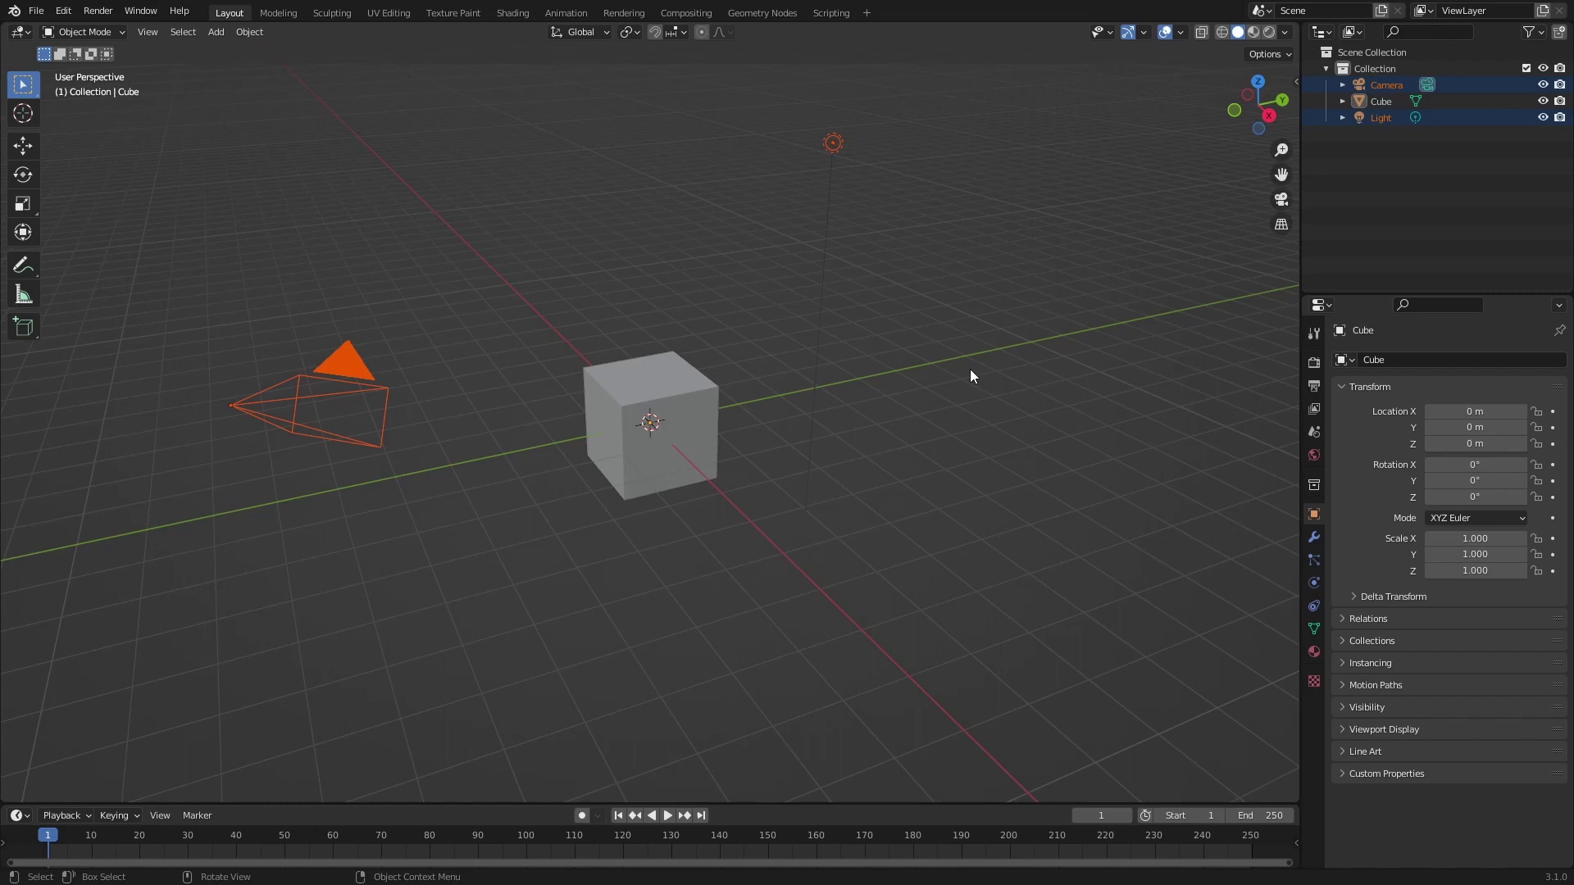
- Delete the camera and light from the scene
click(970, 369)
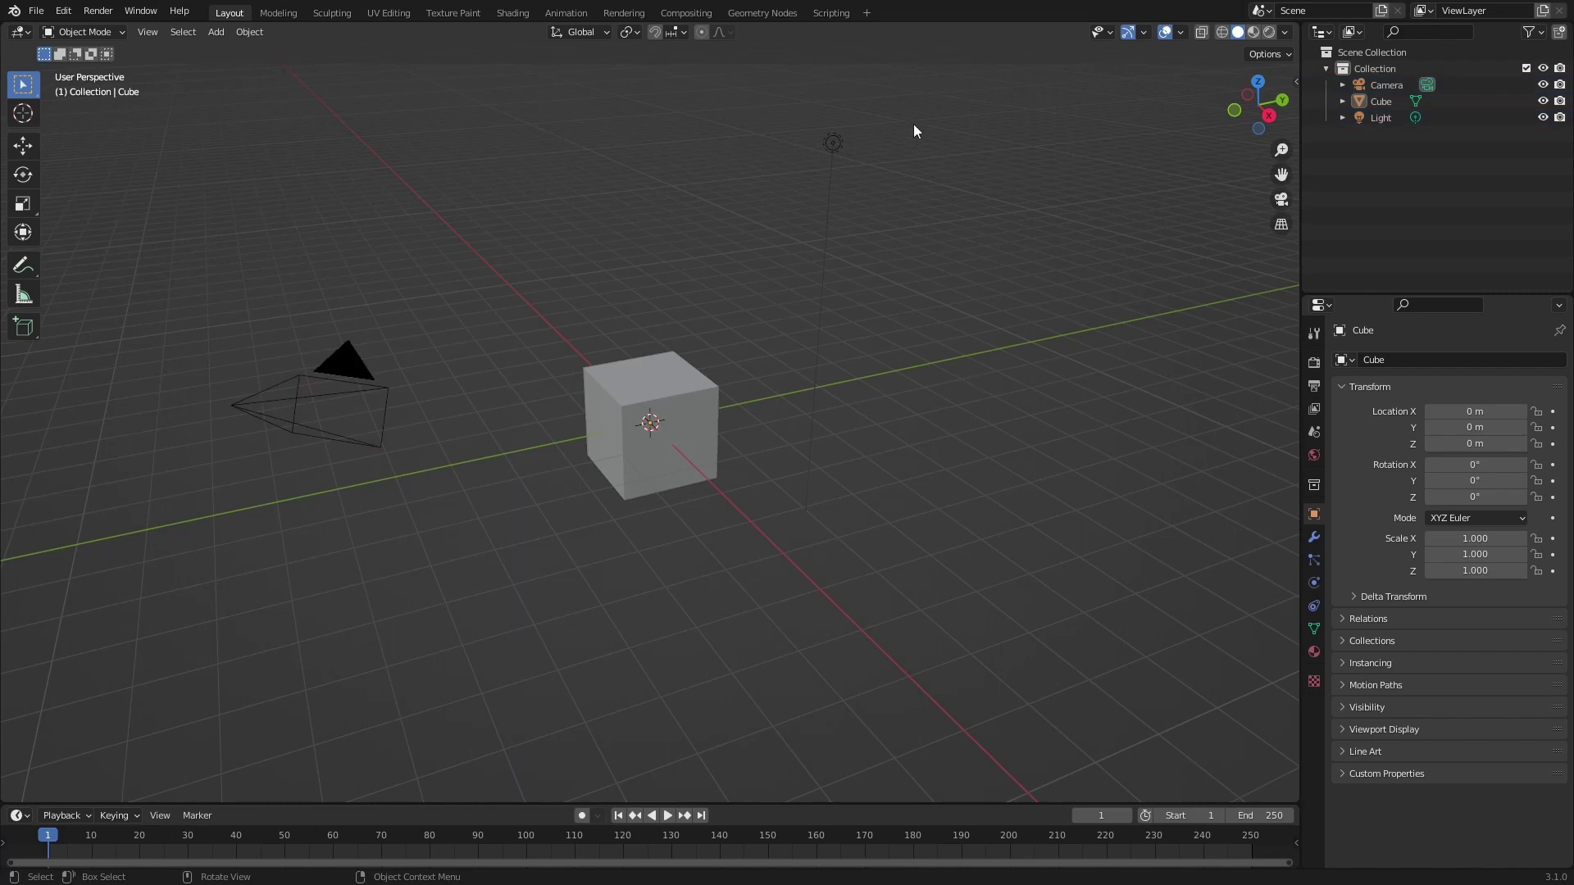
drag(913, 125, 691, 202)
shift+drag(529, 288, 404, 374)
key(x)
click(273, 435)
- Select the cube and give it a new geometry node tree in the Geometry Nodes workspace
click(631, 395)
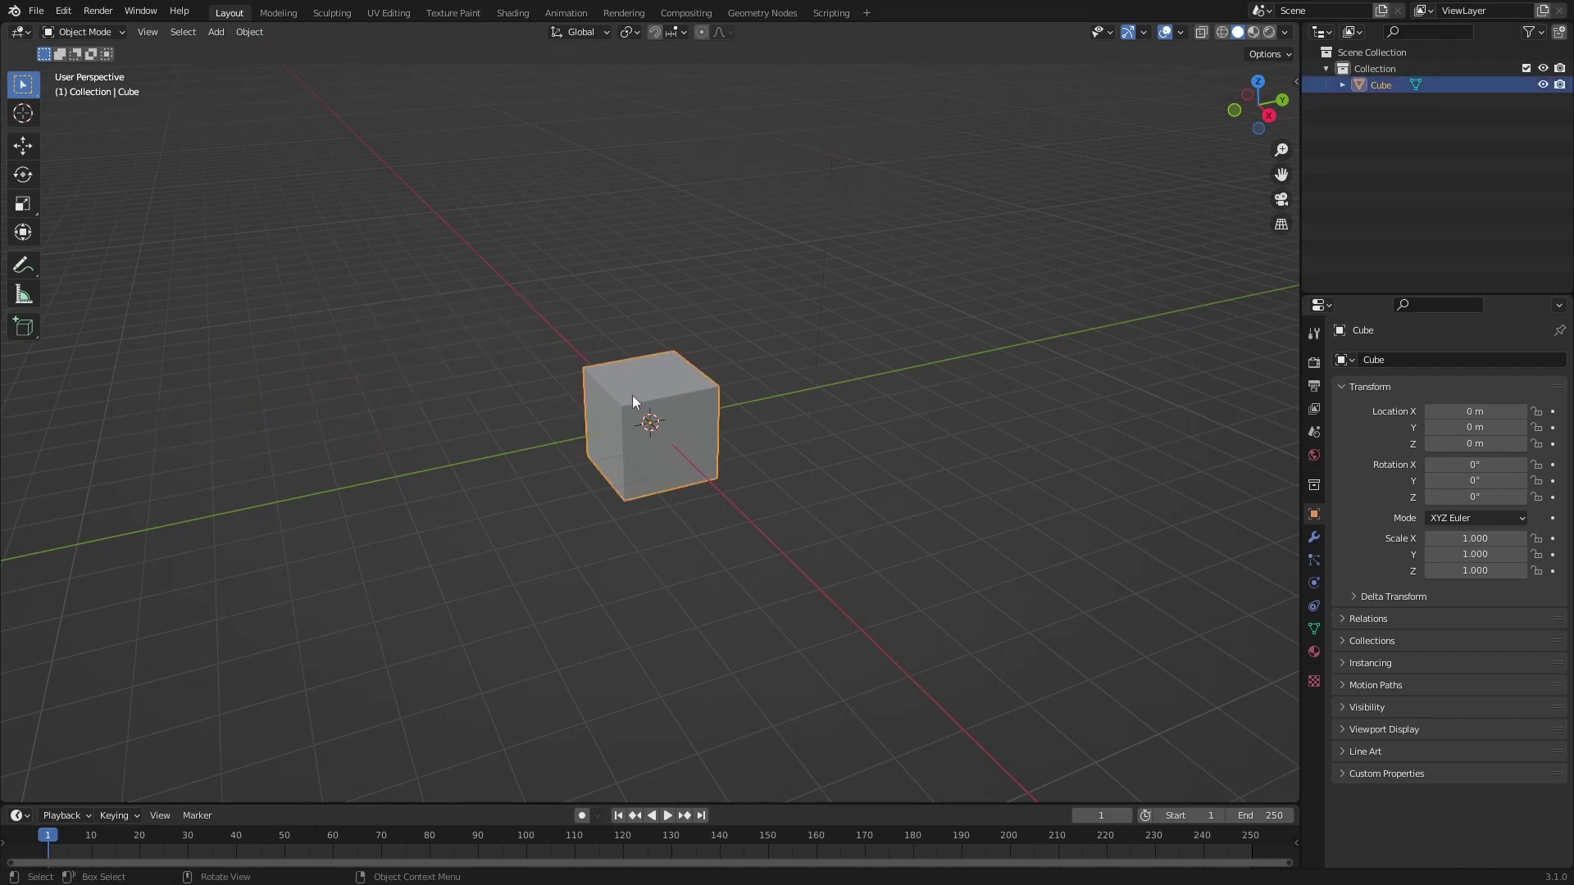
key(KP_7)
click(761, 13)
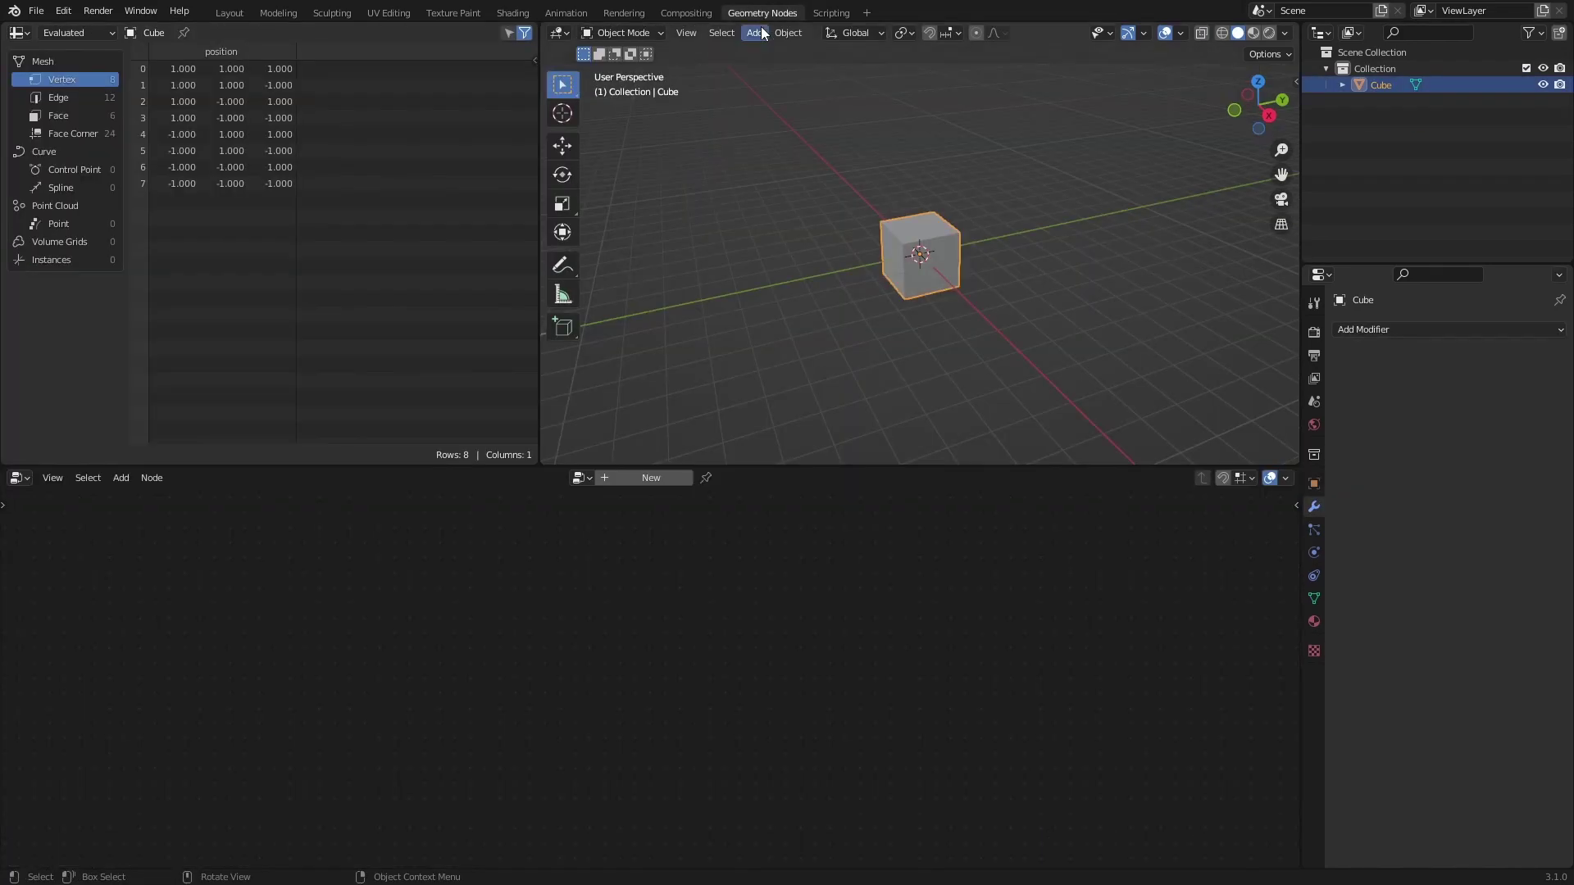
click(666, 479)
- Add a Curve Line node between input and output, ending at 4, -4, 0 m
key(shift+a)
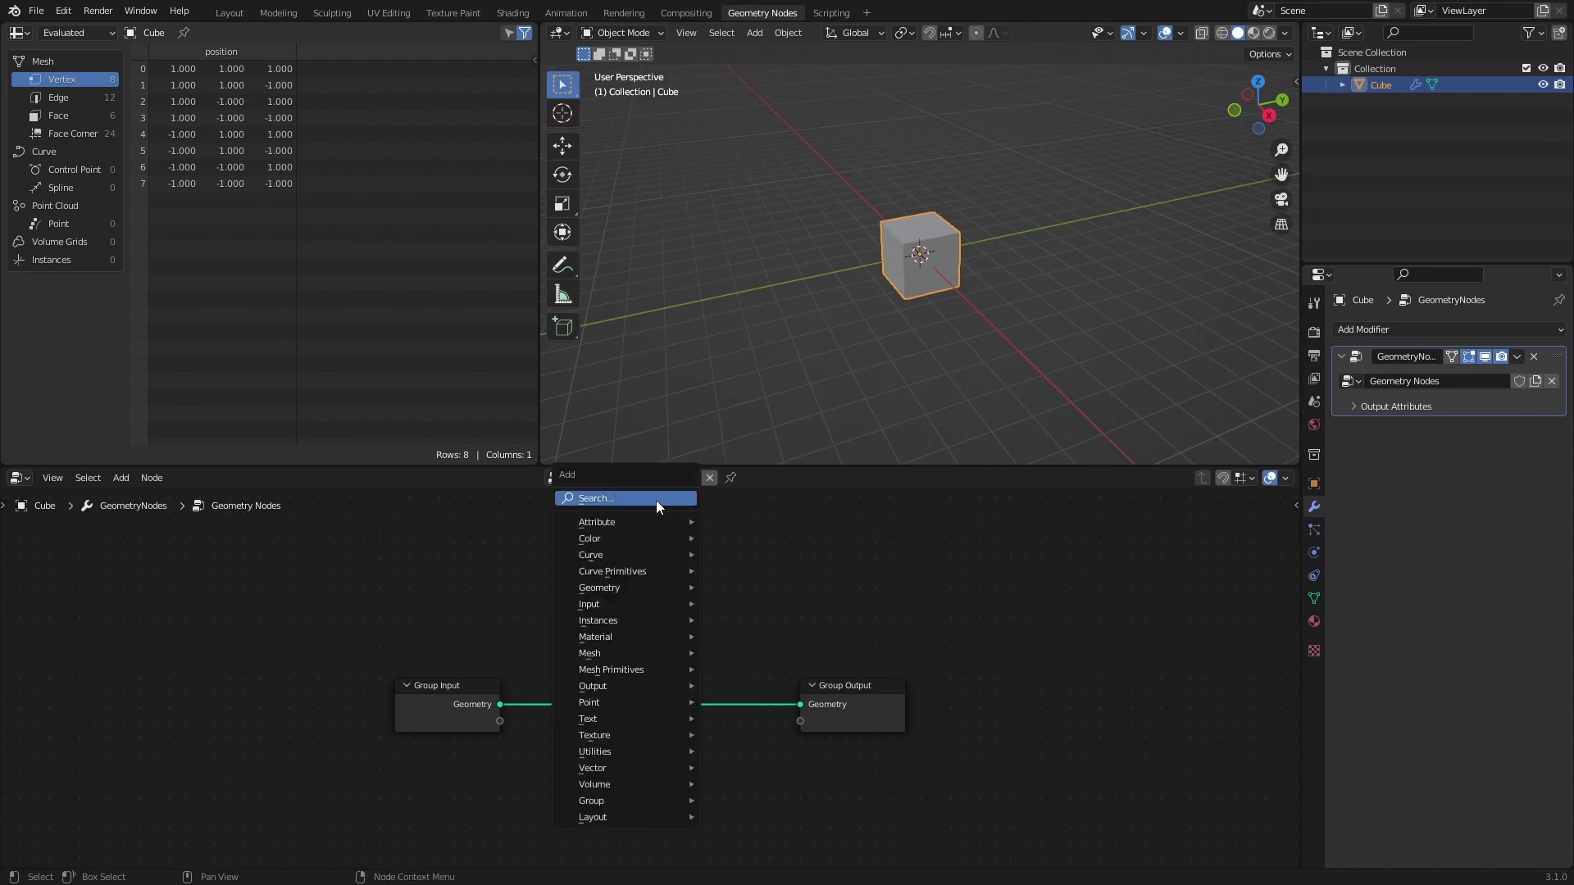
text(curve line)
key(Return)
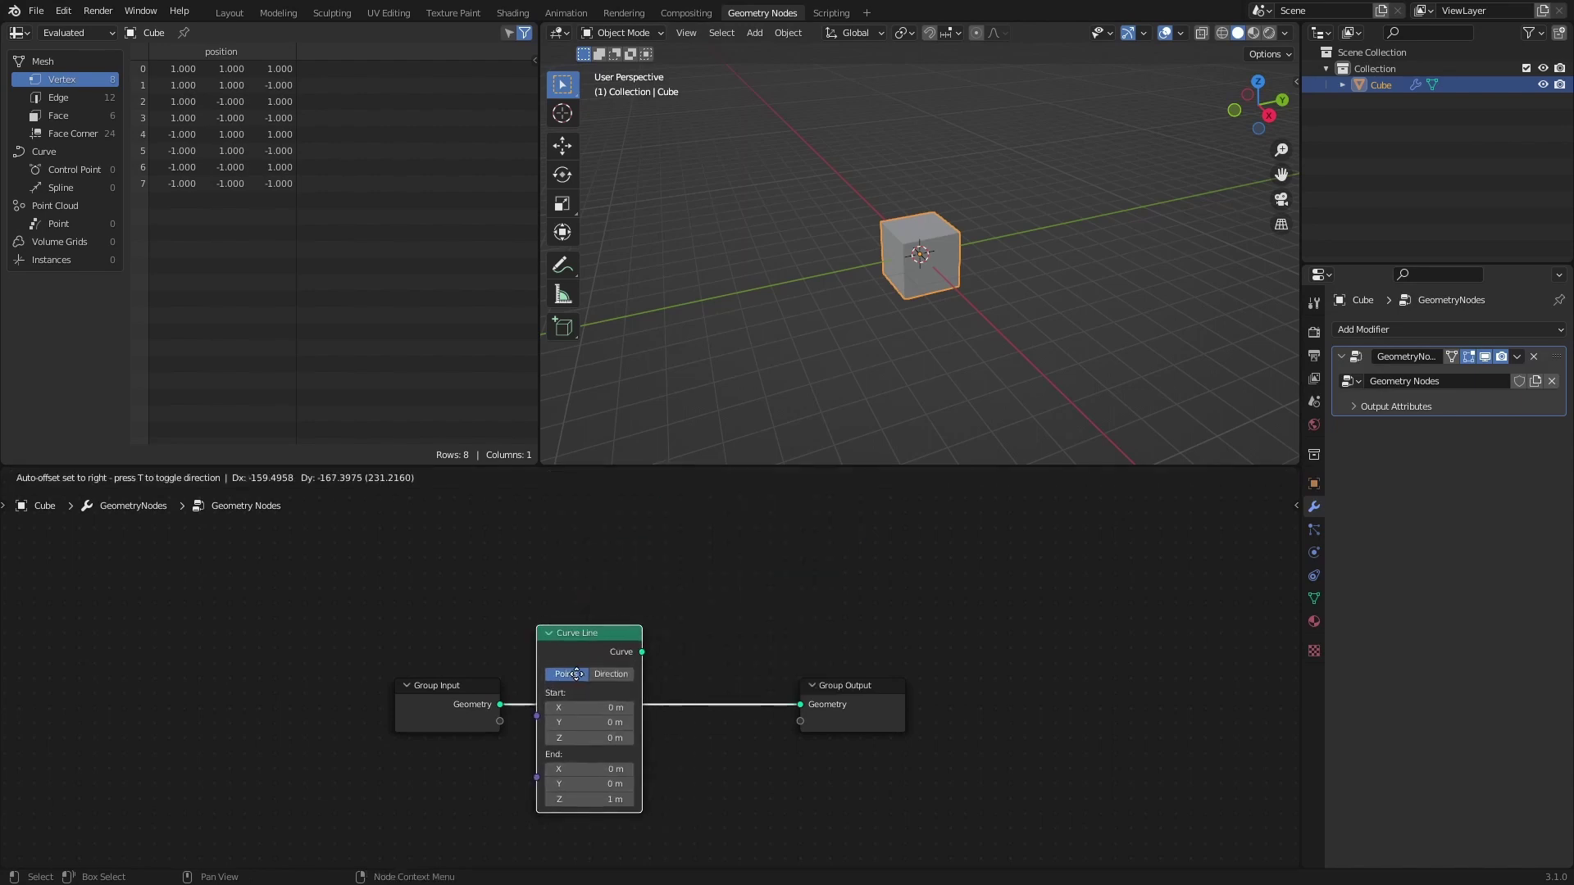
click(600, 674)
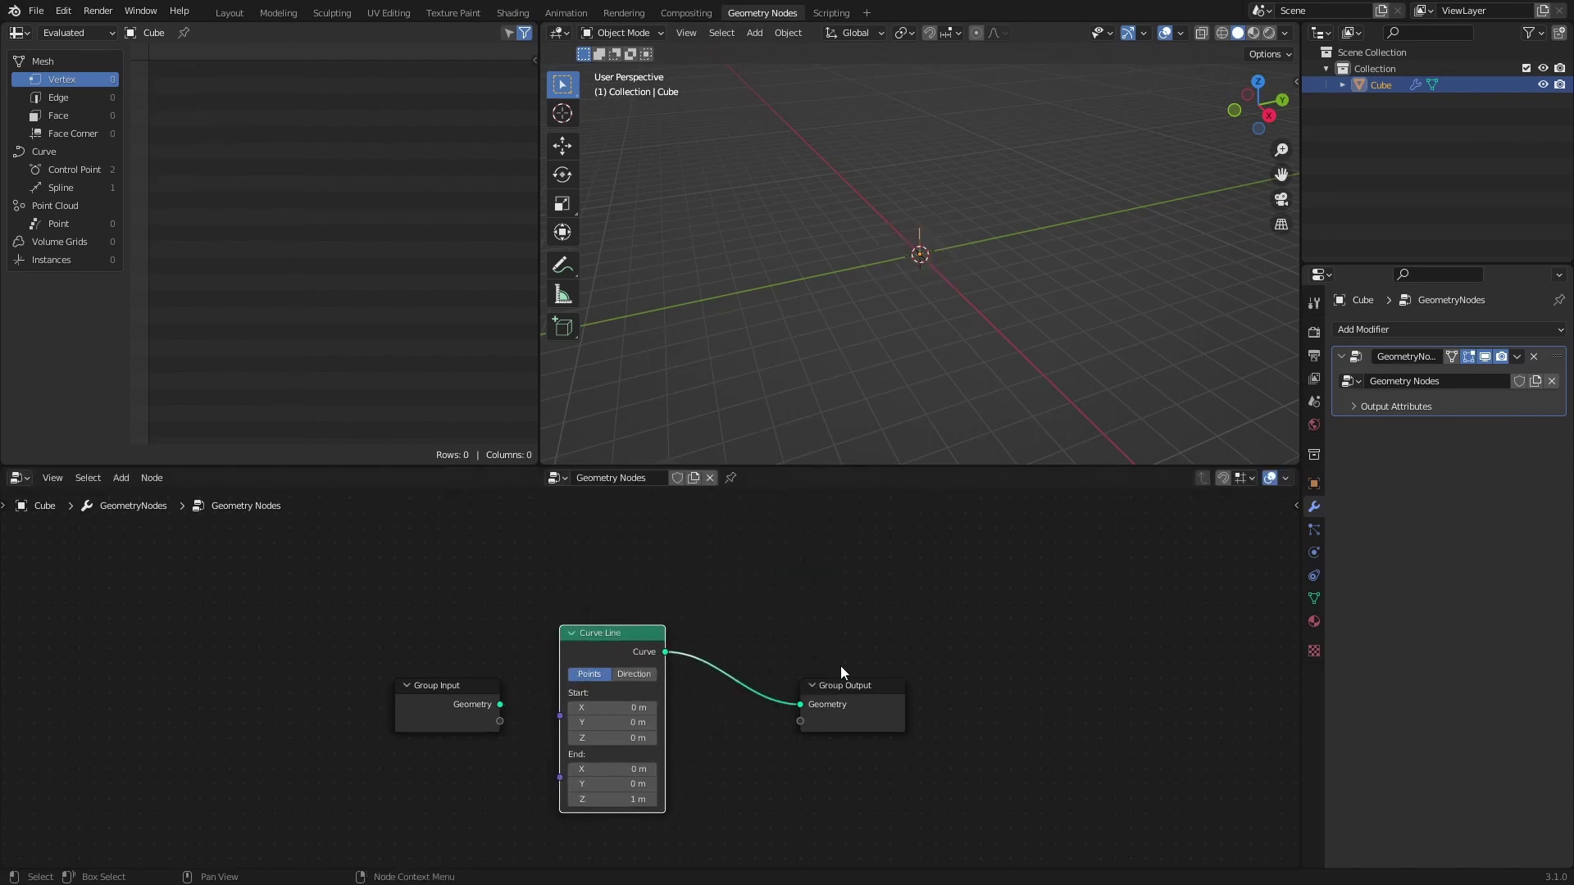
click(638, 770)
key(Tab)
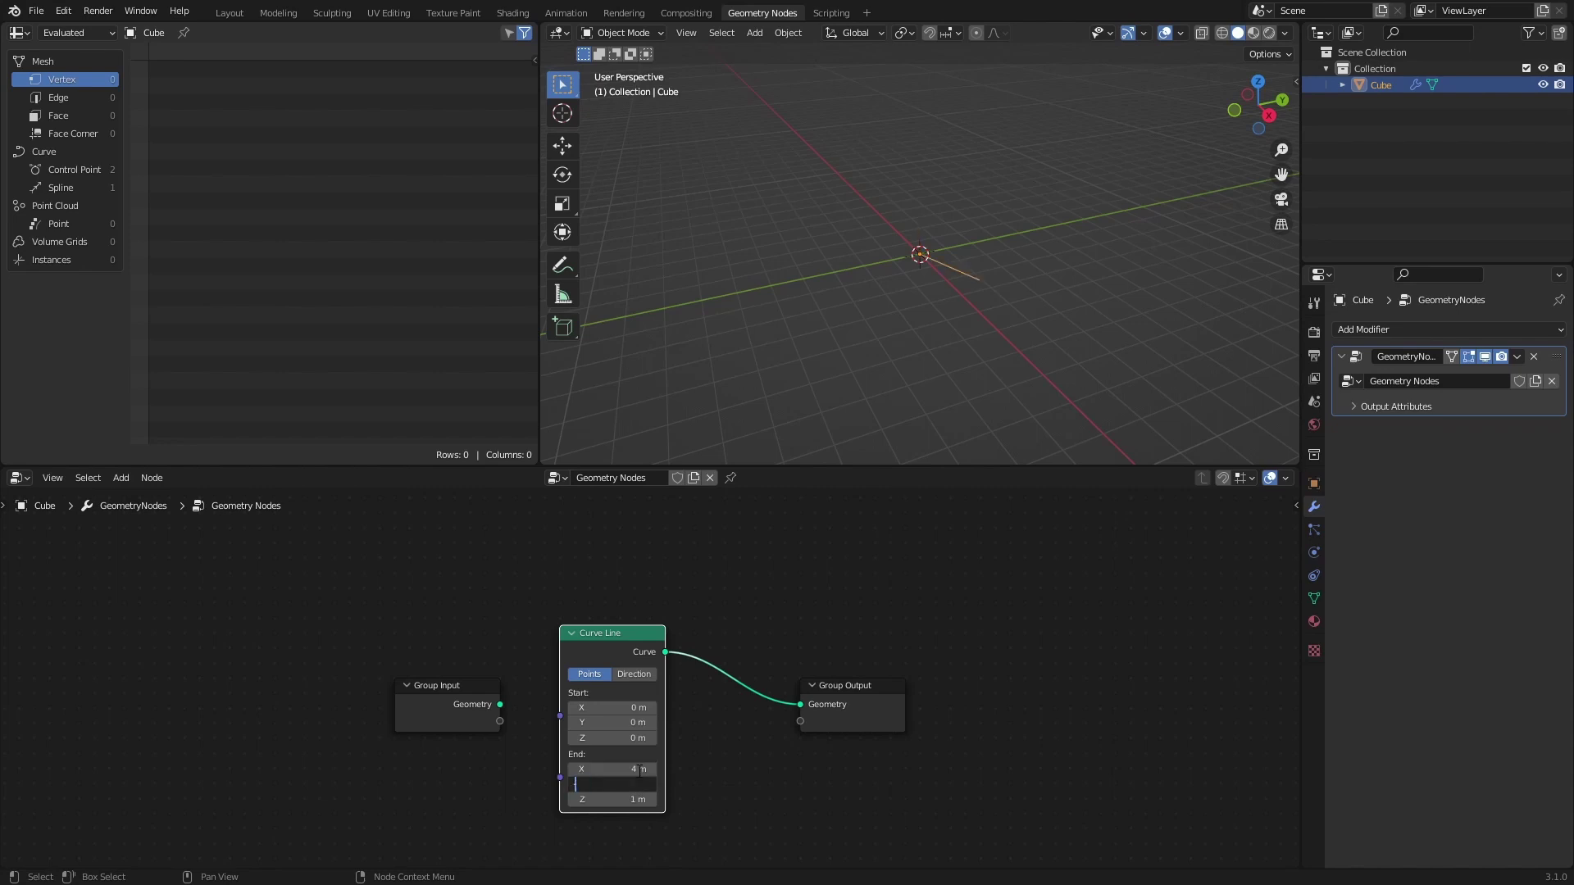
key(Tab)
text(0)
key(Return)
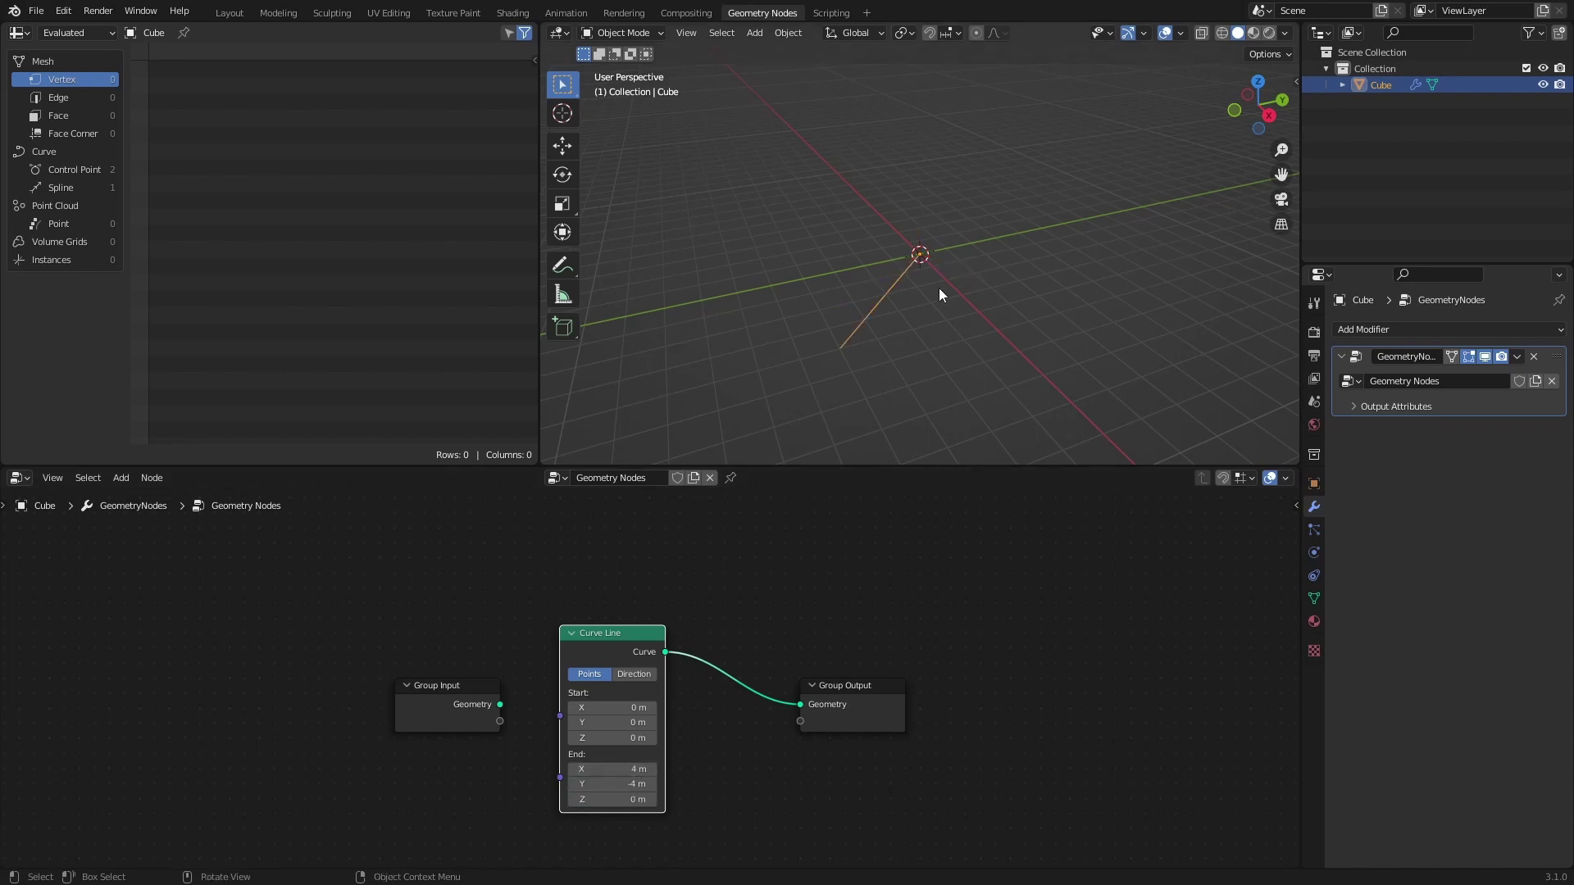
key(KP_7)
key(shift+a)
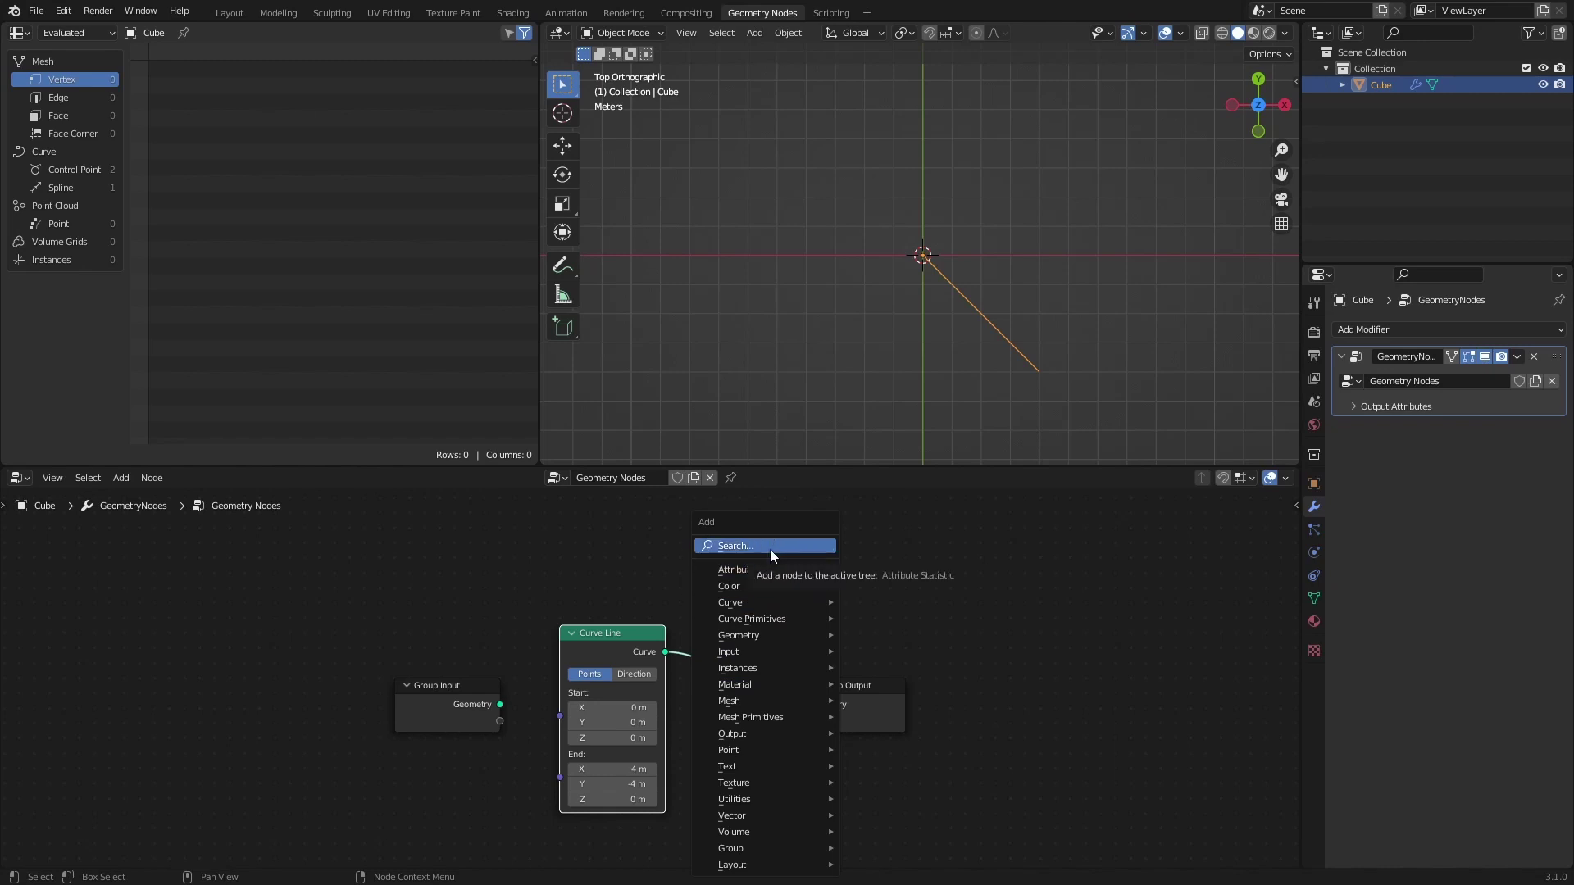
- Insert an Instance on Points node between the Curve Line and the Group Output
click(769, 549)
text(insy)
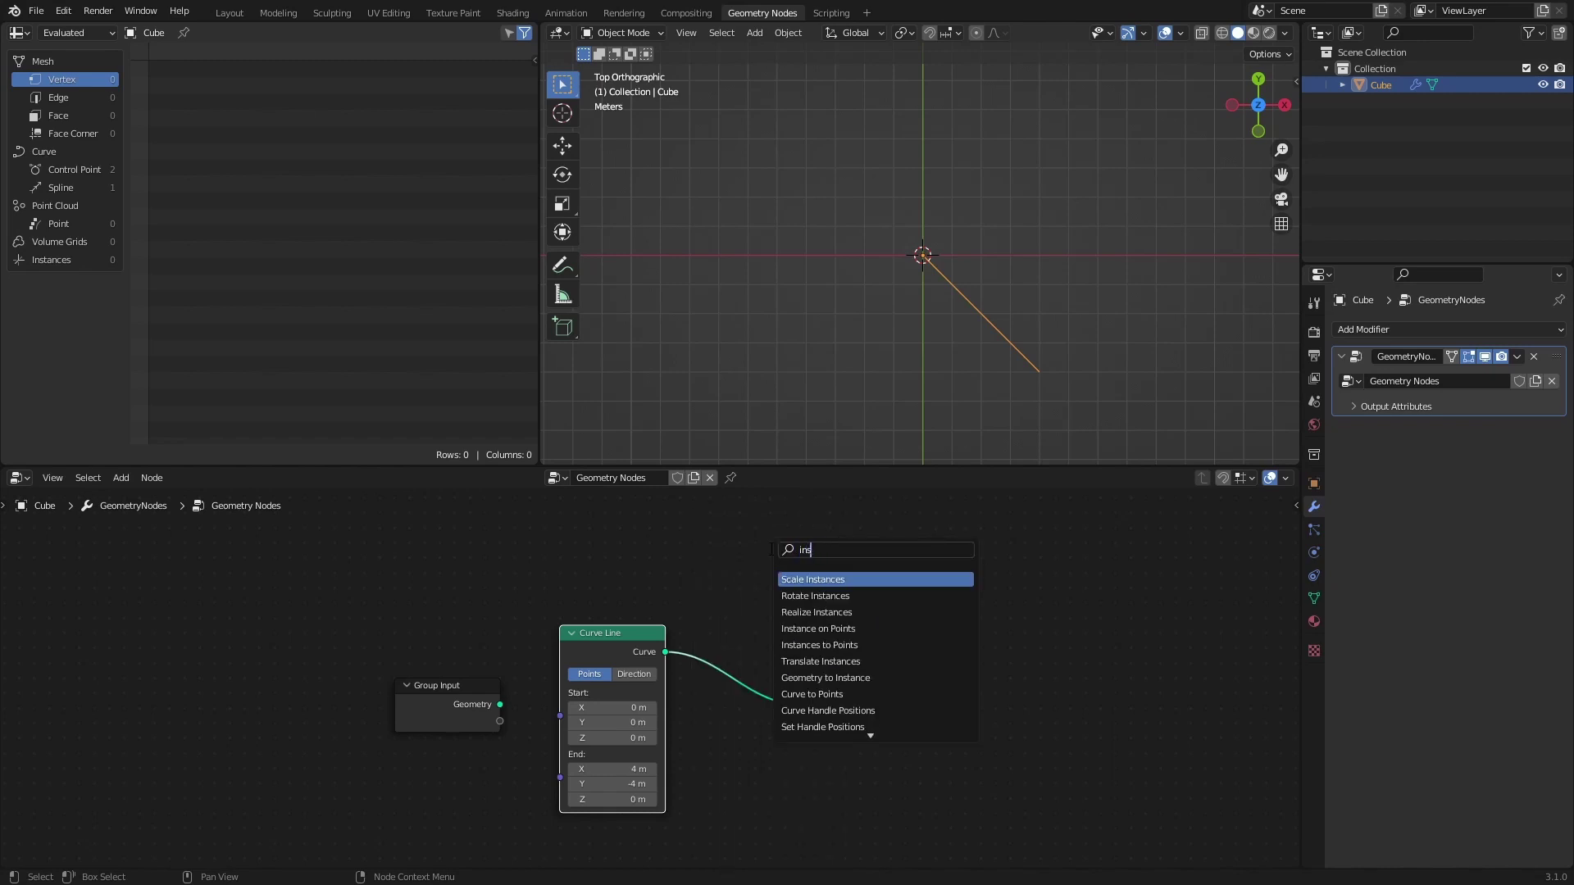
click(818, 628)
click(739, 697)
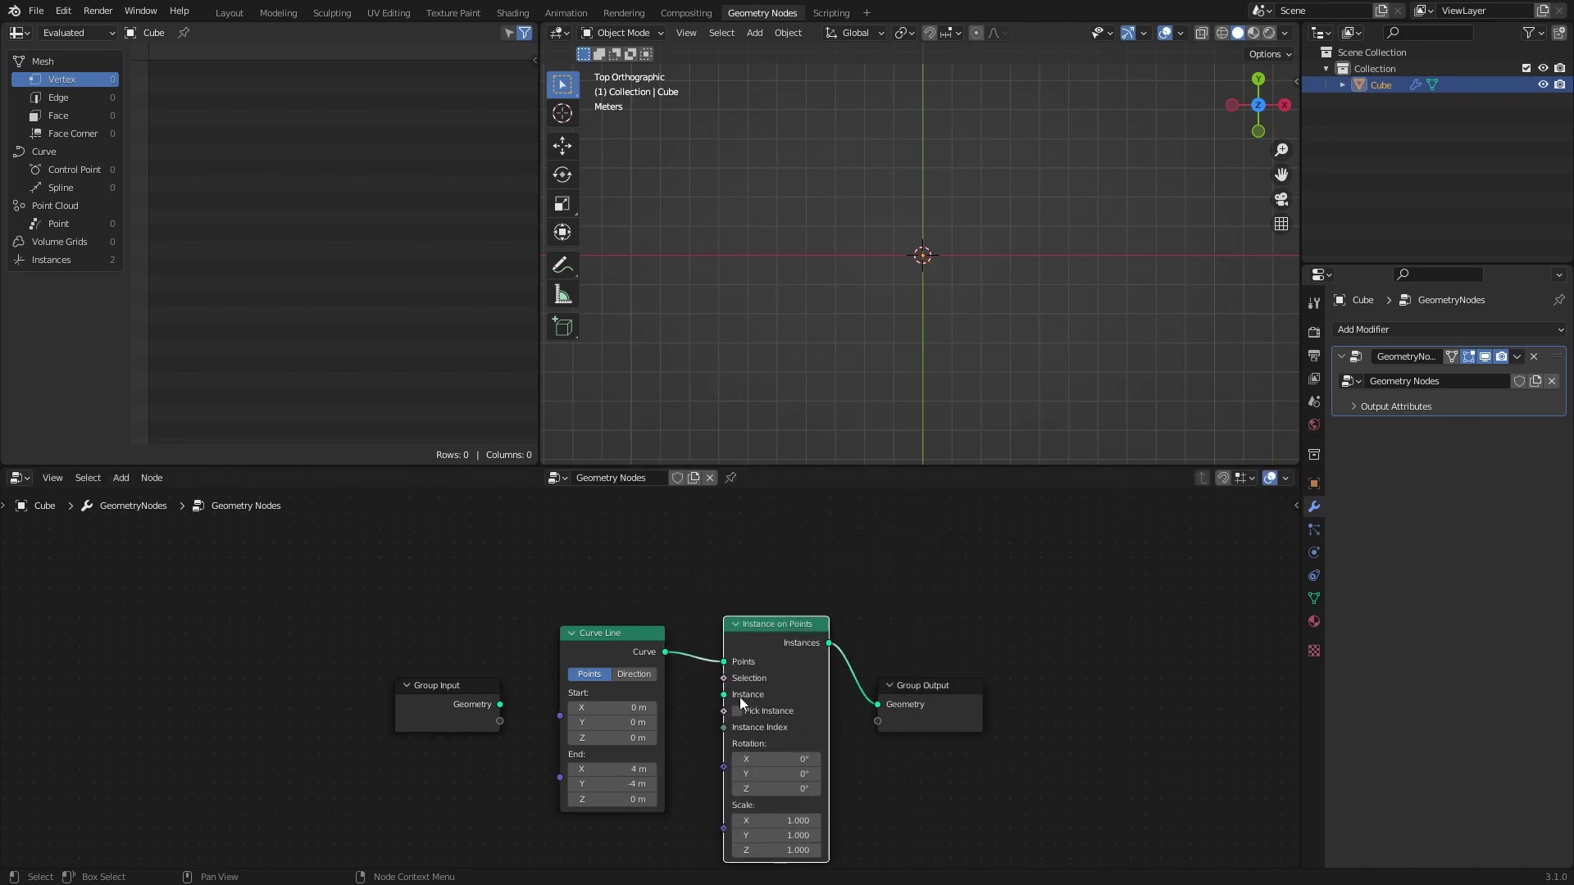
scroll(786, 520, up, 2)
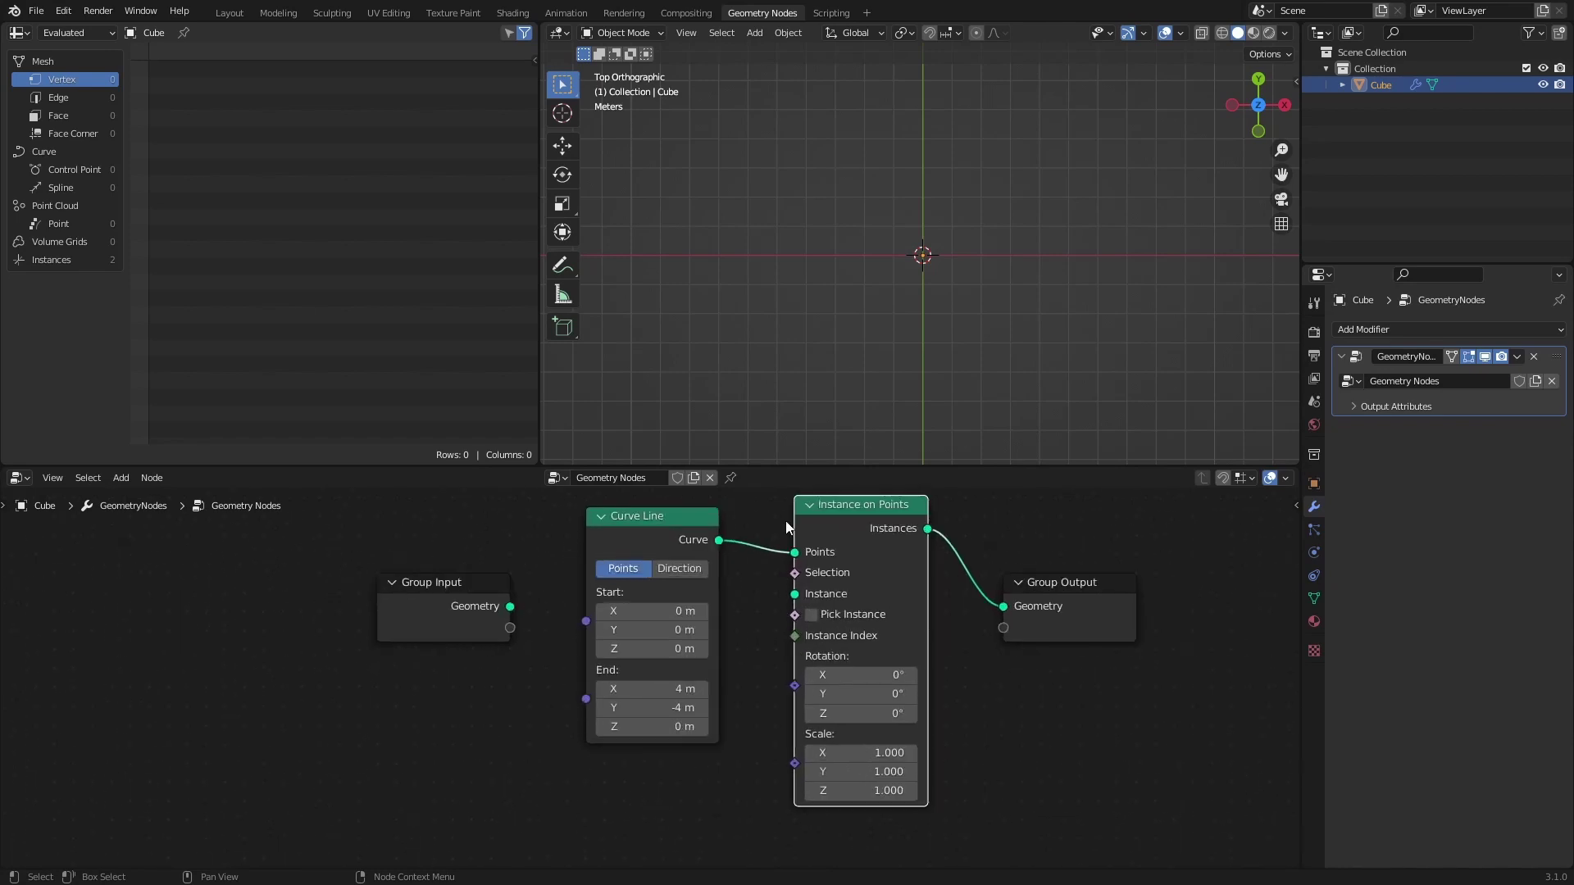
drag(786, 467, 785, 397)
middle_drag(766, 557, 696, 604)
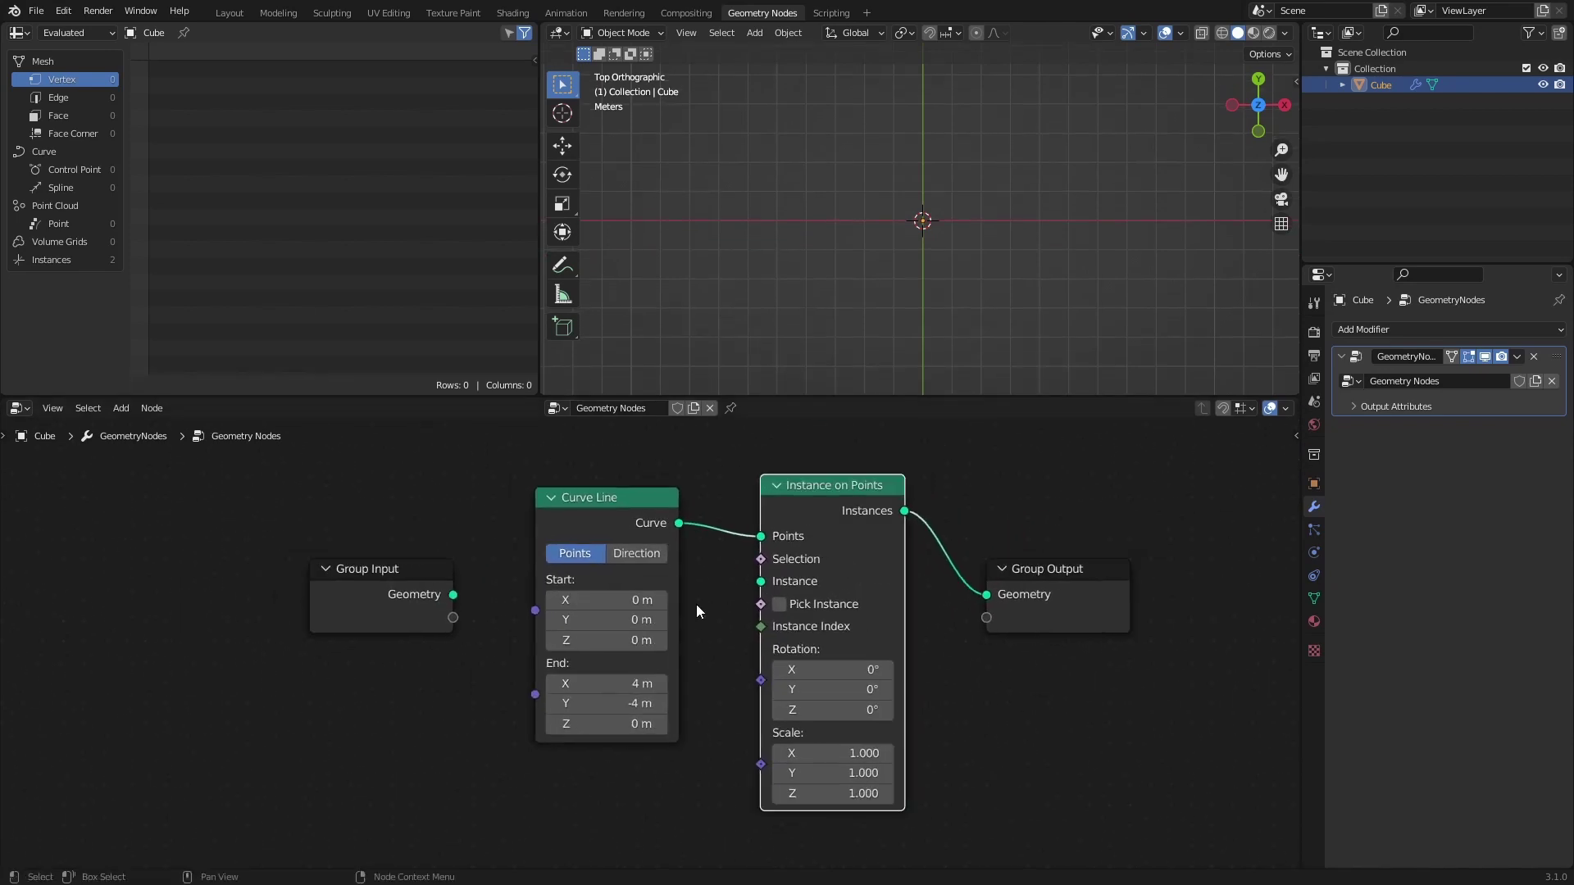
- Add a second Curve Line ending at -4, -4, 0 m as the instance
key(shift+a)
click(602, 541)
text(cur)
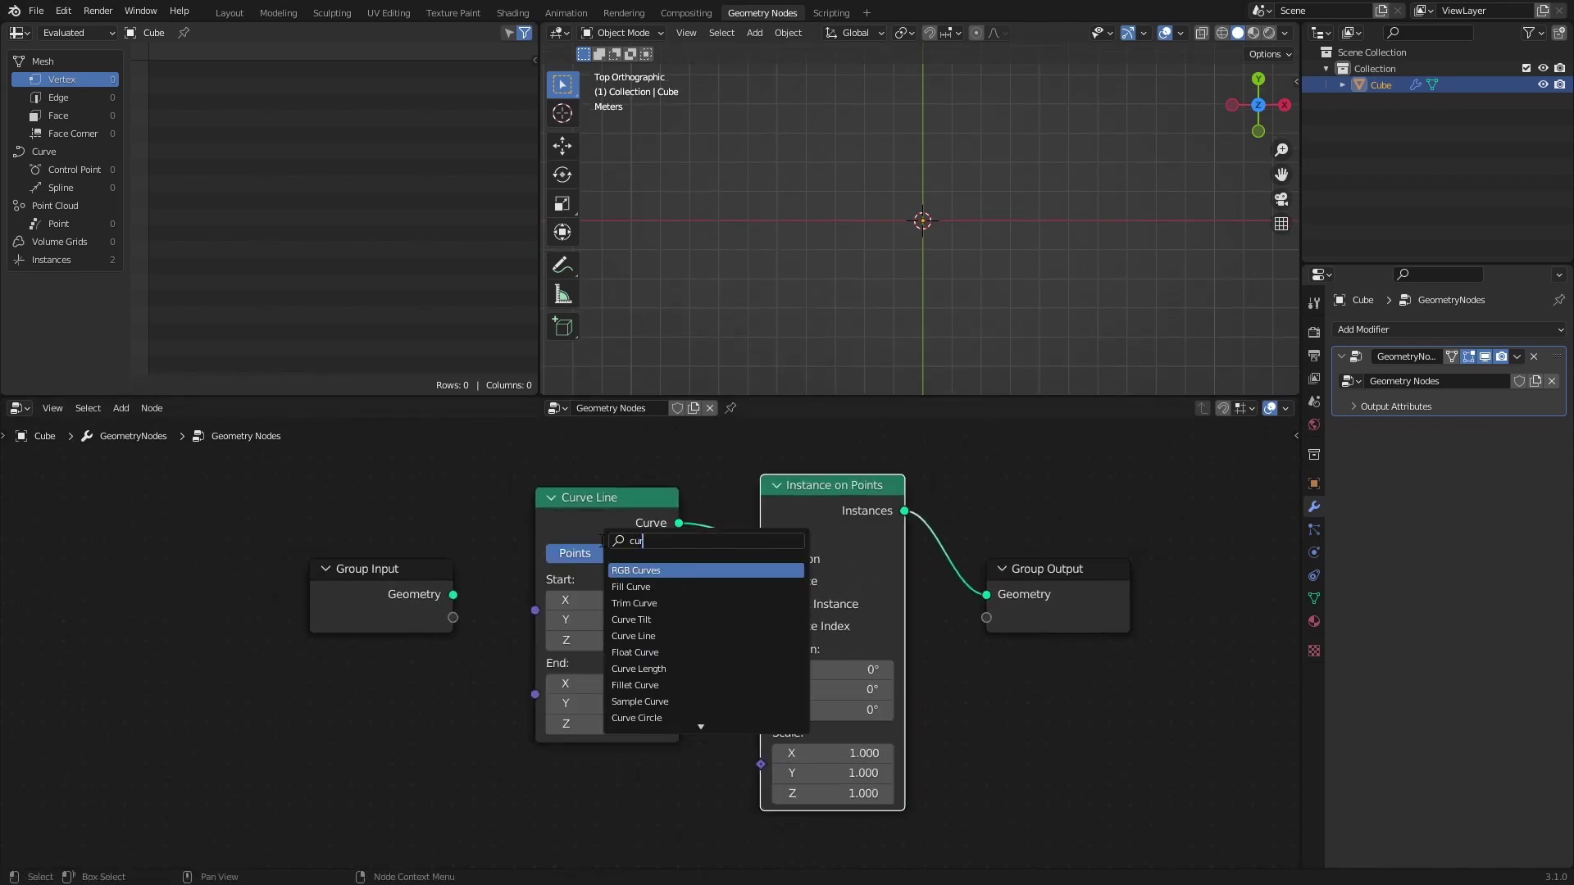
text( line)
key(Return)
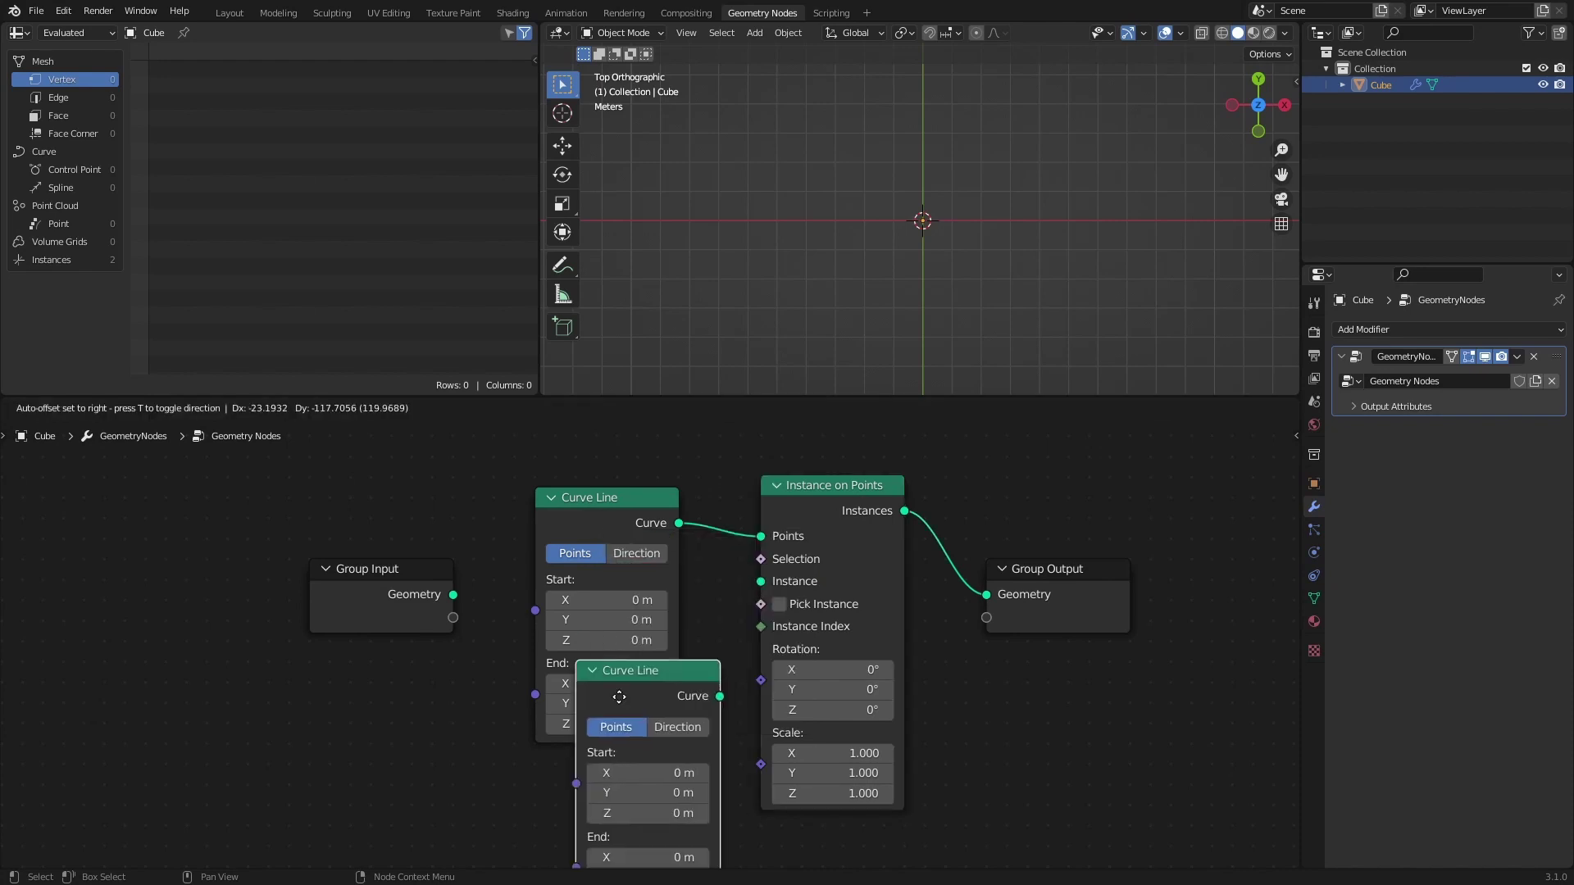
click(586, 789)
scroll(656, 721, down, 2)
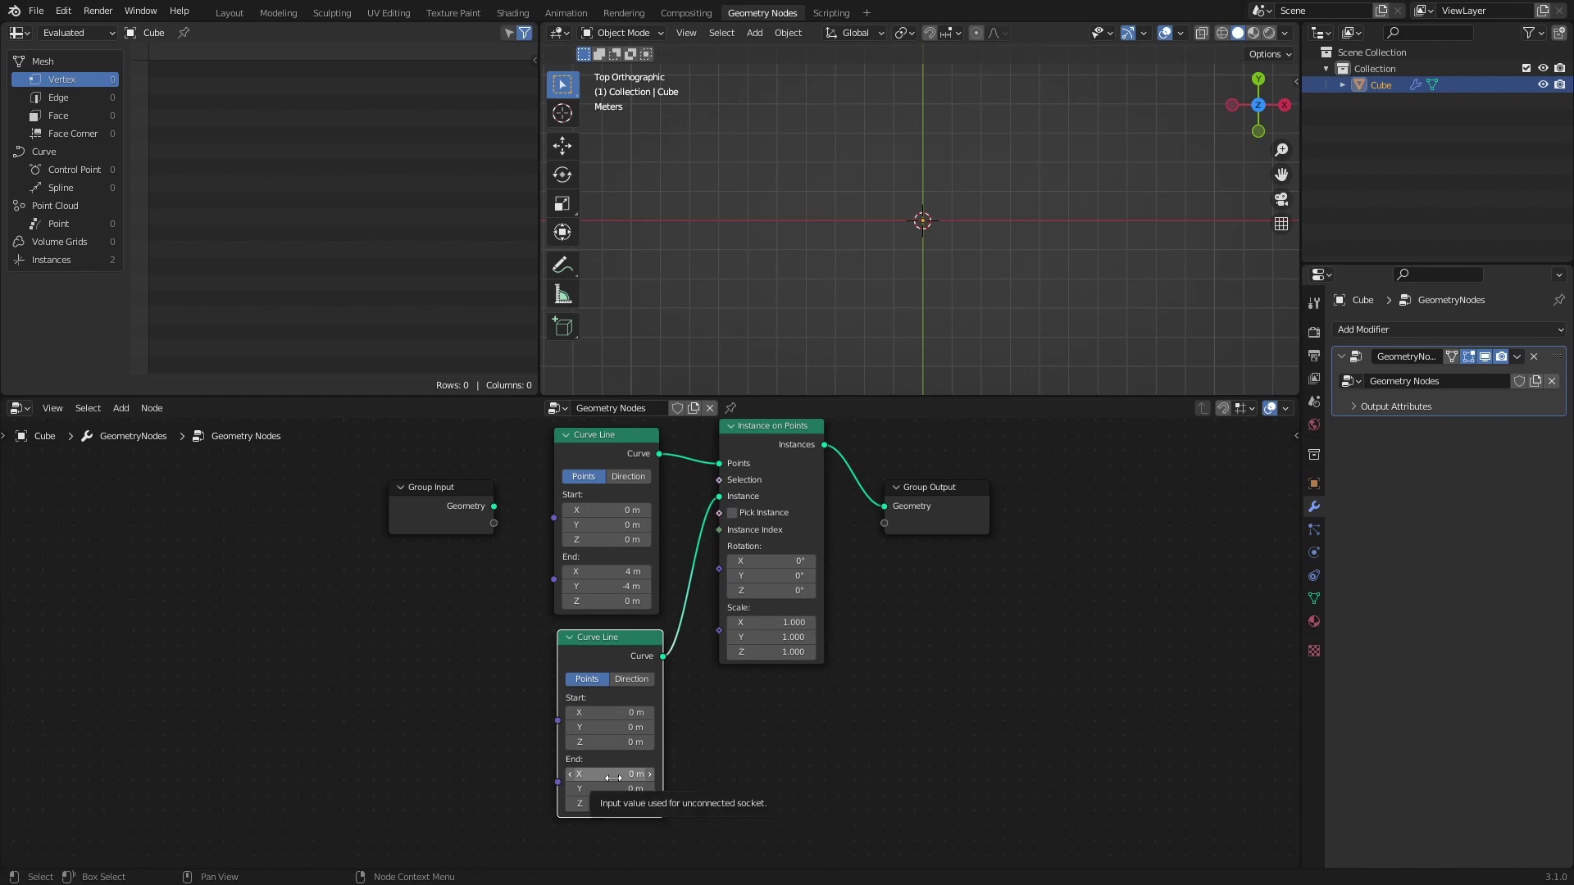
text(-4)
key(Return)
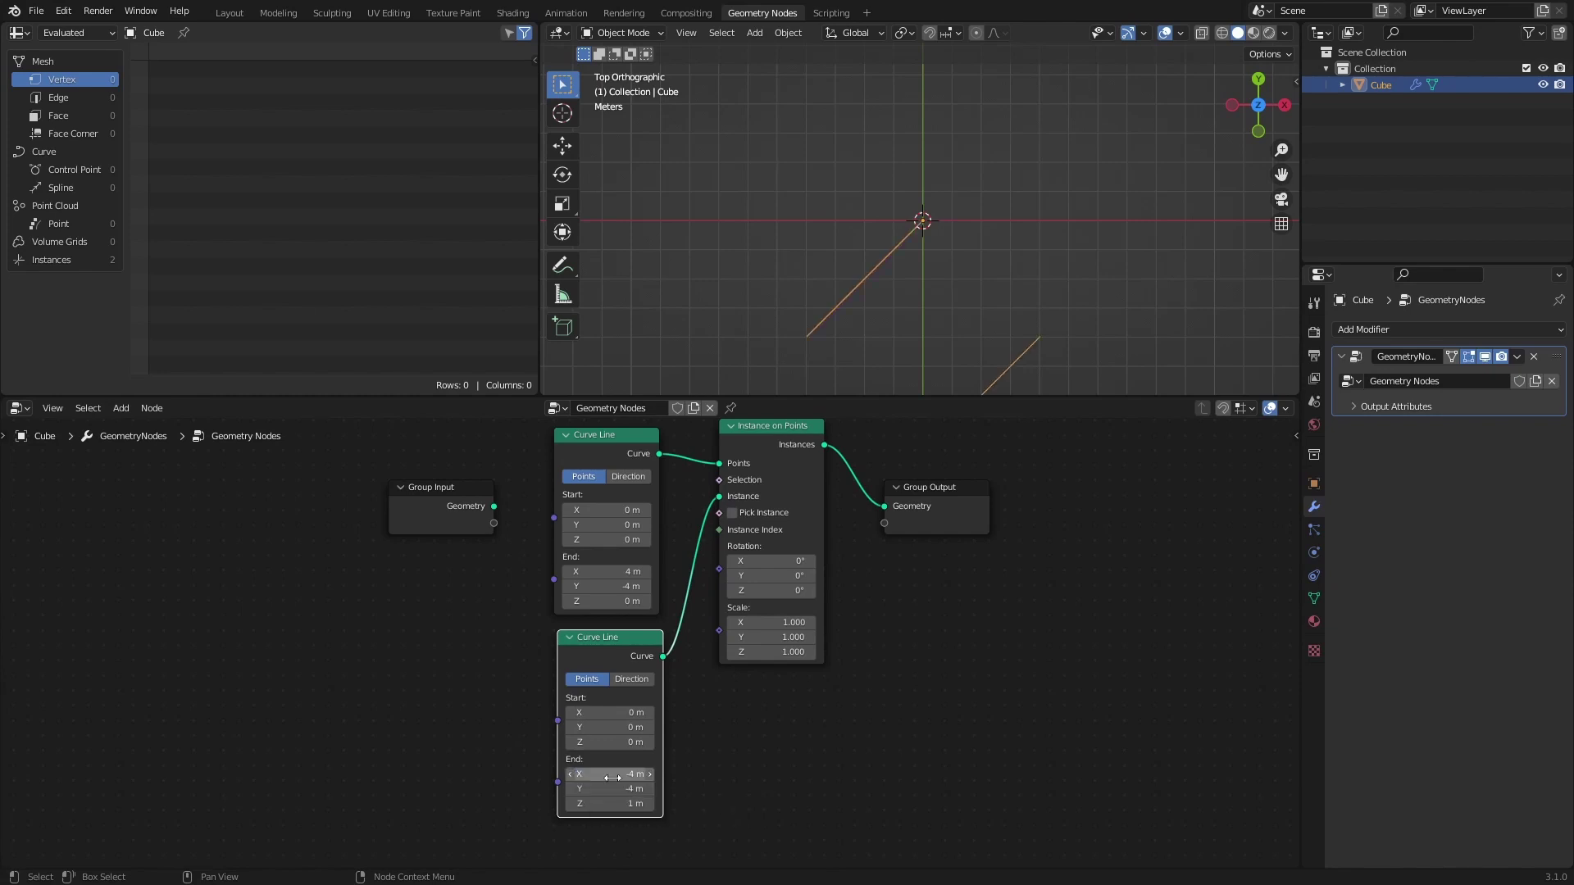
key(Return)
- Spread Group Output and Instance on Points further right to make room
drag(902, 497, 1123, 495)
drag(785, 445, 980, 472)
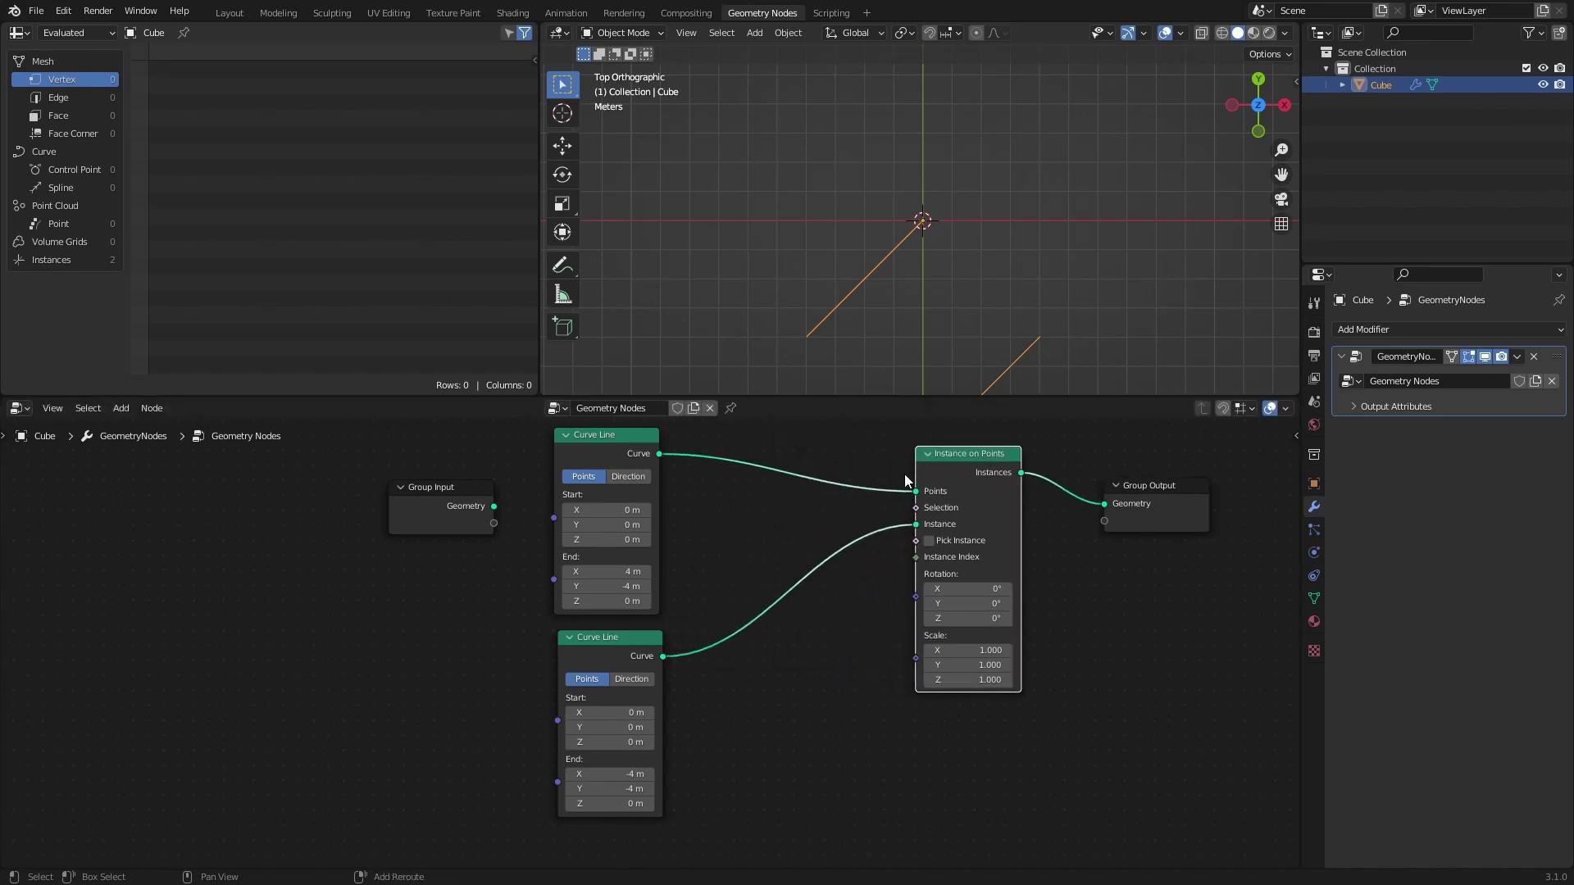
key(shift+a)
click(845, 469)
- Insert a Resample Curve node with Count 400 between the first line and Instance on Points
text(resample)
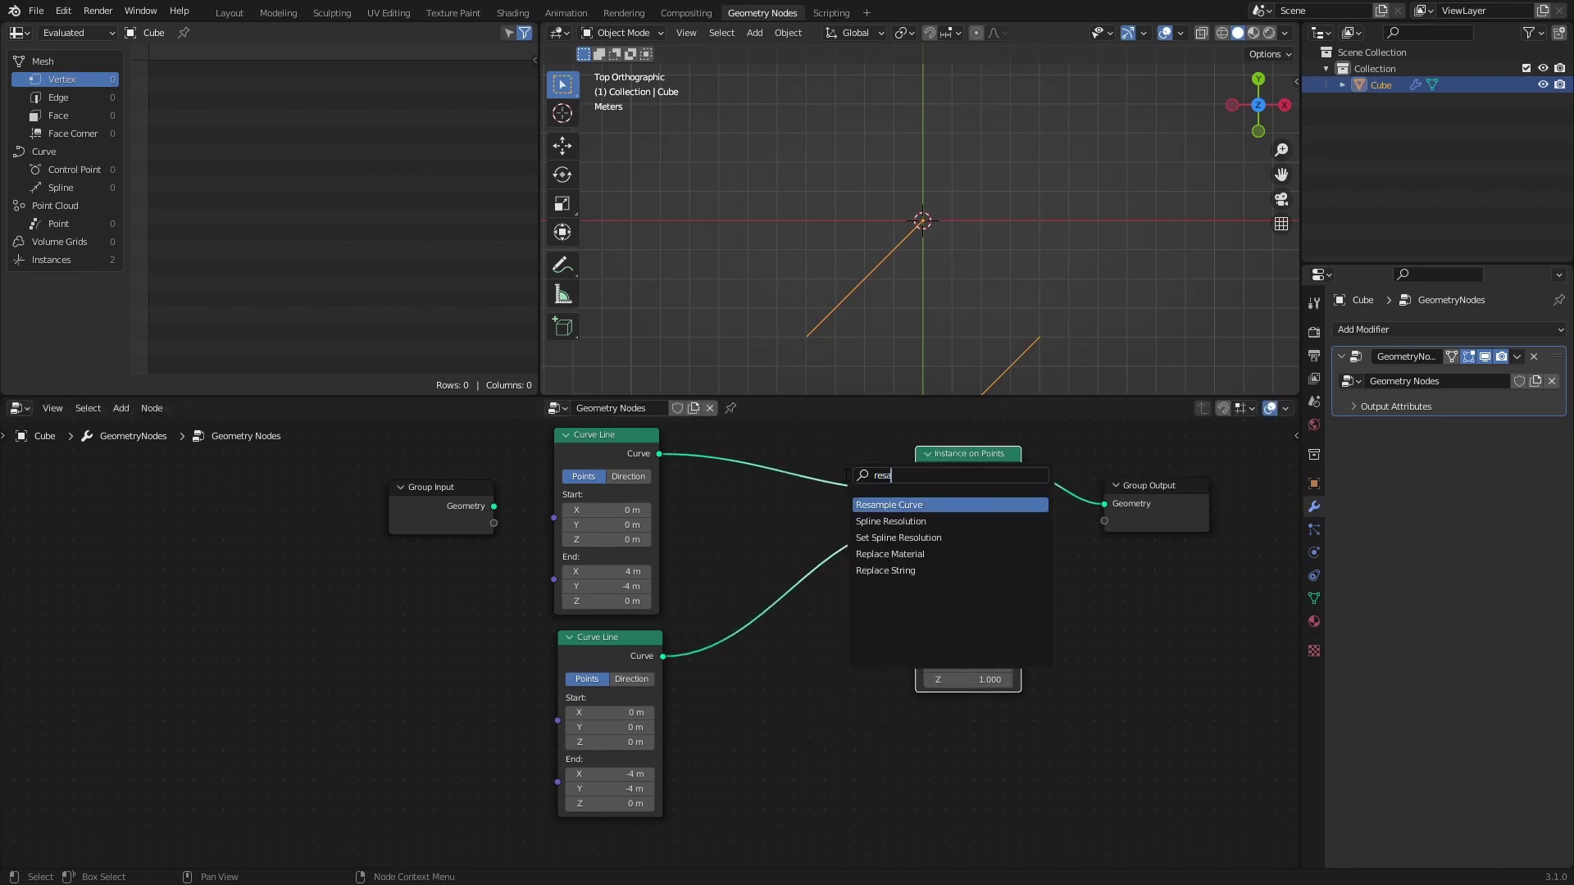
key(Return)
click(727, 450)
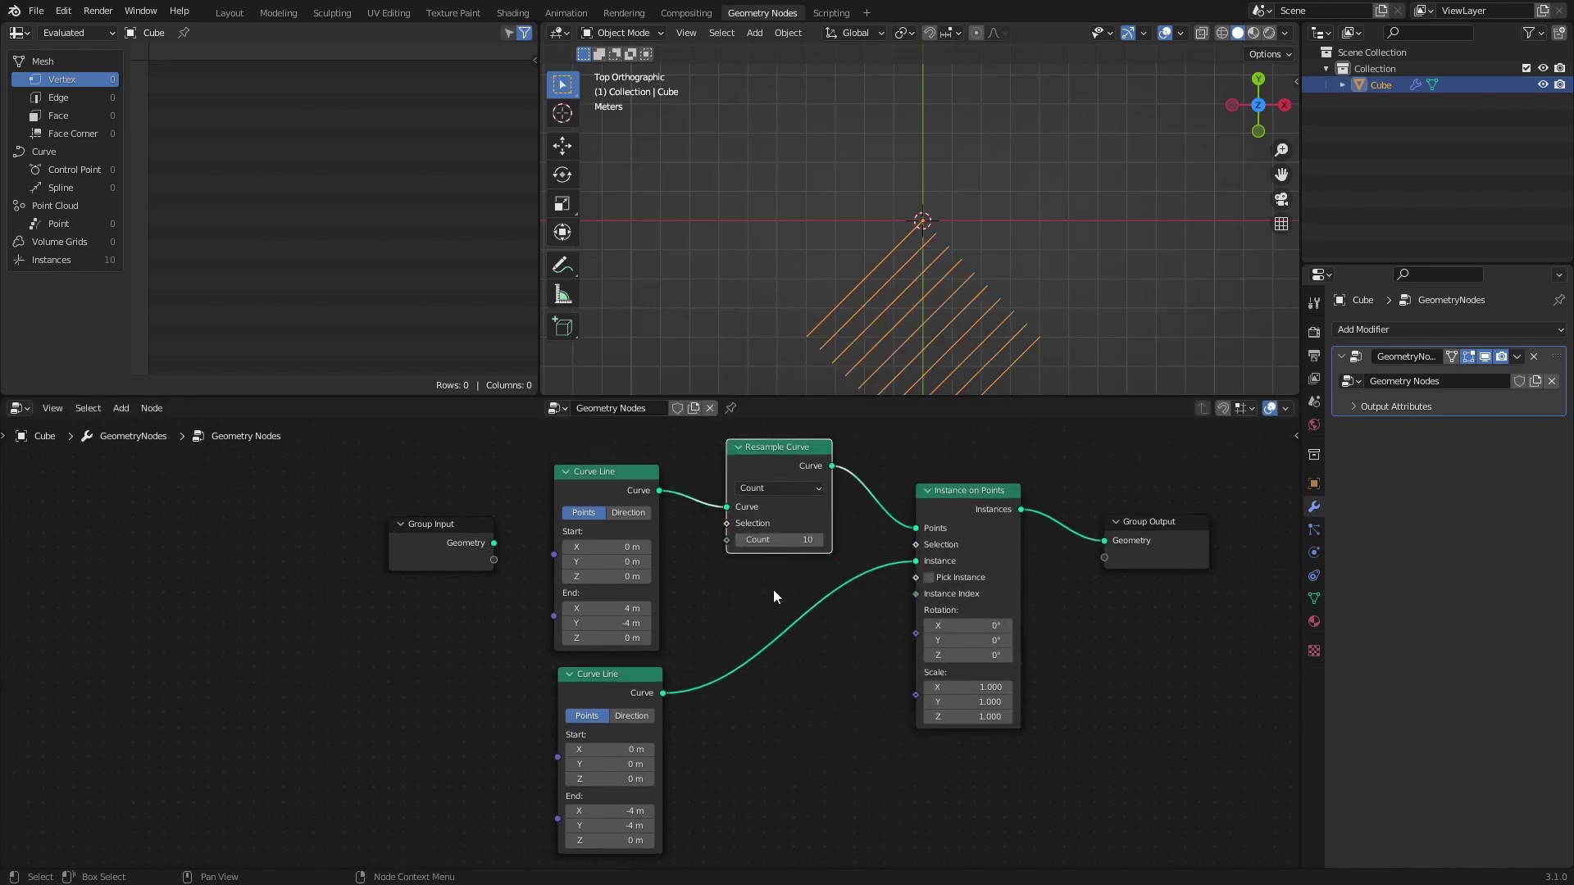
double_click(783, 539)
text(400)
key(Return)
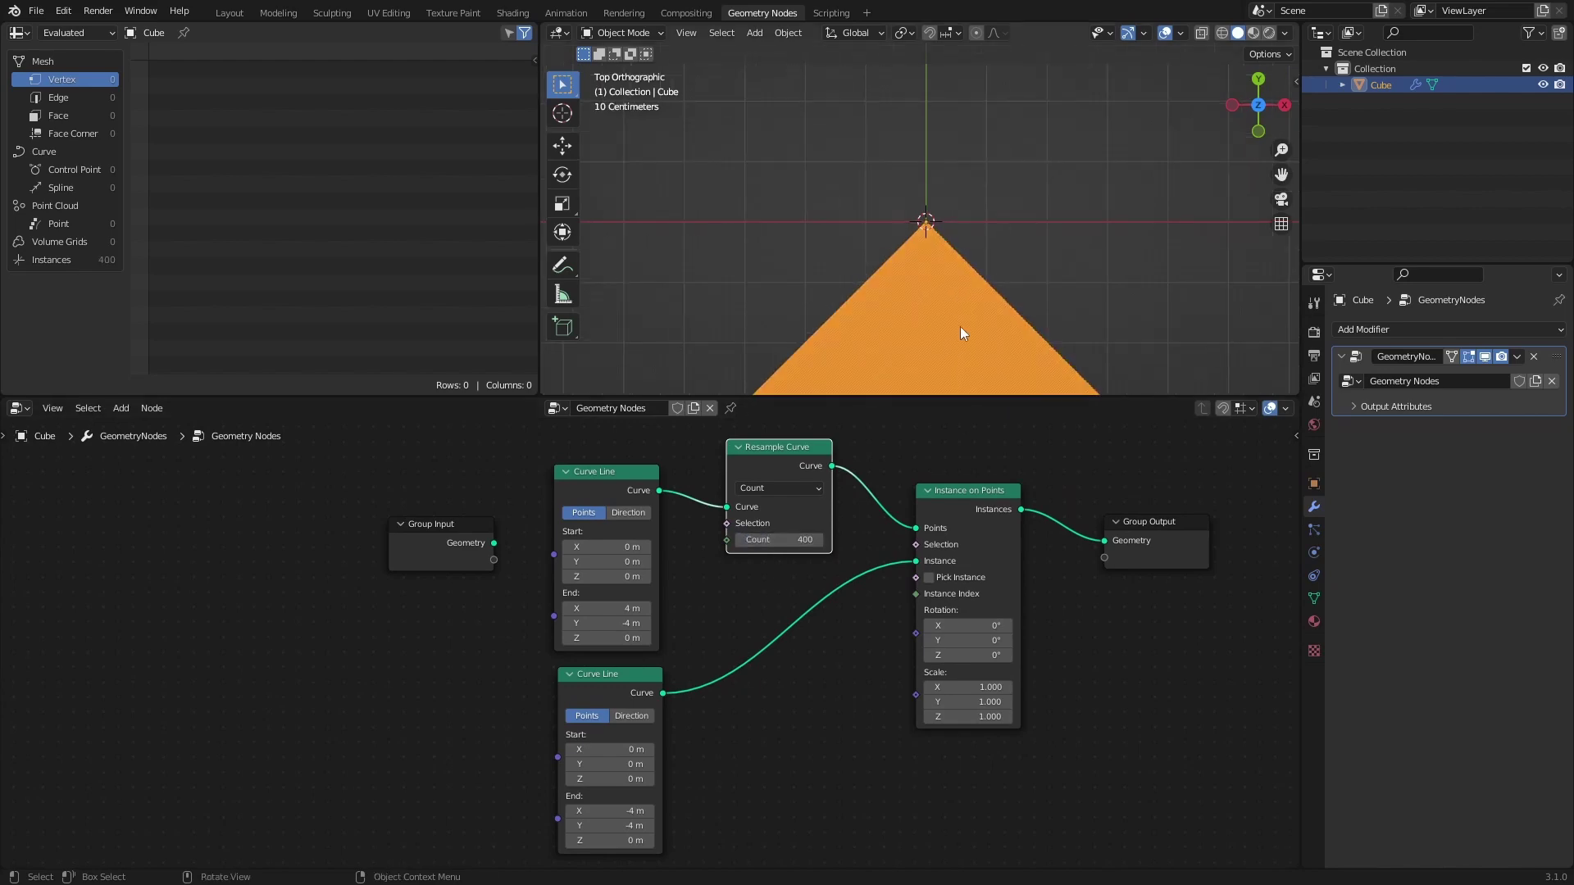
scroll(961, 326, up, 5)
scroll(929, 184, down, 5)
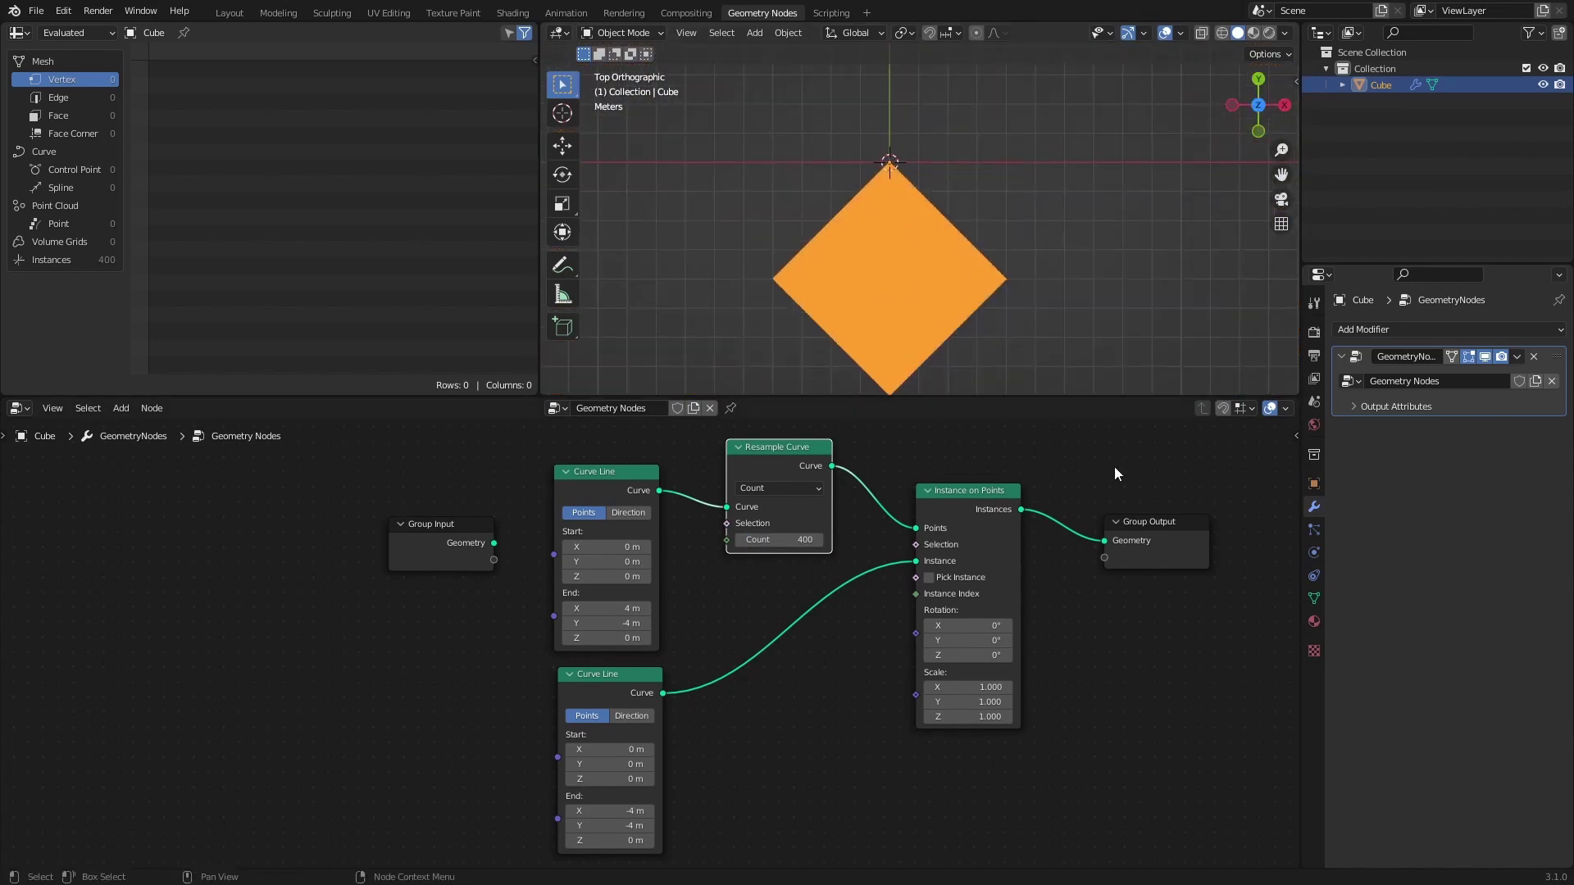
scroll(1079, 625, down, 1)
middle_drag(1079, 625, 877, 670)
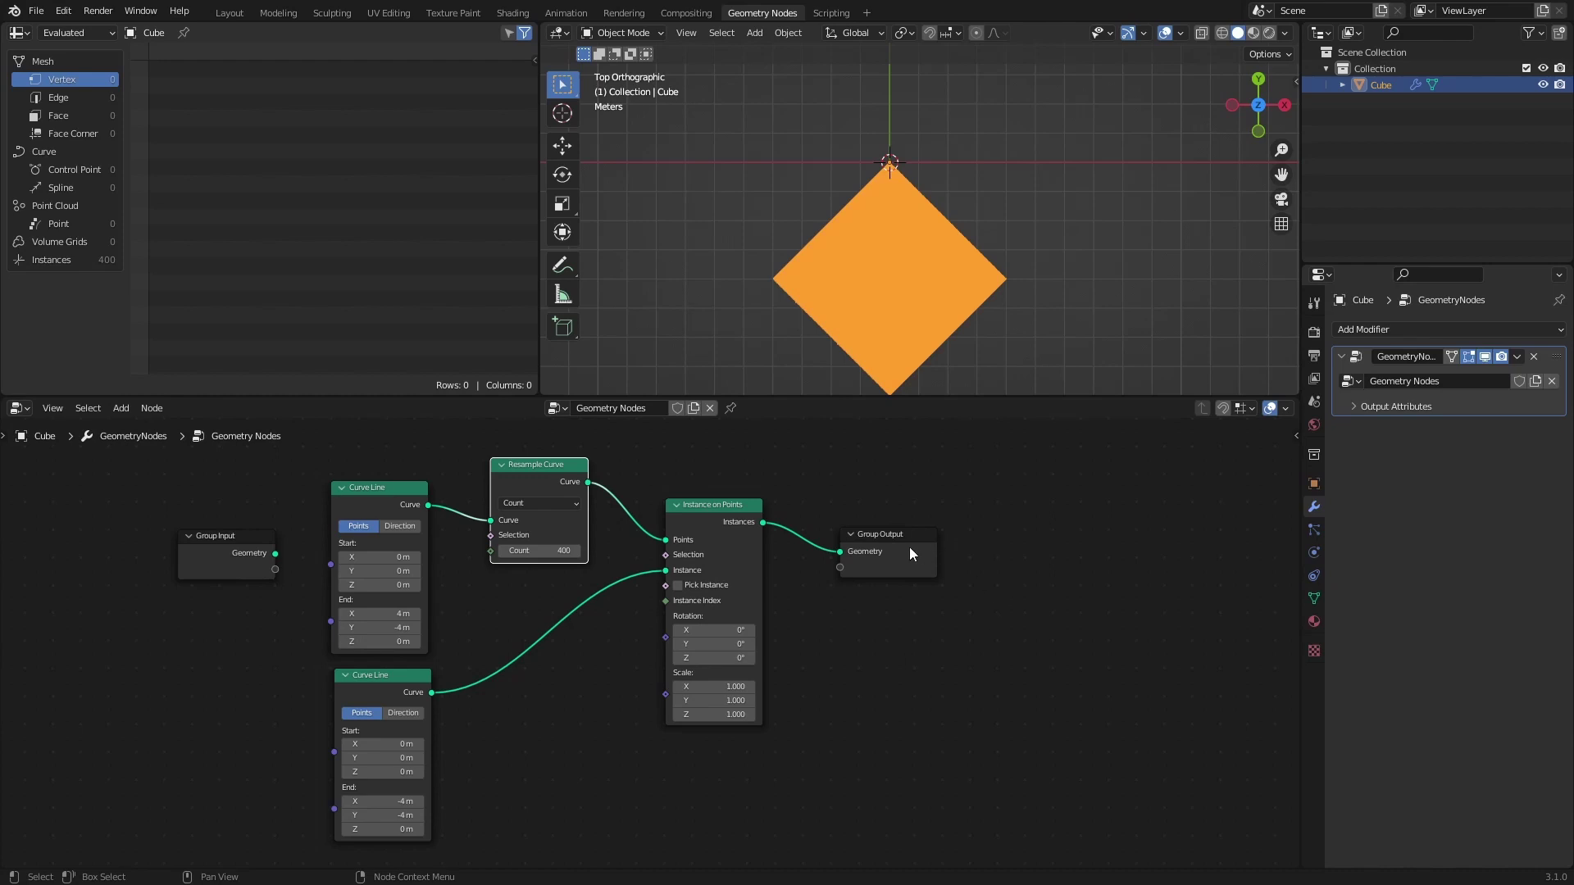
- Insert a Transform node before the output, moving the diamond up 4 m
key(shift+a)
click(837, 505)
text(tra)
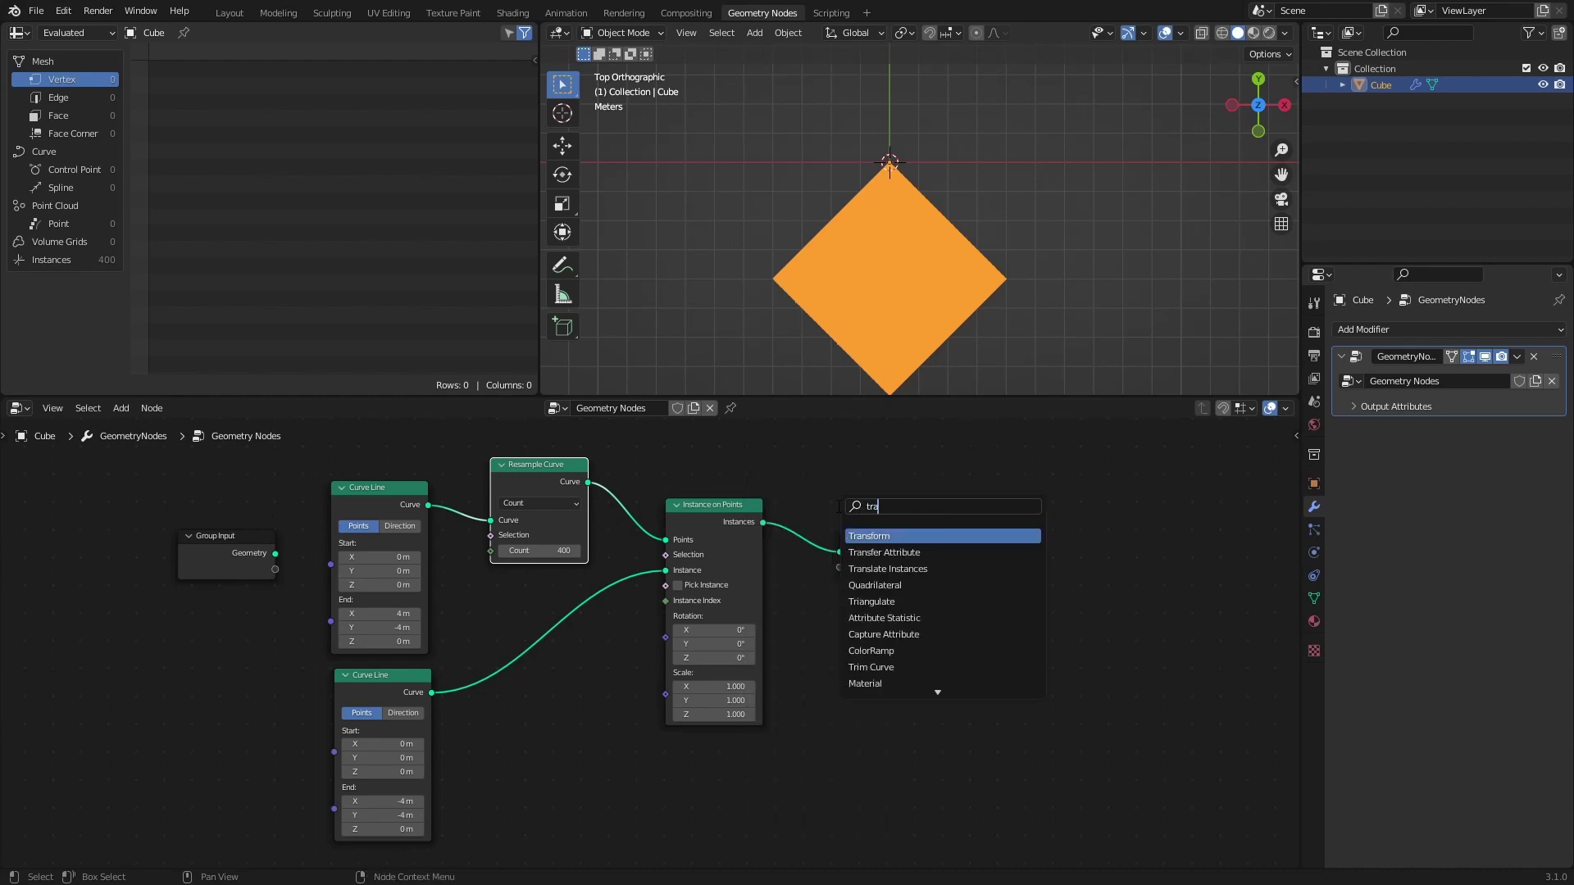
text(ns)
key(Return)
click(823, 531)
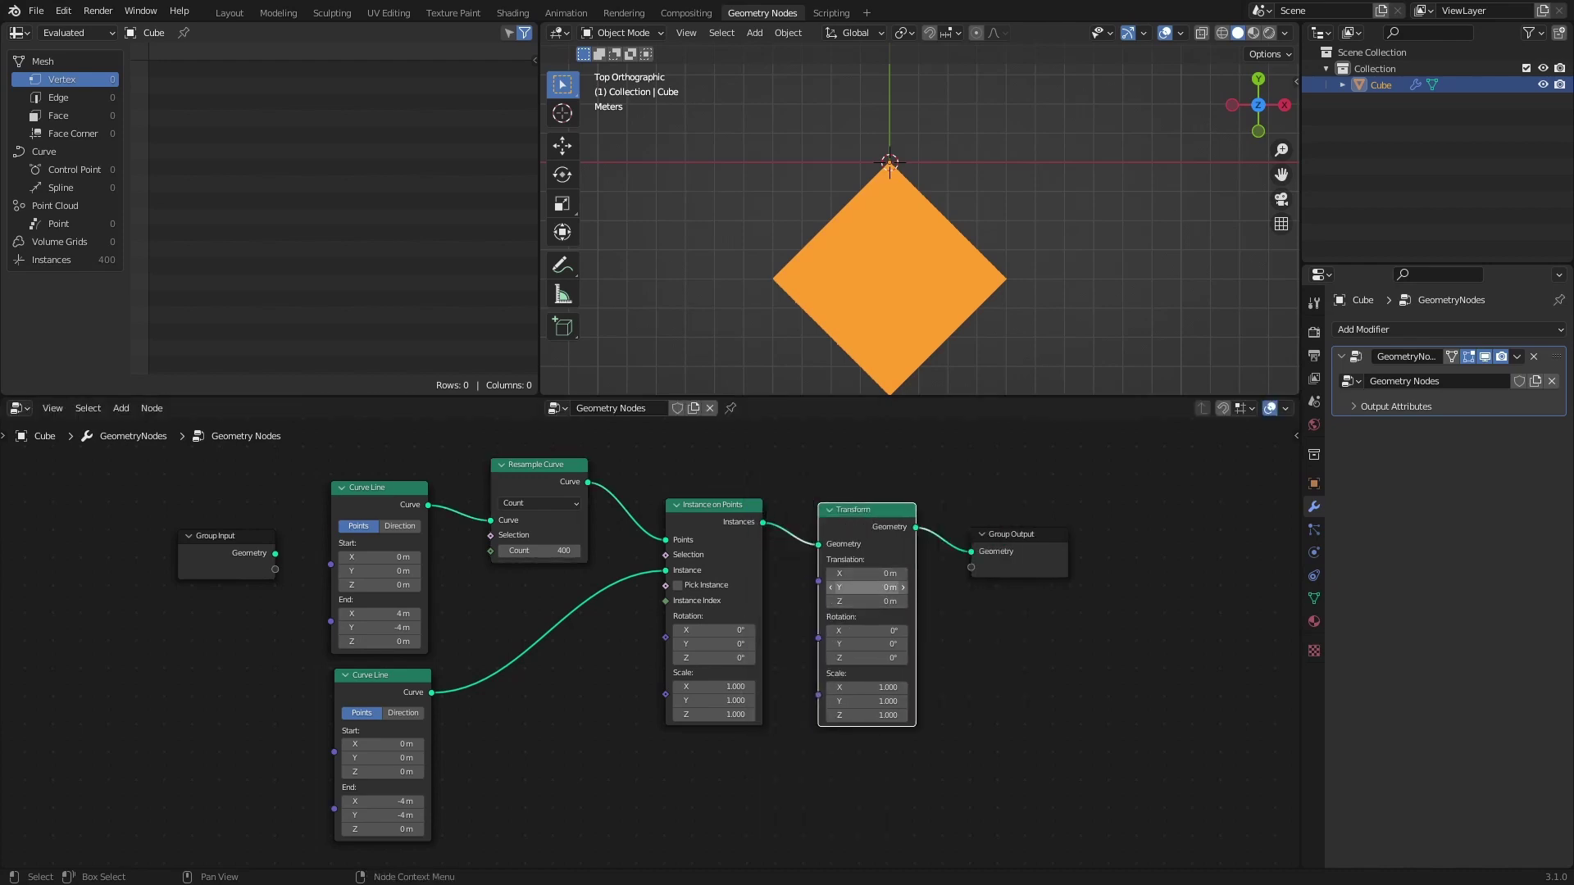
key(Return)
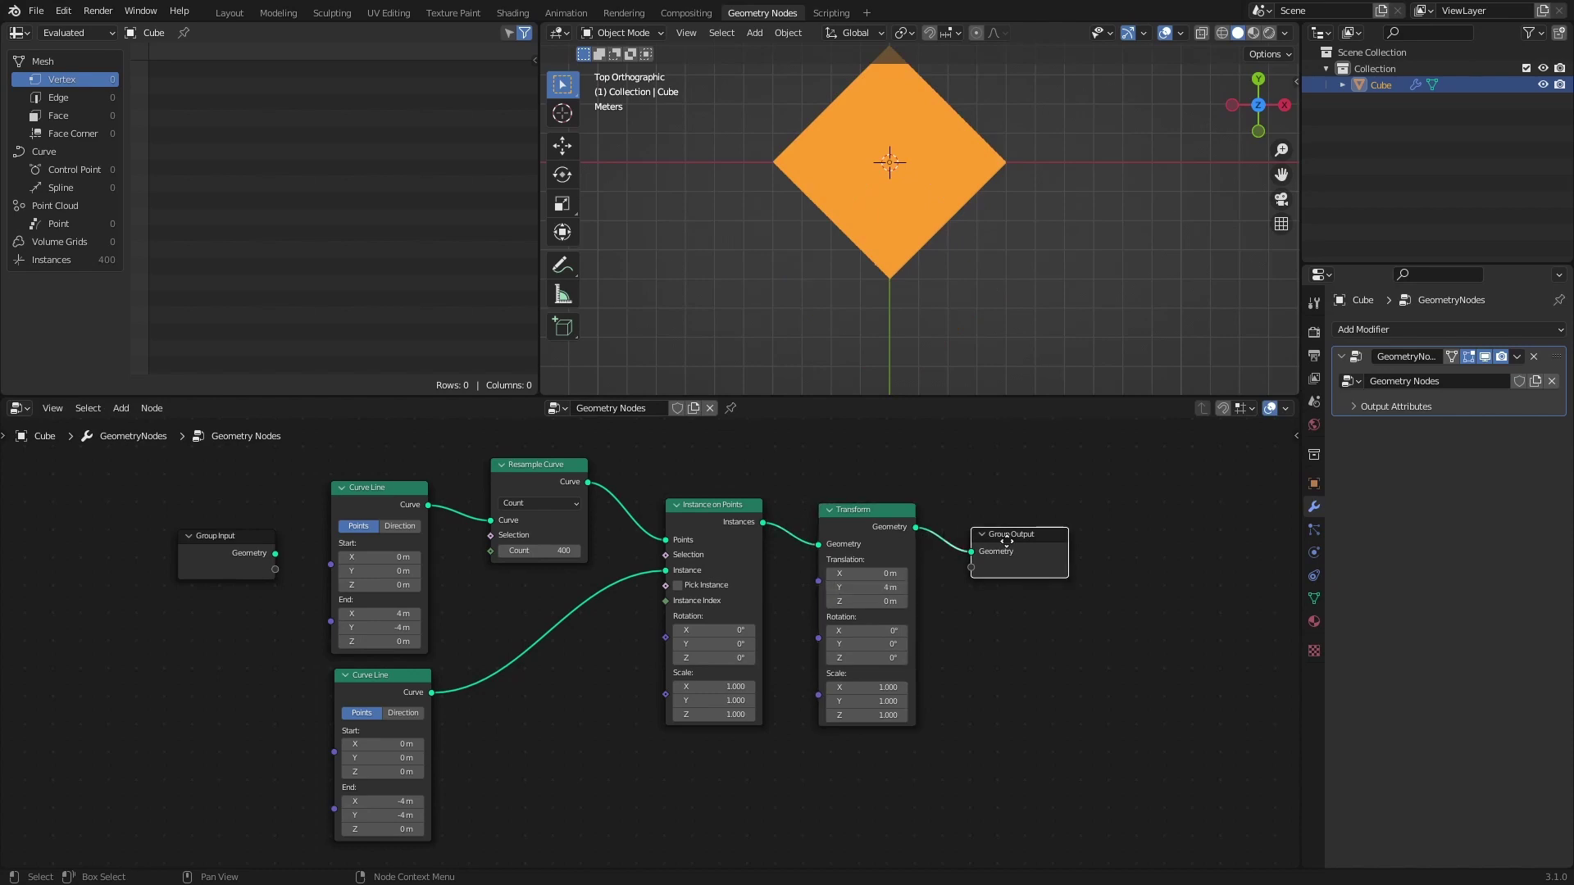
drag(993, 550, 1110, 556)
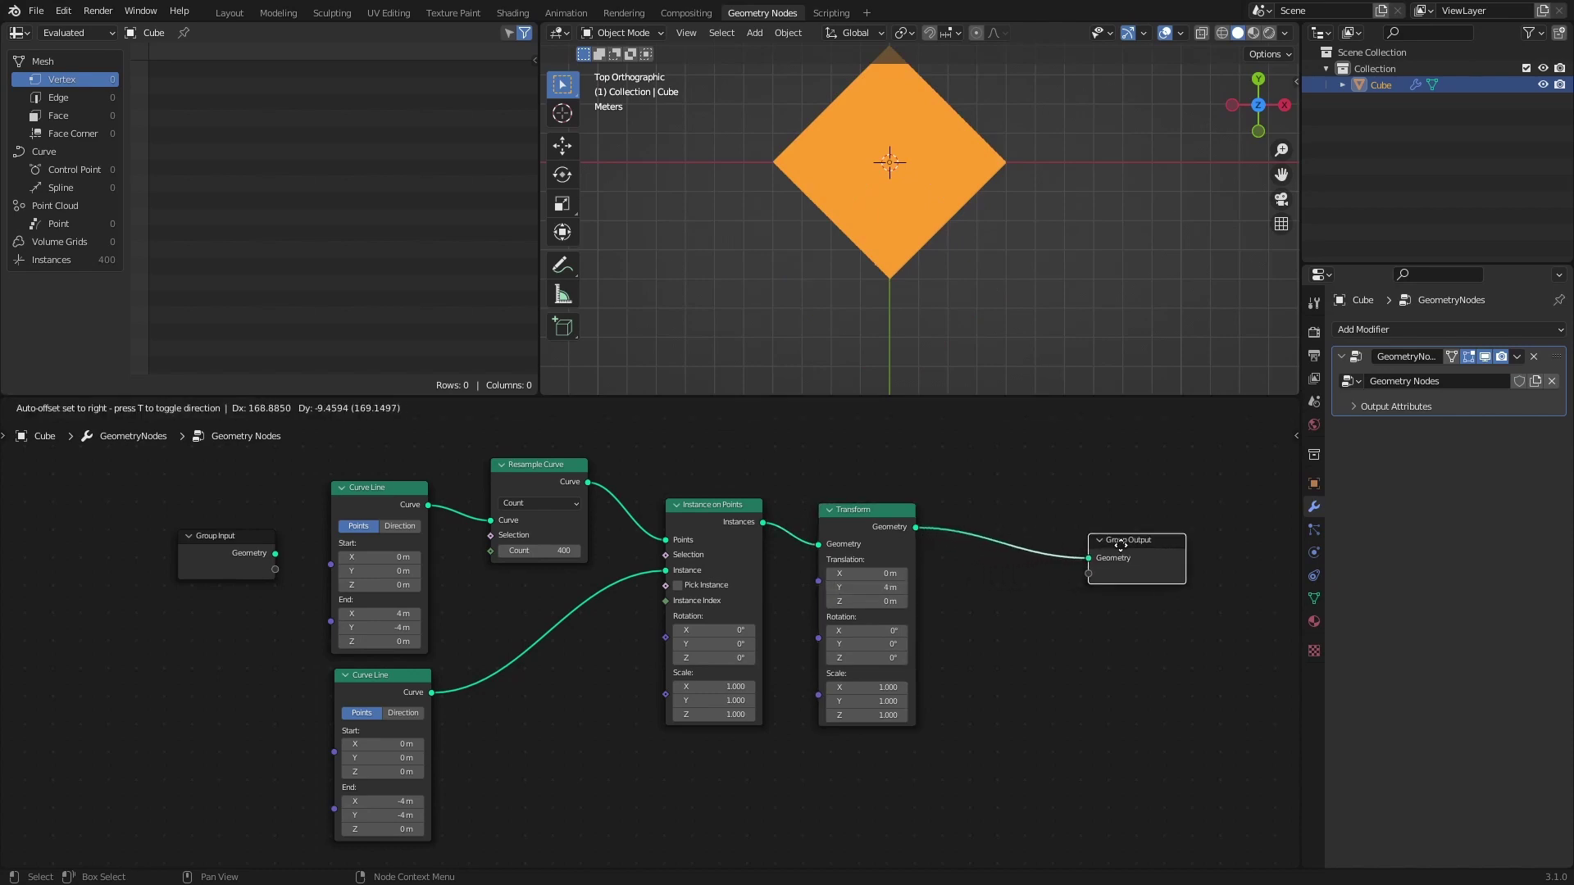
- Add another Resample Curve node between the Transform and the Group Output
key(shift+a)
click(1041, 592)
text(re)
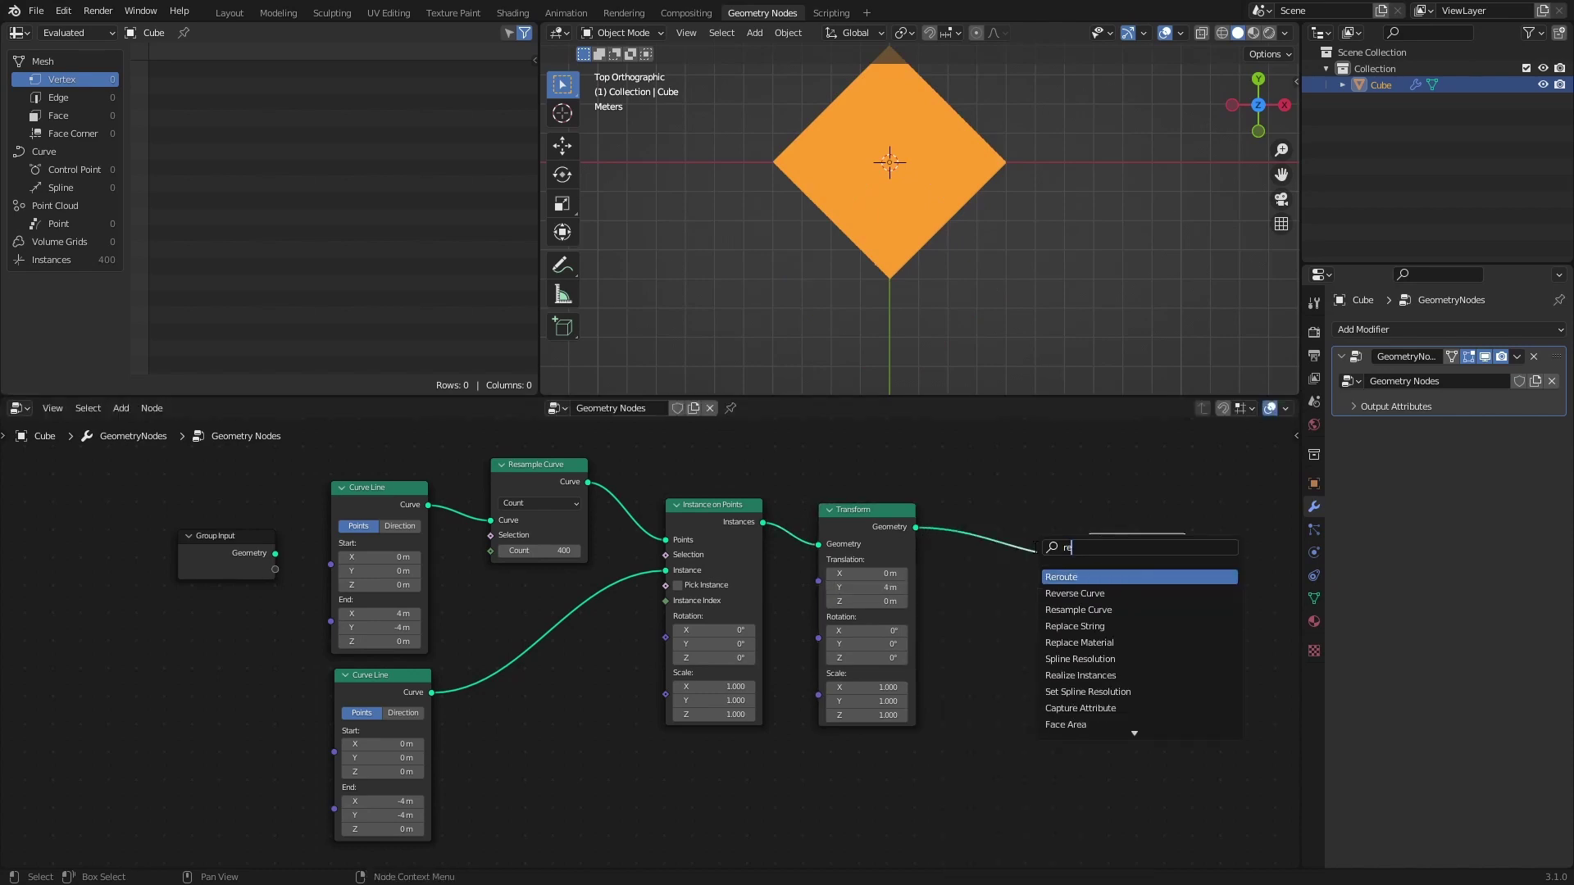
text(sa)
key(Return)
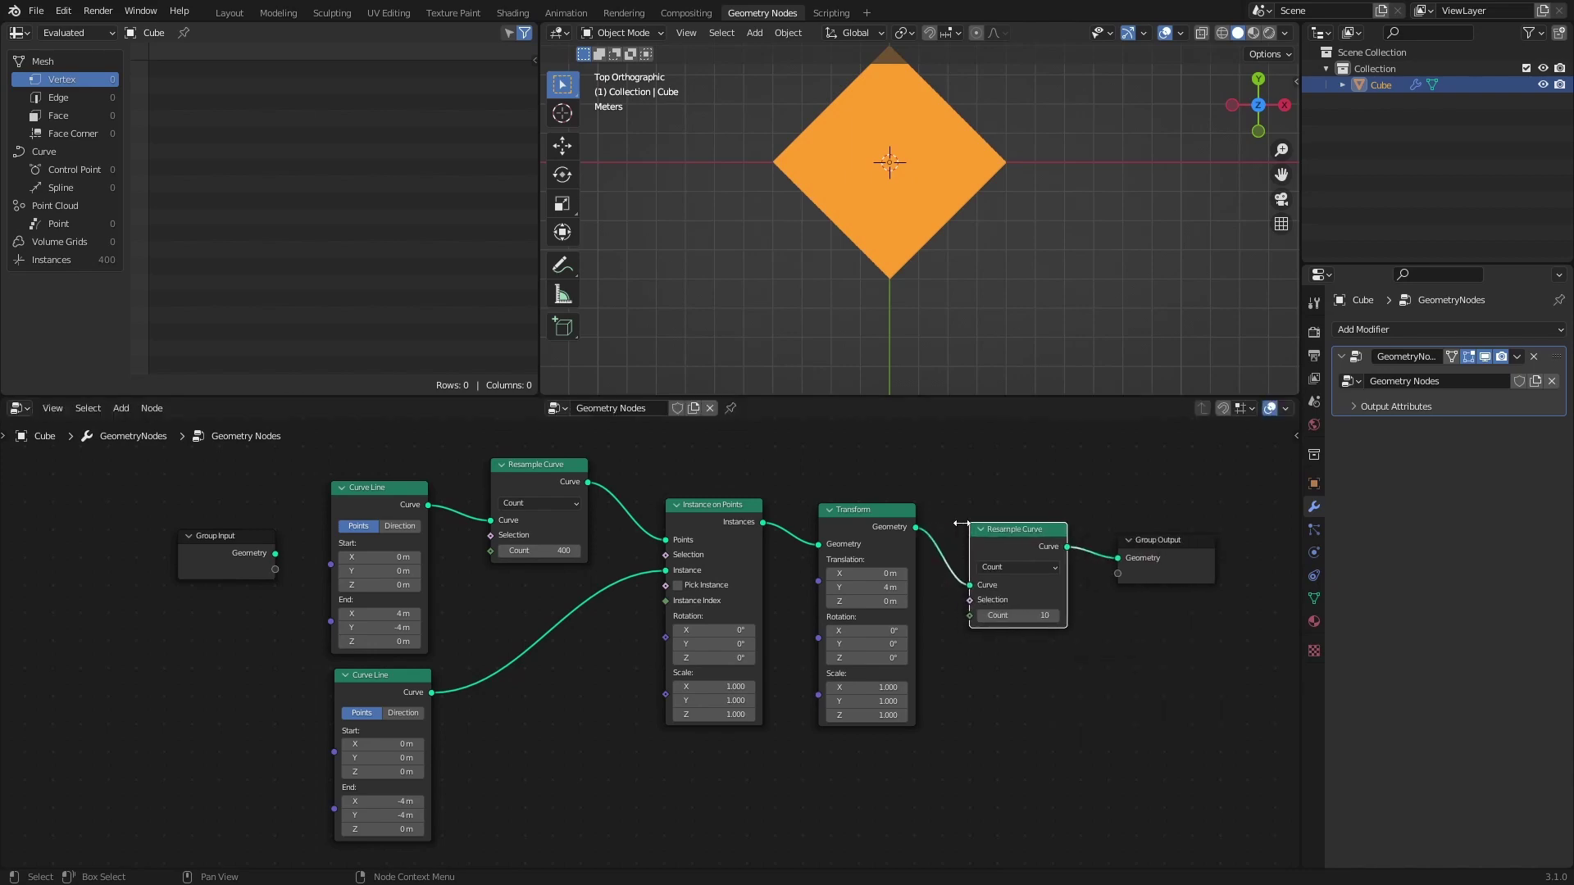
click(1011, 633)
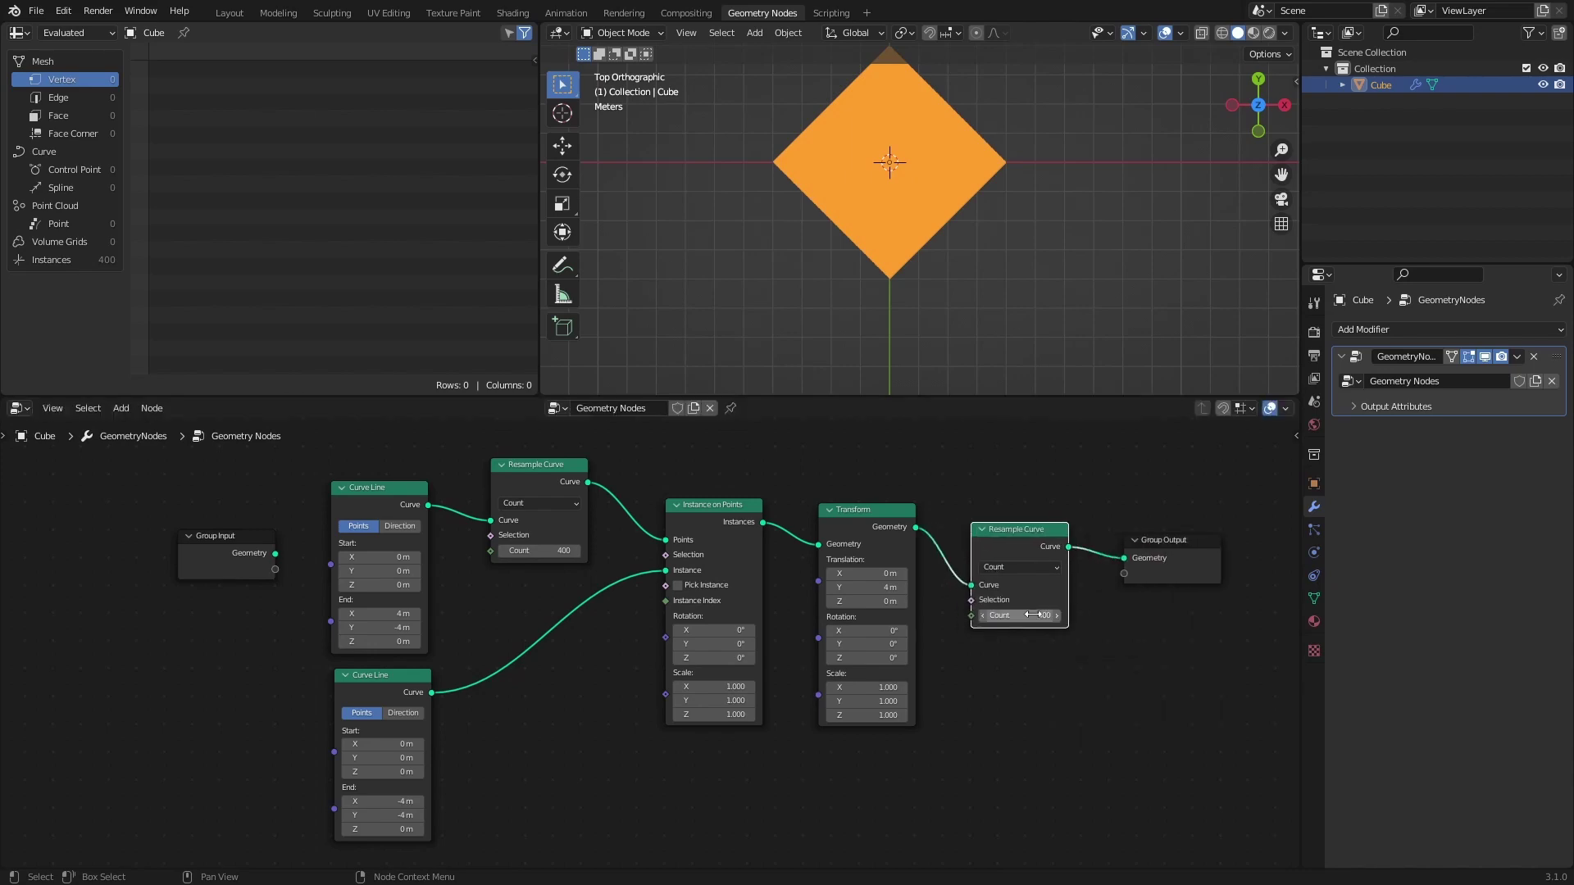
scroll(906, 217, up, 2)
scroll(973, 380, up, 3)
drag(1169, 545, 1224, 554)
- Add Realize Instances just before the output and box-select the line-building nodes
key(shift+a)
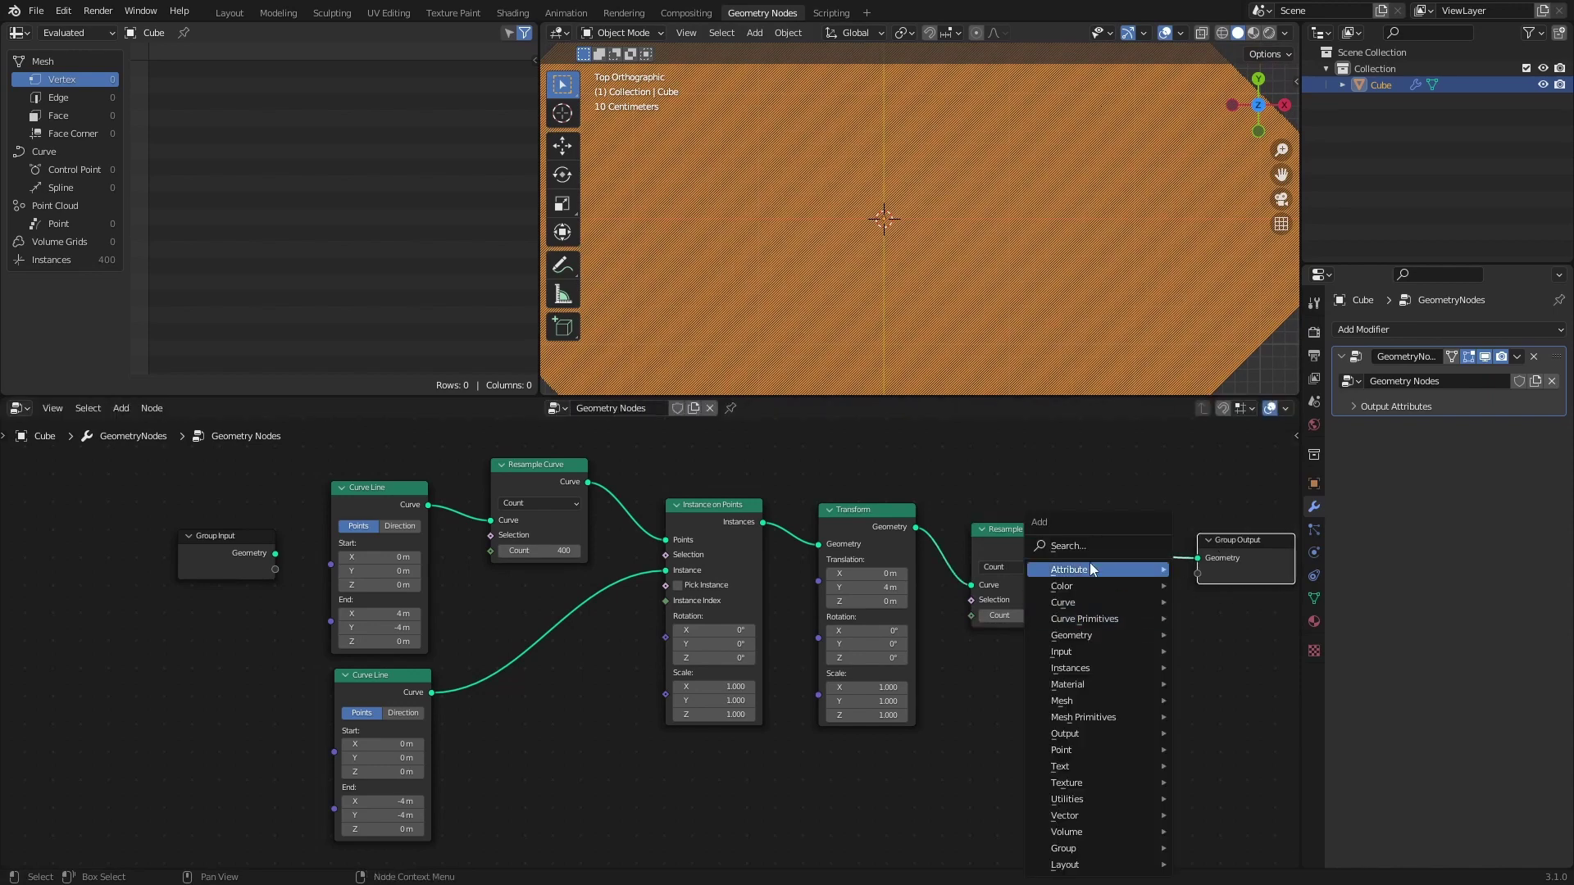
text(reali)
key(Return)
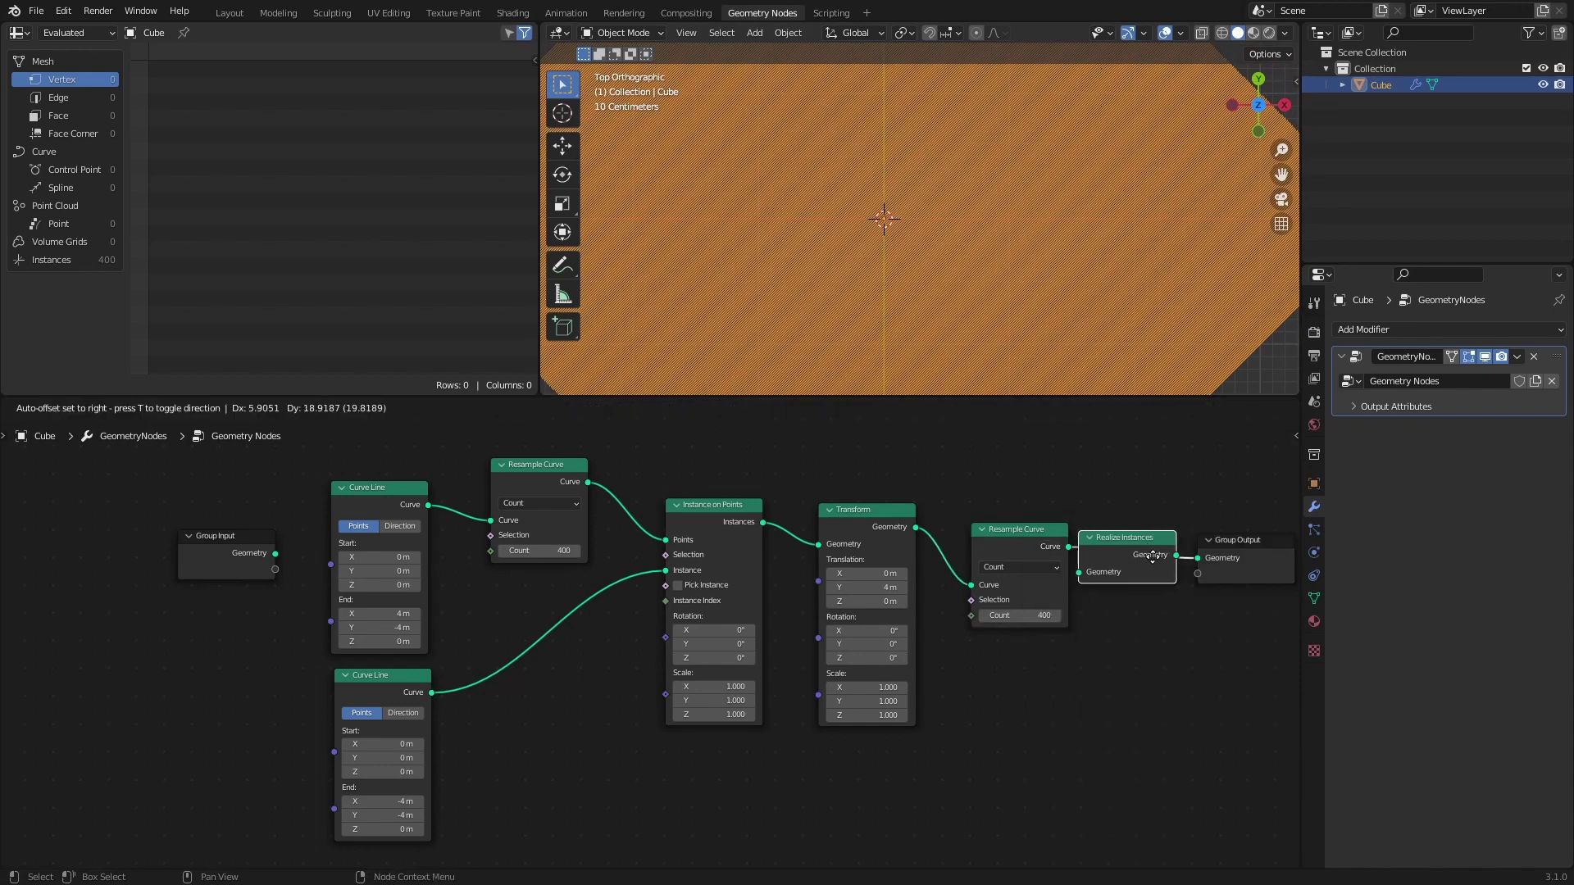
click(1131, 557)
scroll(1120, 651, down, 3)
drag(478, 492, 928, 738)
- Join the selected nodes into a frame labelled 'Line Generator'
key(ctrl+j)
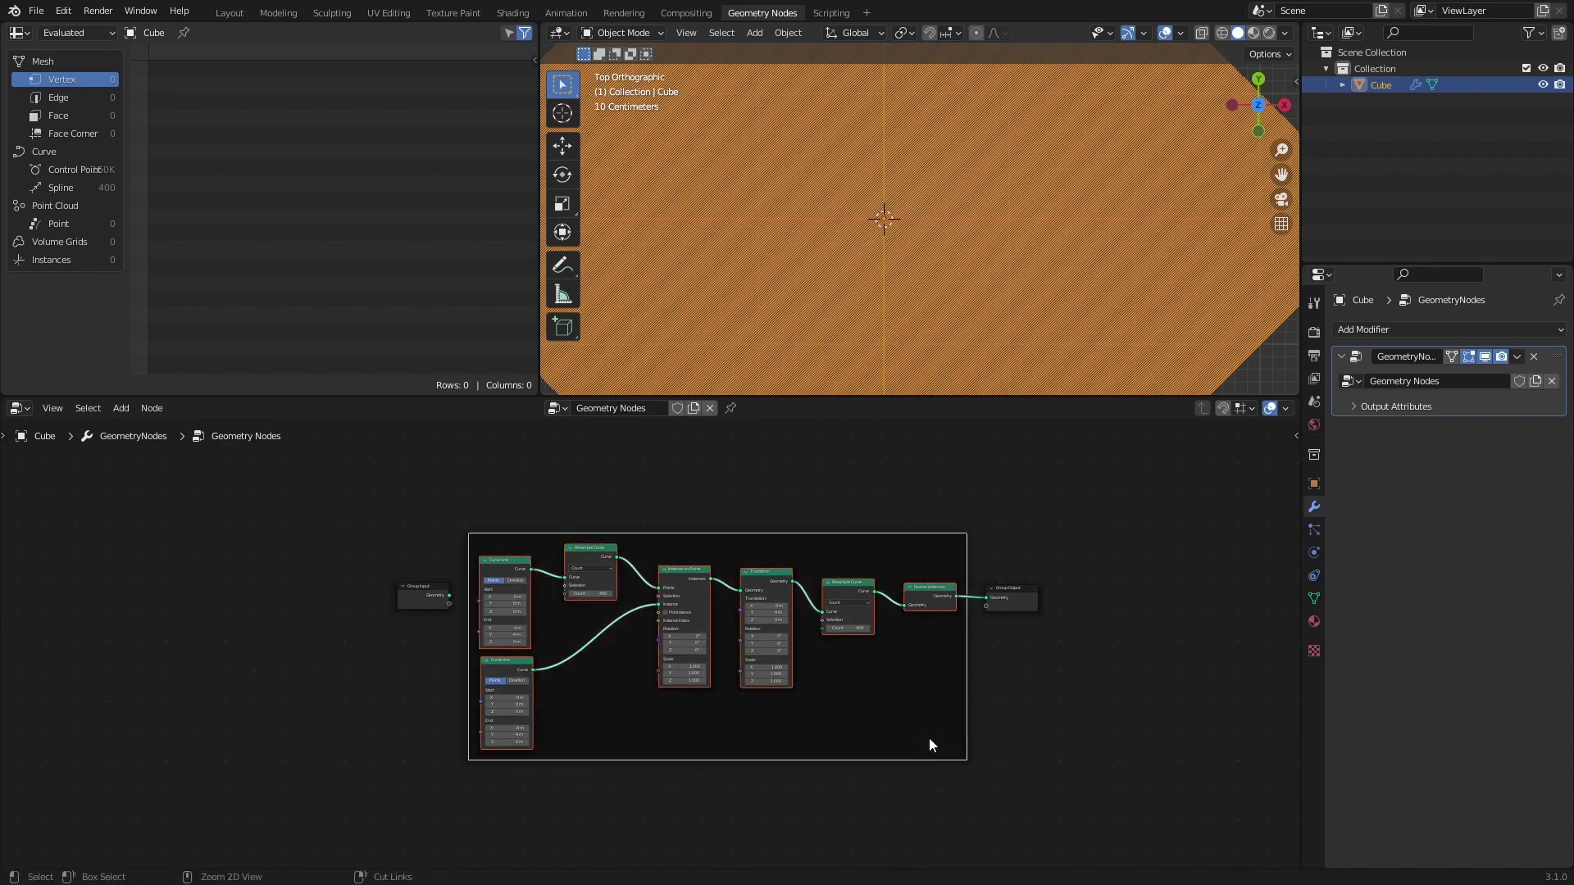
scroll(802, 503, up, 2)
click(802, 503)
key(F2)
text(Line Generator)
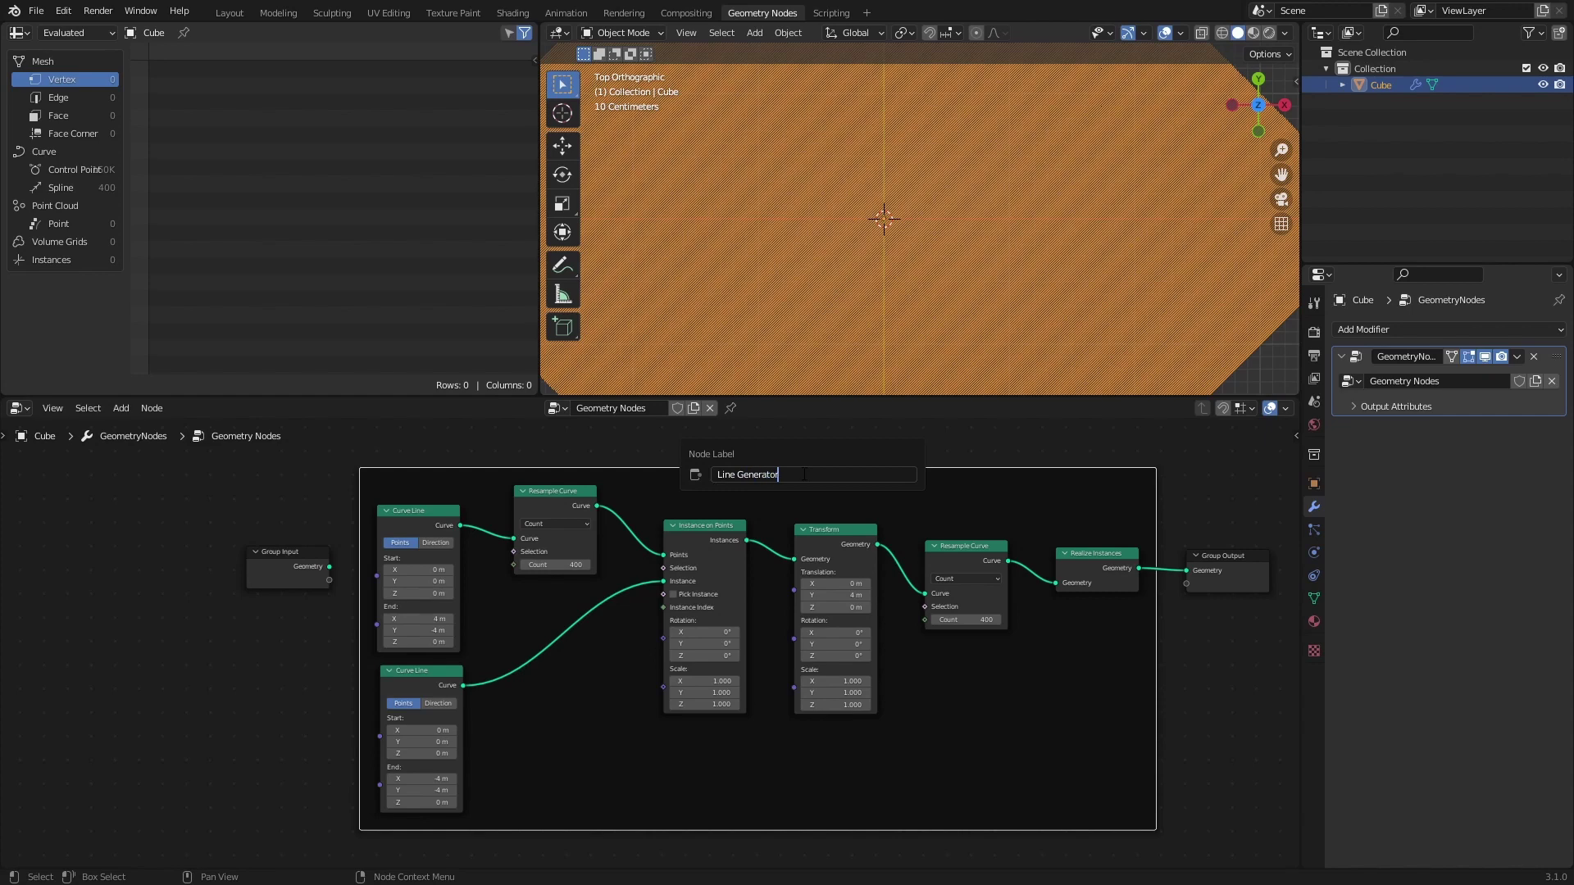
key(Return)
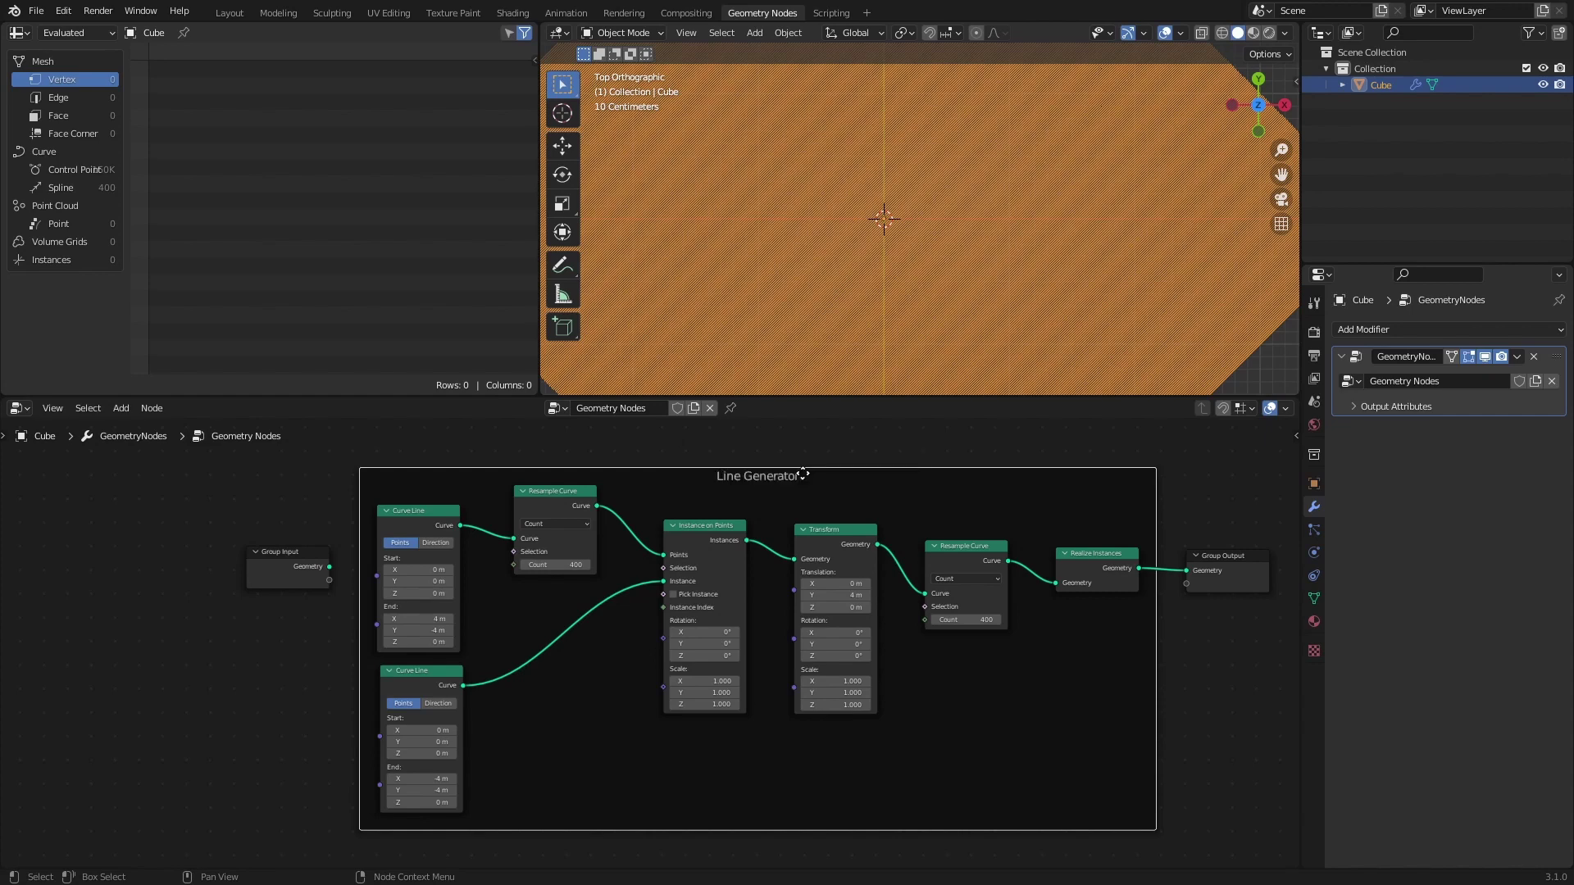
- Move the Group Output node far down and to the right
scroll(802, 473, down, 2)
middle_drag(1023, 704, 811, 649)
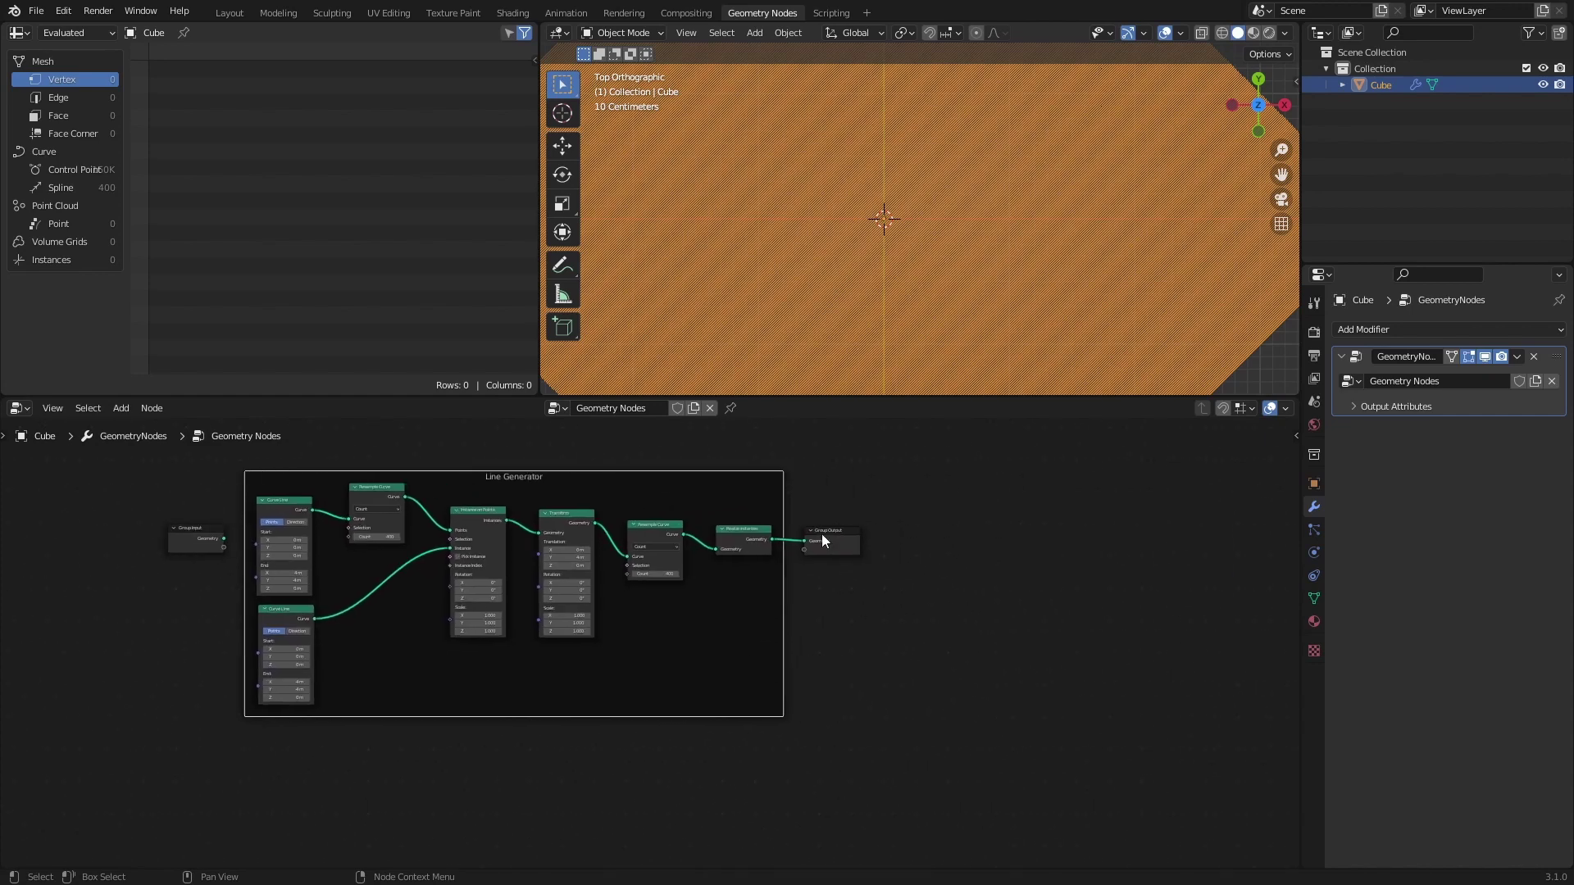
mouse_move(821, 534)
mouse_down()
mouse_move(1077, 625)
mouse_move(1138, 787)
mouse_up()
- Insert a Curve to Mesh node on the link to the Group Output
scroll(992, 321, down, 3)
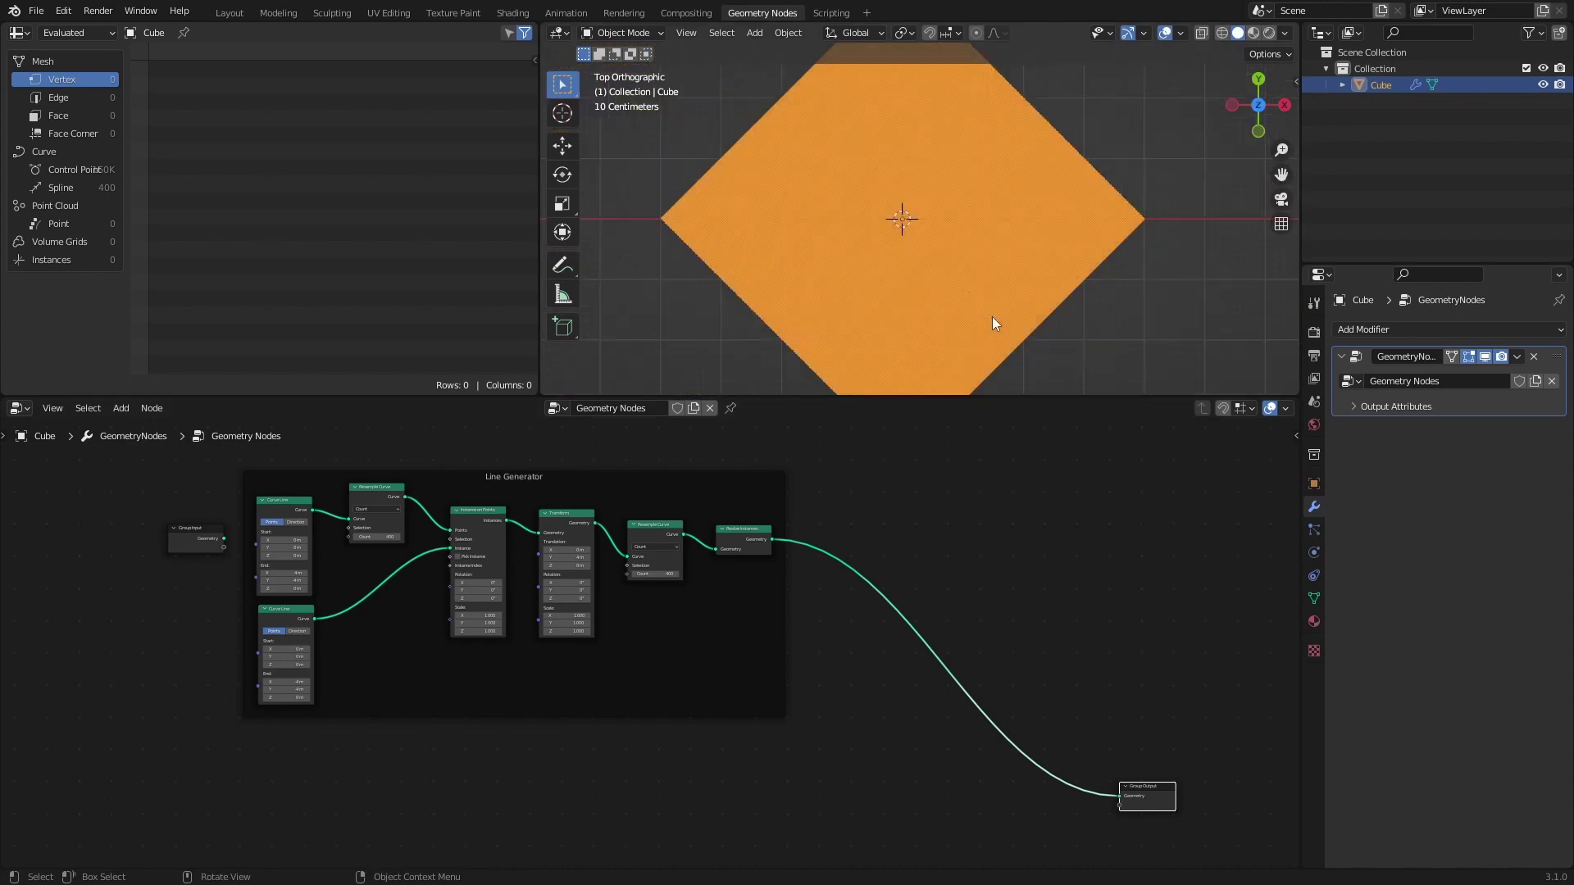
key(shift+a)
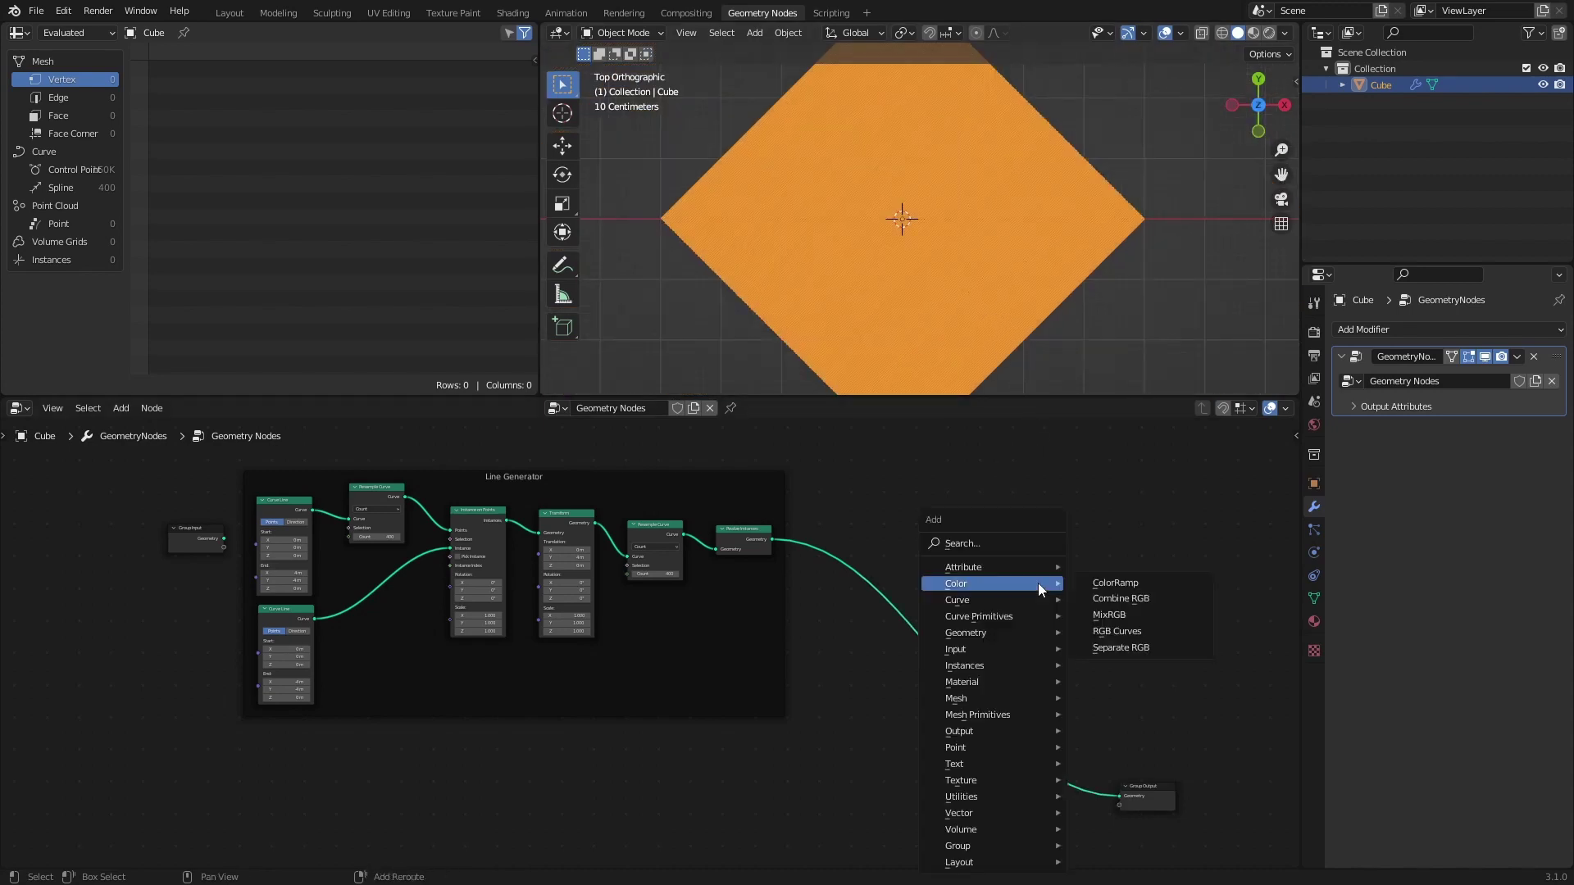
text(s)
text(curv)
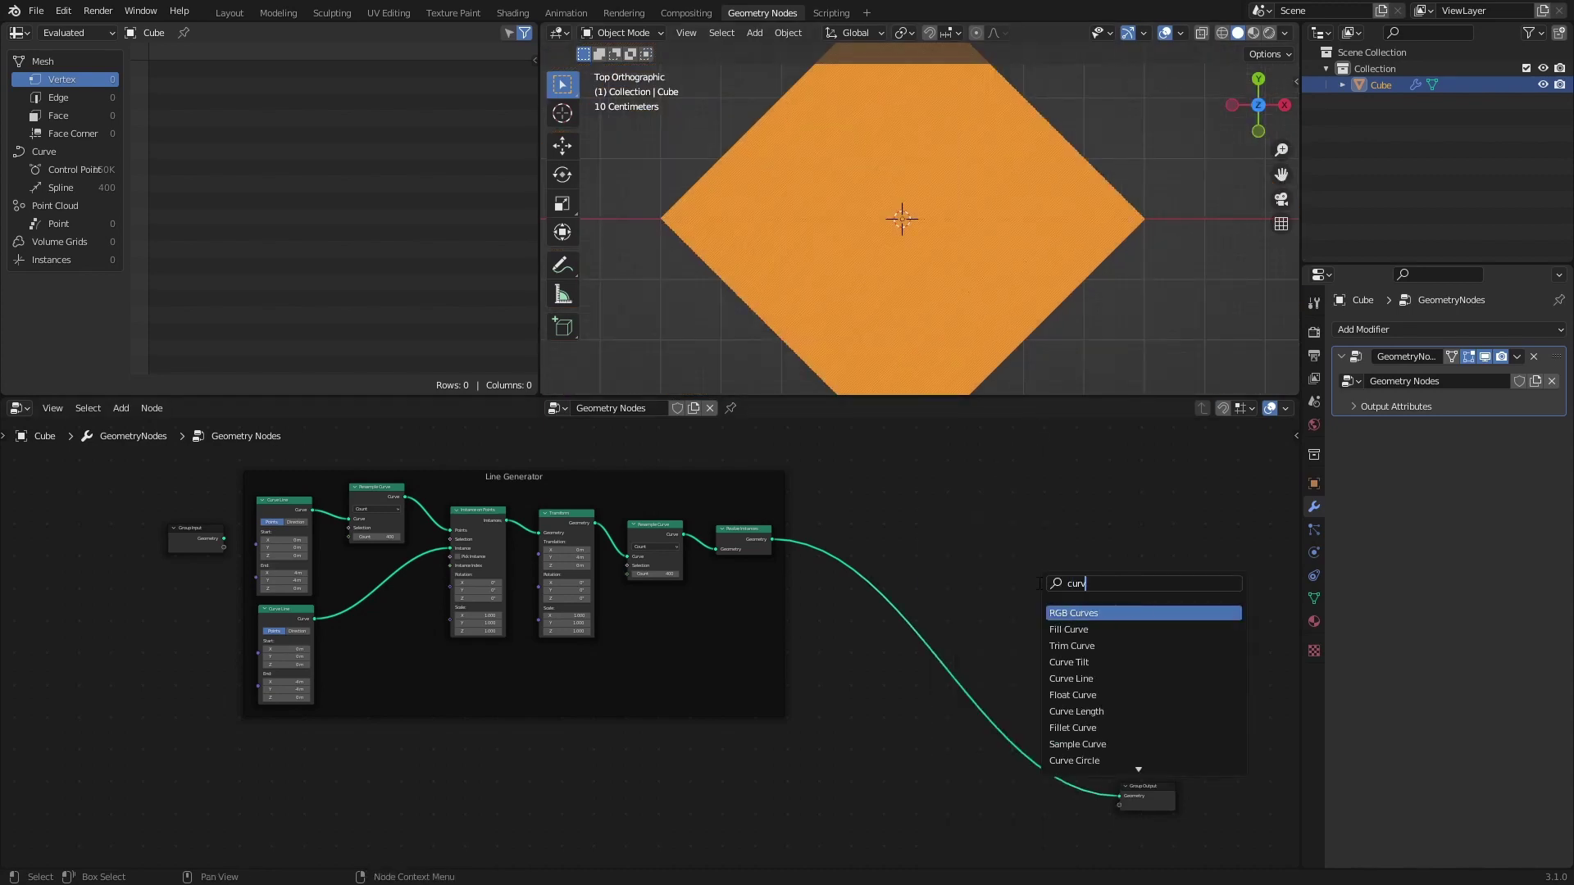
text( to m)
key(Return)
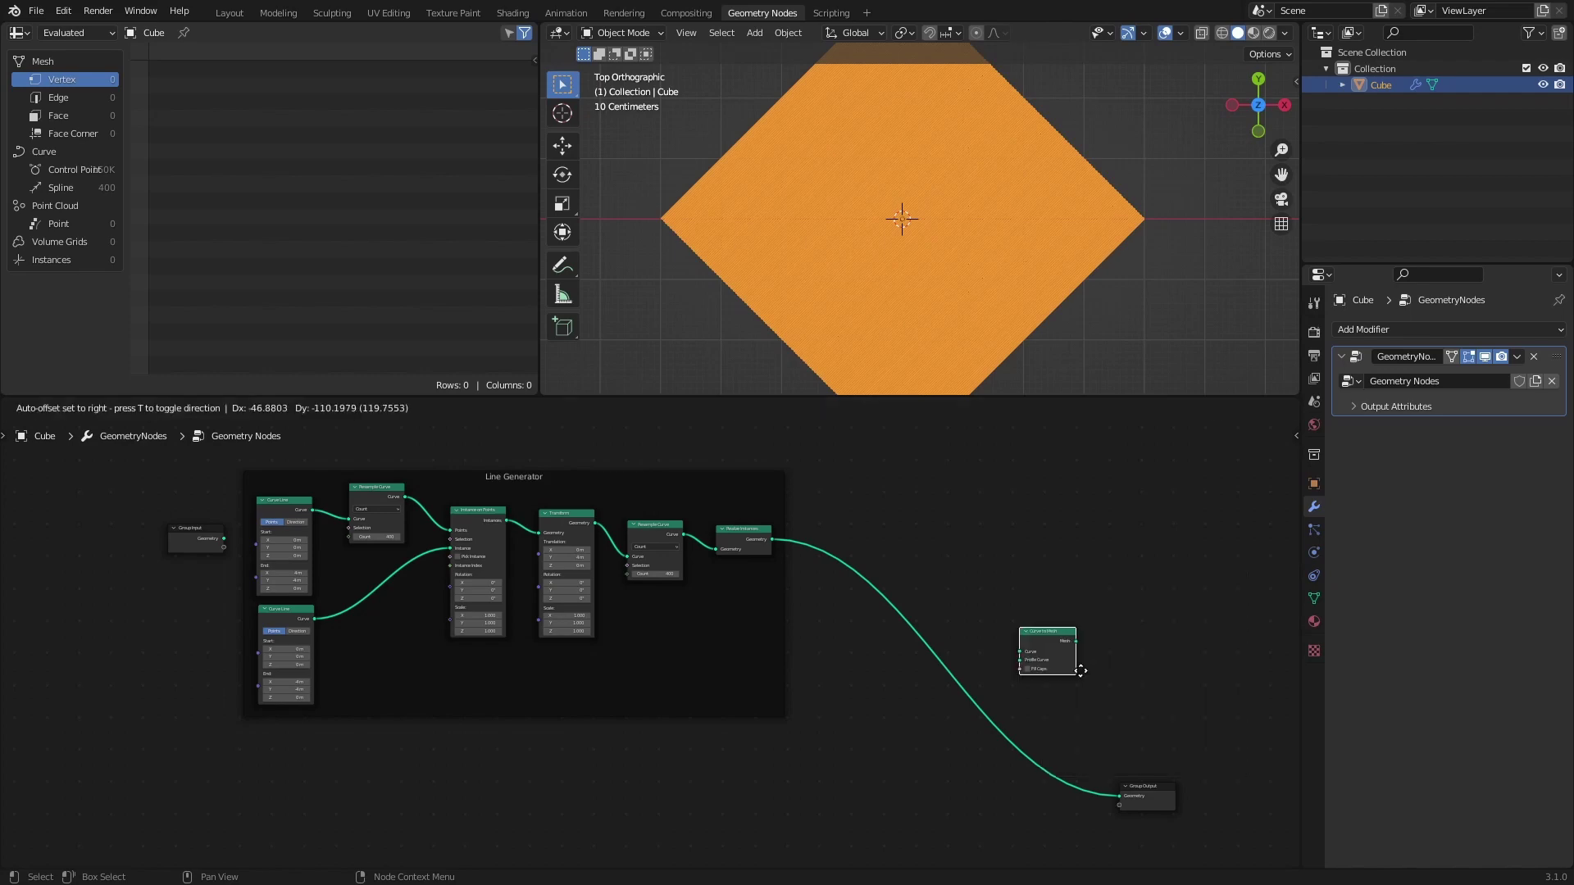
click(1087, 792)
scroll(983, 713, up, 2)
scroll(868, 646, up, 2)
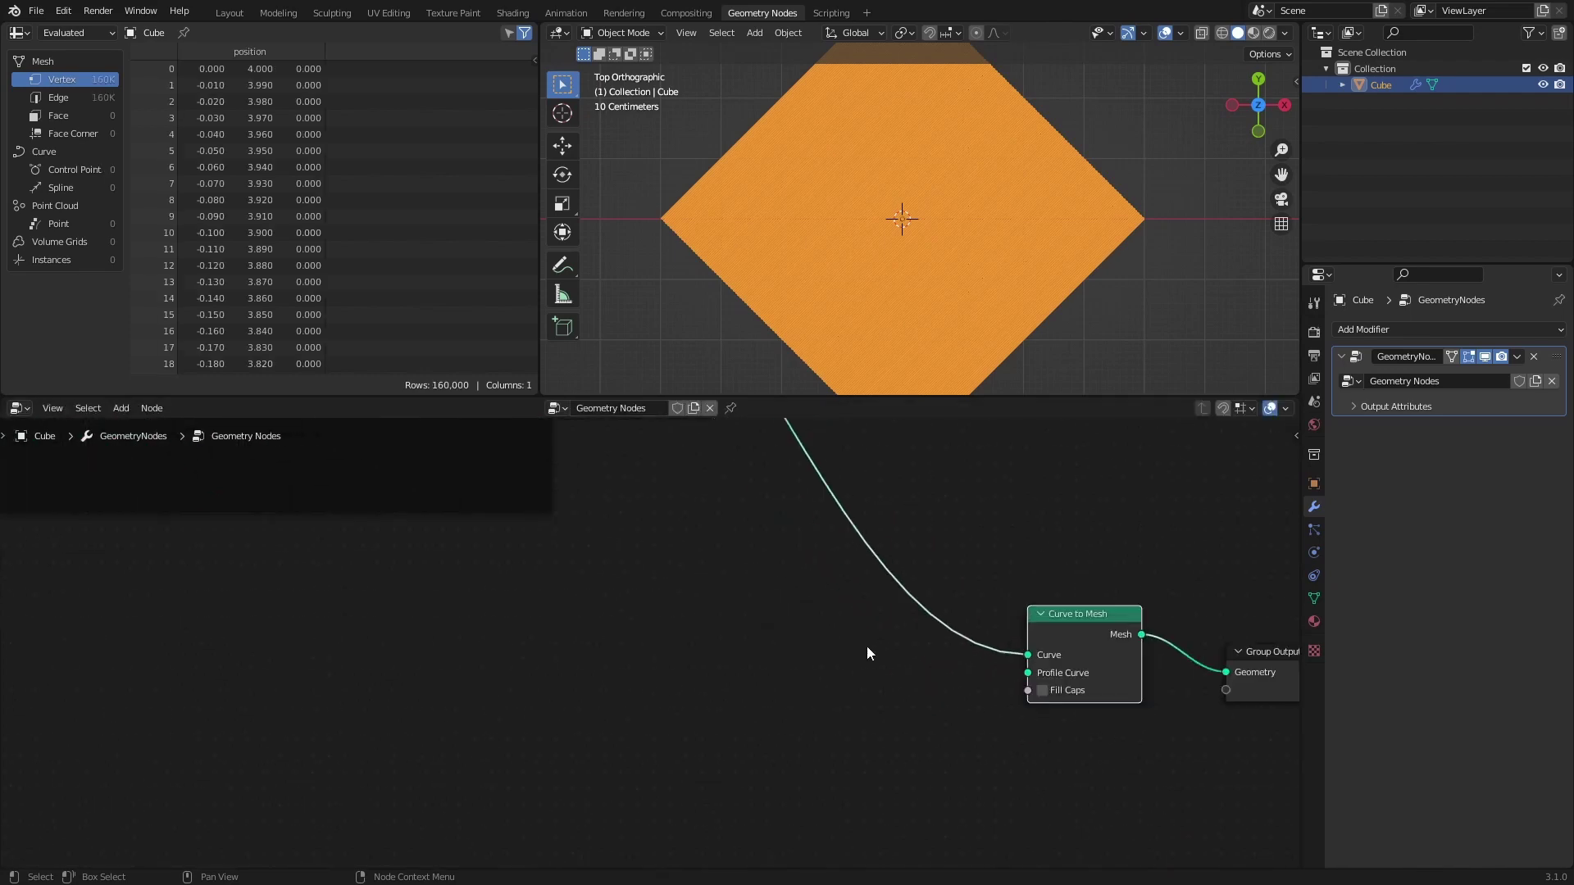
mouse_move(867, 646)
middle_down()
mouse_move(848, 718)
mouse_move(810, 730)
middle_up()
- Add a Curve Circle profile with Resolution 0 and Radius 0.05 m
key(shift+a)
click(690, 543)
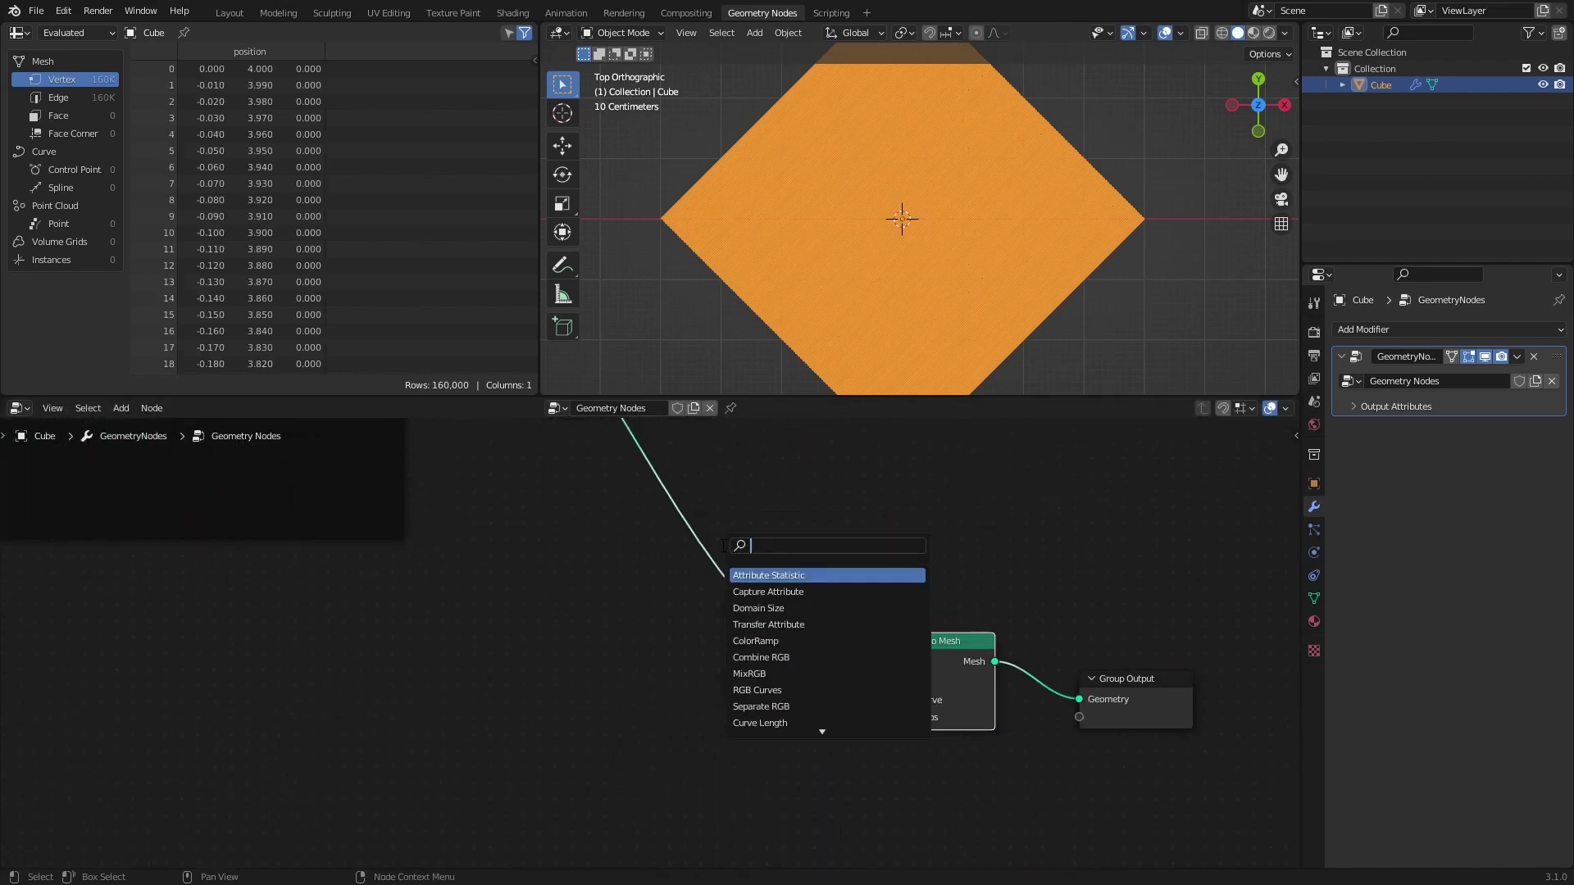
text(circle)
key(Return)
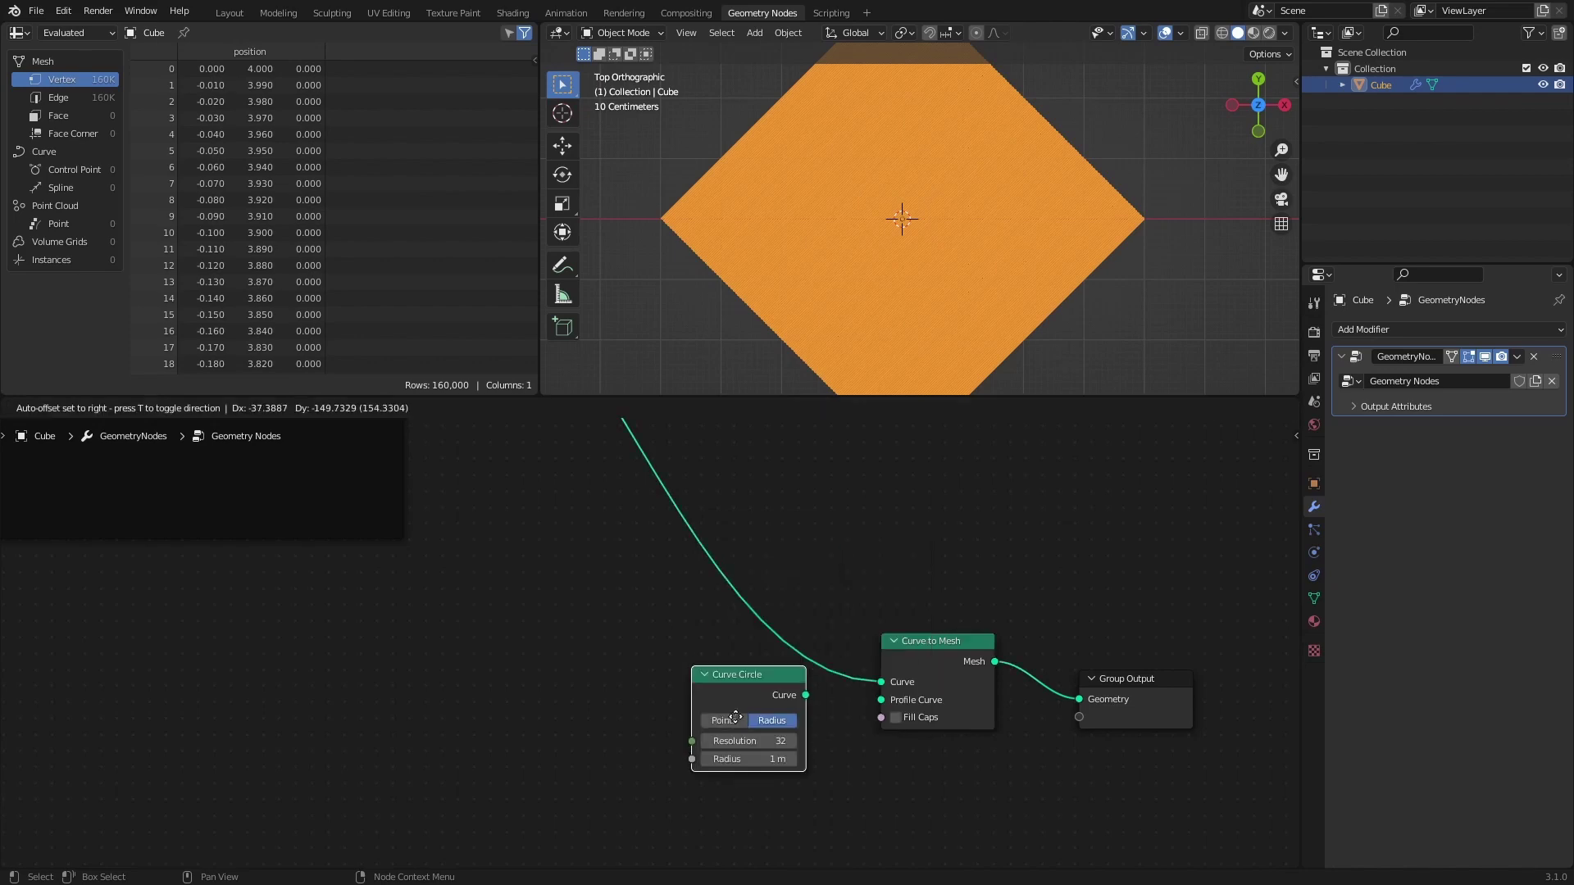
click(826, 730)
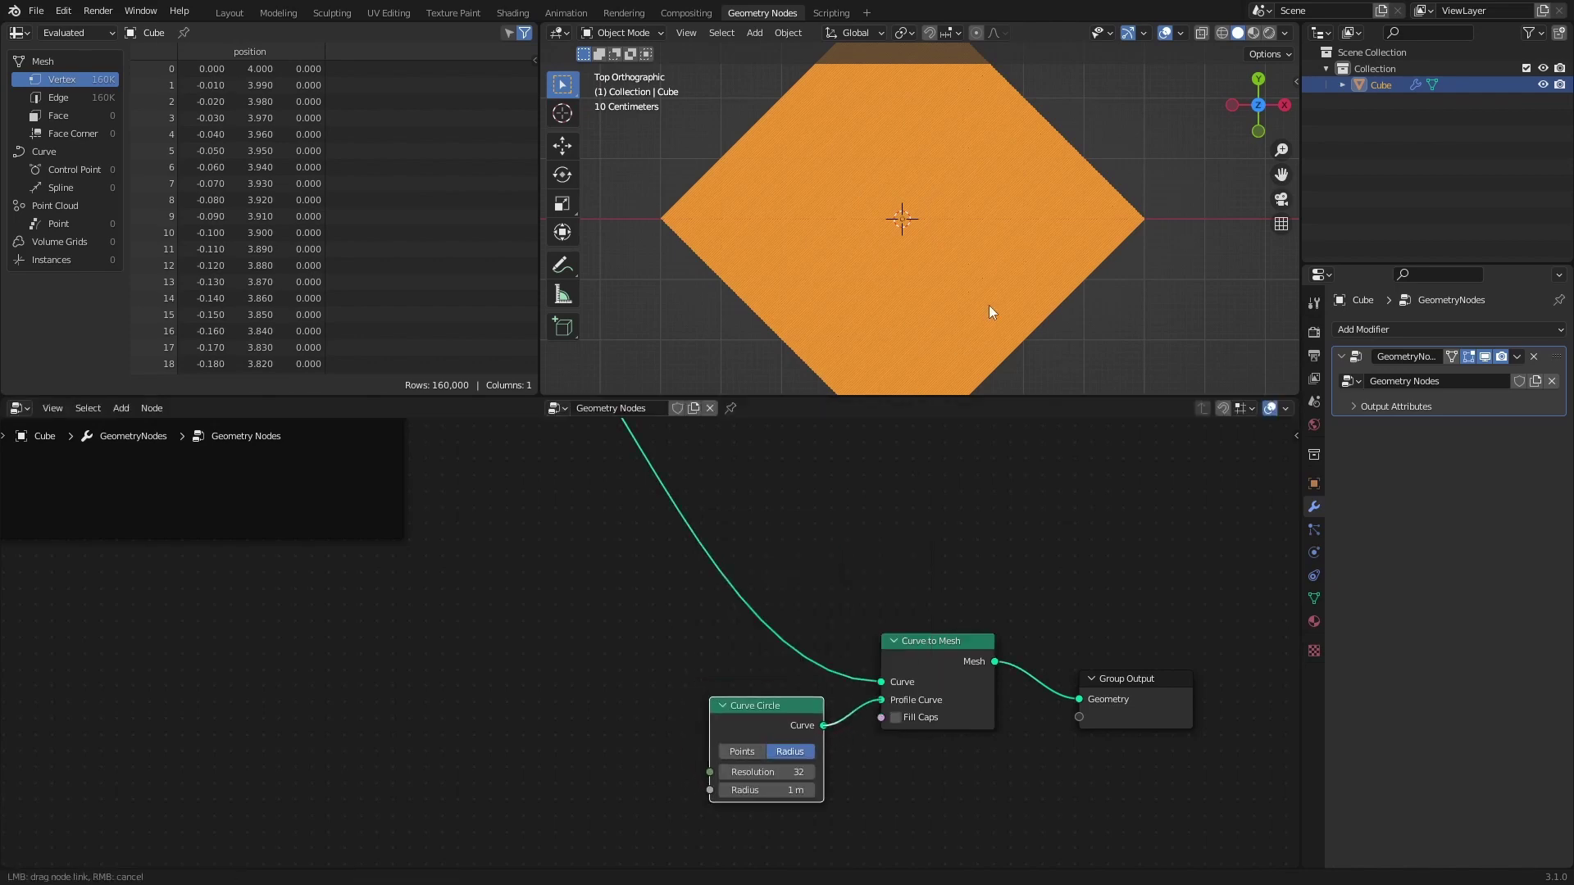
text(0)
key(Return)
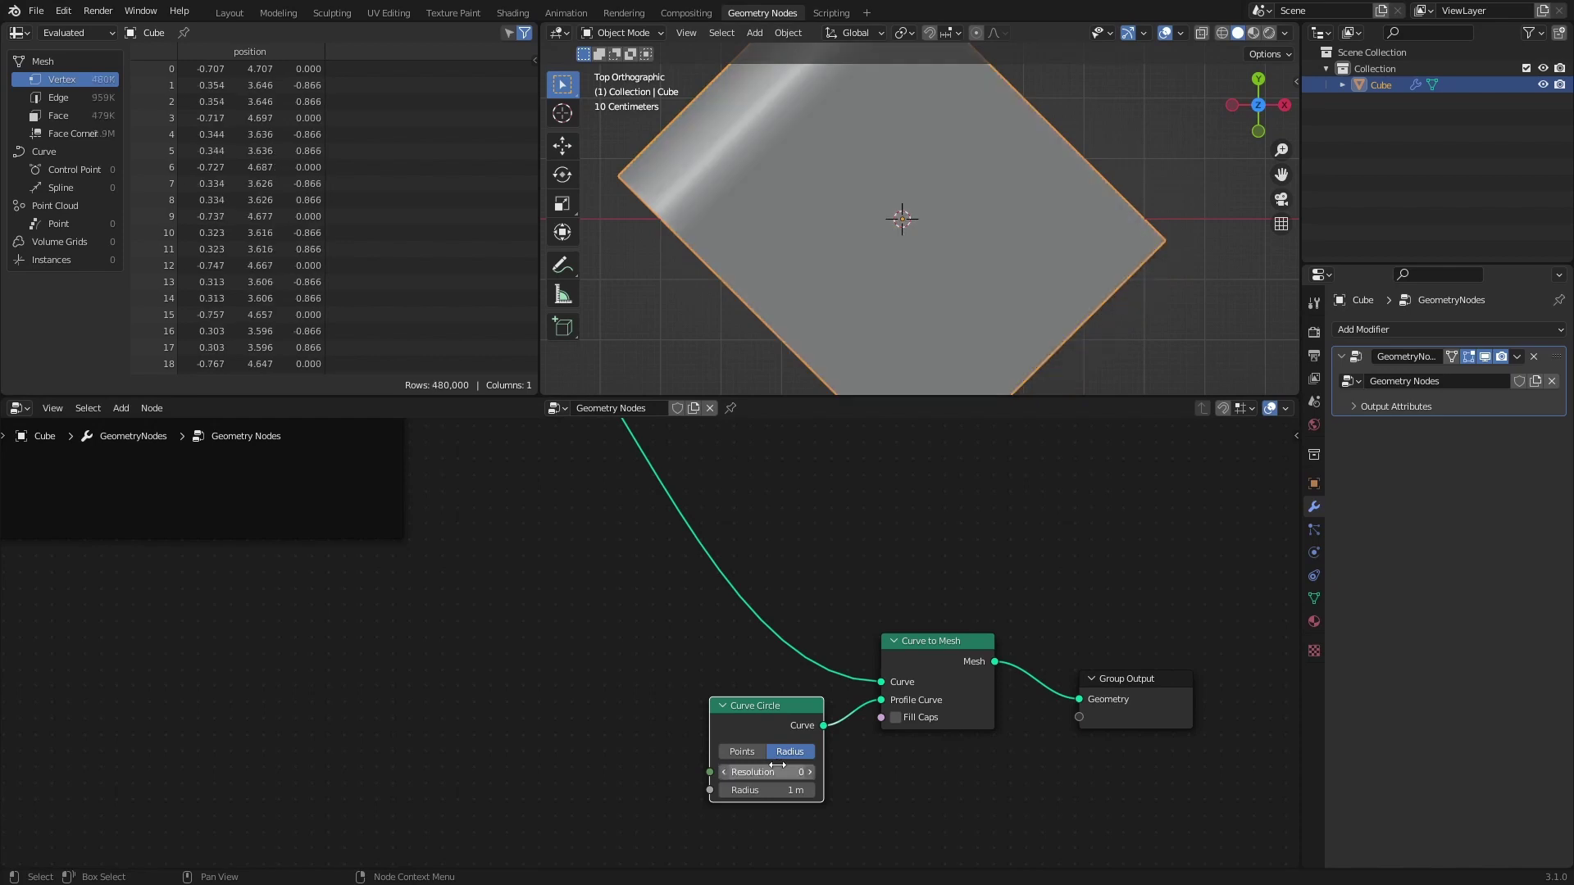
scroll(808, 815, up, 4)
click(794, 741)
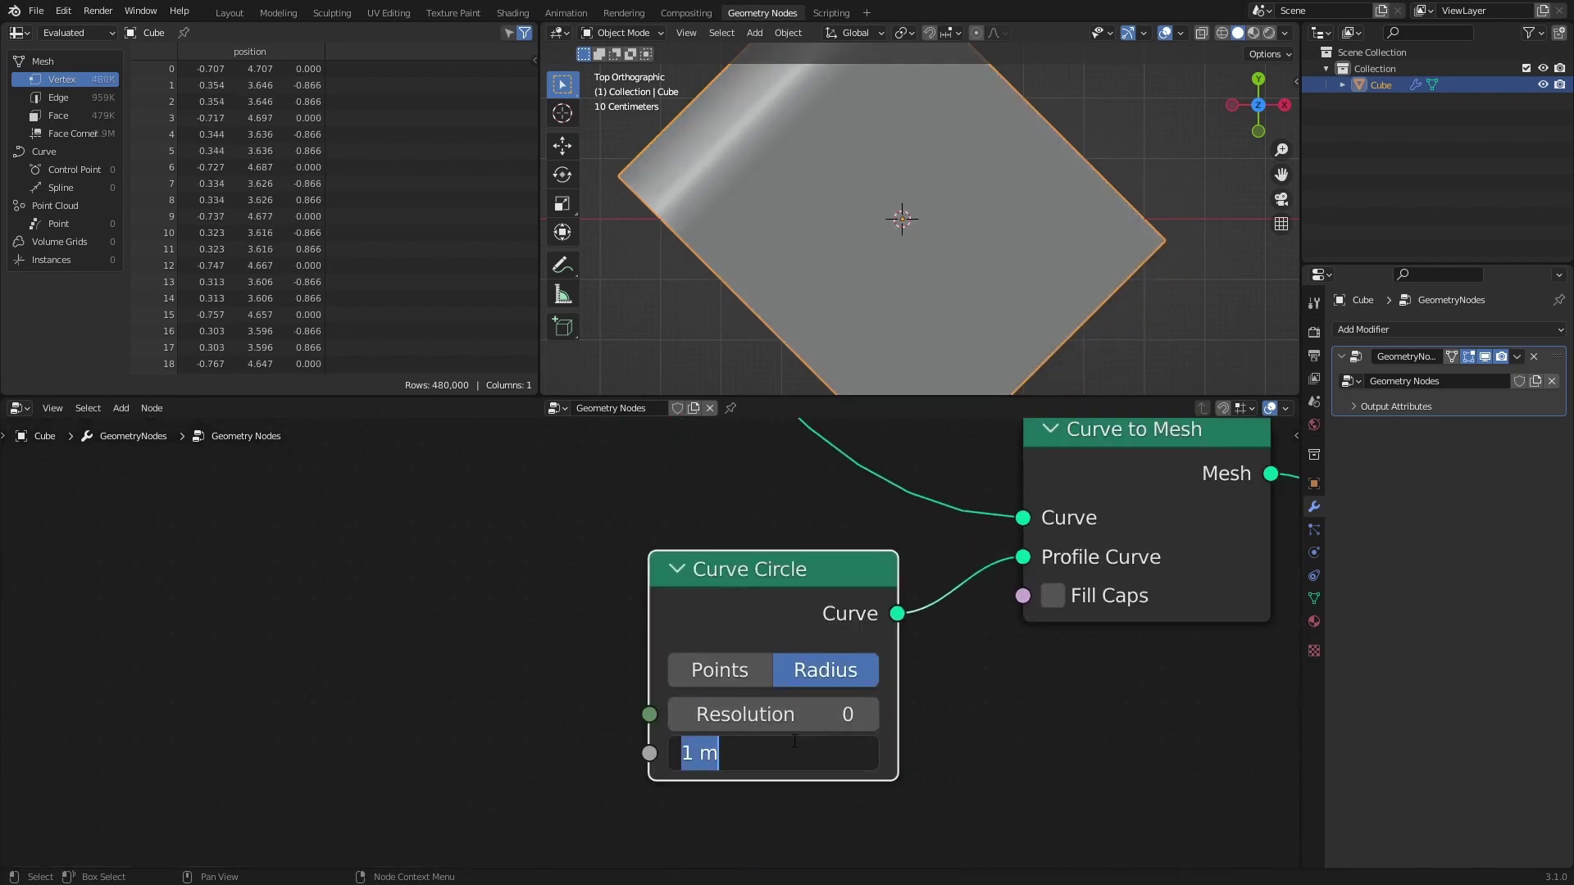
text(.05)
key(Return)
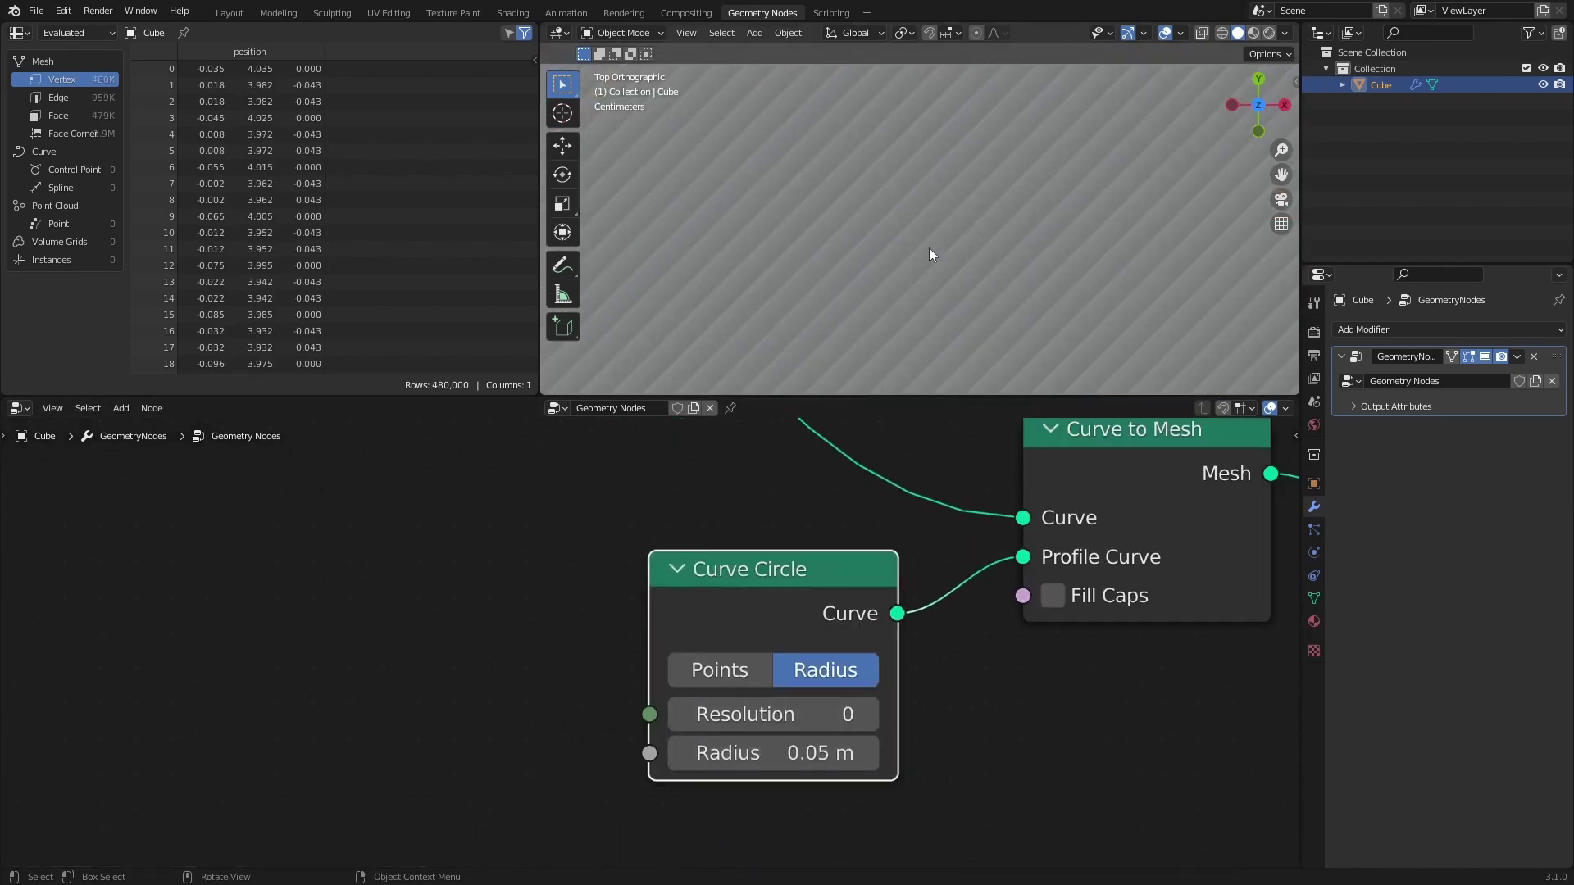
scroll(928, 247, down, 5)
scroll(1000, 607, down, 3)
scroll(960, 623, down, 2)
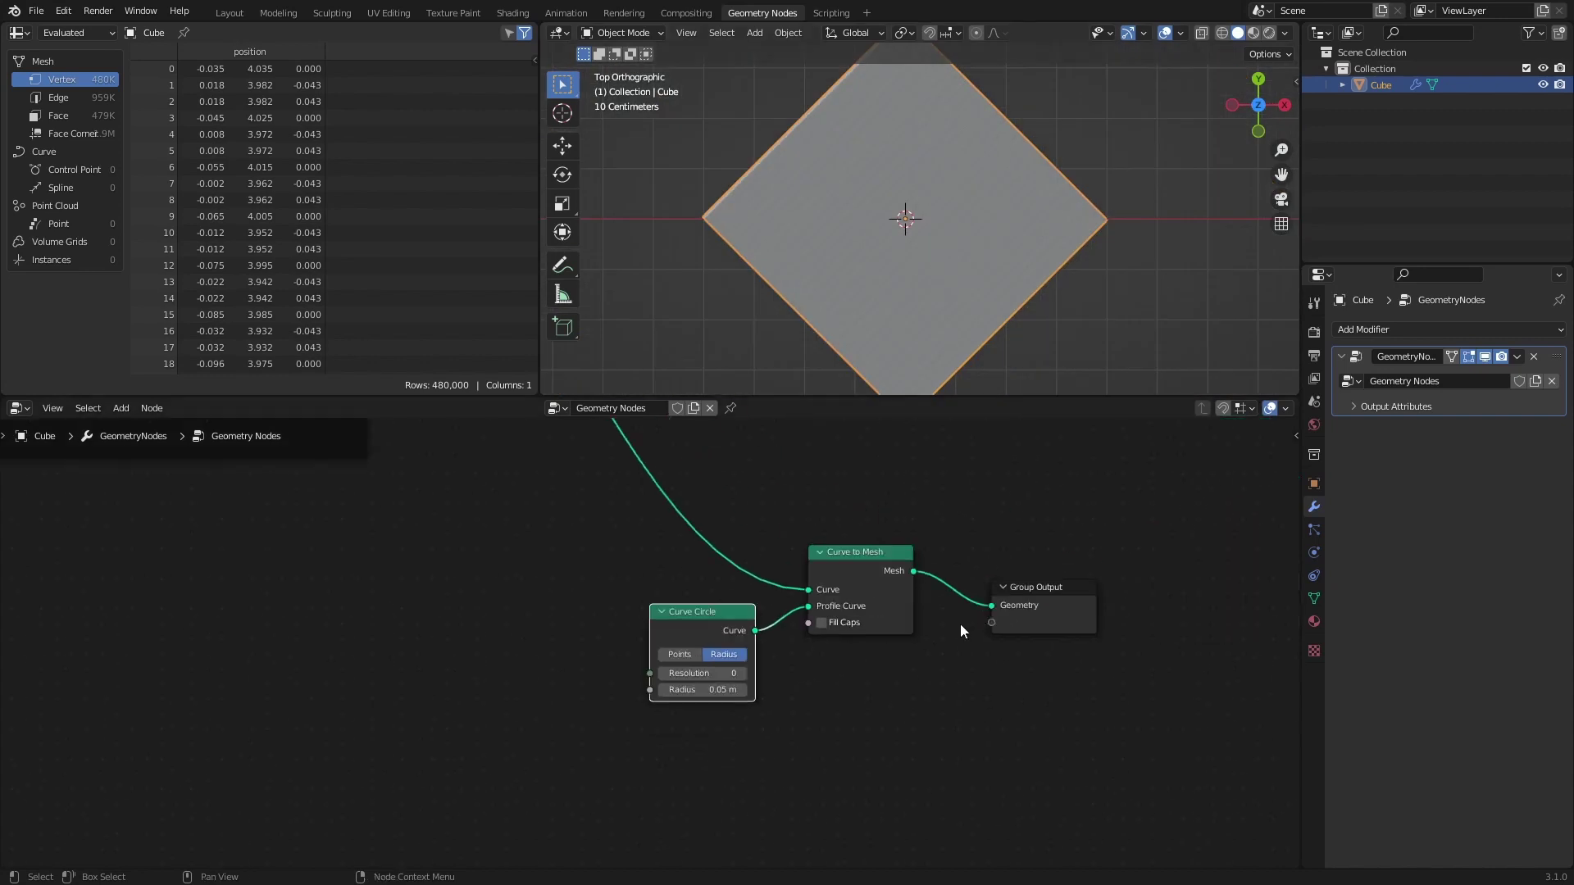
scroll(937, 621, down, 2)
- Frame the Curve Circle and Curve to Mesh nodes, labelling the frame 'Line Thickness'
drag(941, 627, 999, 624)
drag(878, 563, 625, 734)
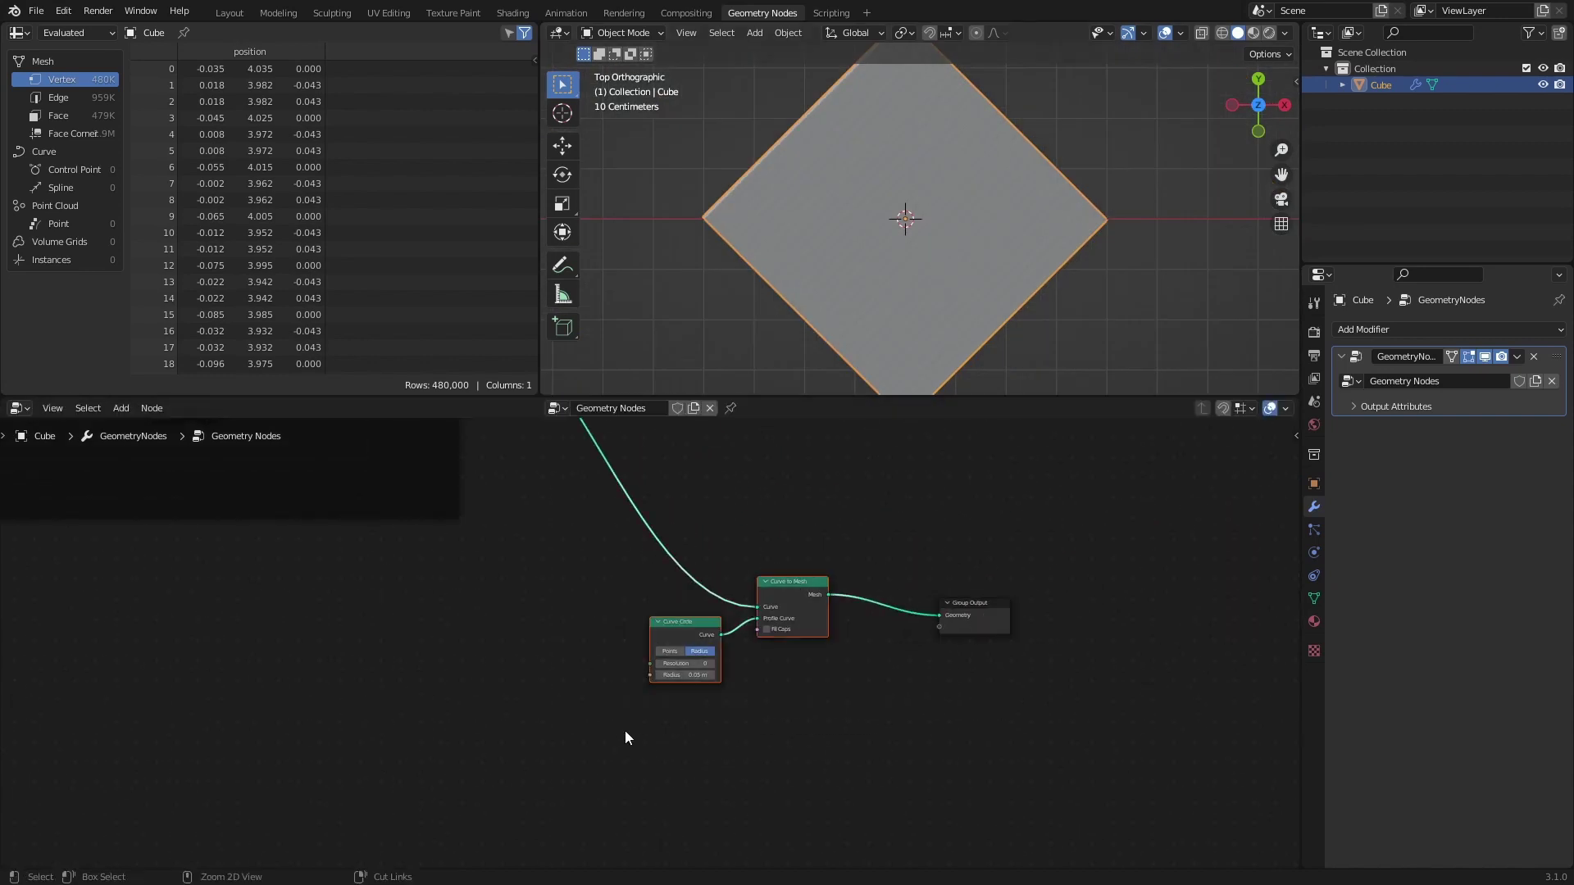
key(ctrl+j)
scroll(720, 588, up, 2)
scroll(738, 574, up, 1)
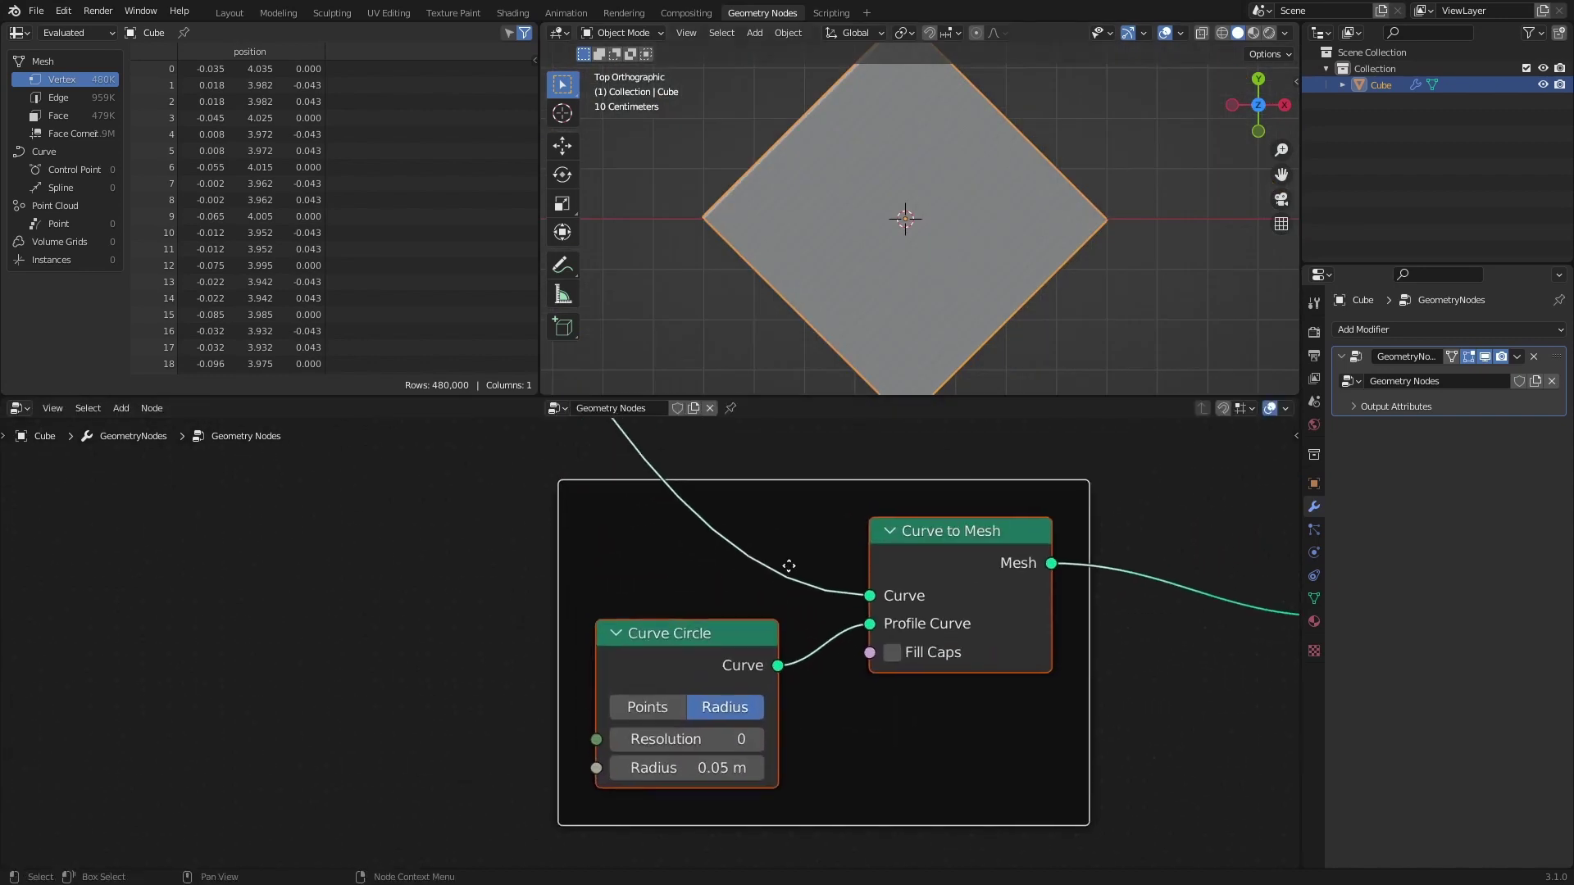
scroll(752, 554, up, 1)
key(F2)
text(Line Thickne)
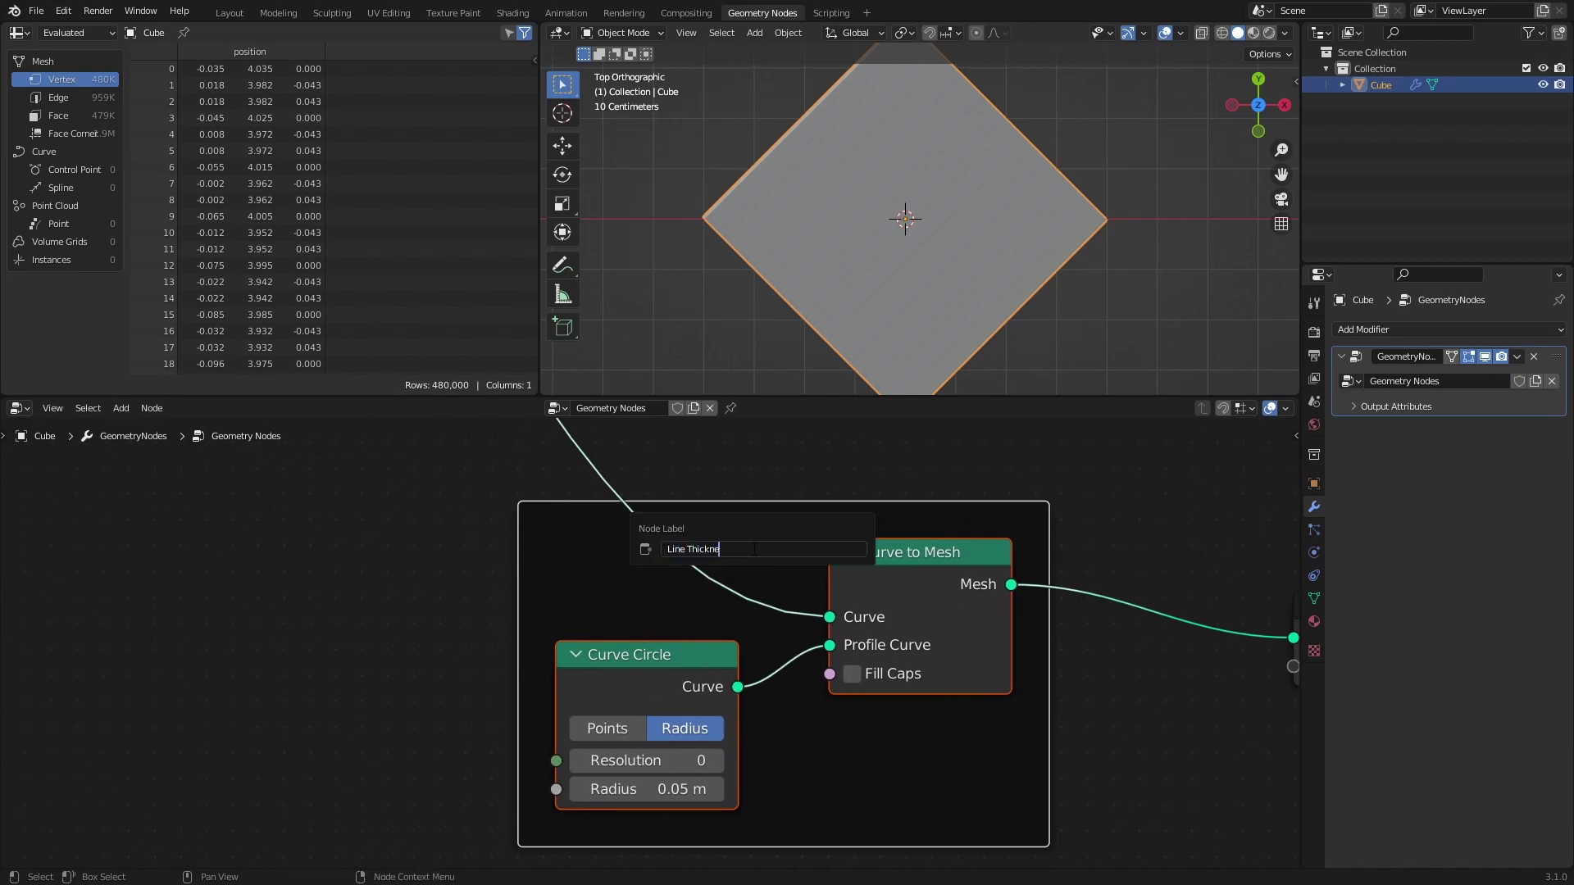
text(ss)
key(Return)
scroll(752, 549, down, 1)
scroll(543, 653, down, 5)
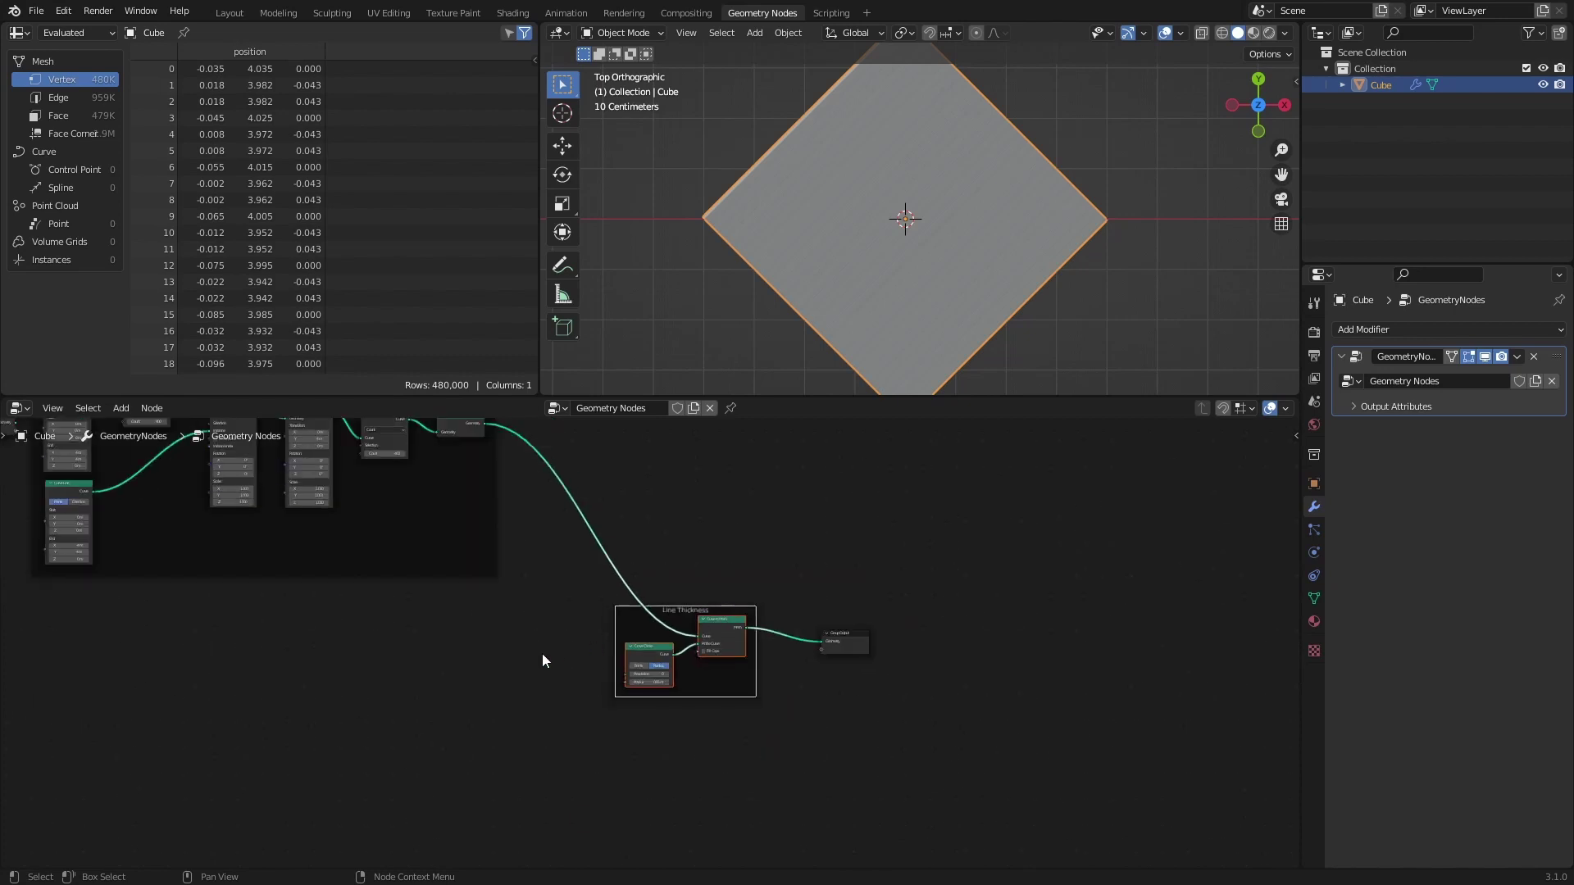
mouse_move(543, 652)
middle_down()
mouse_move(794, 729)
mouse_move(849, 763)
middle_up()
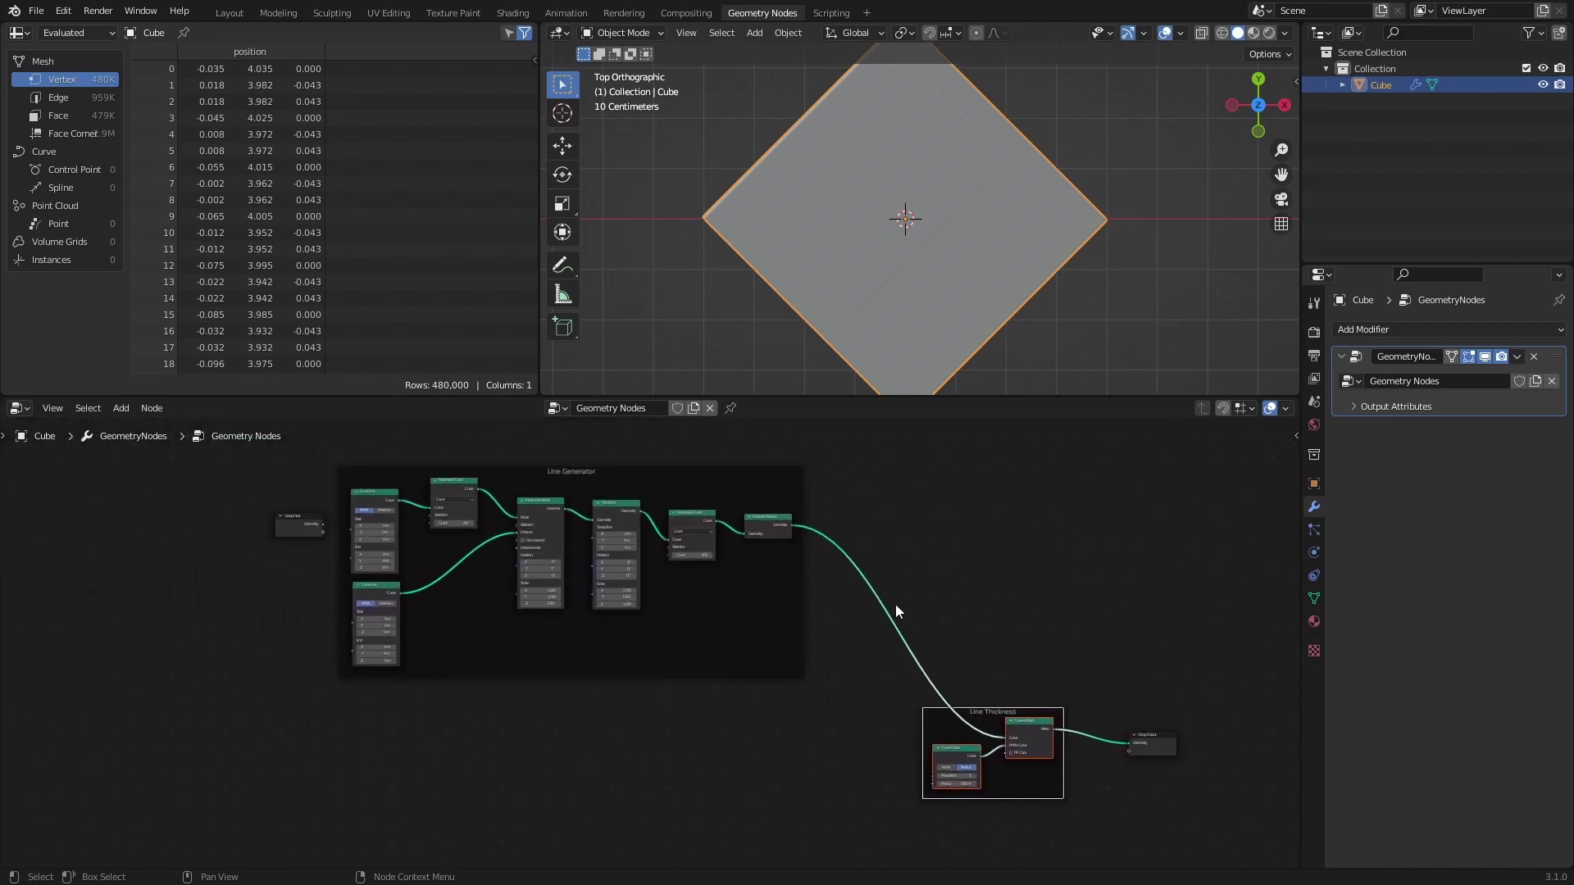
- Turn the spreadsheet panel into an Image Editor
click(18, 33)
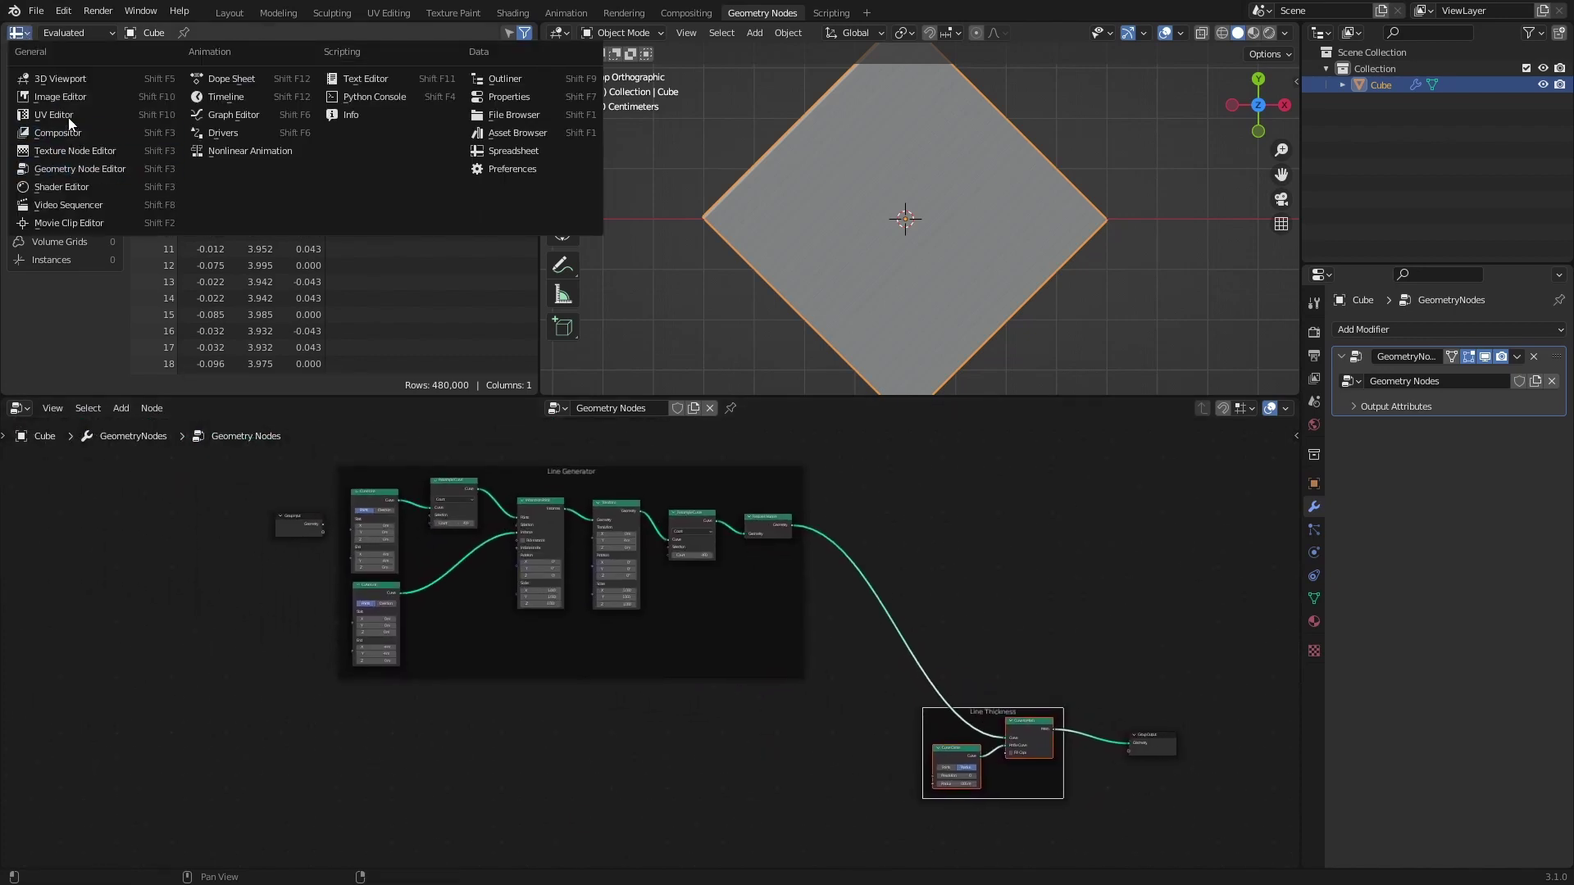
click(60, 96)
scroll(693, 693, up, 2)
middle_drag(833, 662, 639, 623)
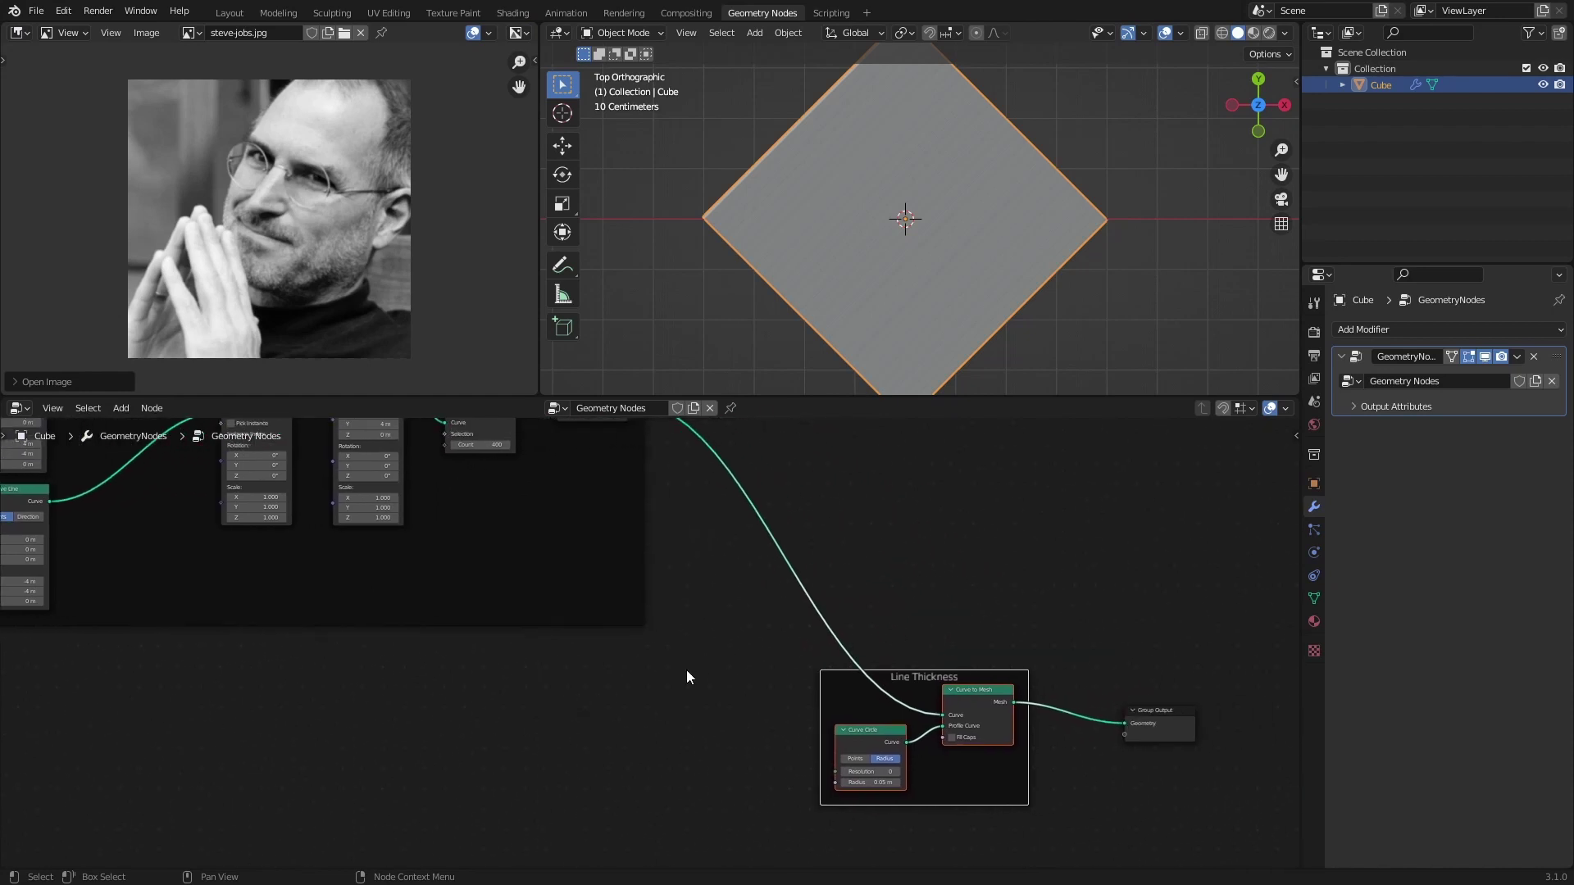
- Insert a Set Curve Radius node just before Curve to Mesh
key(shift+a)
text(se)
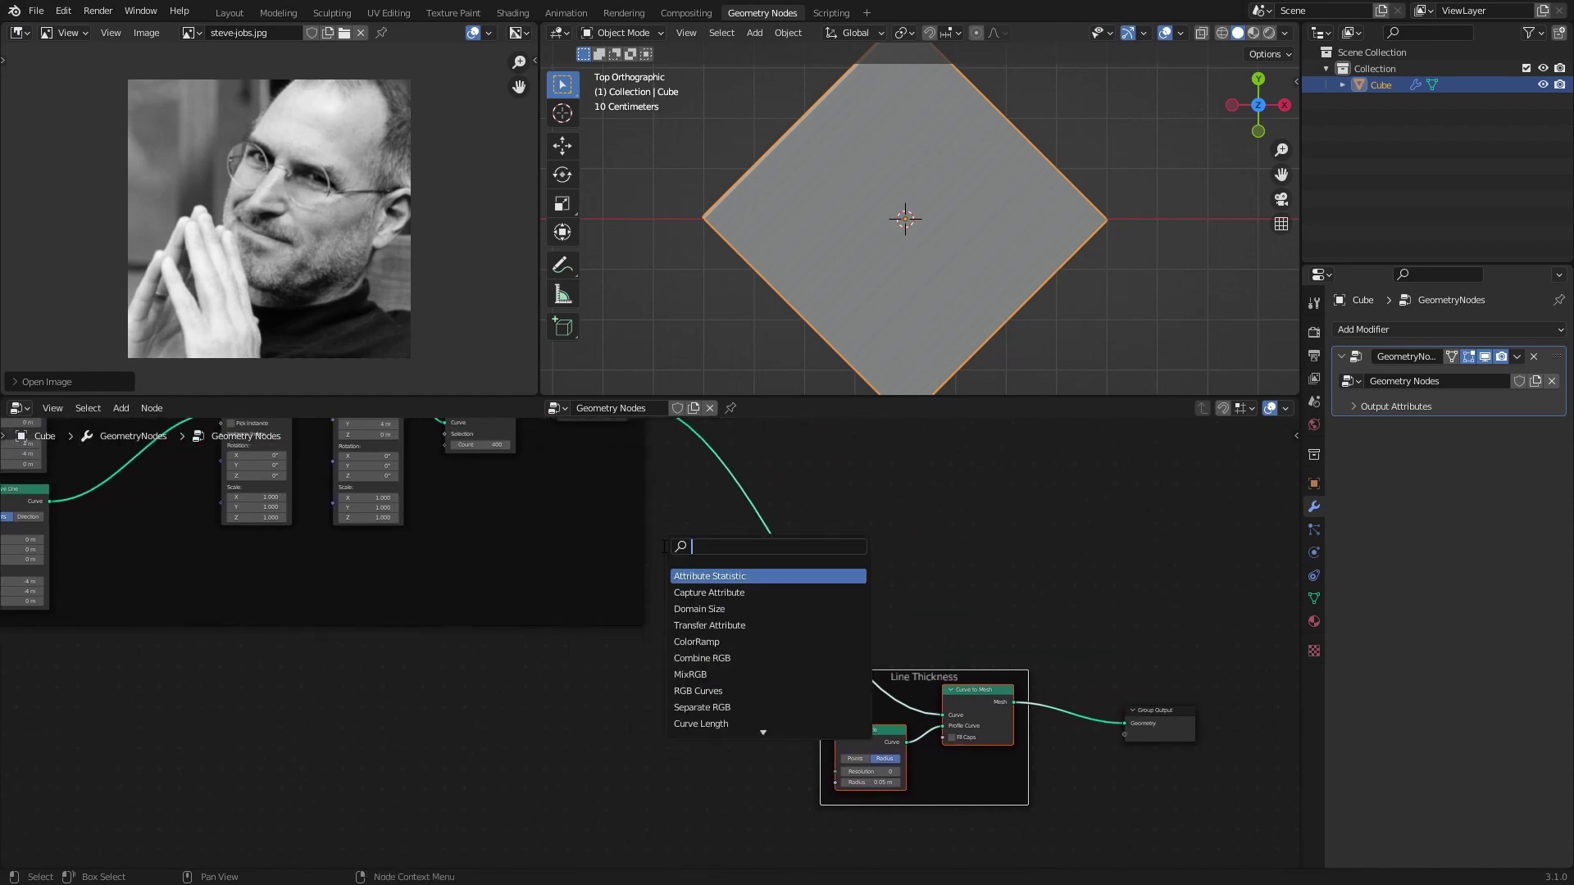
text(t cur)
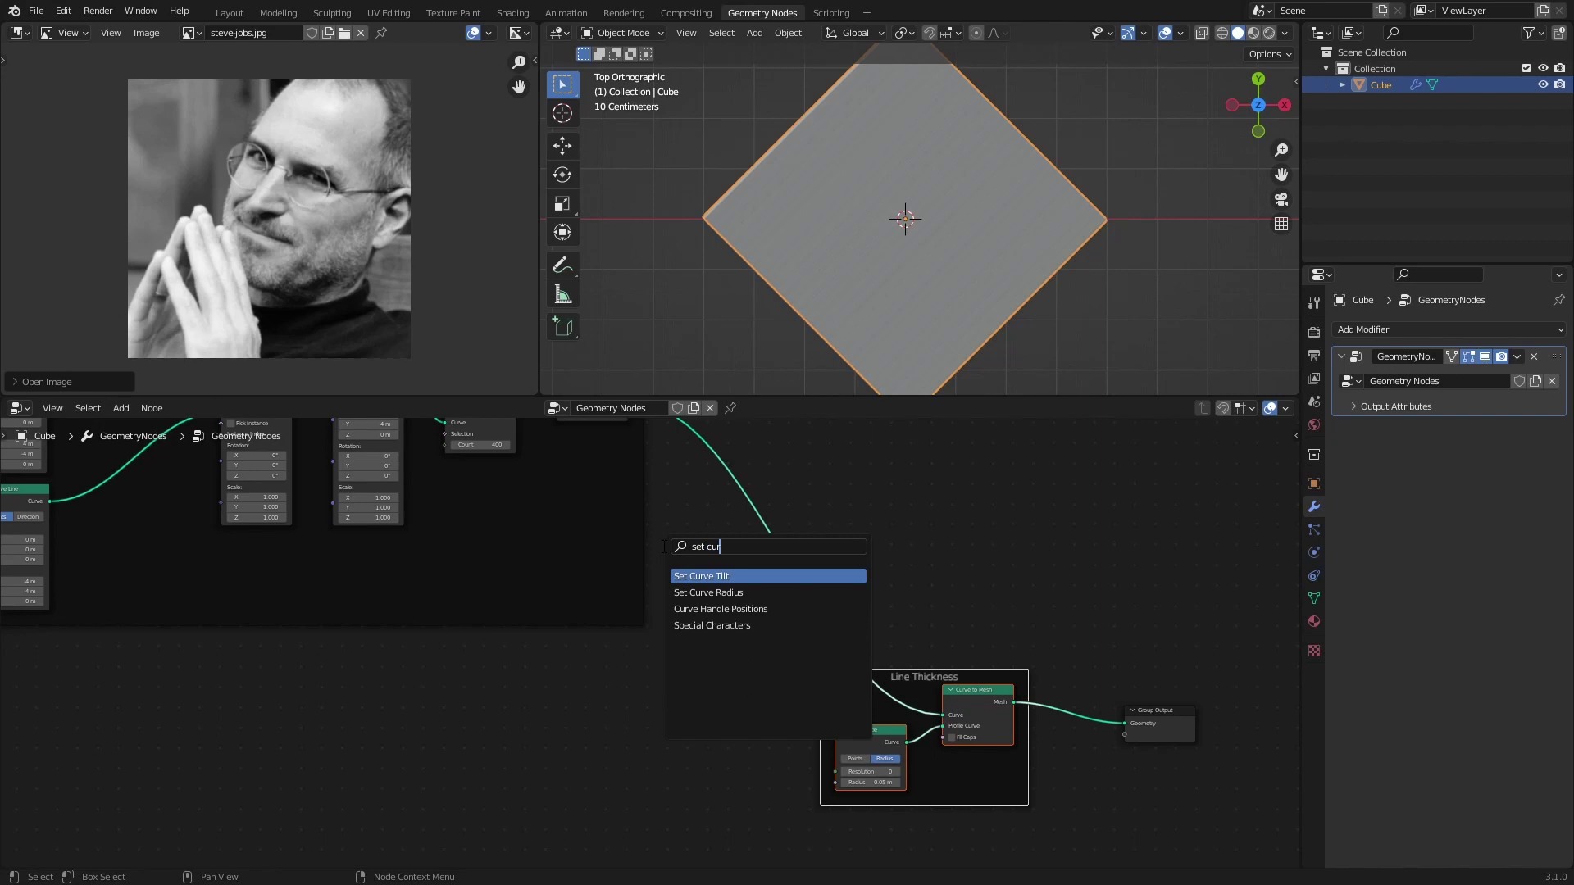
click(708, 592)
click(759, 613)
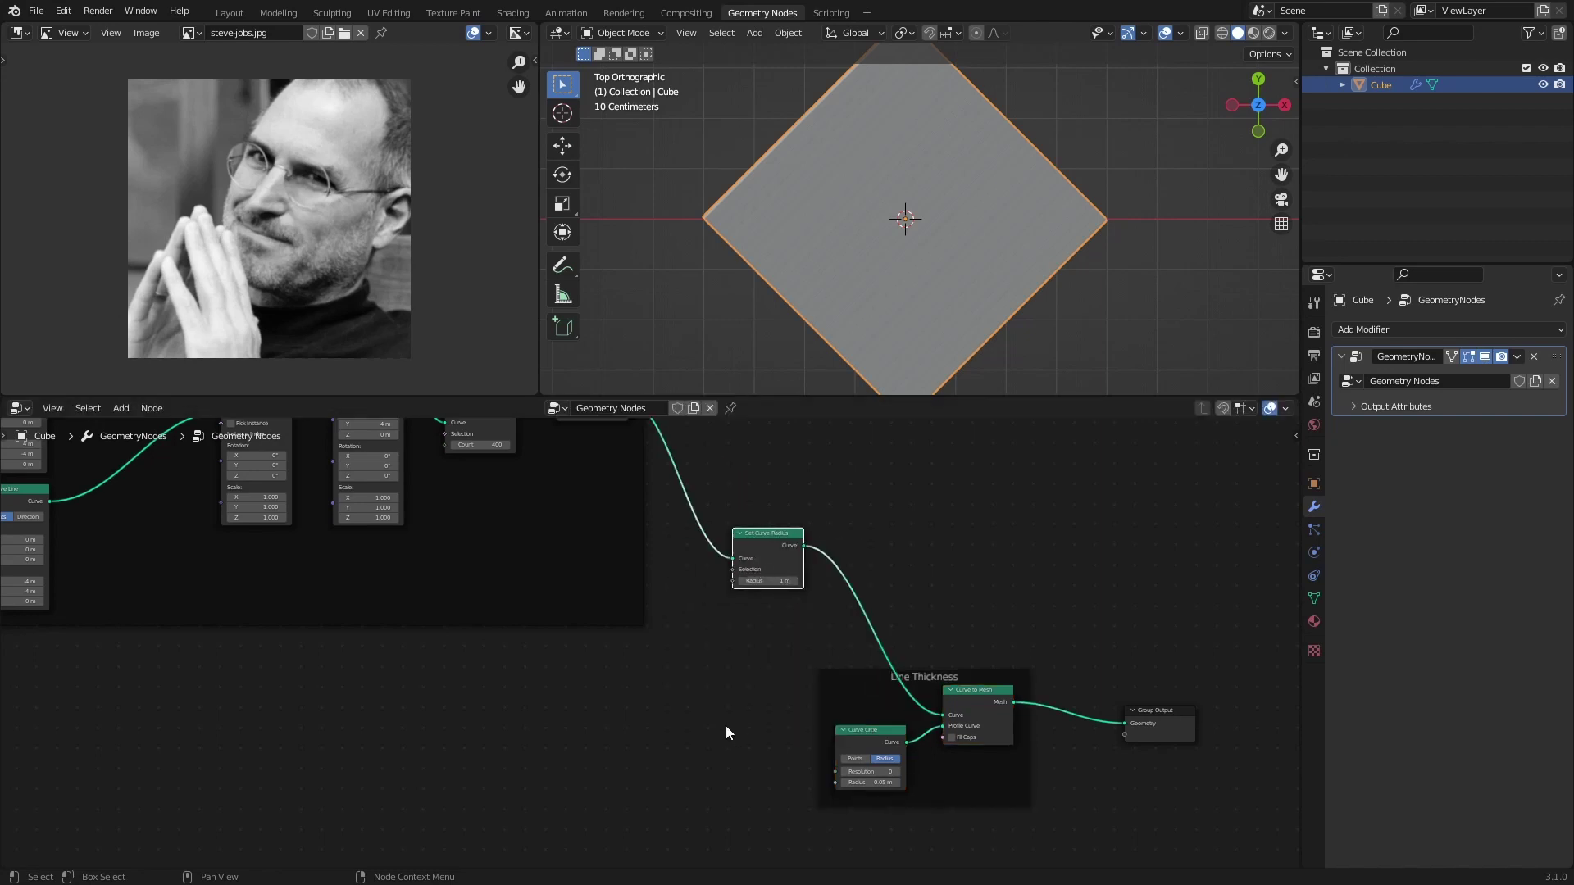
- Add an Image Texture node loaded with the portrait image
key(shift+a)
text(image)
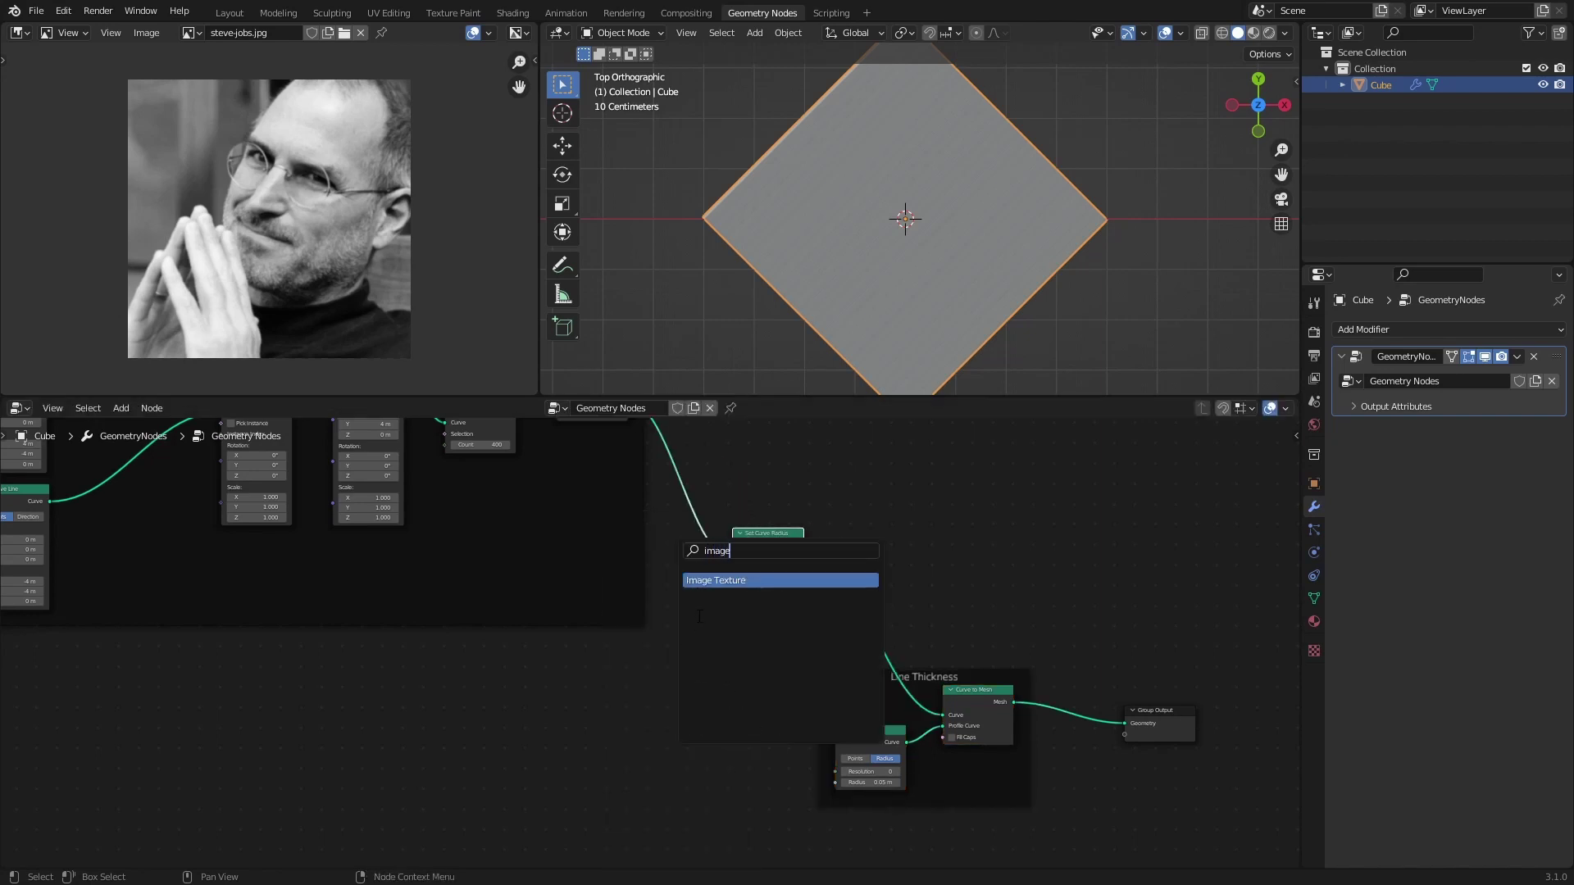
key(Return)
click(532, 668)
click(488, 719)
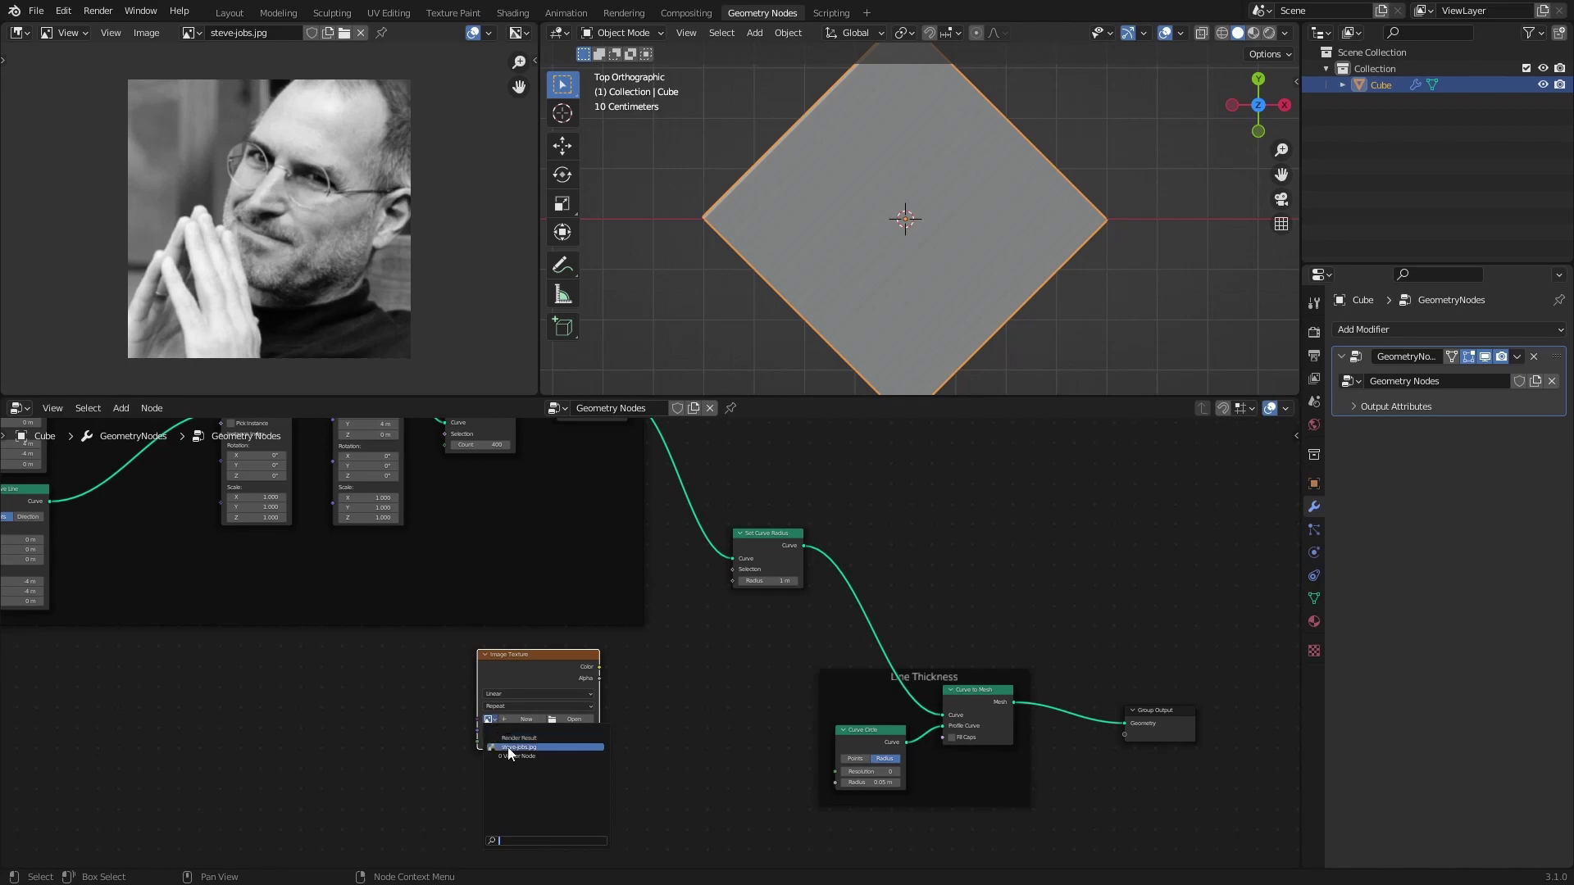
click(508, 747)
scroll(648, 704, up, 2)
- Link the Image Texture colour output to the Set Curve Radius radius input
drag(744, 519, 784, 494)
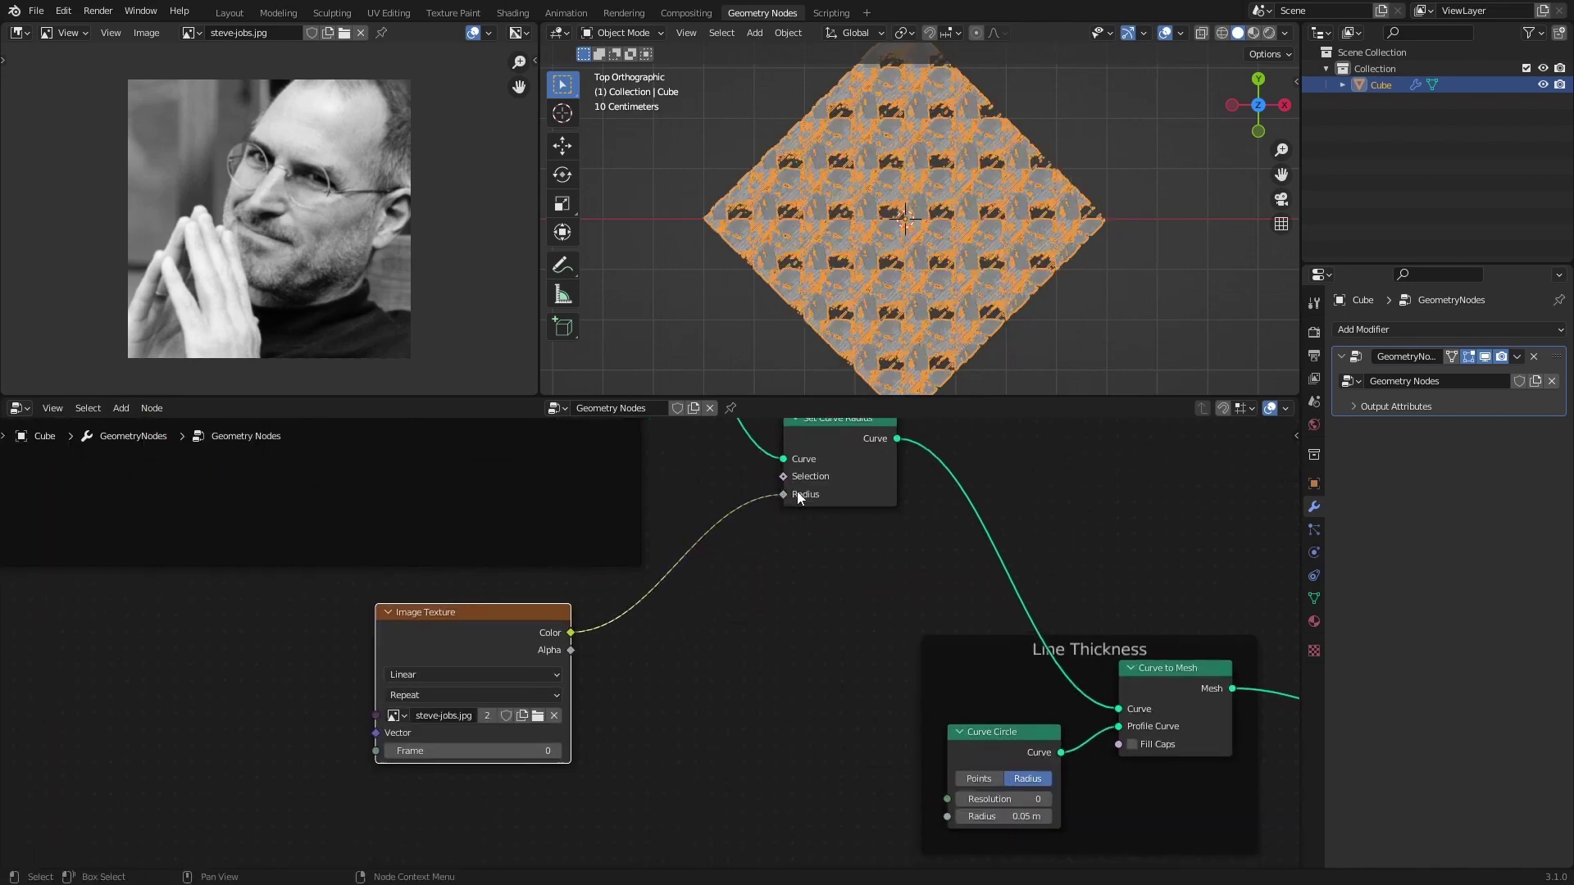
scroll(917, 253, up, 2)
scroll(918, 253, up, 2)
drag(495, 624, 295, 654)
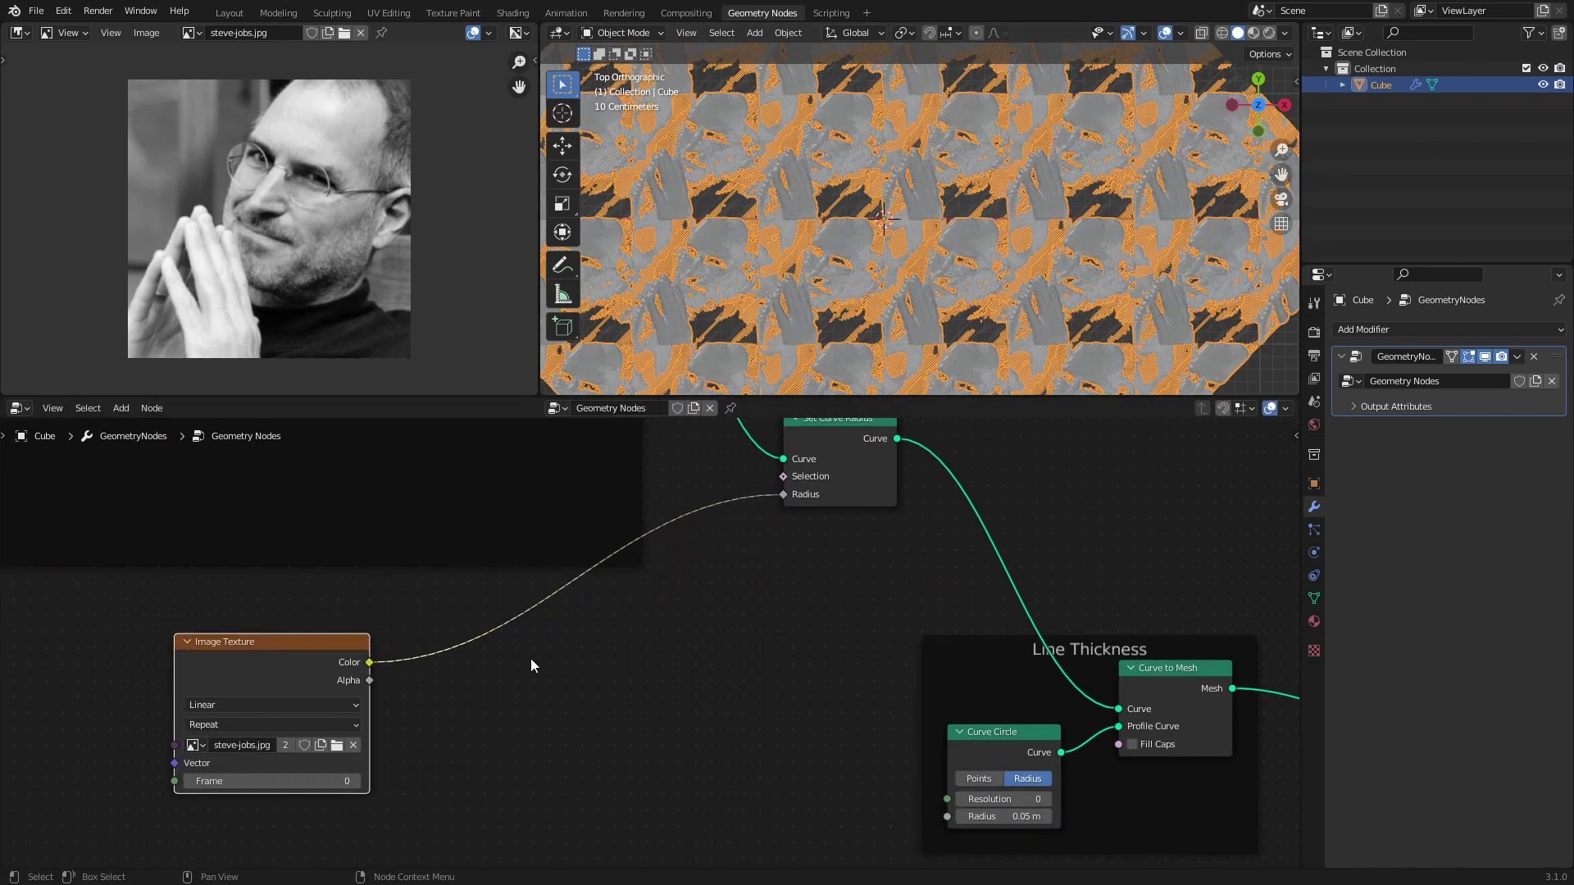
- Insert a ColorRamp between image colour and curve radius, darkening its white stop to grey
key(shift+a)
click(491, 556)
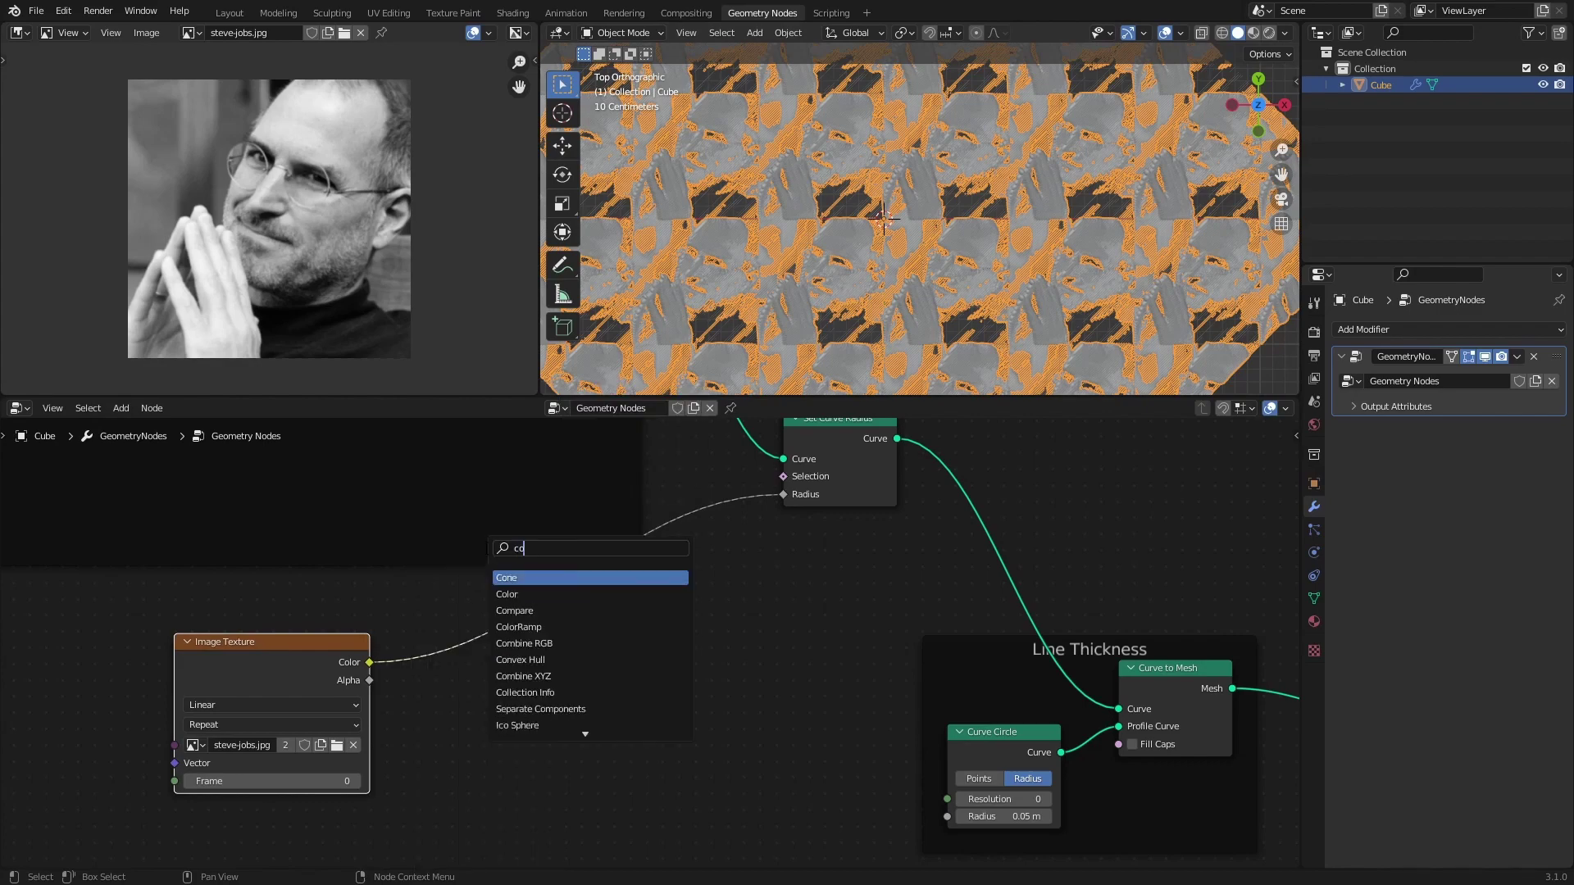
text(color ramp)
key(Return)
click(481, 647)
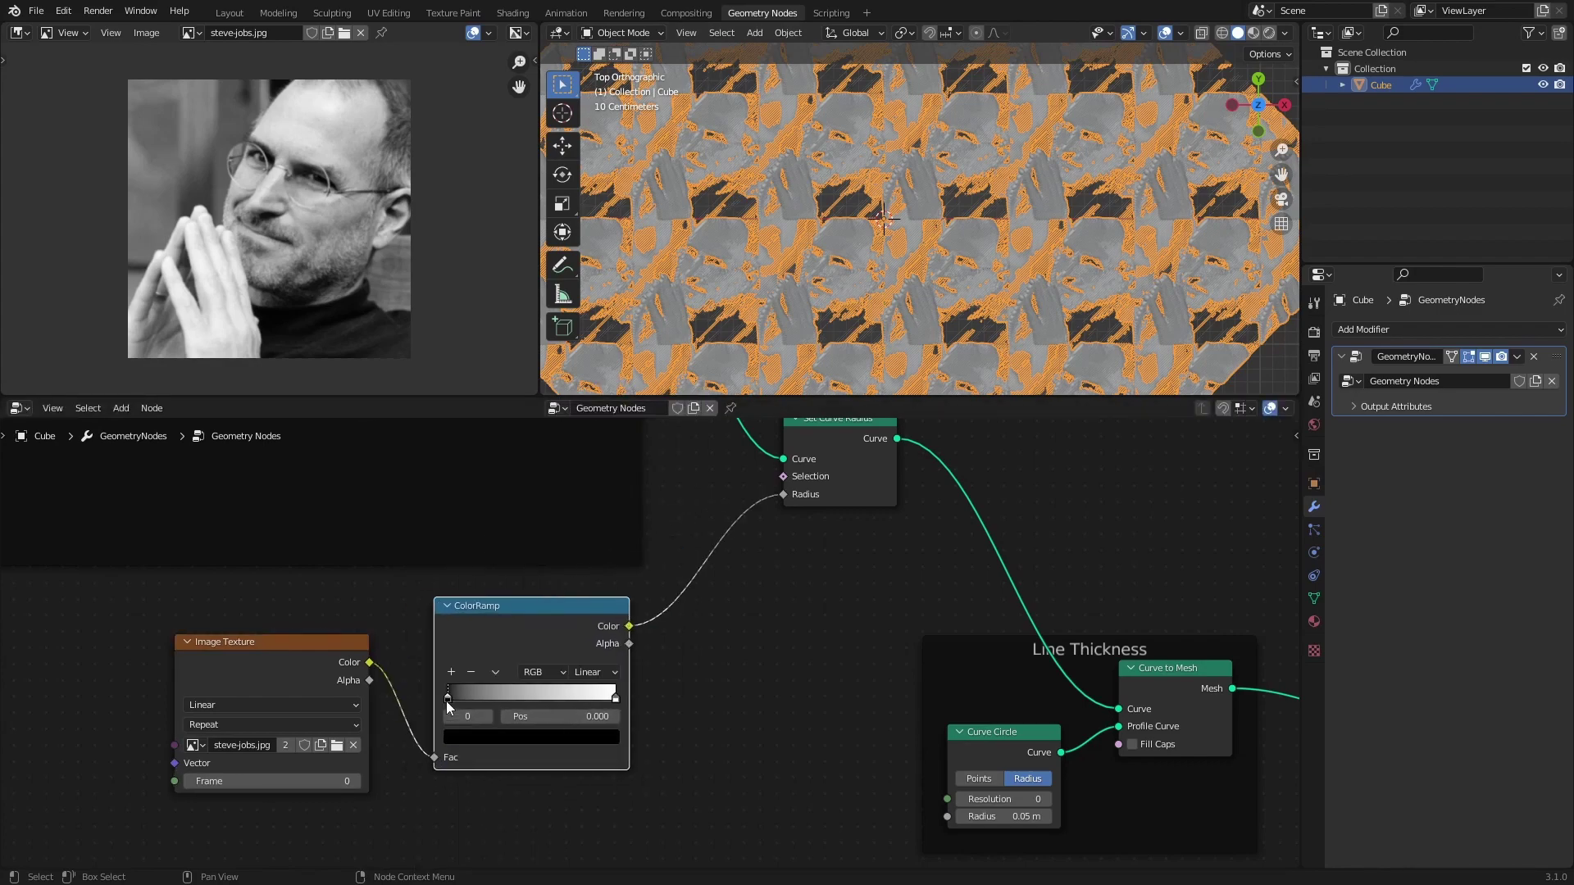
click(596, 742)
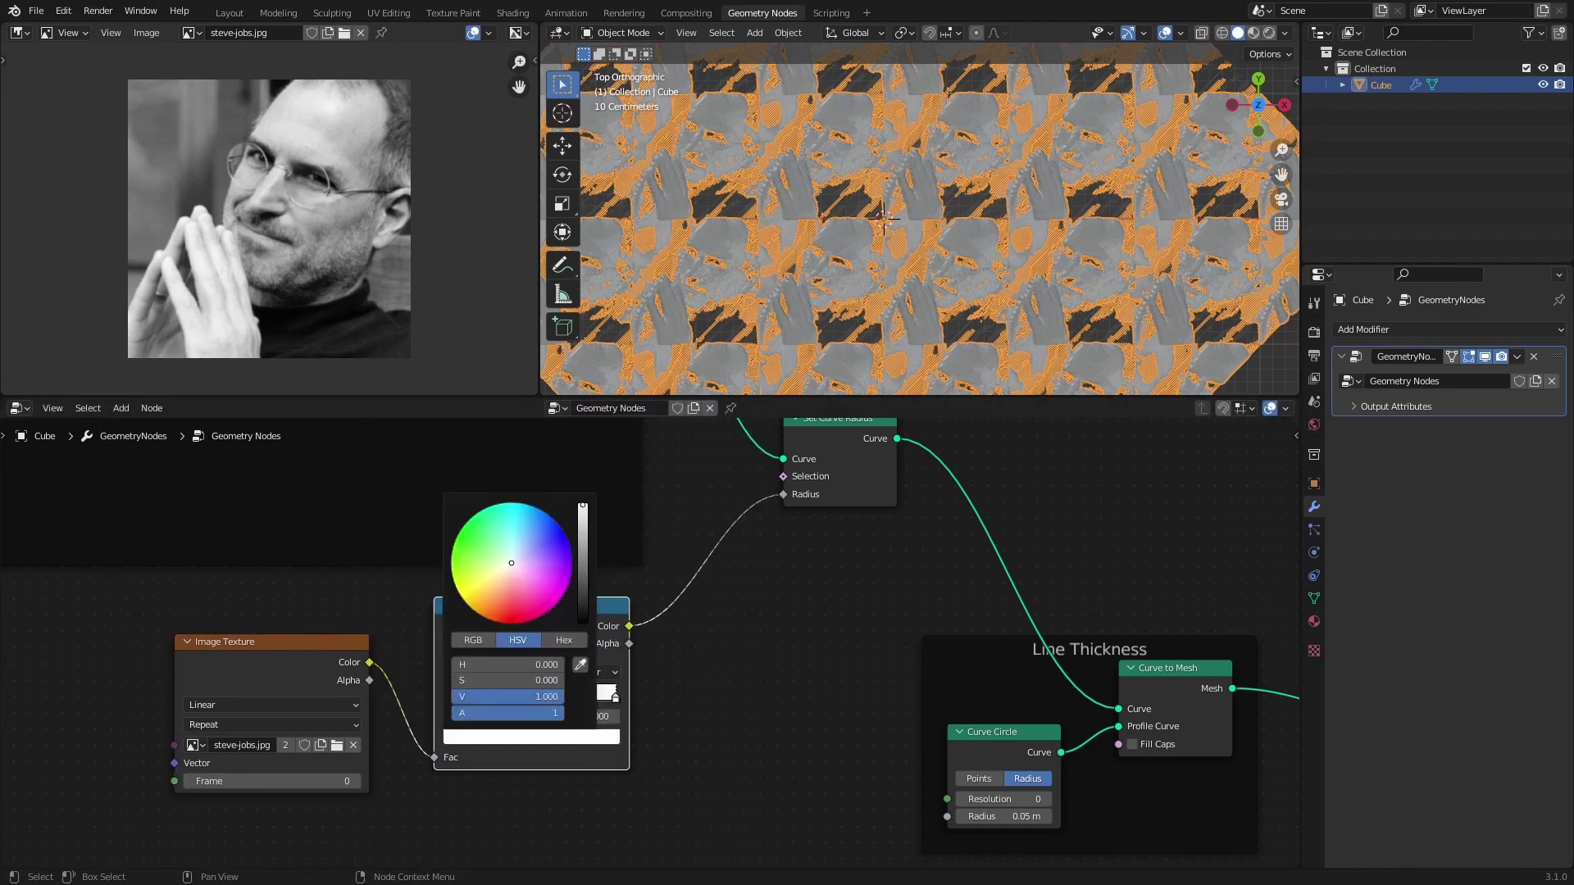
drag(549, 696, 480, 696)
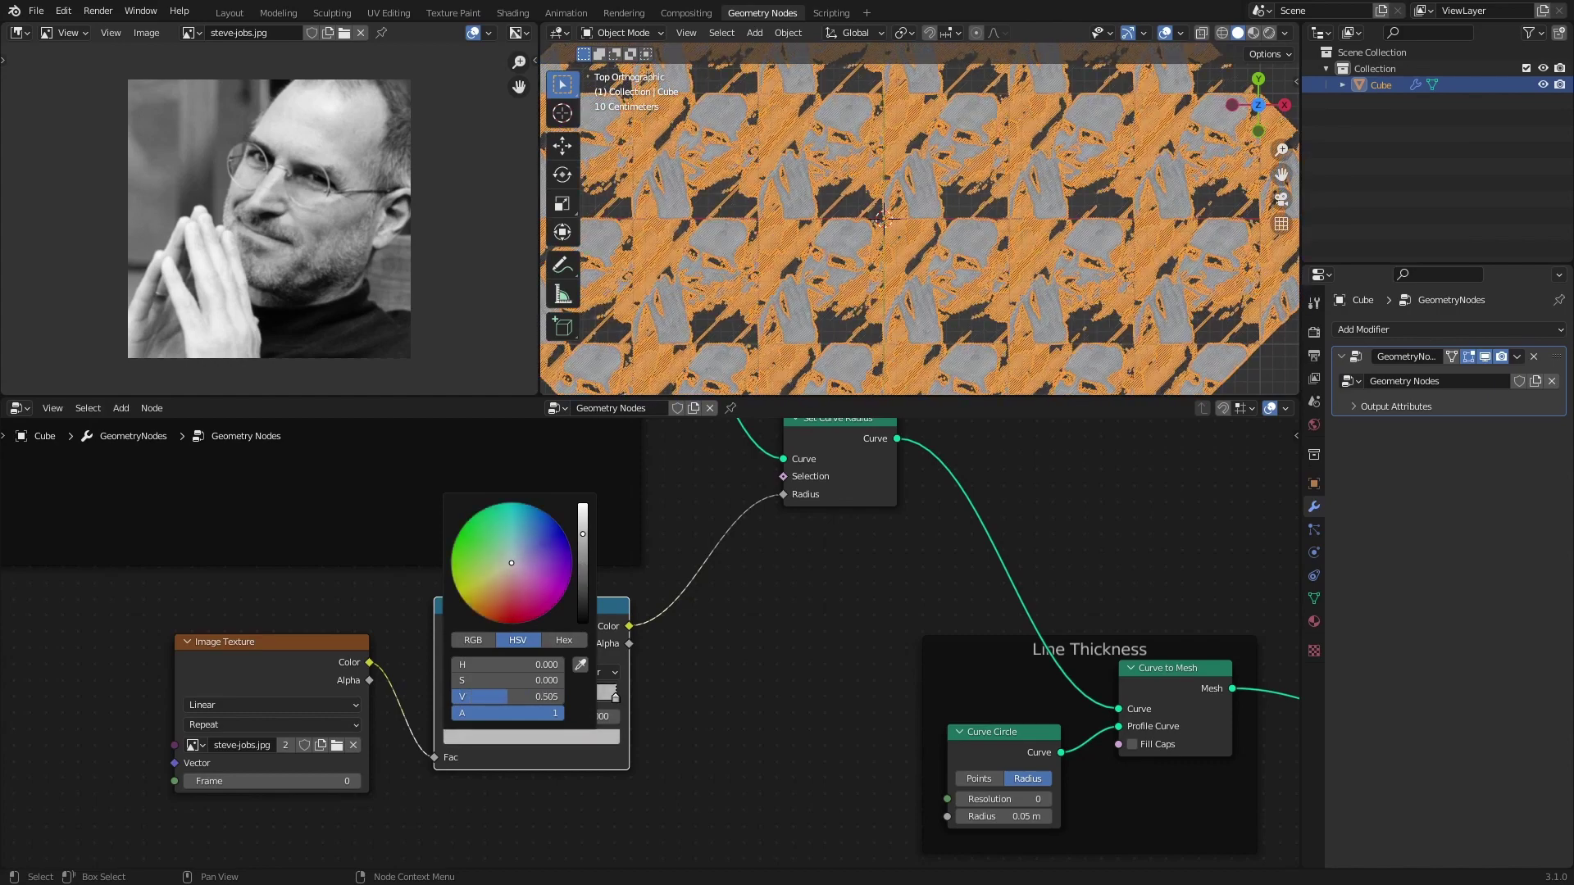
scroll(1017, 246, up, 4)
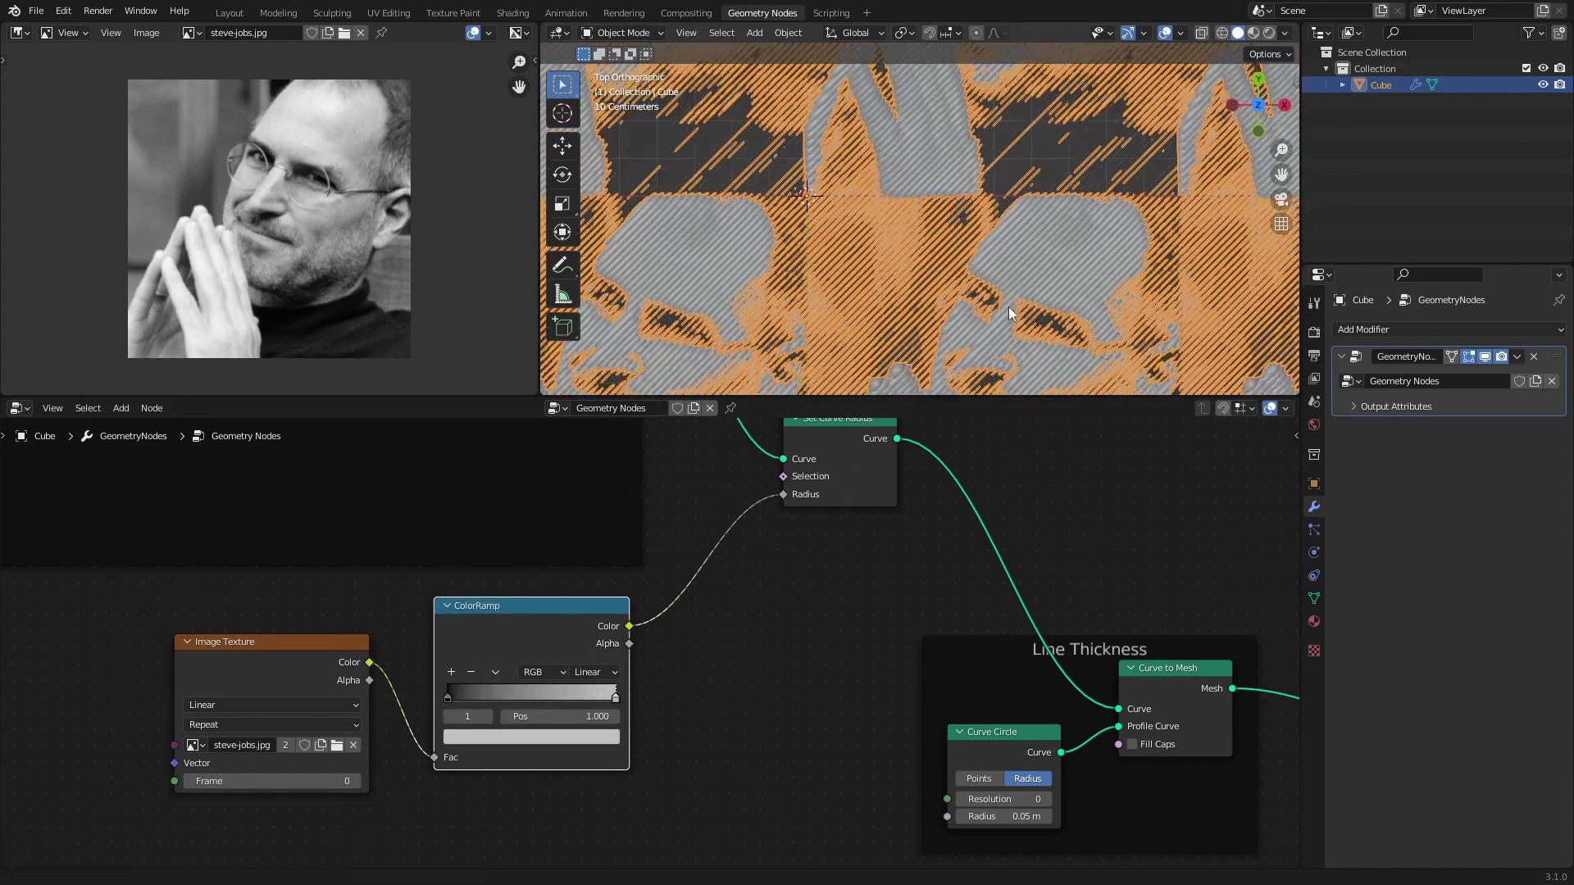
scroll(984, 262, up, 3)
- Hide the viewport overlays to see the hatched lines clearly
click(1164, 33)
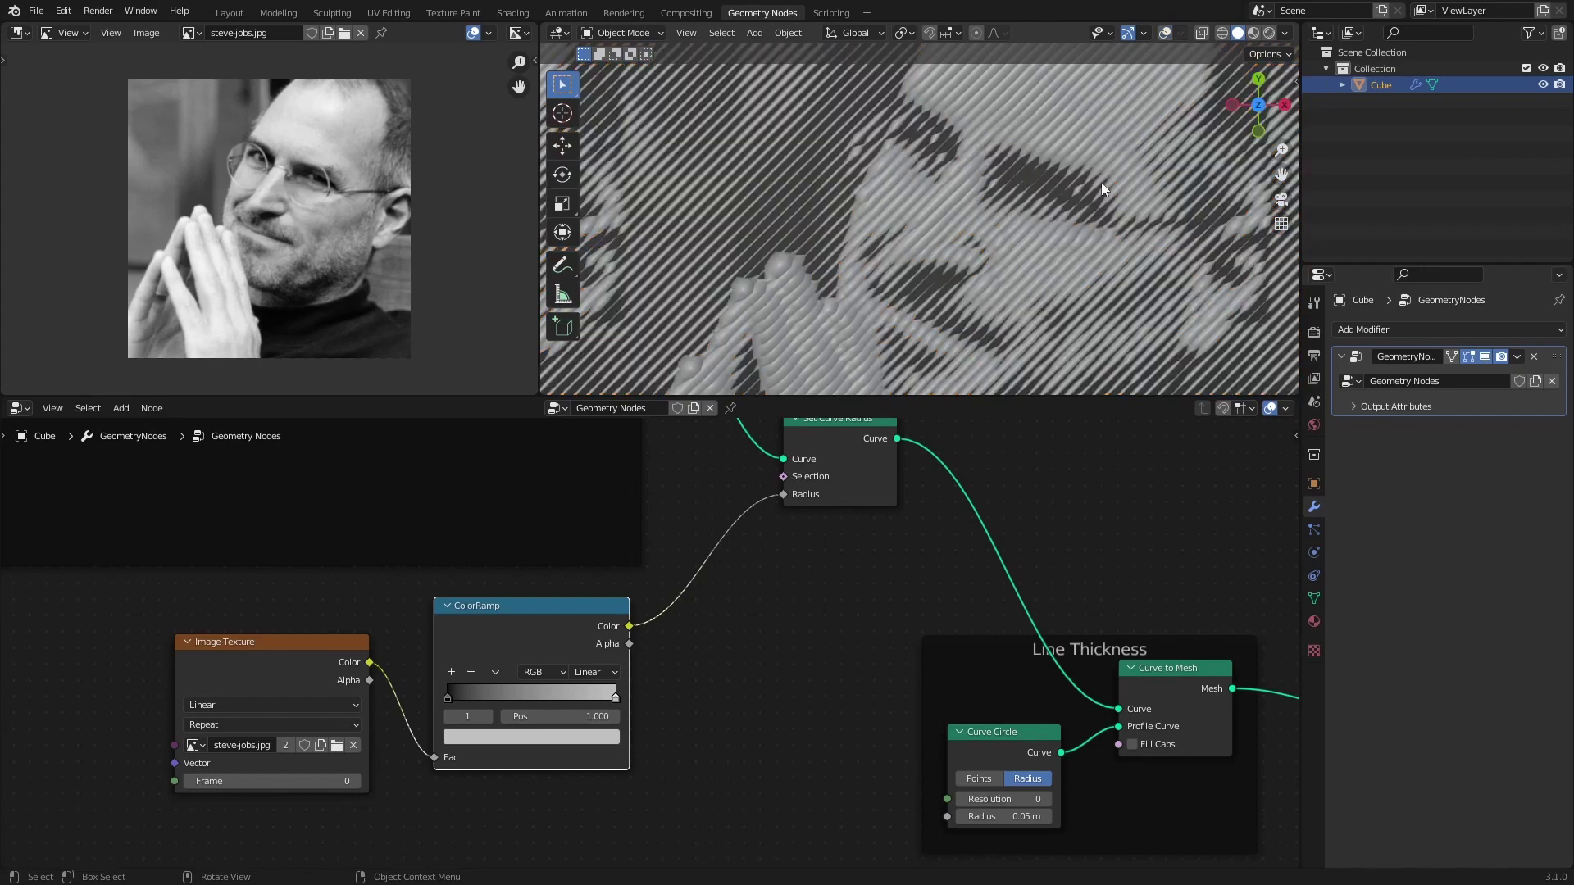
scroll(1100, 182, down, 3)
scroll(1060, 209, down, 3)
scroll(1015, 270, down, 2)
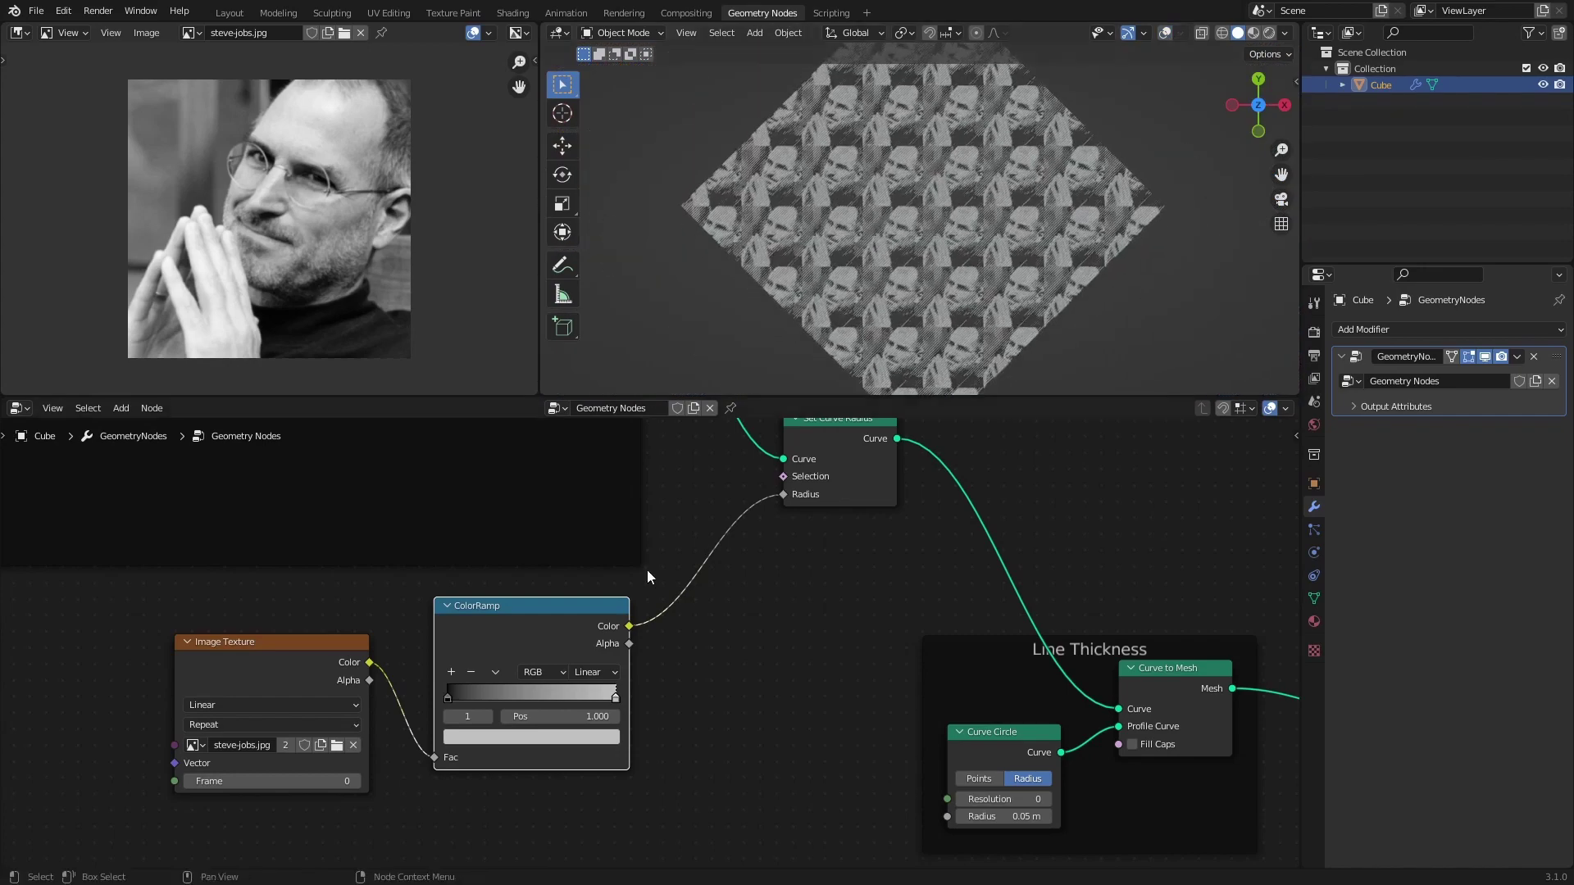
scroll(647, 569, down, 2)
- Wrap the Image Texture and ColorRamp nodes in a frame labelled 'Image'
middle_drag(456, 742, 671, 697)
drag(668, 650, 698, 633)
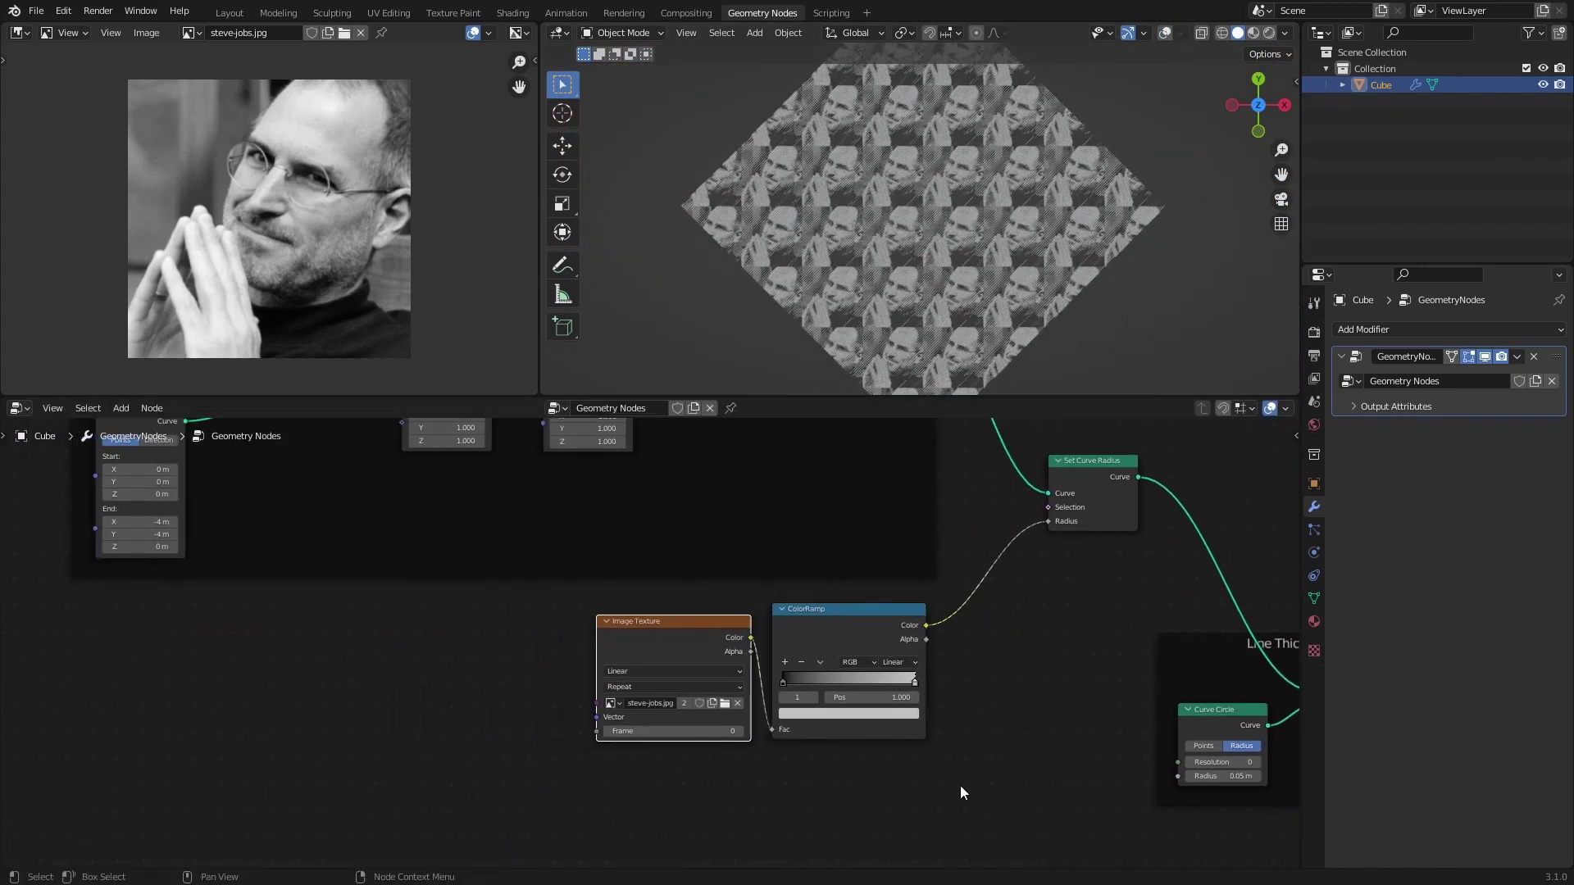
drag(961, 785, 592, 596)
key(ctrl+j)
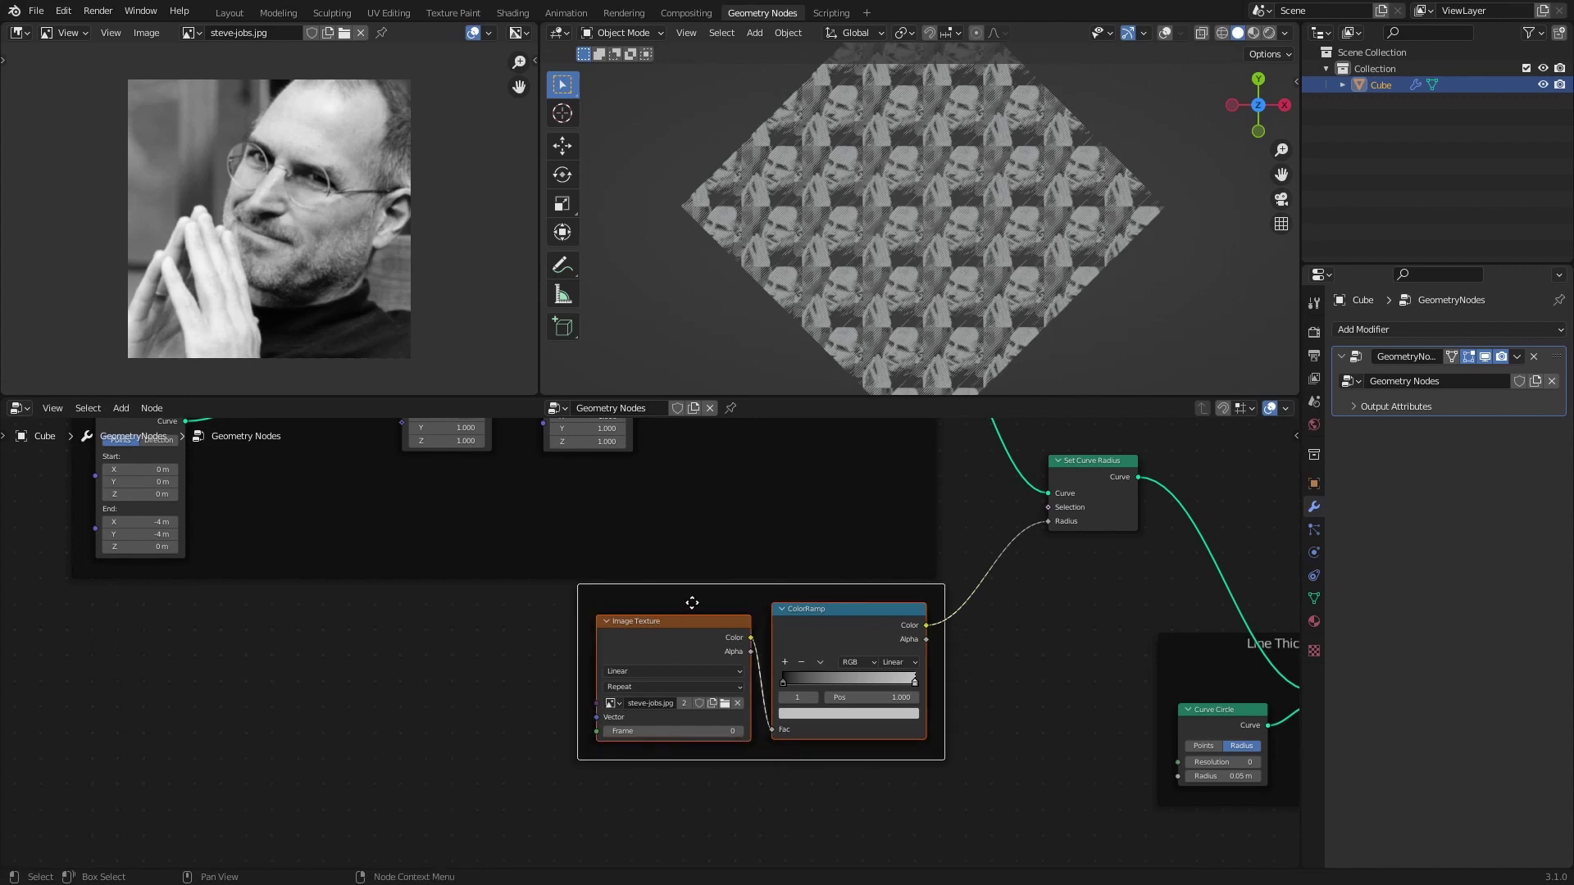
click(692, 597)
key(F2)
text(Image)
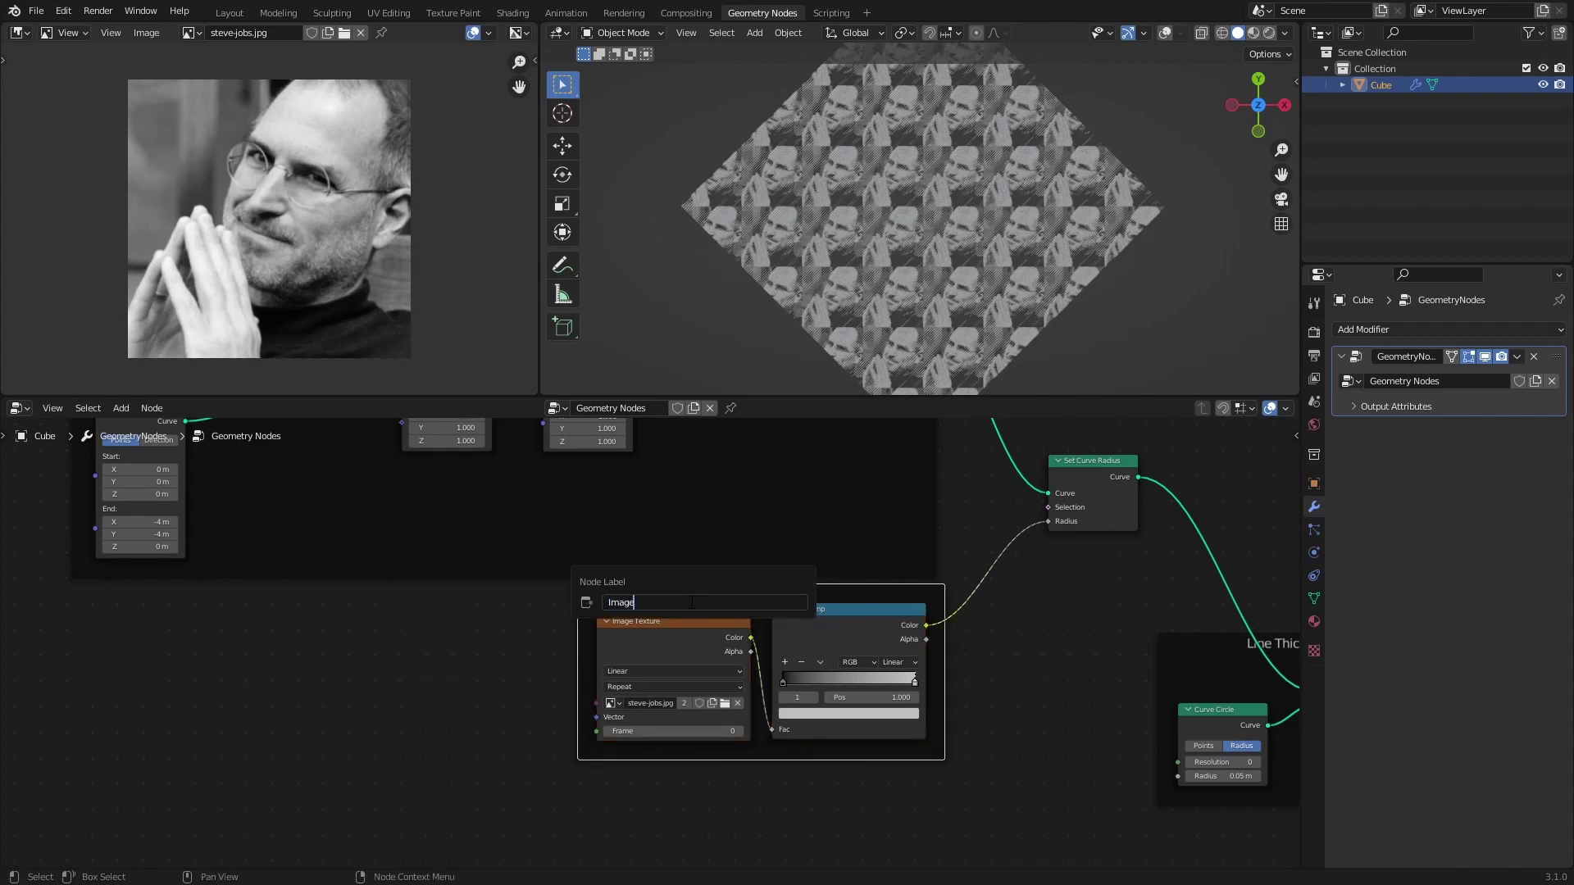
key(Return)
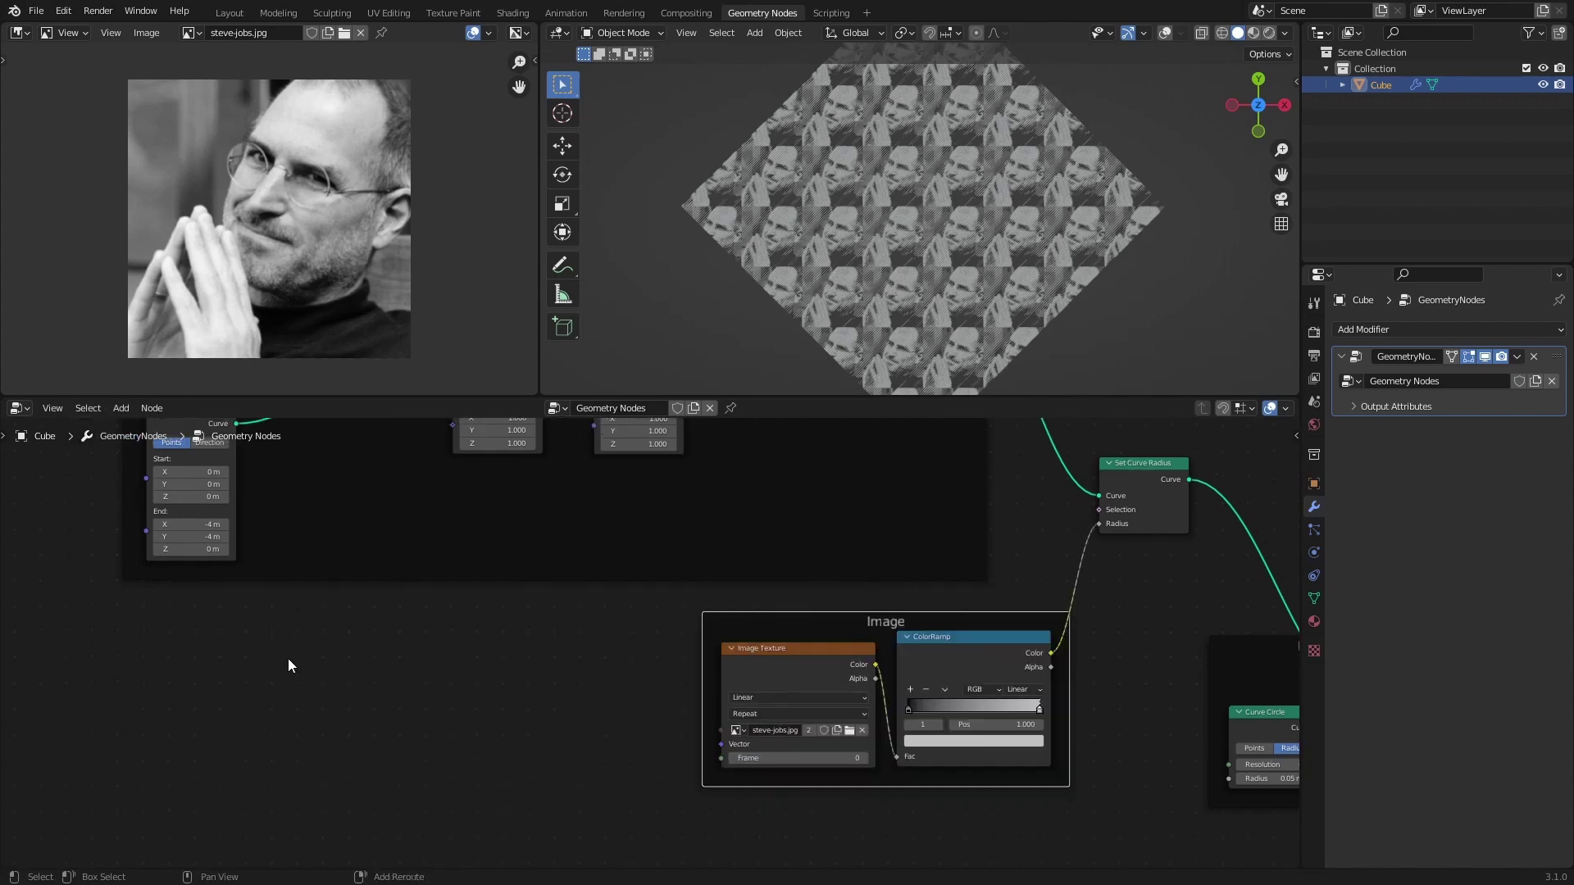
- Add a Position node via node search
key(shift+a)
text(p)
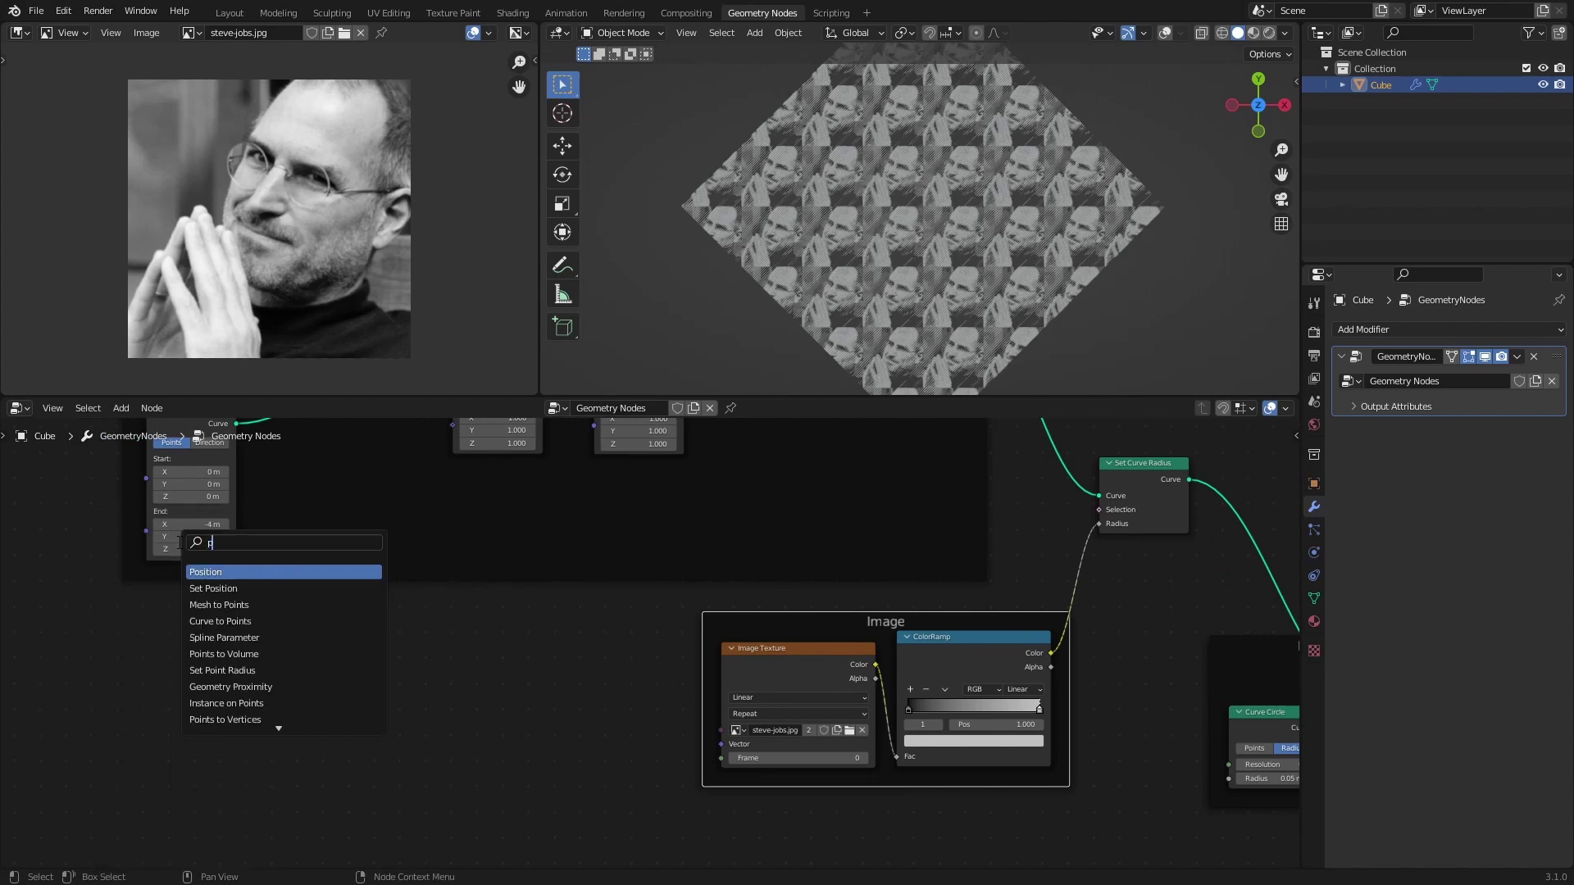
text(si)
key(Return)
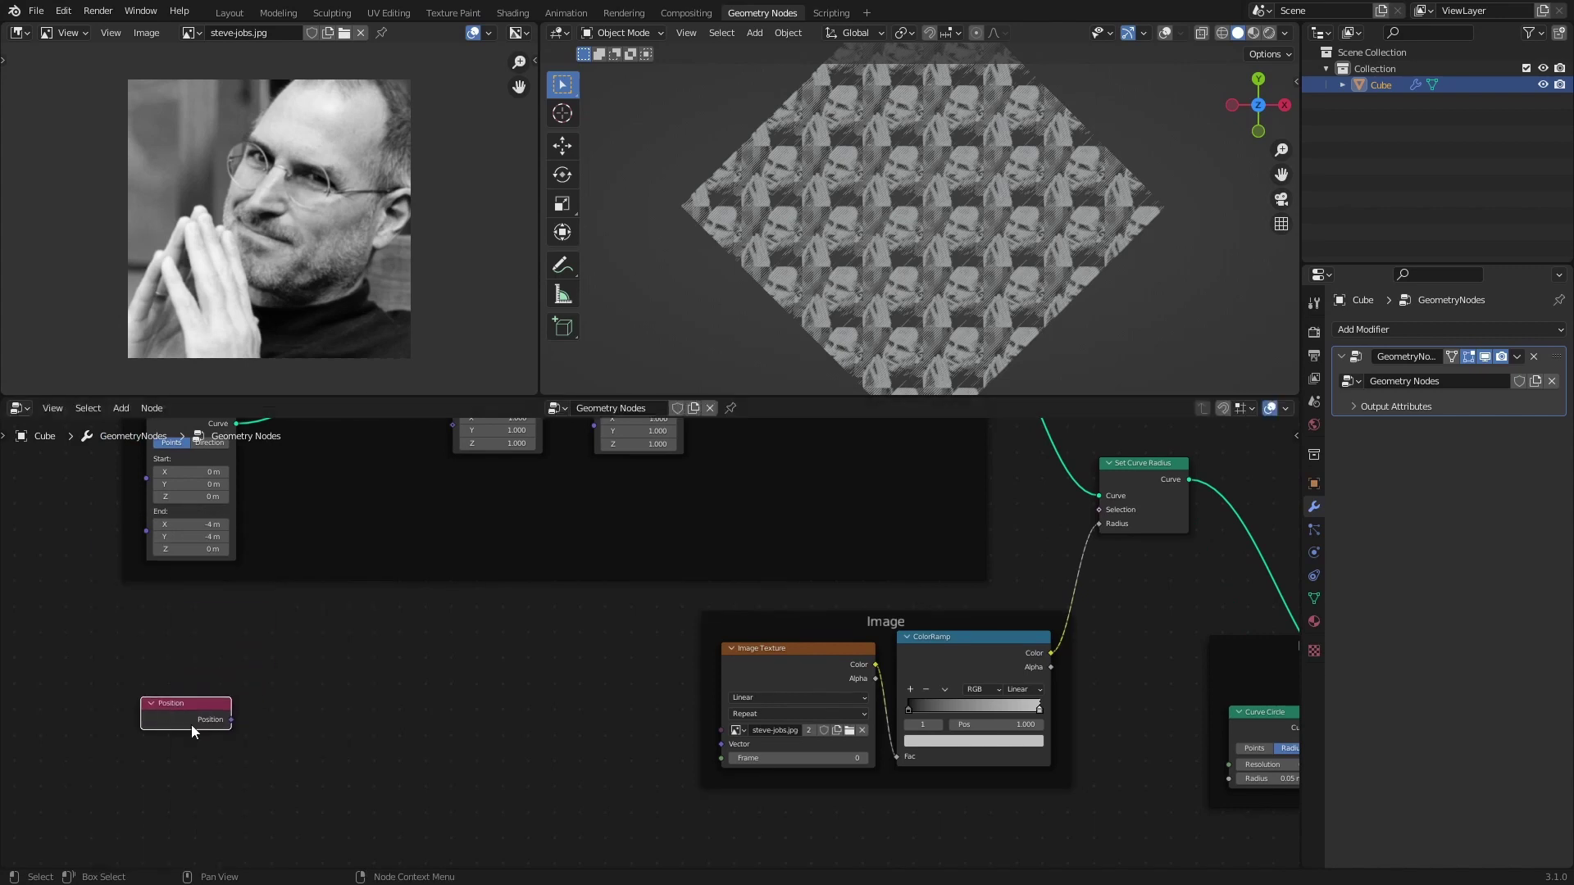
- Place the Position node and feed it into a new Vector Math node
click(190, 725)
scroll(318, 738, up, 2)
middle_drag(318, 734, 519, 730)
key(shift+a)
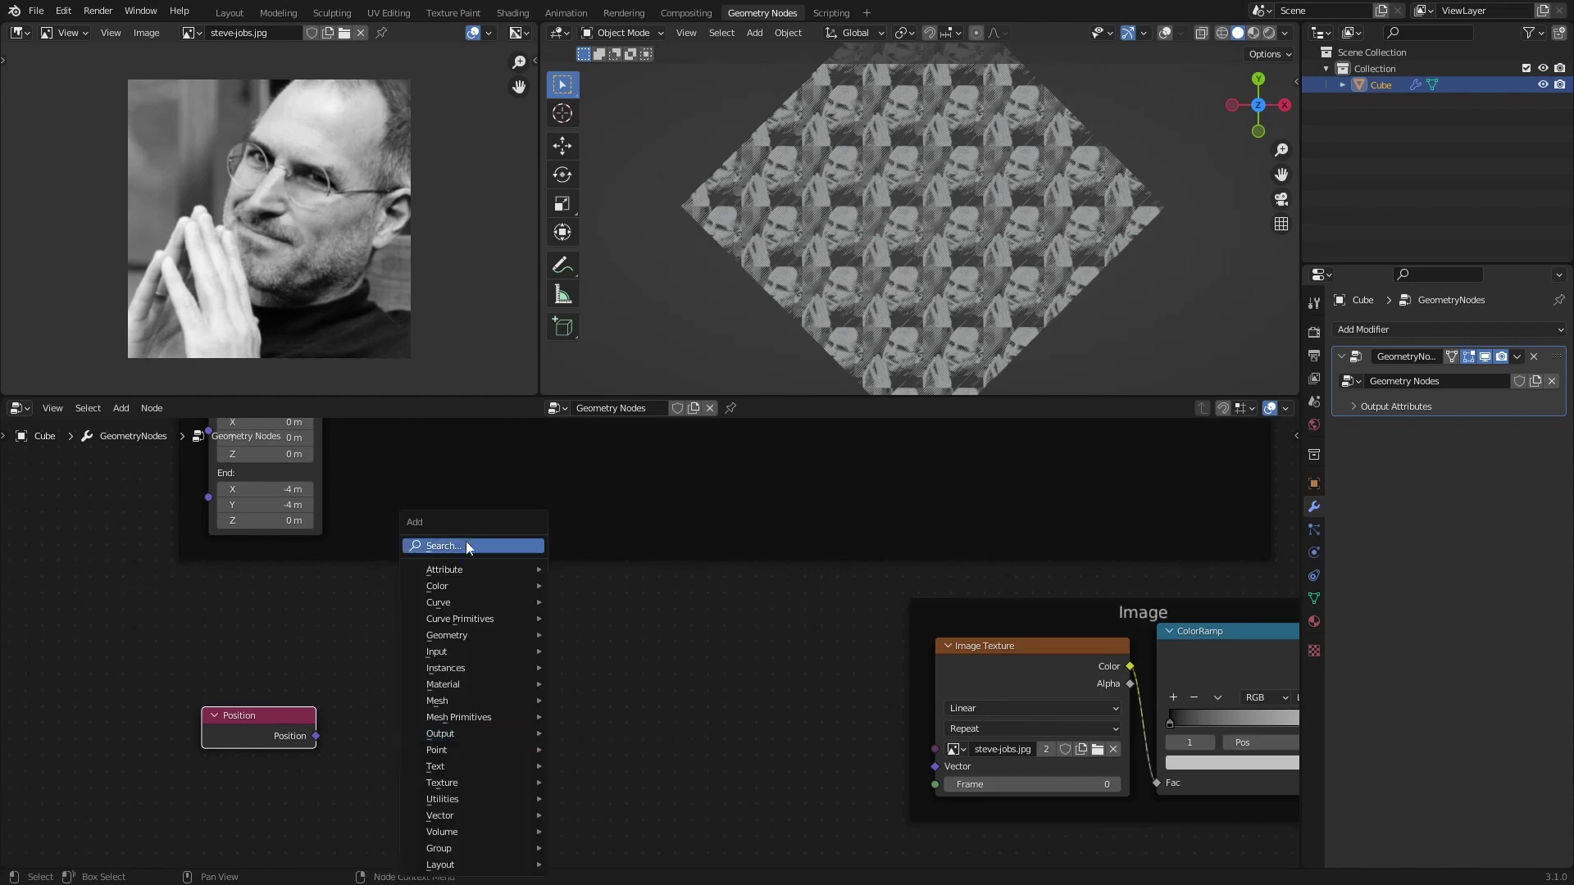
click(466, 541)
text(vector)
key(Return)
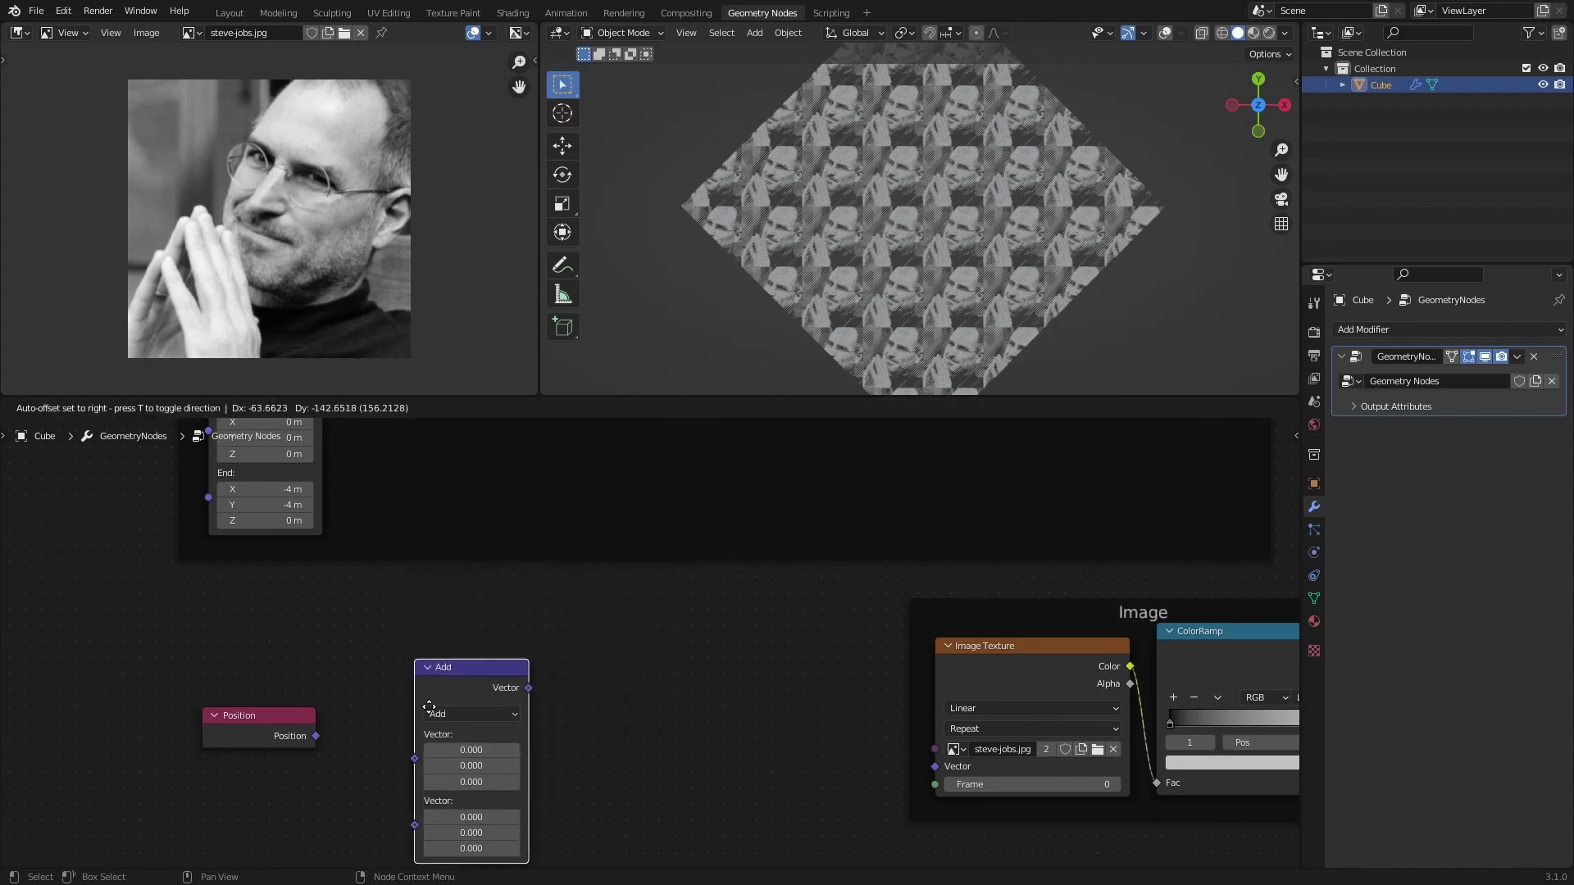
click(322, 736)
drag(322, 736, 358, 739)
- Make it Subtract 0.5 and drive the Image Texture vector with the result
click(400, 694)
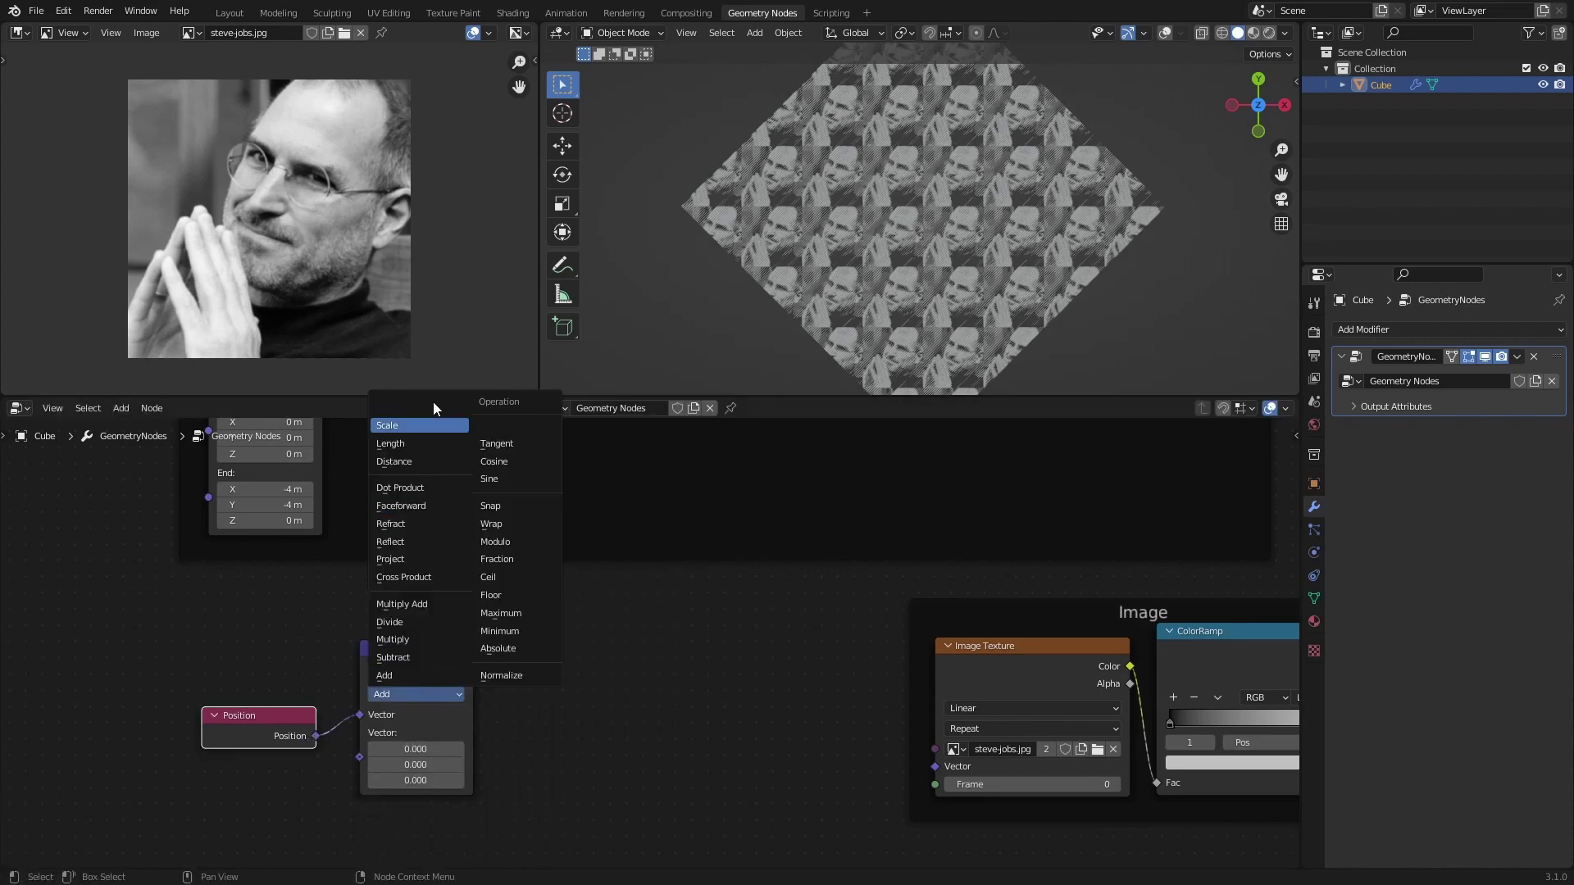
click(393, 657)
click(410, 749)
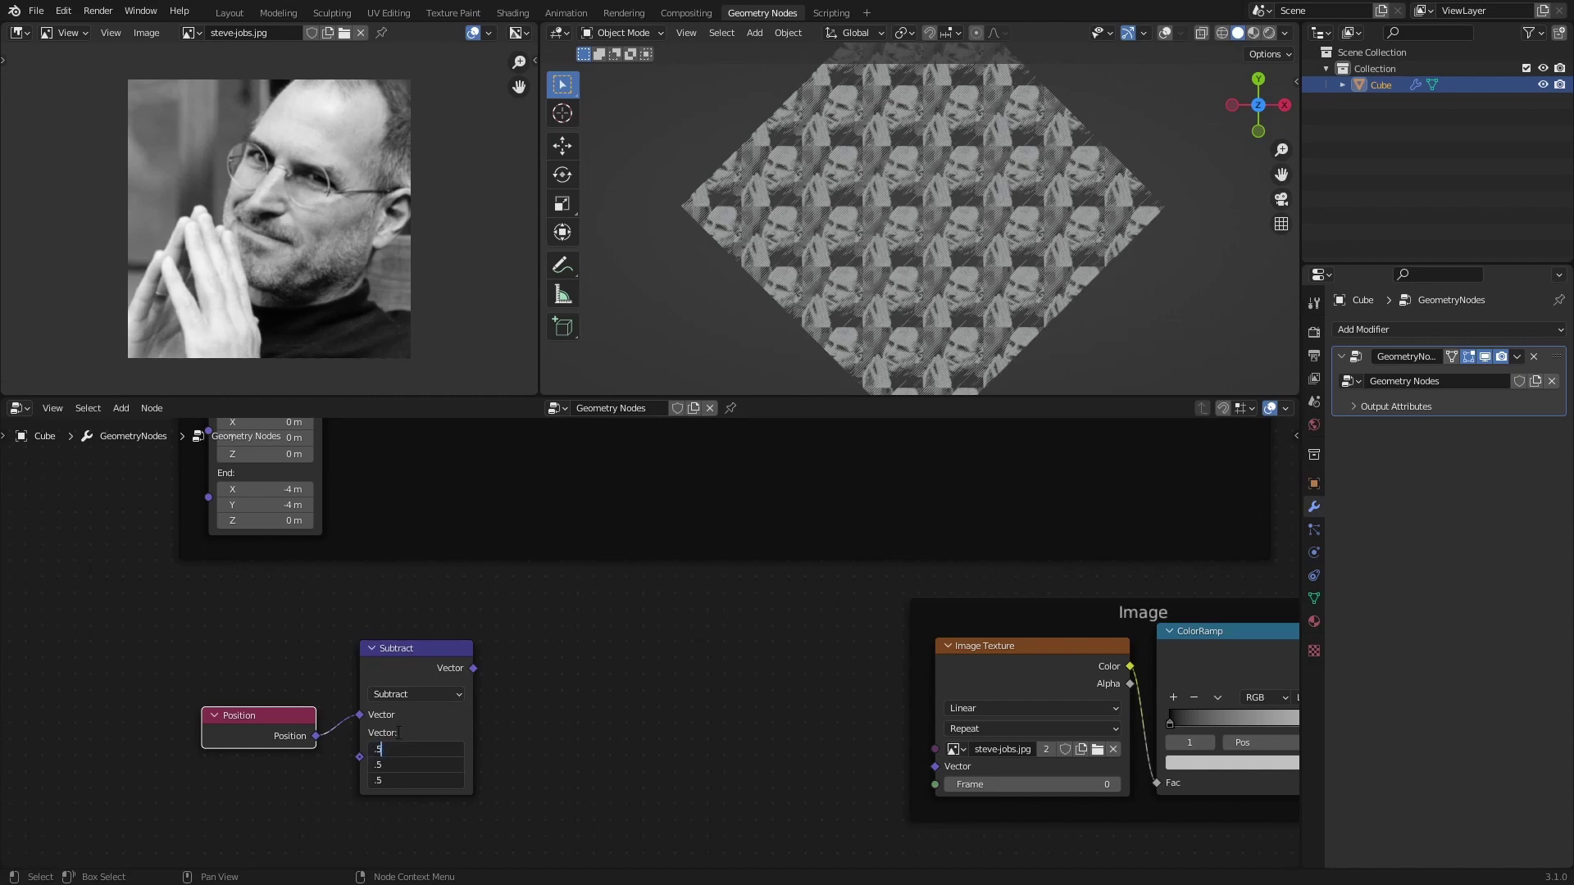
drag(472, 668, 638, 682)
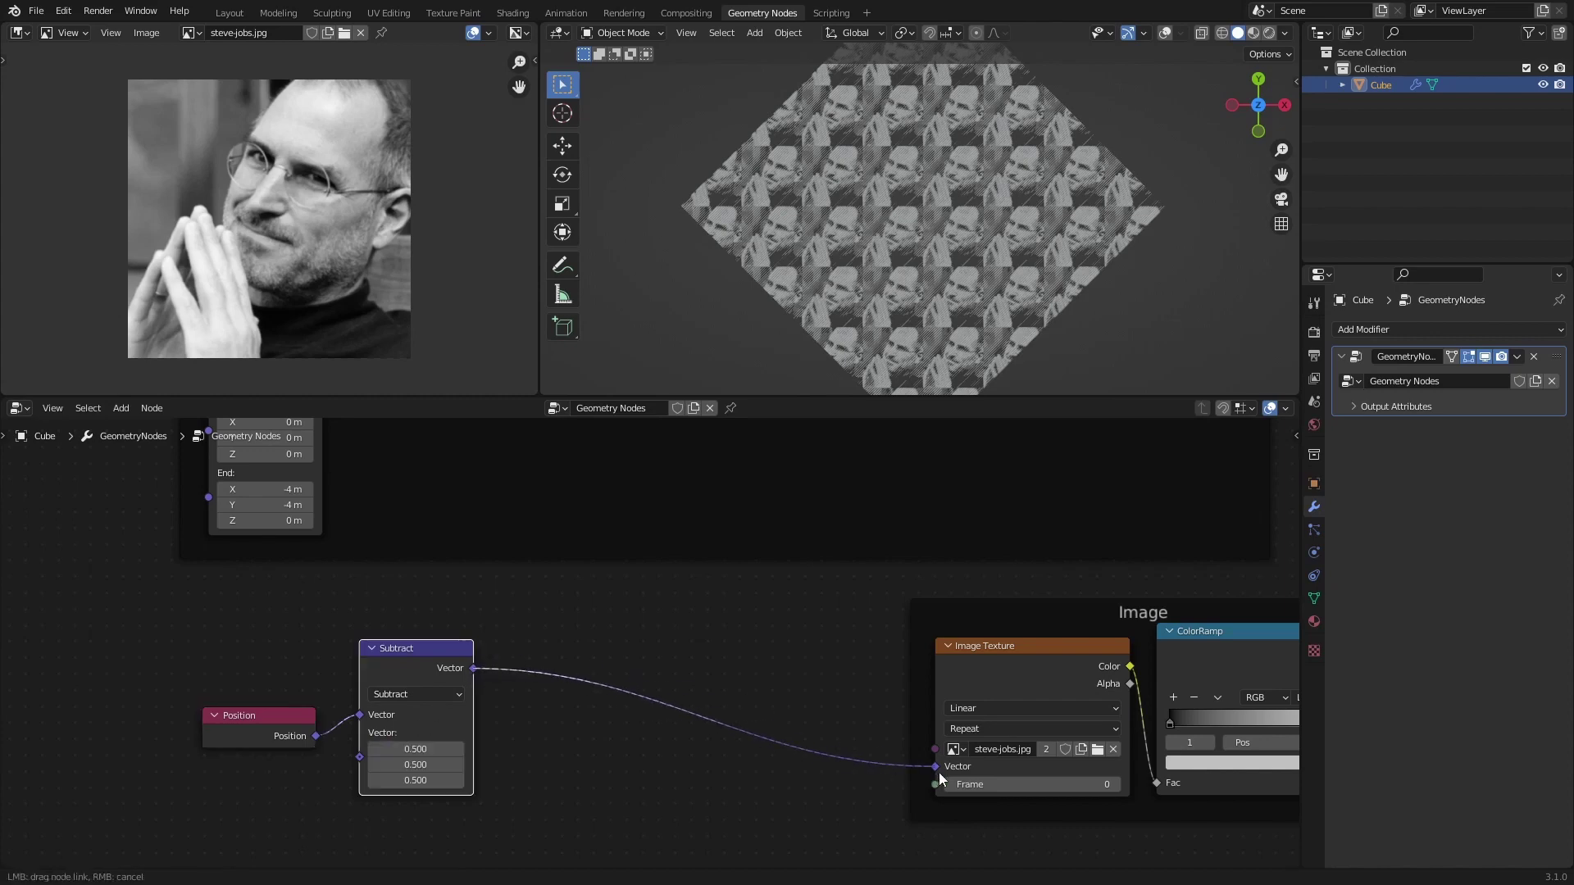
drag(941, 777, 939, 774)
- Add a duplicated Vector Math node set to Scale 0.280 before the Image Texture
key(shift+d)
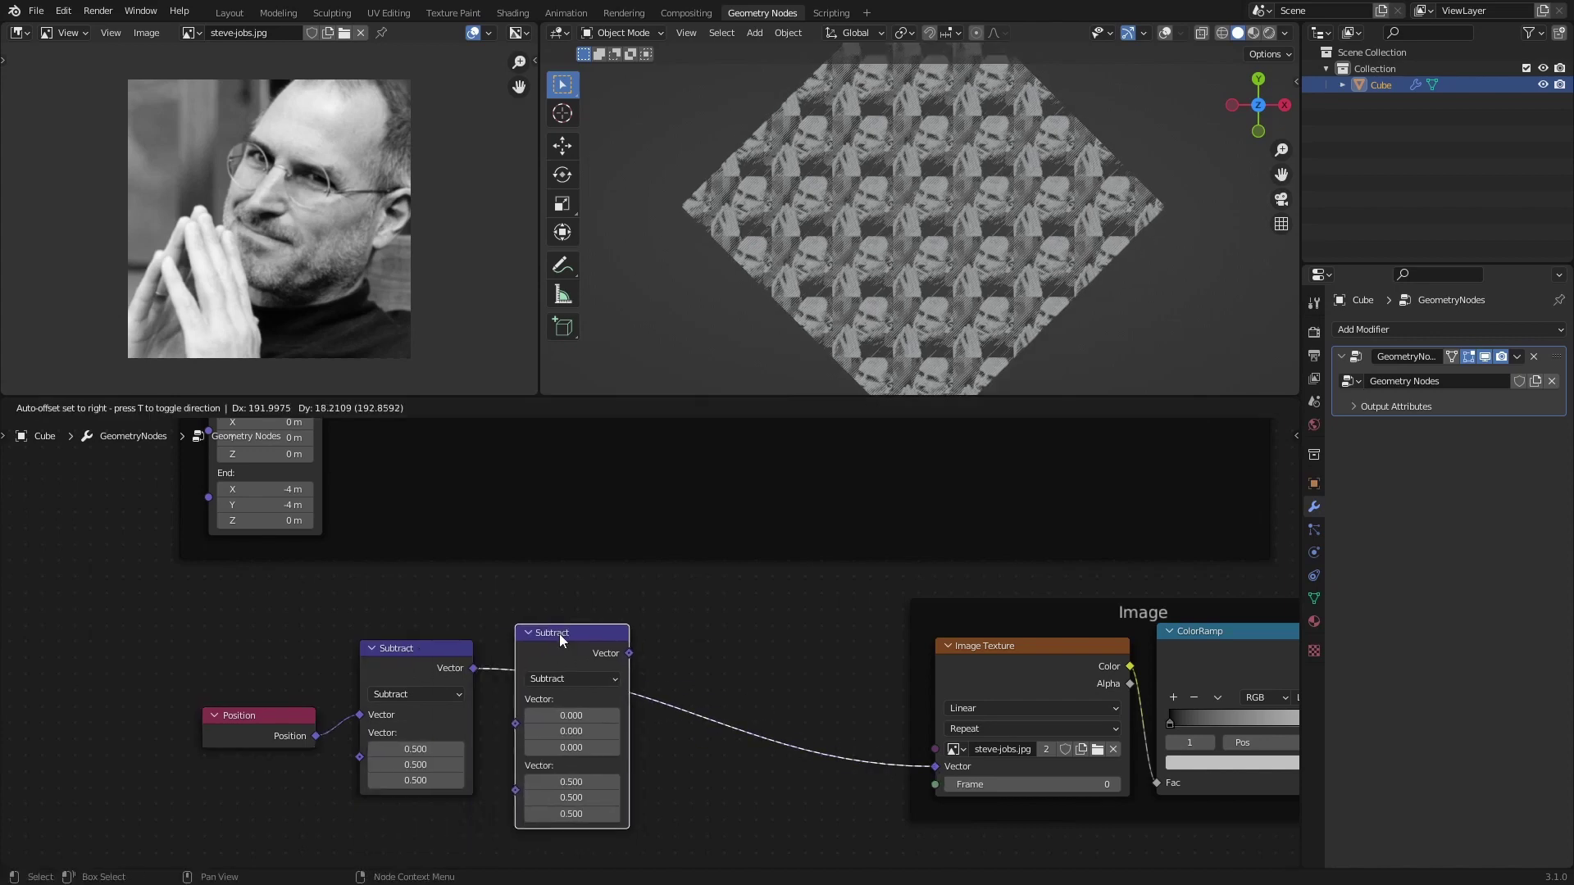
click(584, 635)
click(606, 680)
click(584, 410)
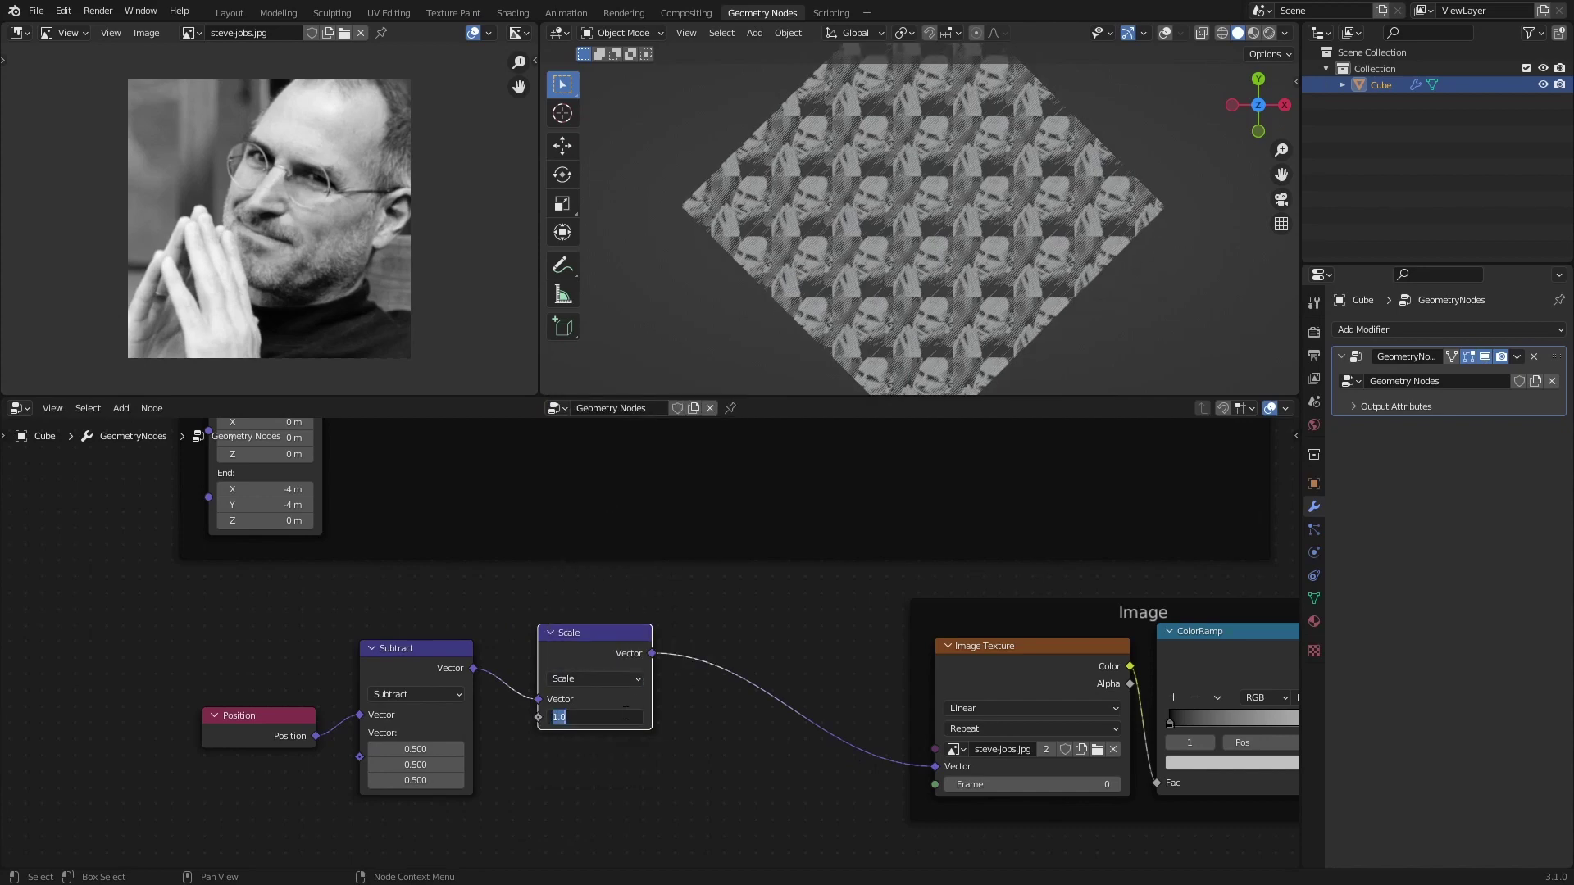
text(5)
key(Return)
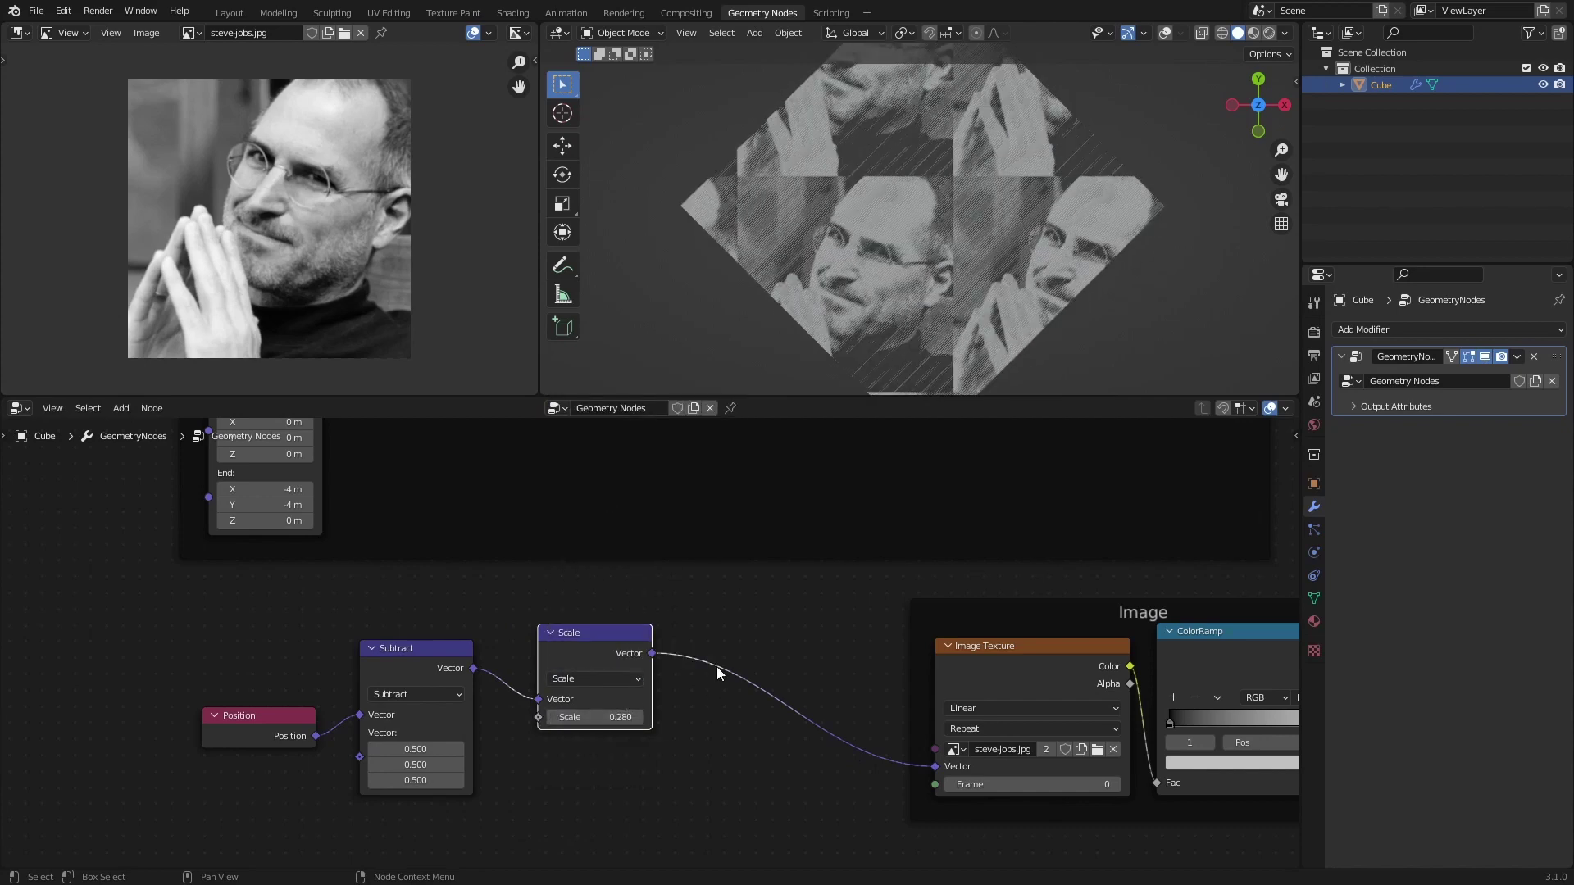
drag(631, 633, 601, 667)
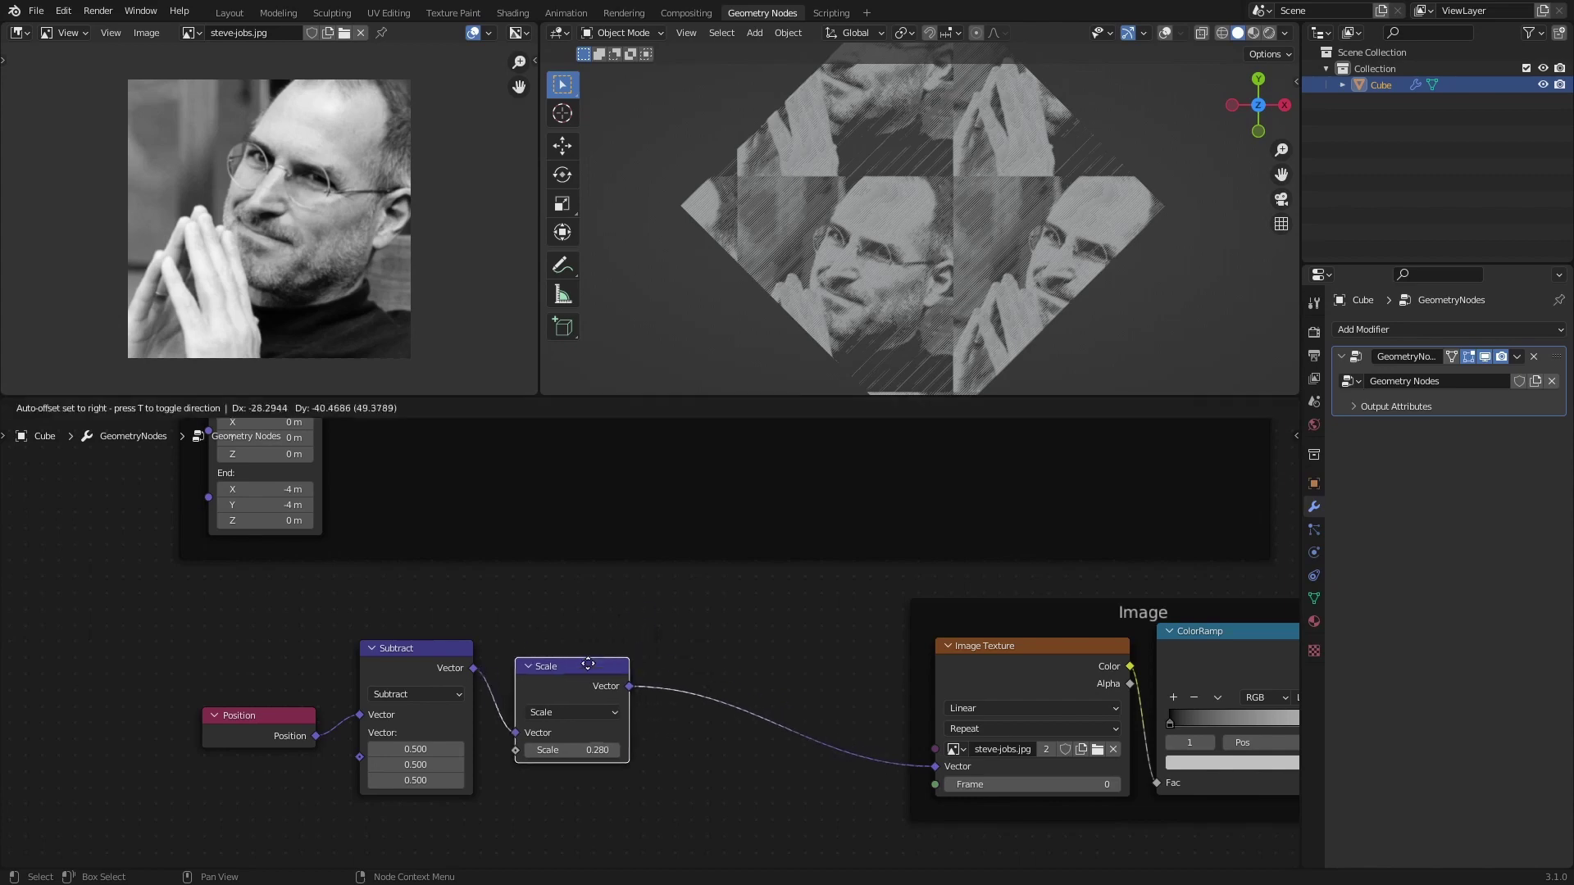
- Insert a second Subtract before the Image Texture with X 0.38 and Y 0.39
click(410, 657)
key(shift+d)
click(704, 638)
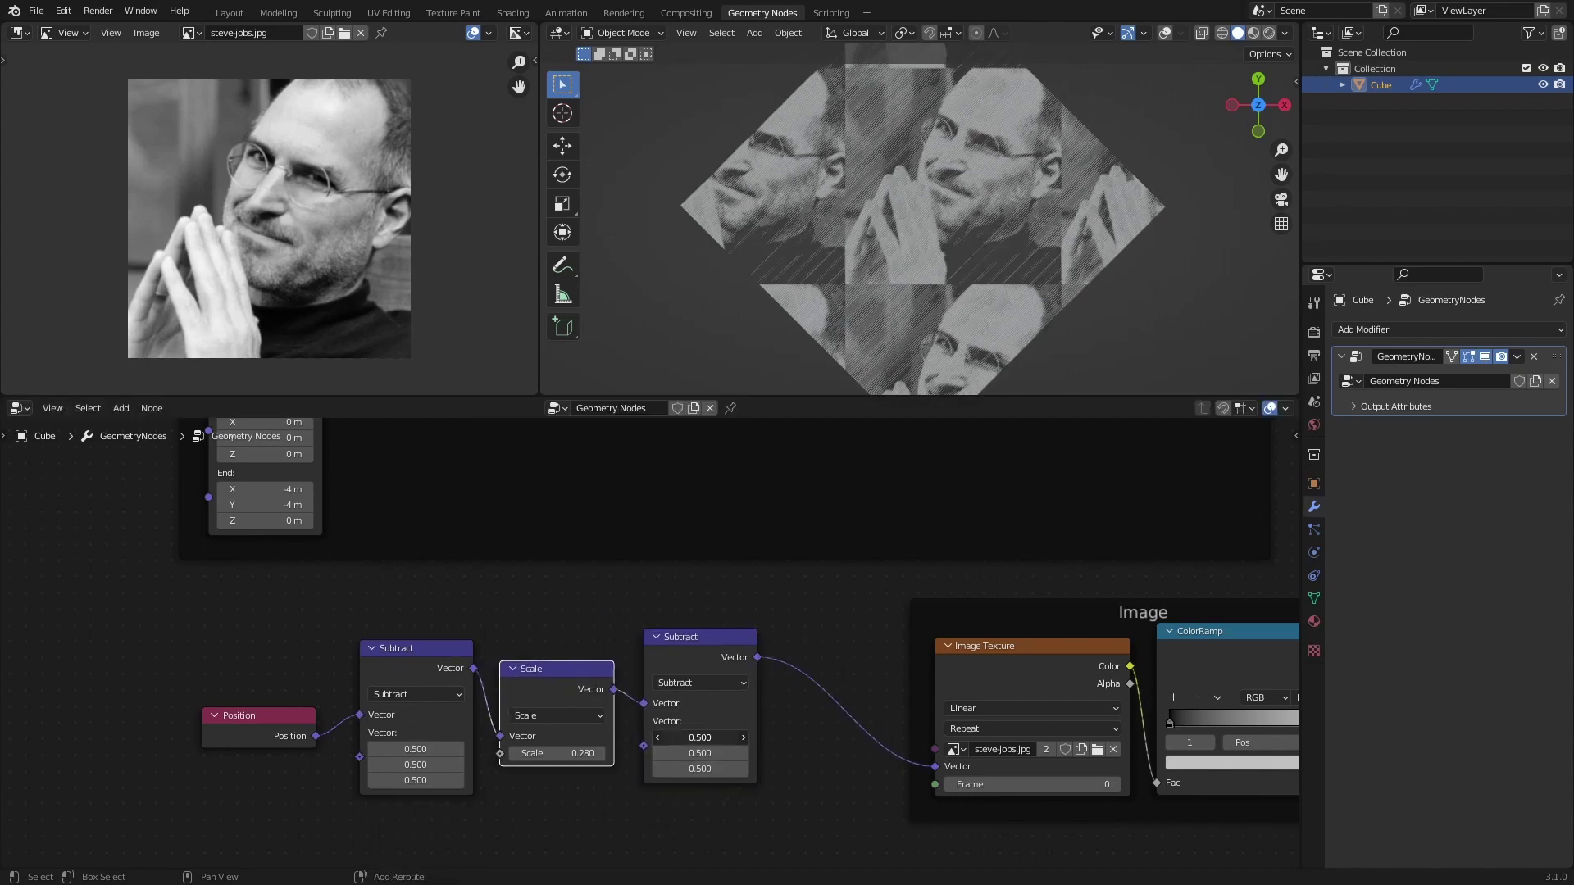
drag(700, 737, 664, 737)
drag(700, 753, 647, 754)
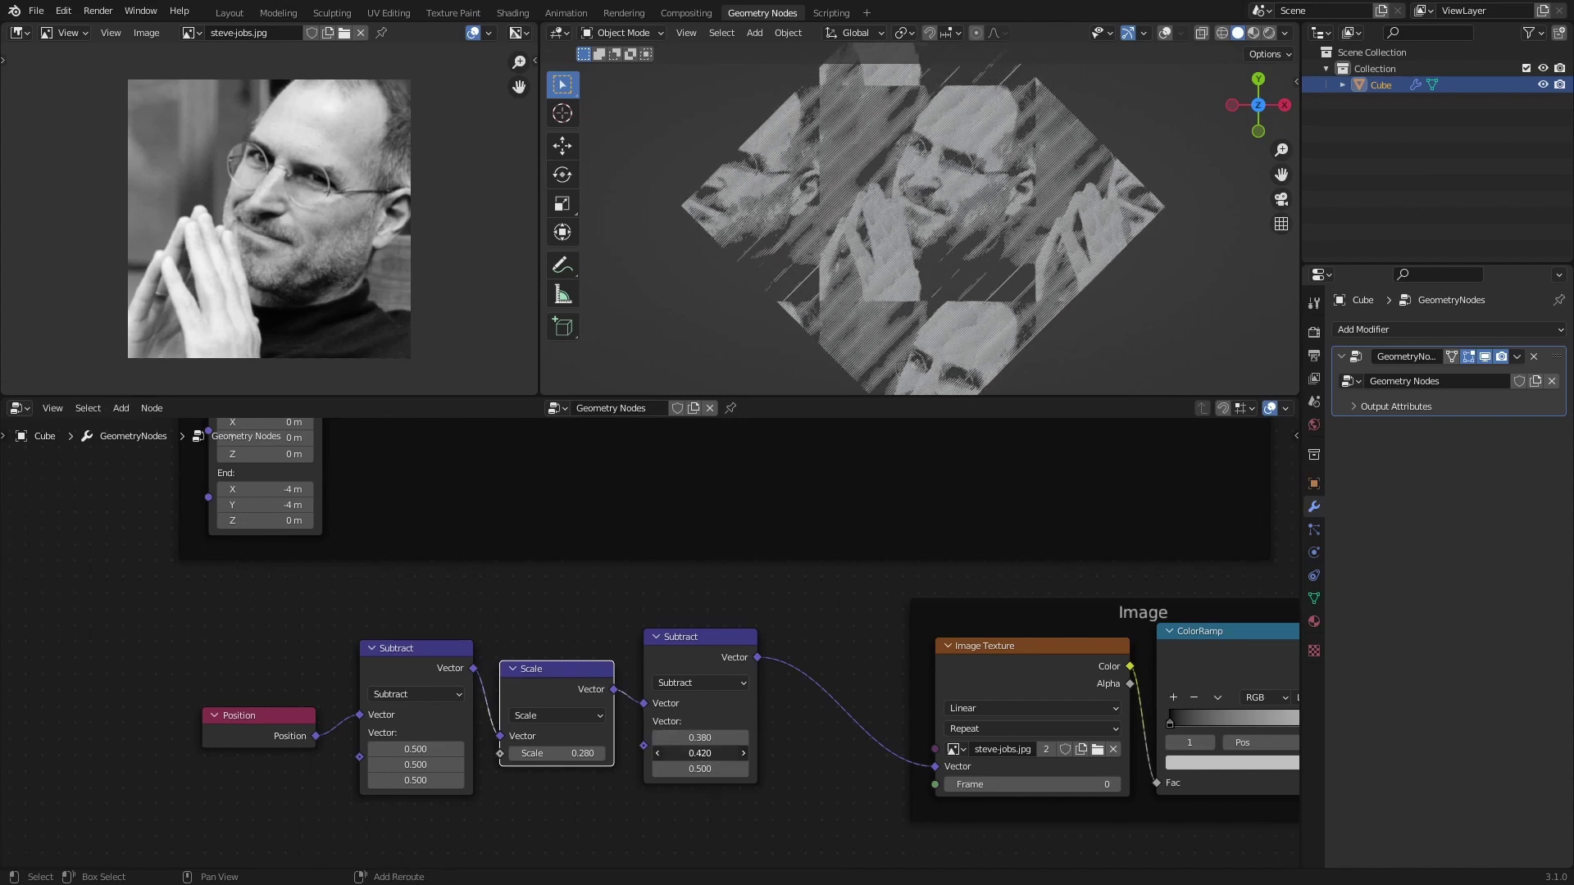
scroll(793, 729, up, 1)
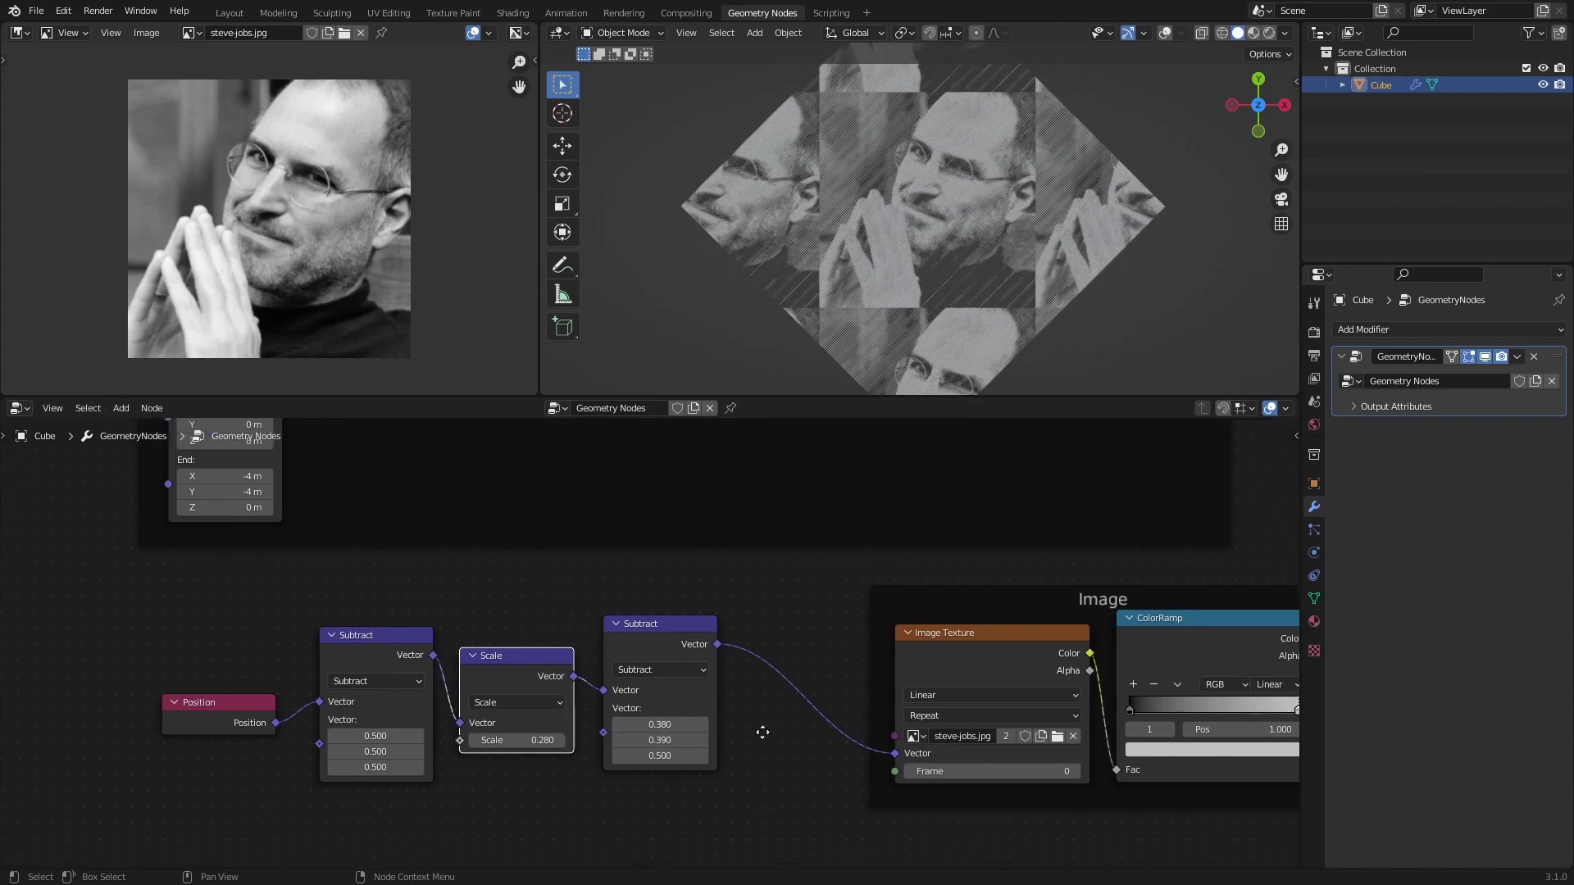
- Set Image Texture extension to Clip and the second Subtract offset to -0.590, -0.590
scroll(791, 713, up, 1)
click(995, 759)
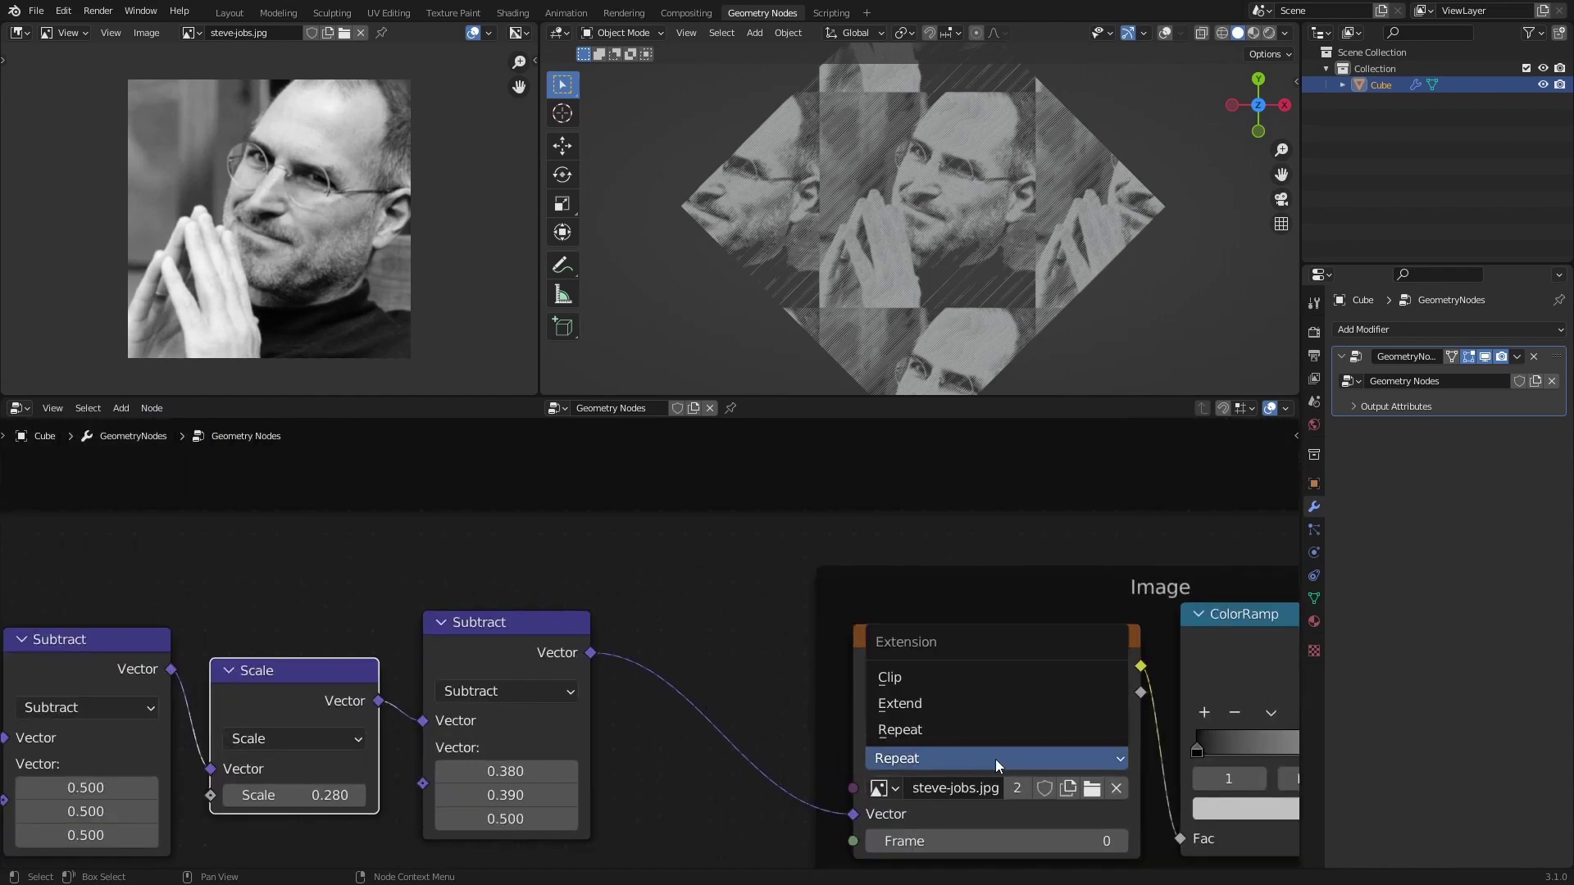
click(907, 682)
middle_drag(699, 732, 816, 656)
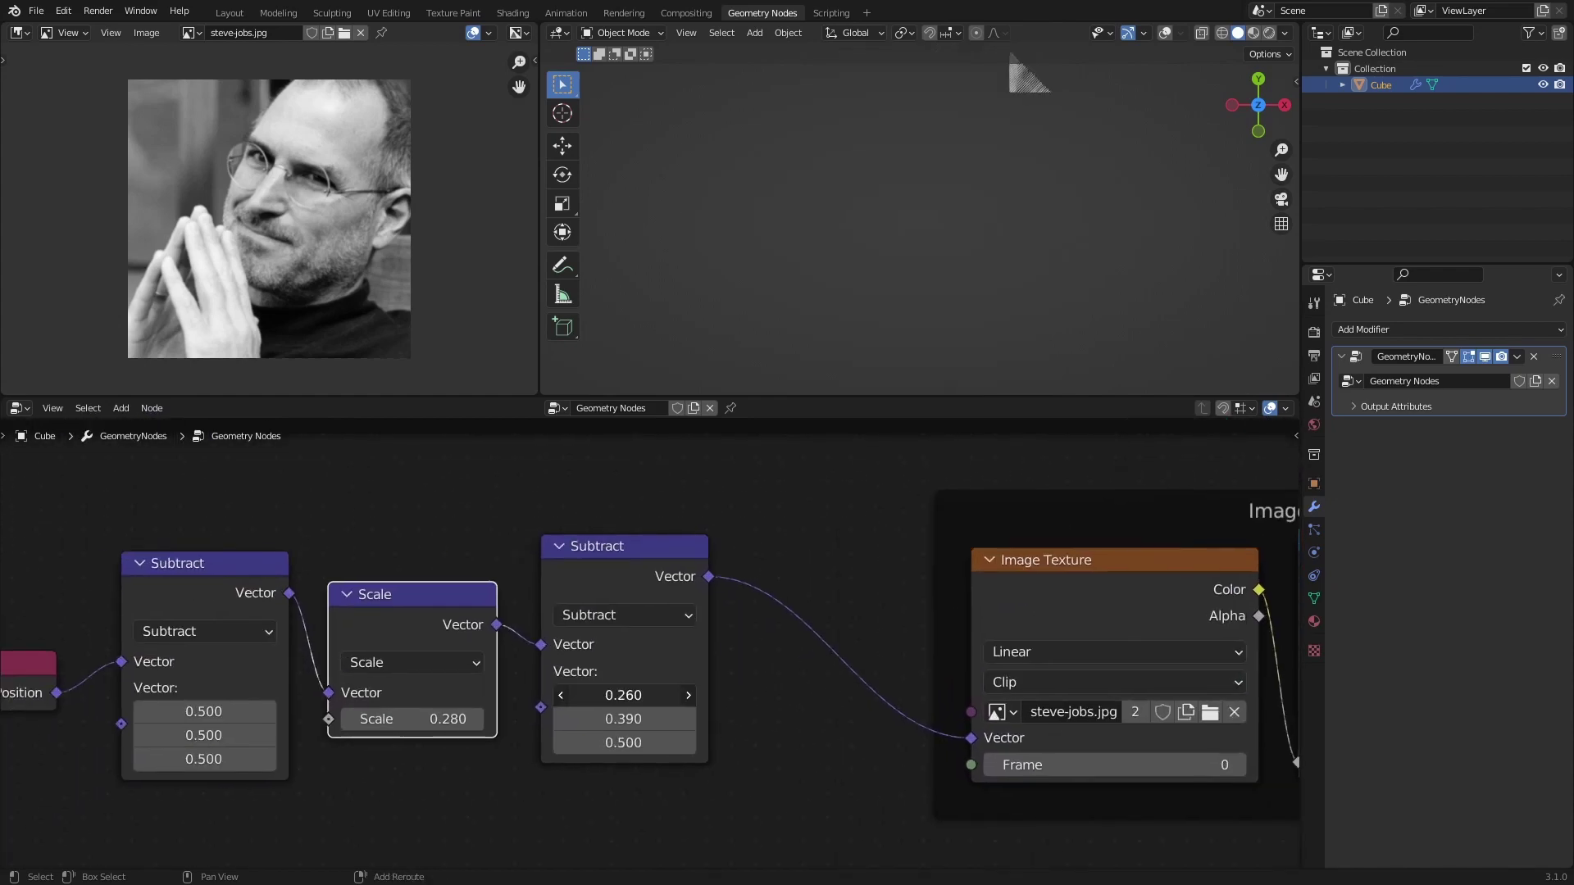
mouse_move(622, 695)
mouse_down()
mouse_move(574, 695)
mouse_move(606, 719)
mouse_move(566, 719)
mouse_move(680, 695)
mouse_move(599, 719)
mouse_up()
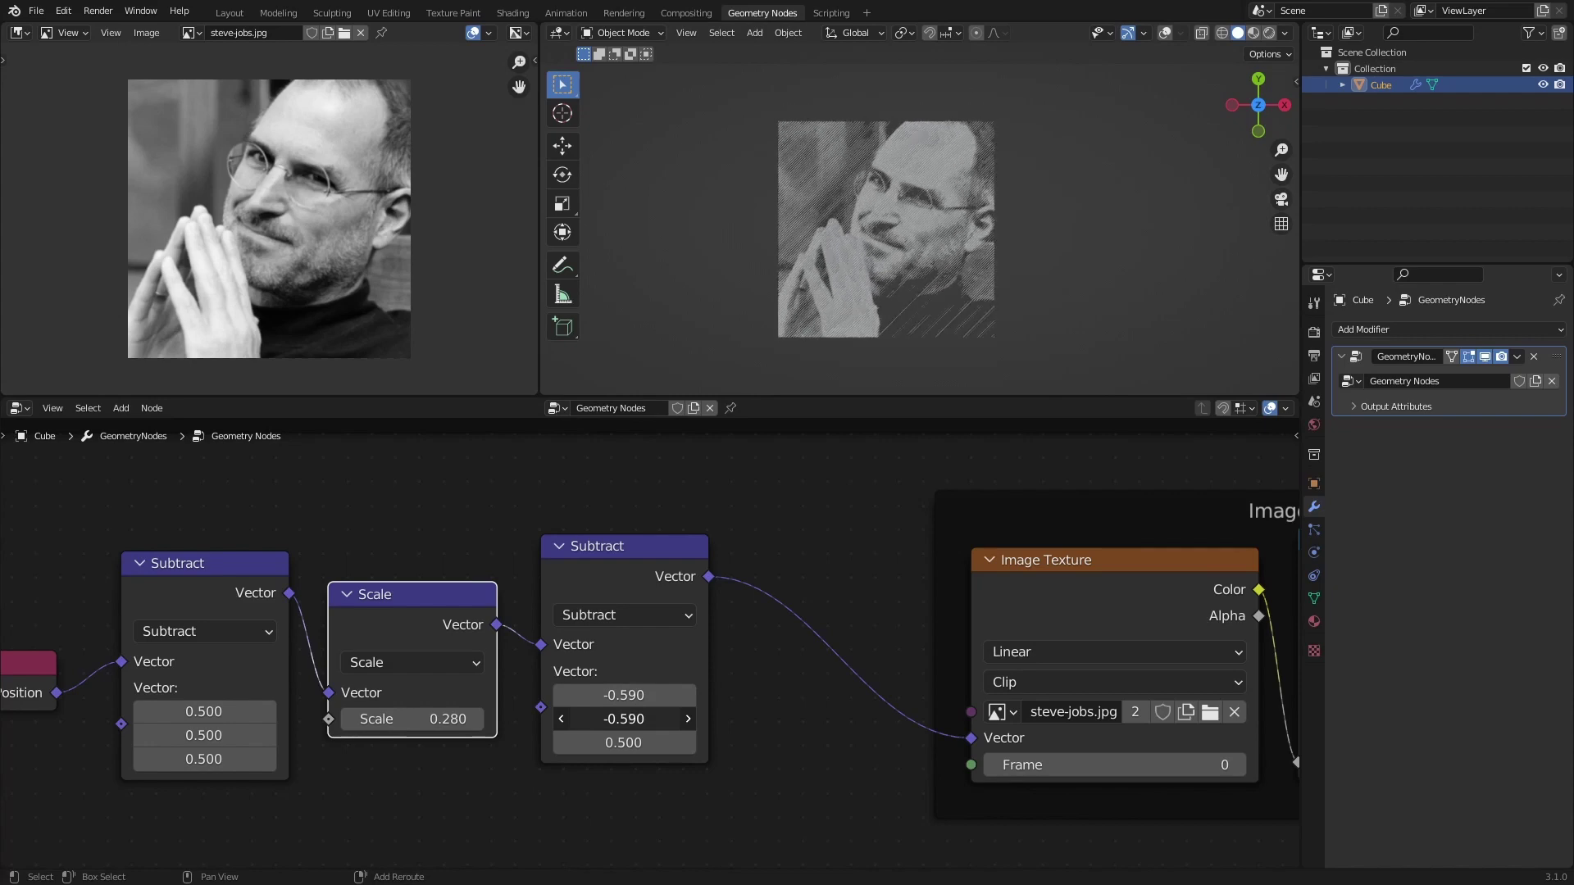
scroll(901, 287, up, 3)
scroll(947, 212, up, 4)
scroll(947, 211, up, 4)
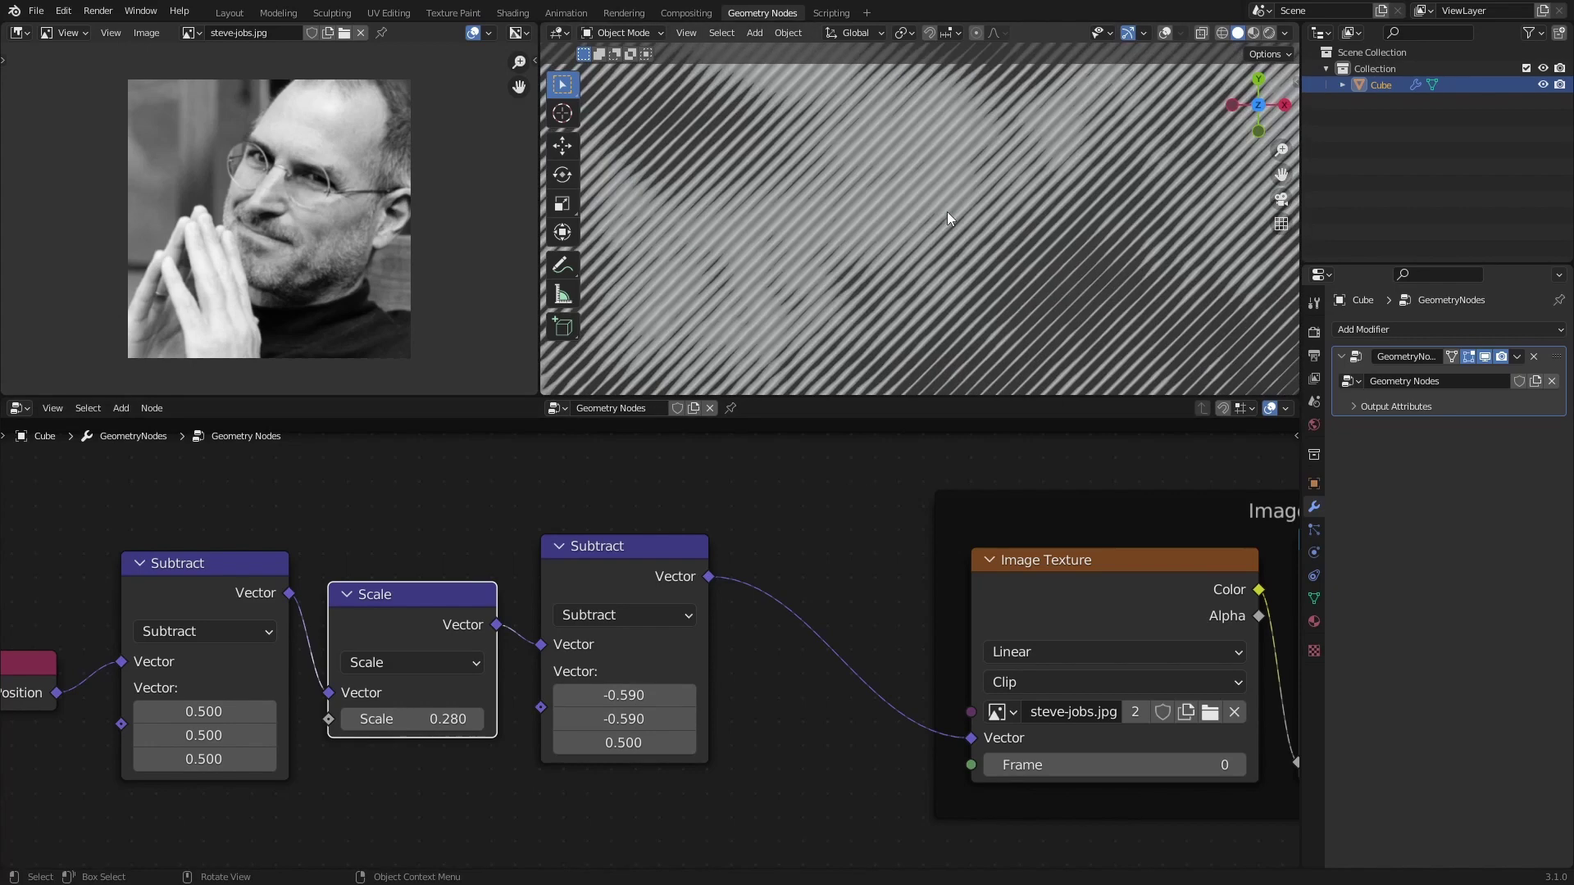
- Frame the Position, Subtract, Scale and Subtract nodes under the label 'Image Mapping'
scroll(395, 631, down, 3)
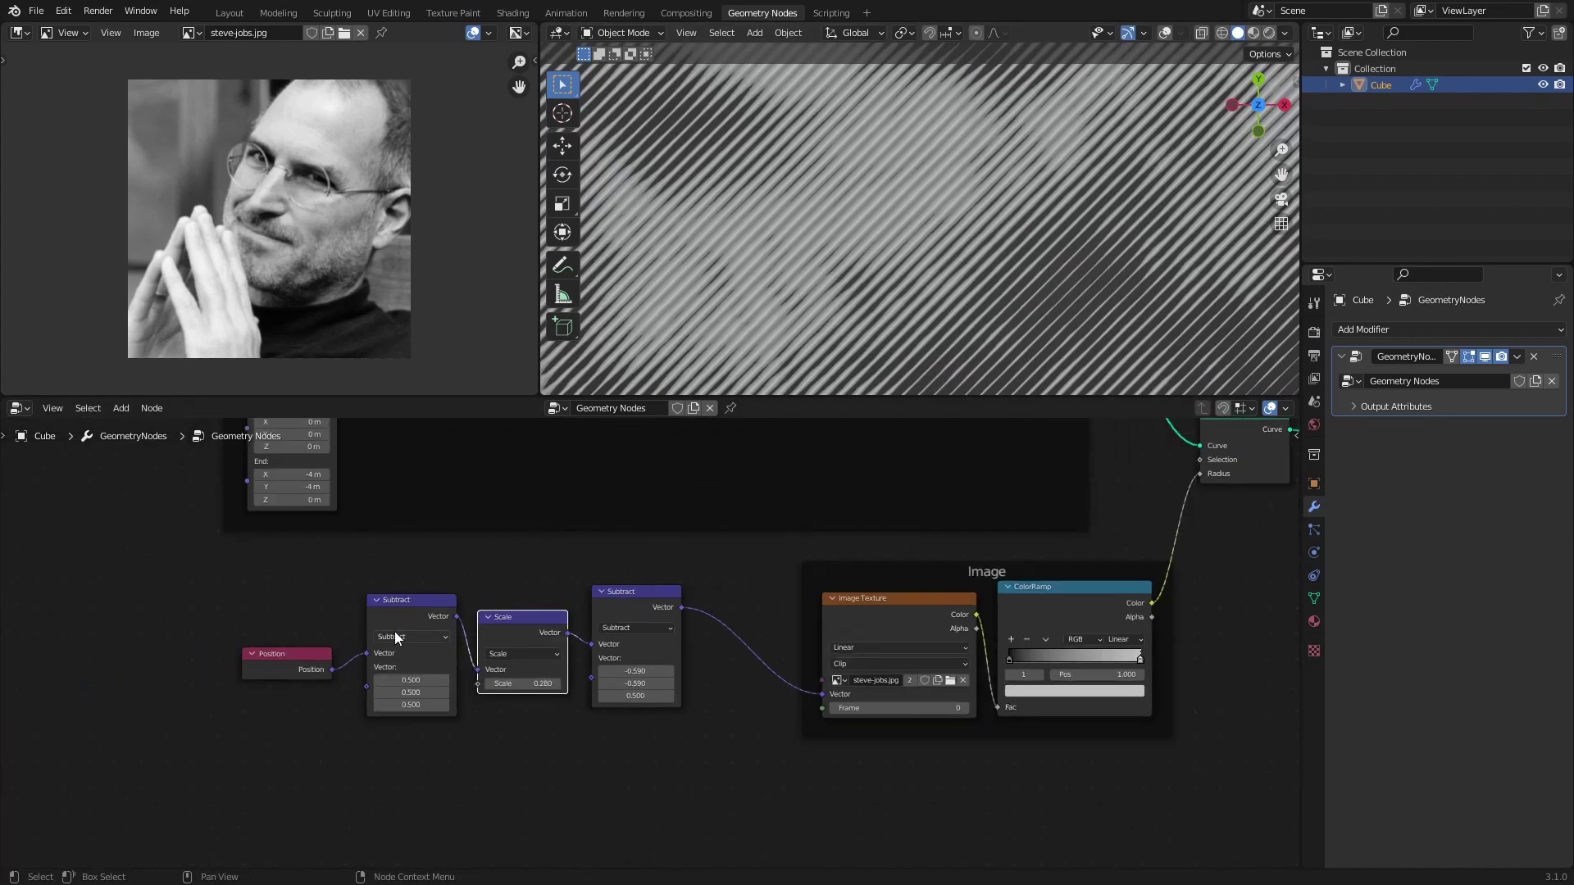
drag(241, 586, 706, 735)
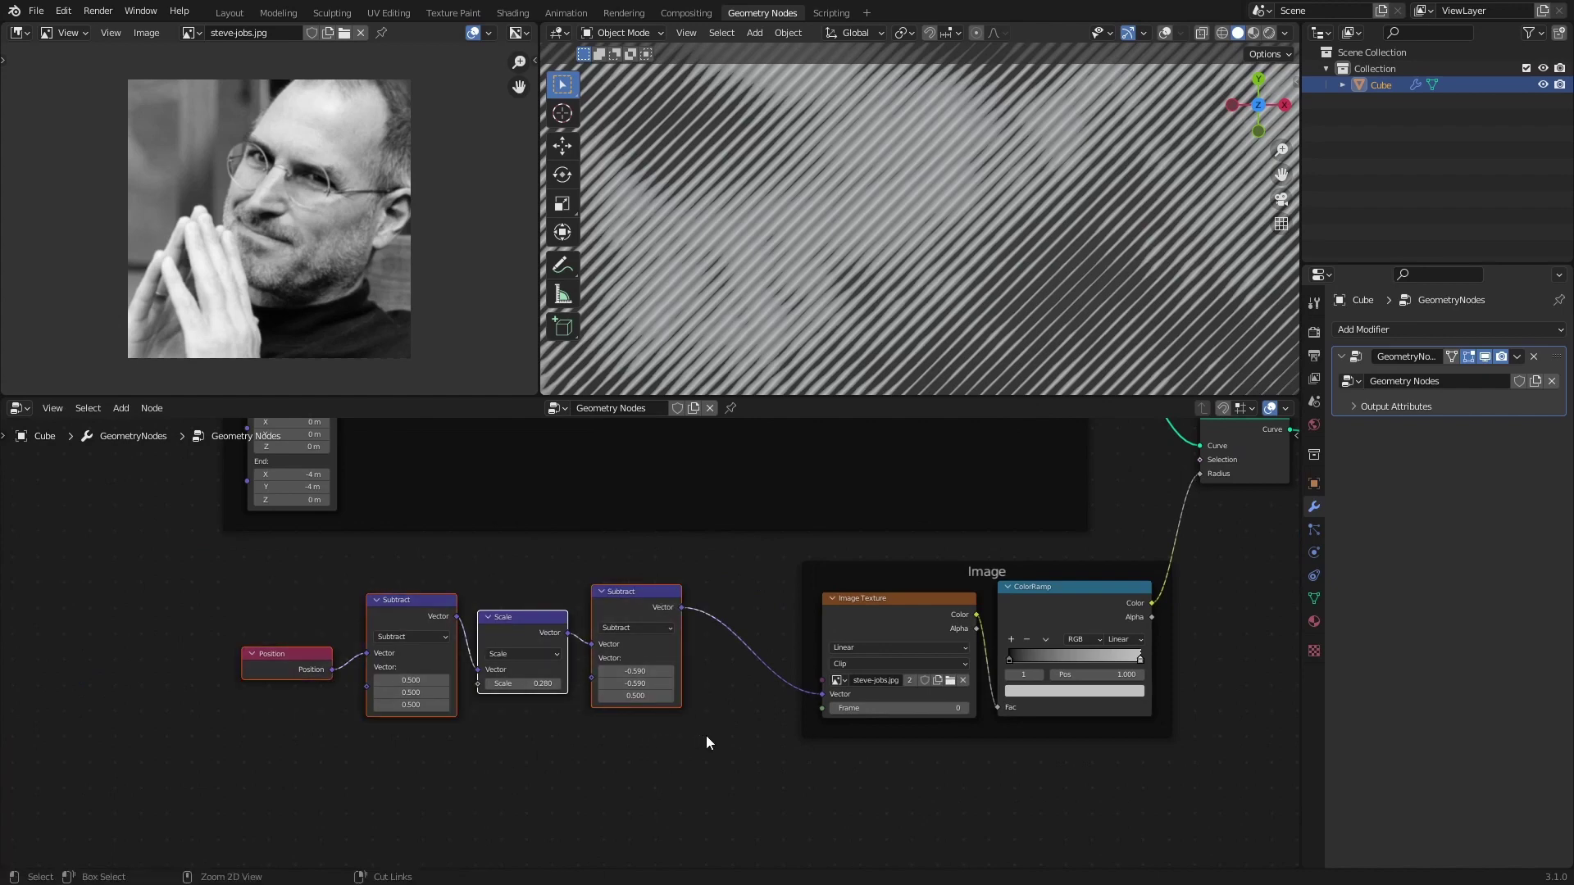
key(ctrl+j)
scroll(495, 593, up, 2)
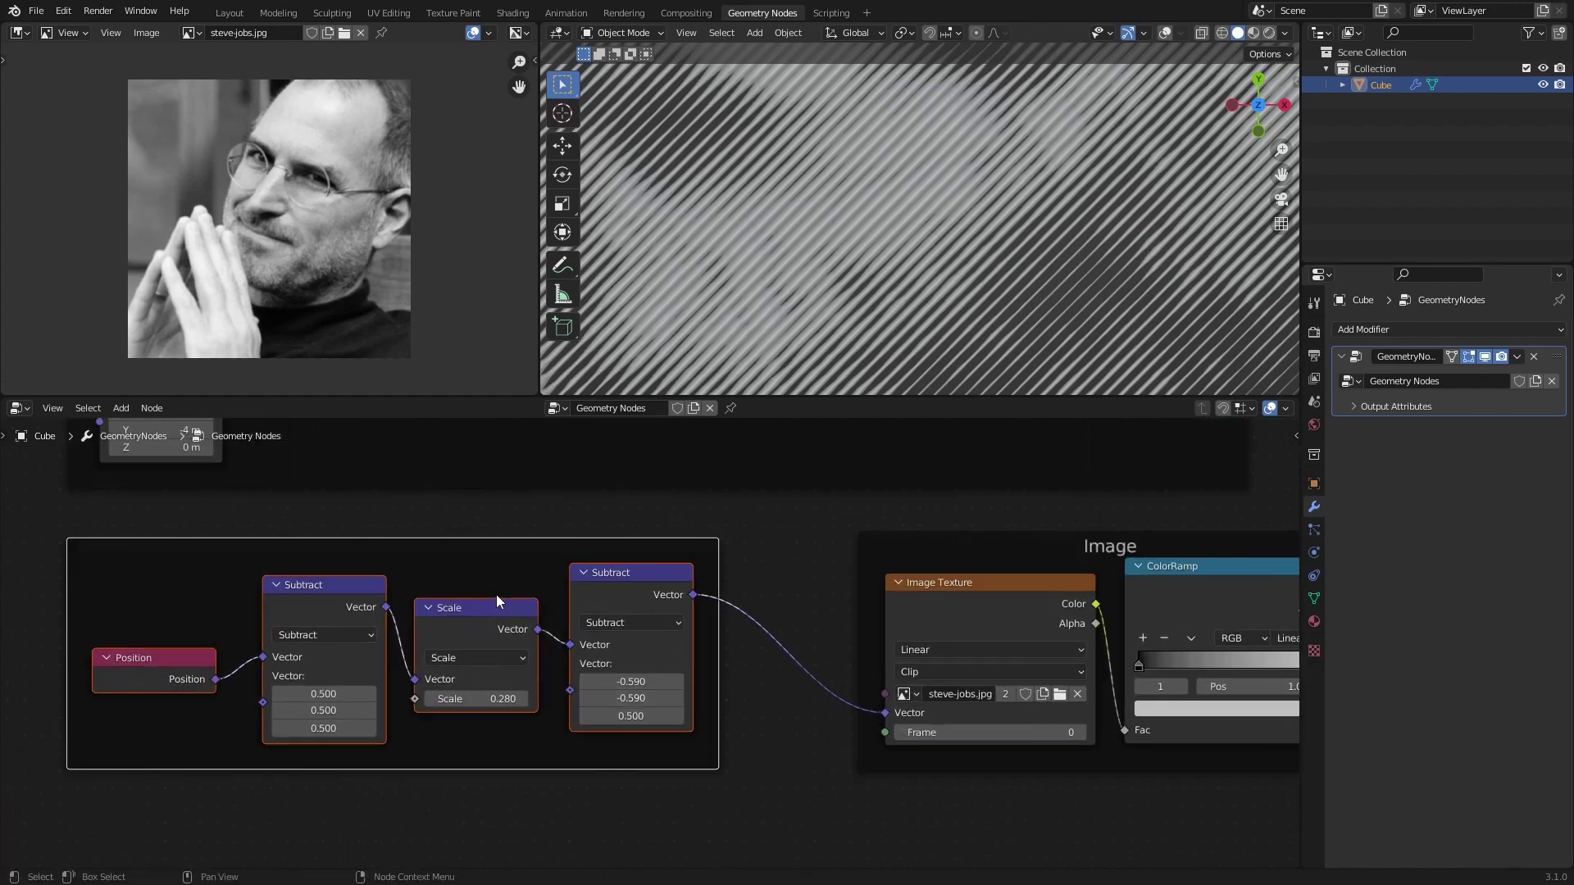
click(451, 558)
key(F2)
text(Image Mappin)
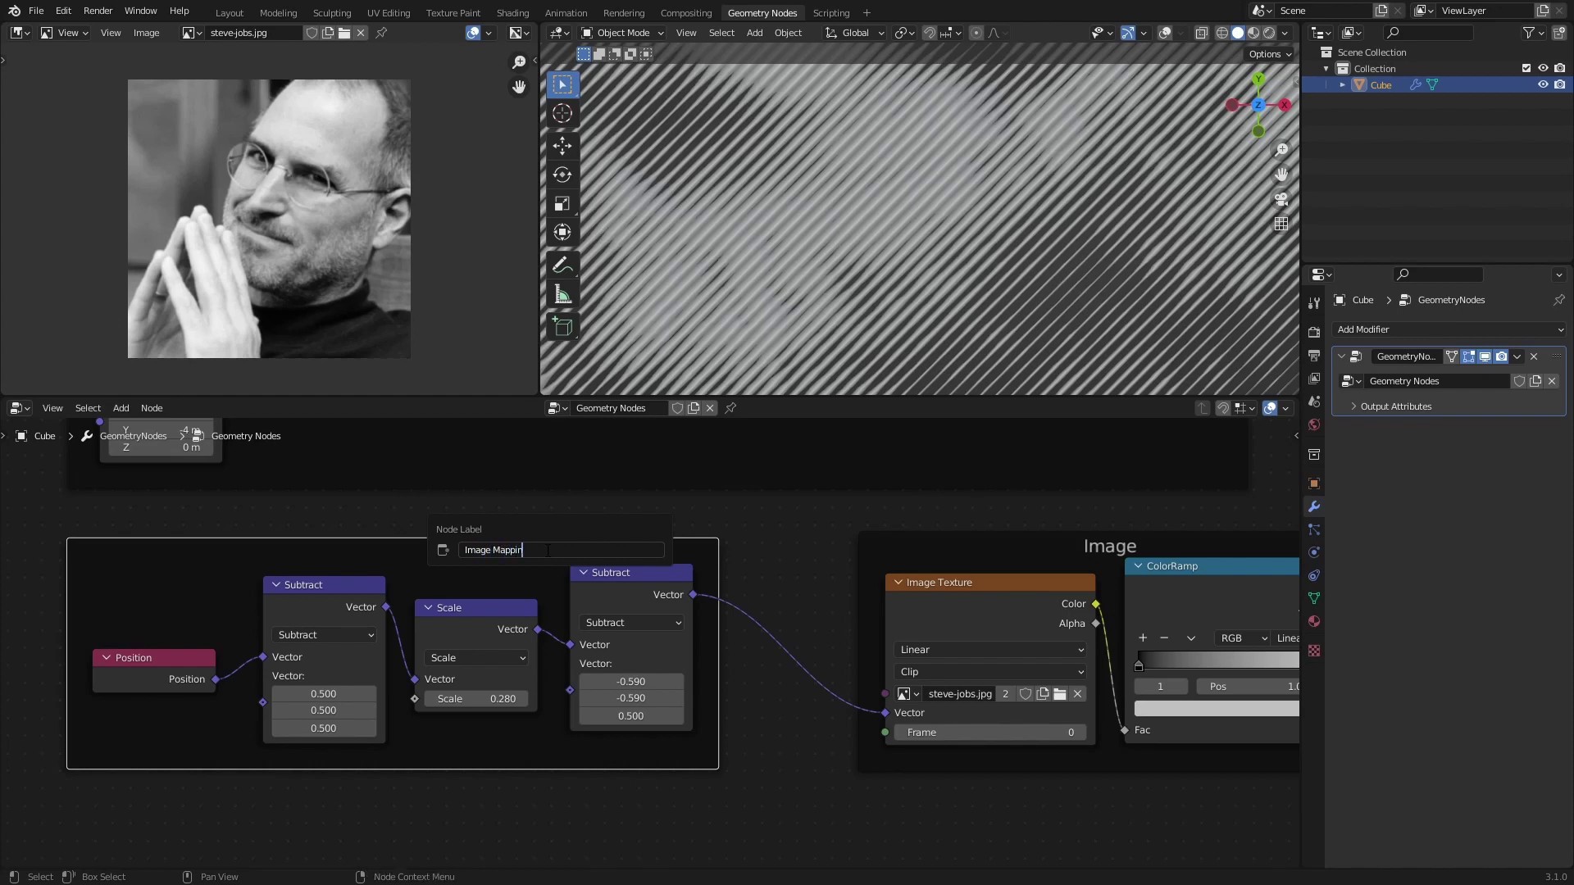
text(g)
key(Return)
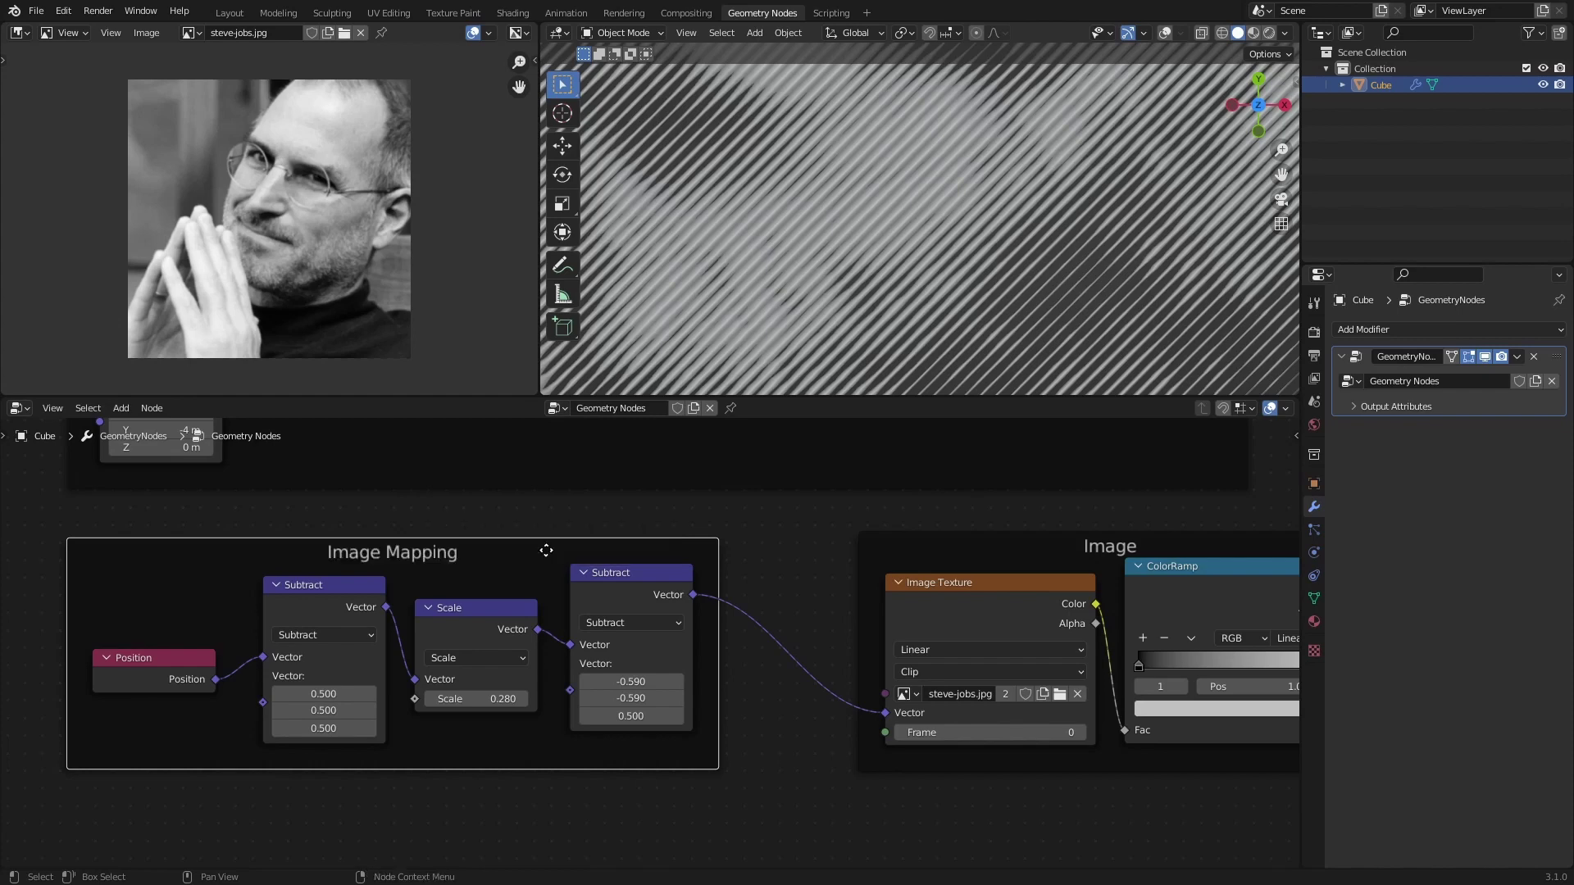
- Move Group Output right and shift the Image Mapping and Image frames down-right
scroll(649, 590, down, 2)
scroll(676, 623, down, 3)
ctrl+scroll(823, 671, right, 5)
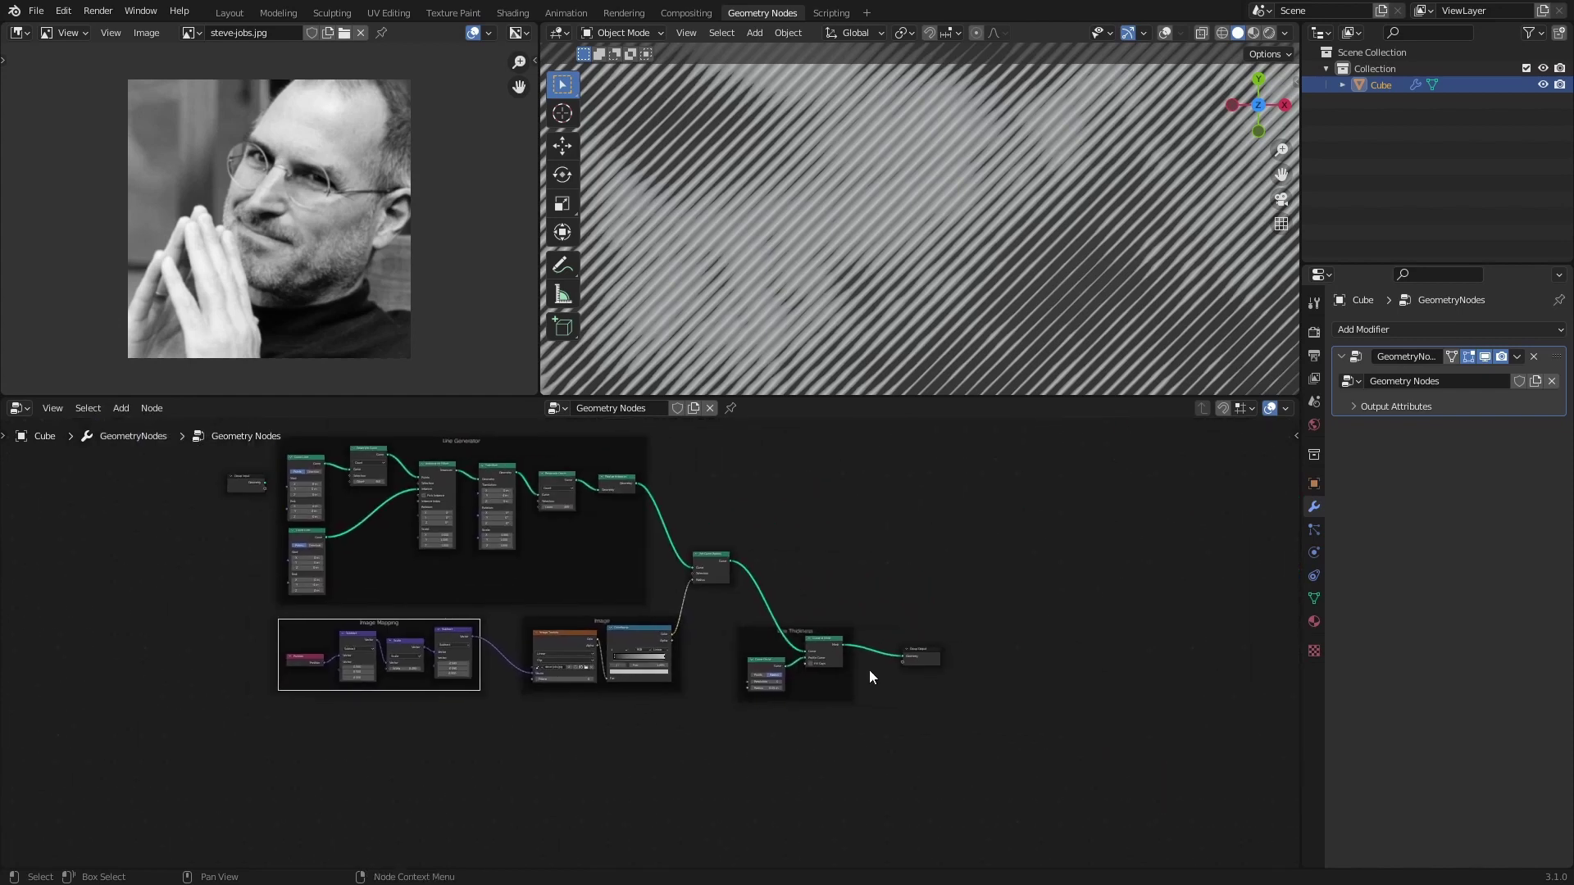
drag(869, 671, 1025, 667)
drag(707, 693, 298, 624)
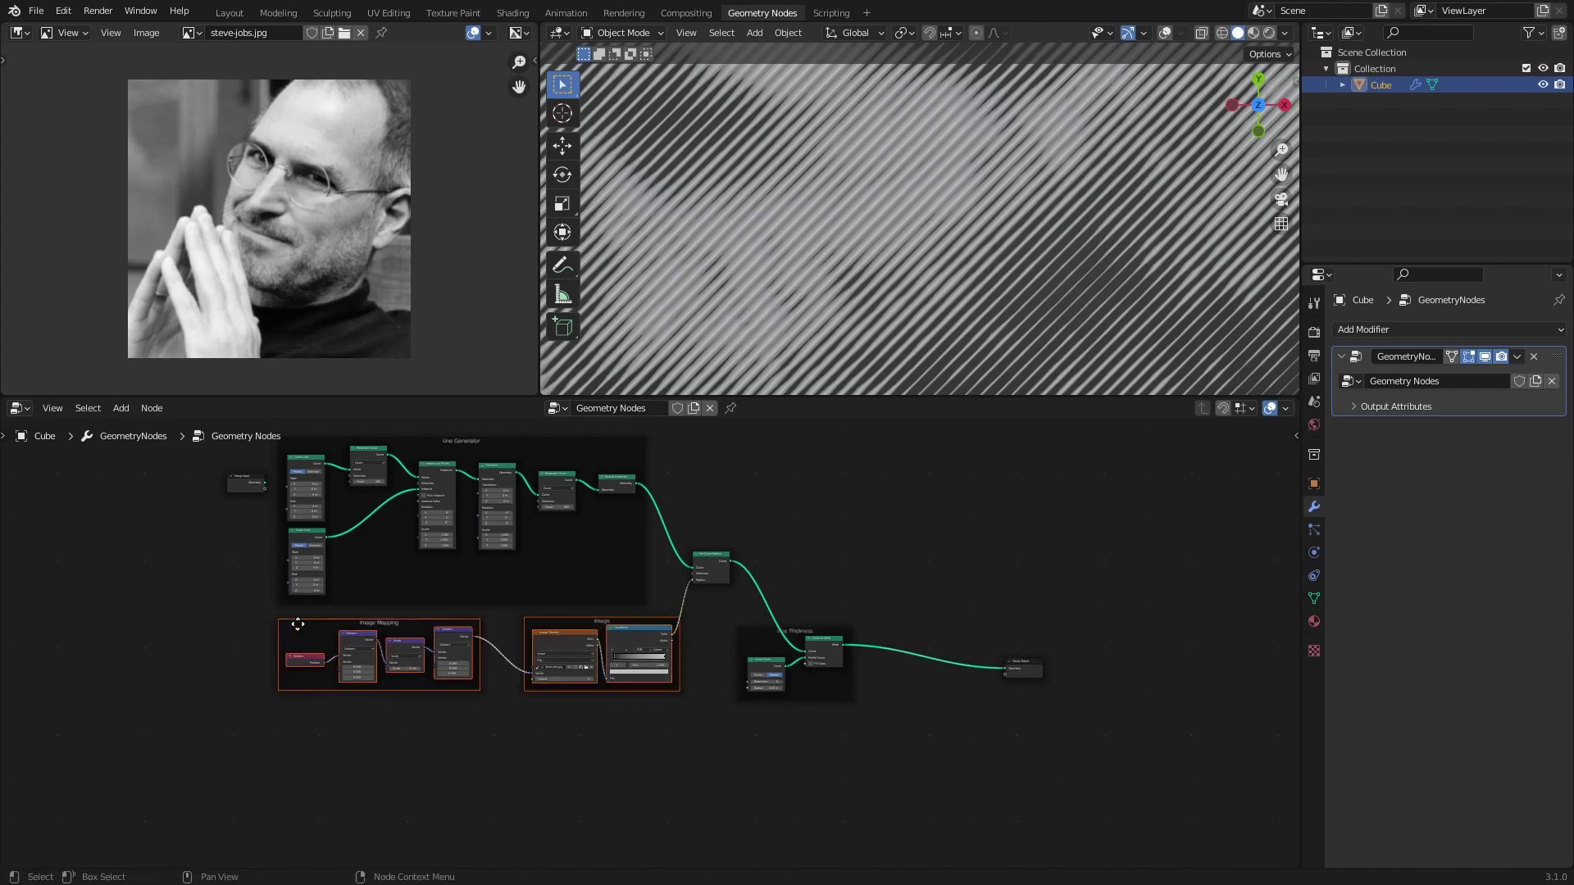
drag(705, 567, 1031, 731)
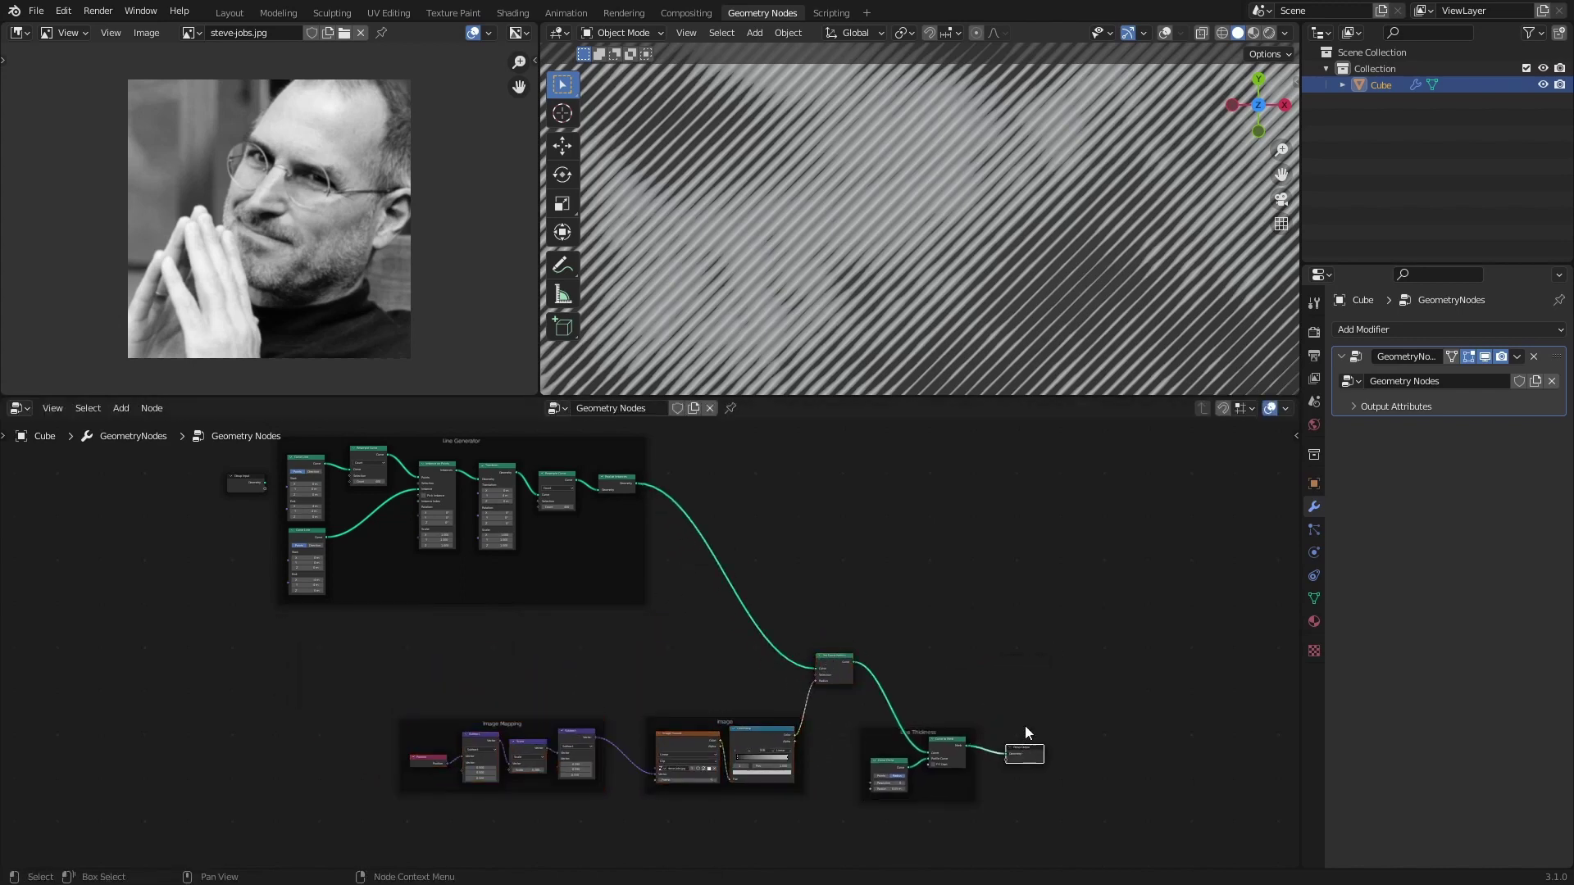
click(833, 665)
- Mute Set Curve Radius and add a Noise Texture node below the line frame
key(m)
scroll(700, 621, up, 2)
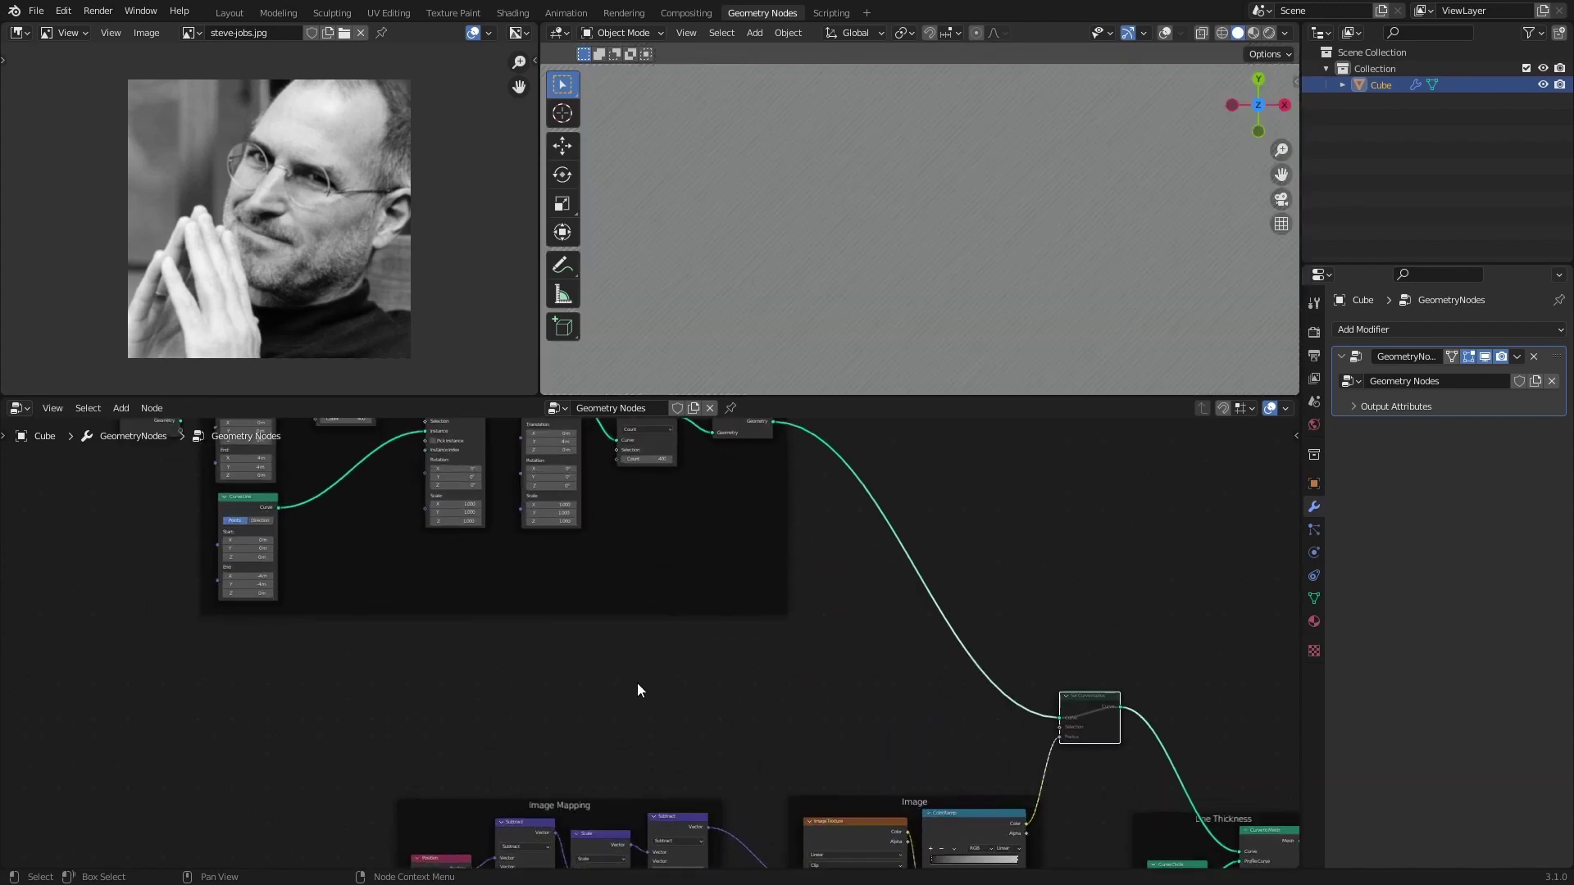
scroll(637, 682, up, 2)
key(shift+a)
click(553, 547)
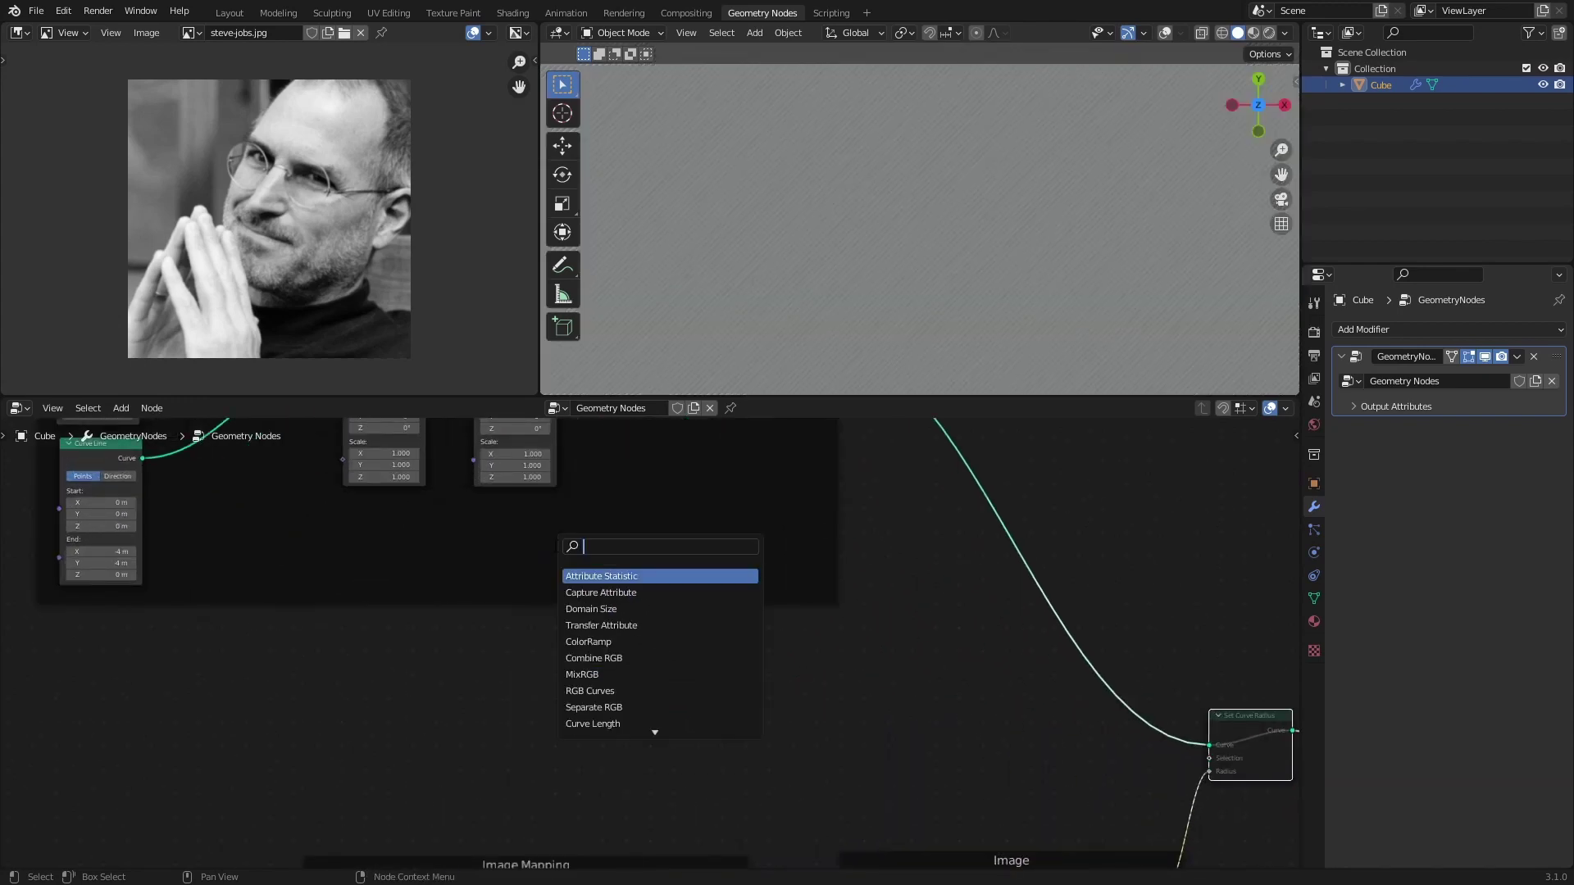
text(noise)
key(Return)
click(256, 712)
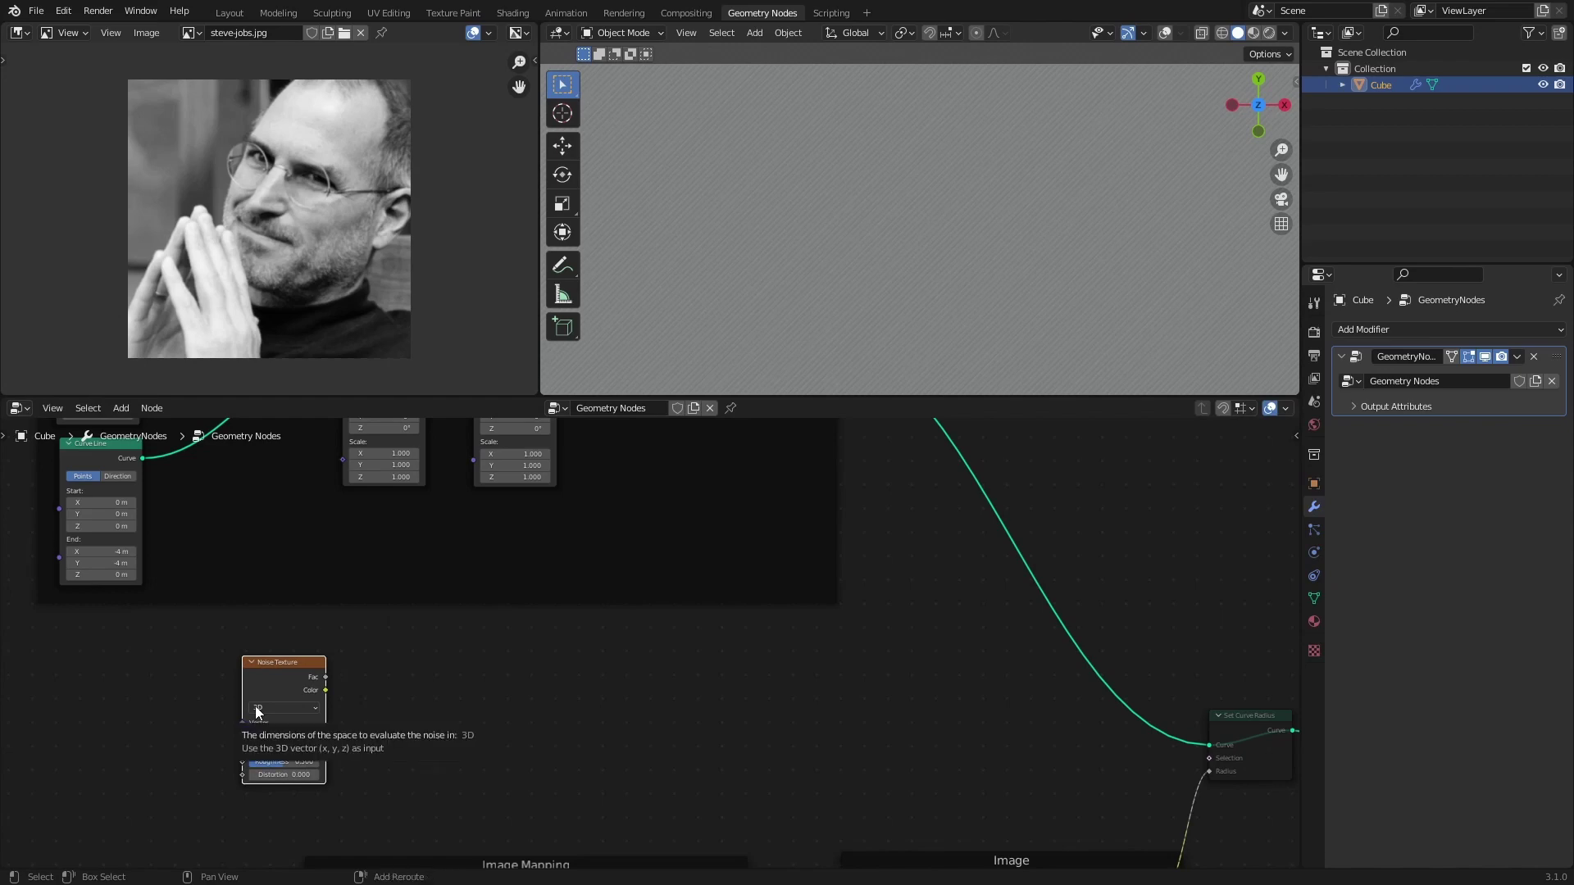
- Subtract 0.5 from the noise Color using a Vector Math Subtract node
key(shift+a)
click(208, 546)
text(add)
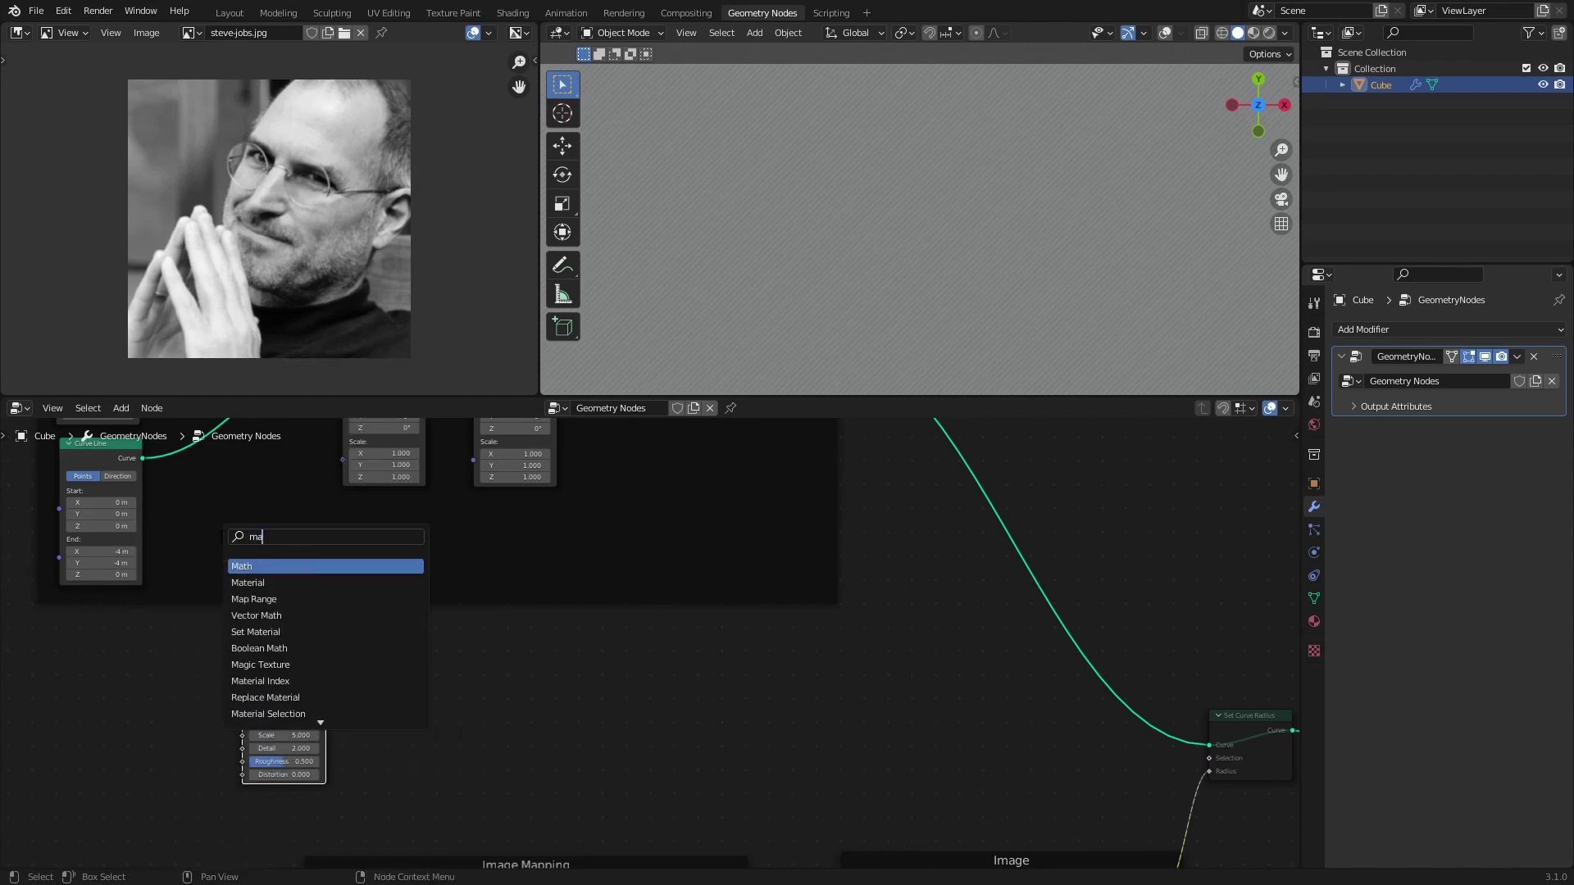
key(Return)
click(377, 653)
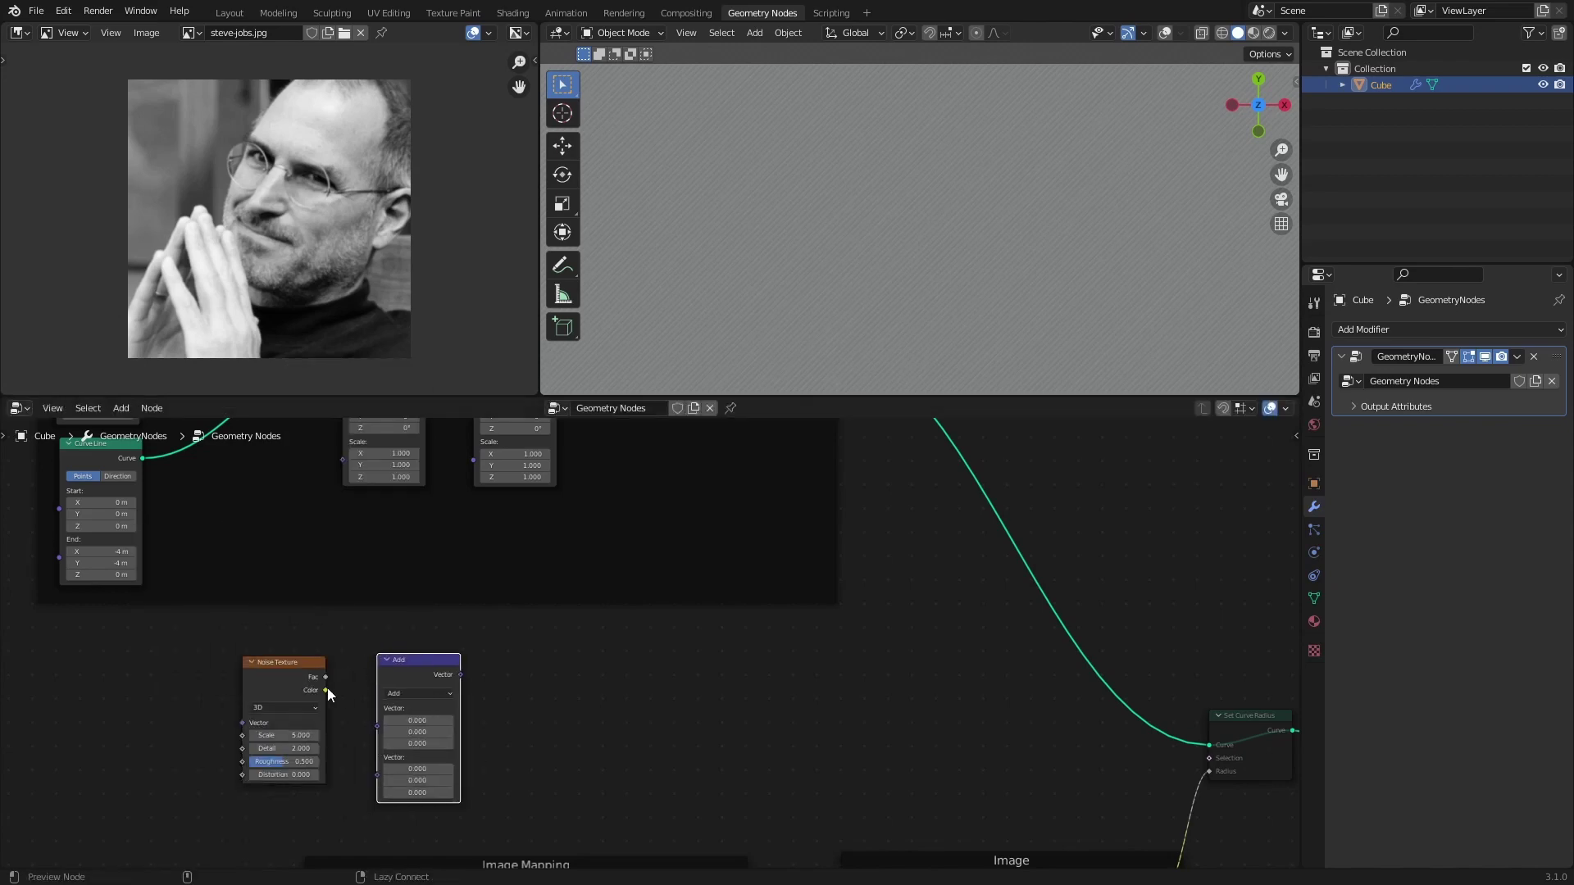
click(444, 705)
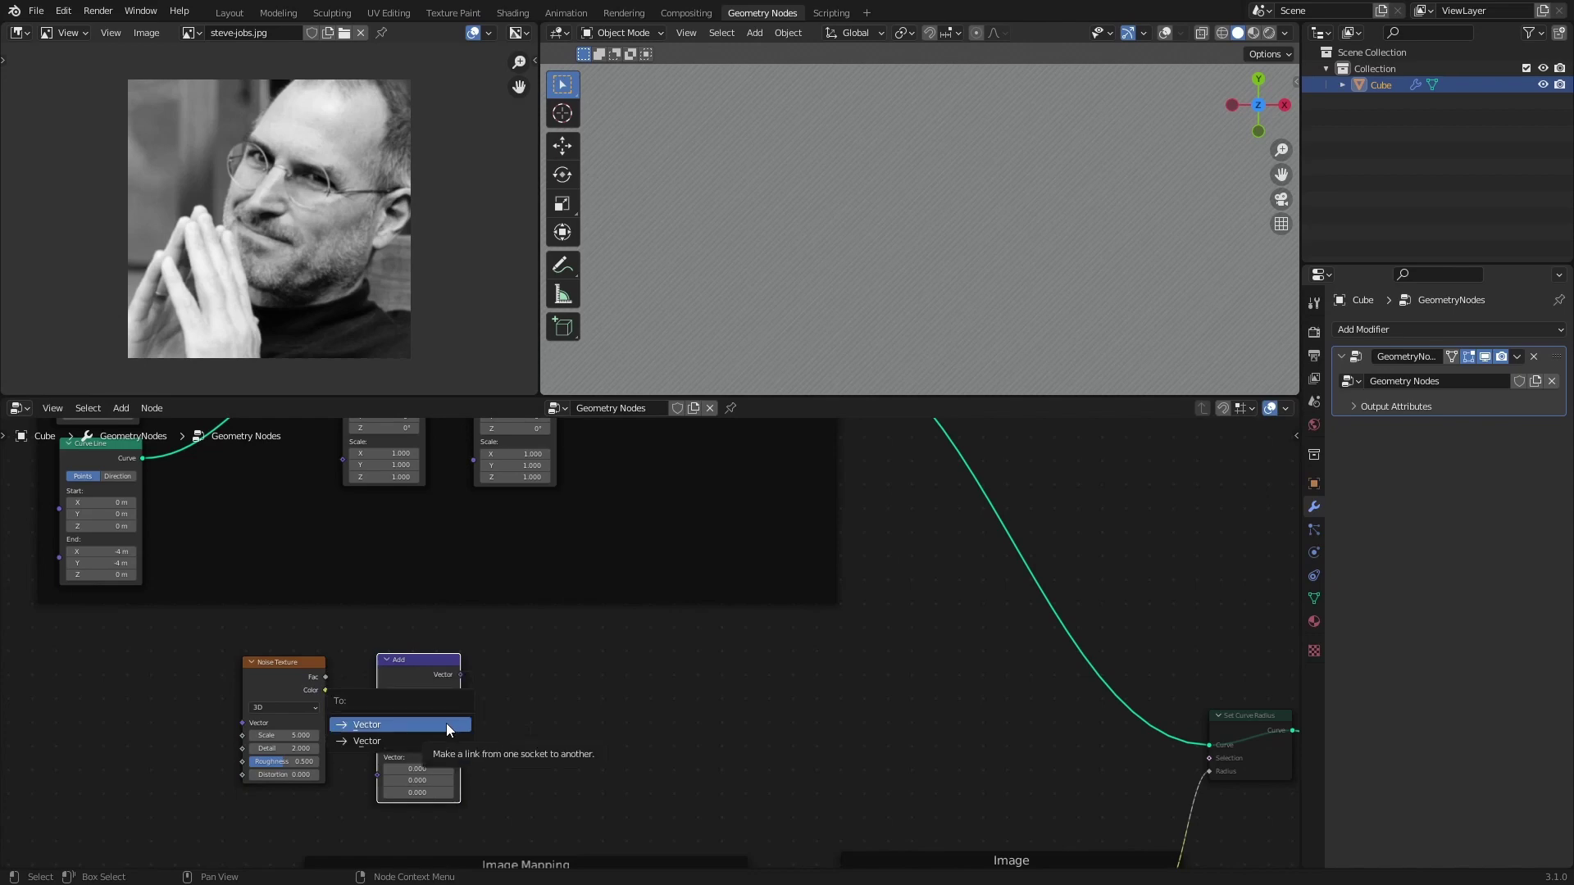
click(446, 723)
scroll(504, 732, up, 2)
click(588, 698)
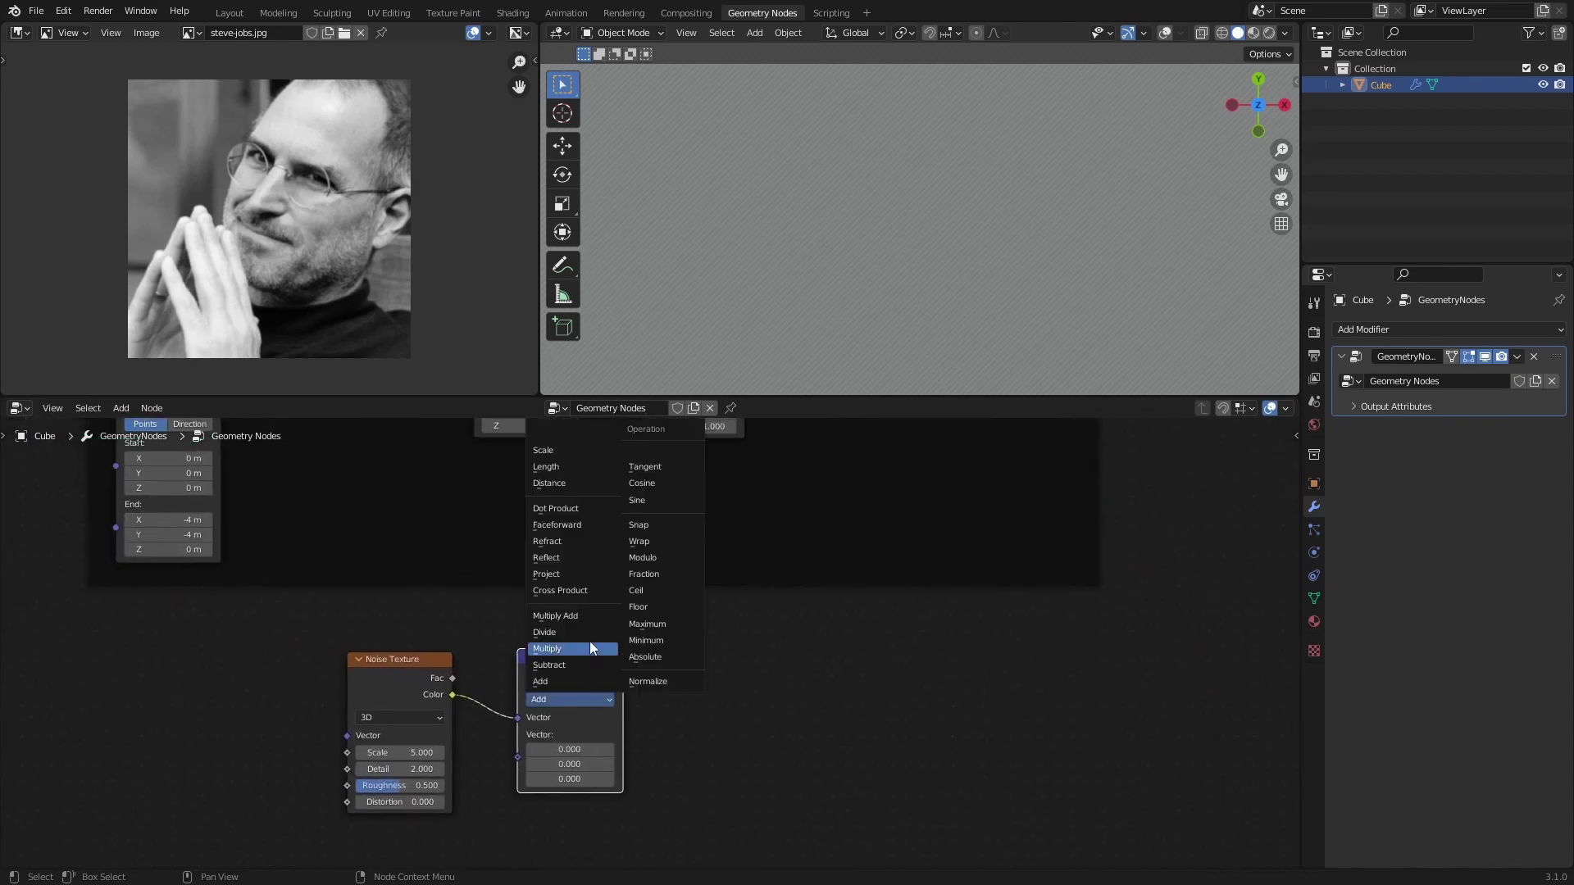
click(571, 664)
drag(569, 749, 569, 779)
text(0.5)
key(Return)
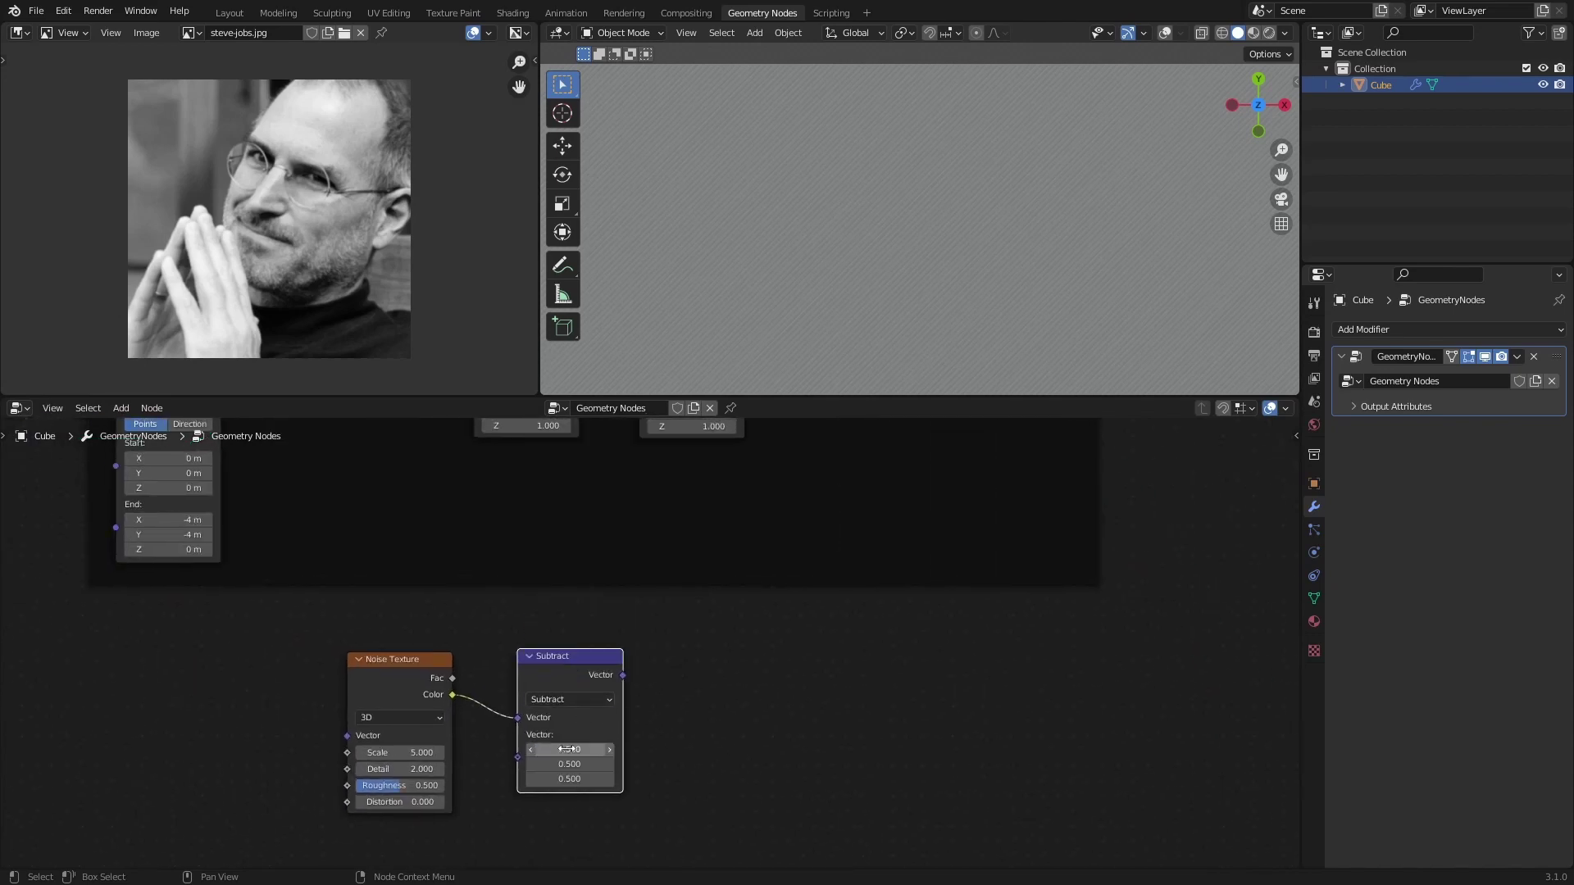
- Insert a Set Position node on the geometry link, driving its Offset with the Subtract result
scroll(656, 647, down, 3)
middle_drag(830, 719, 633, 747)
key(shift+a)
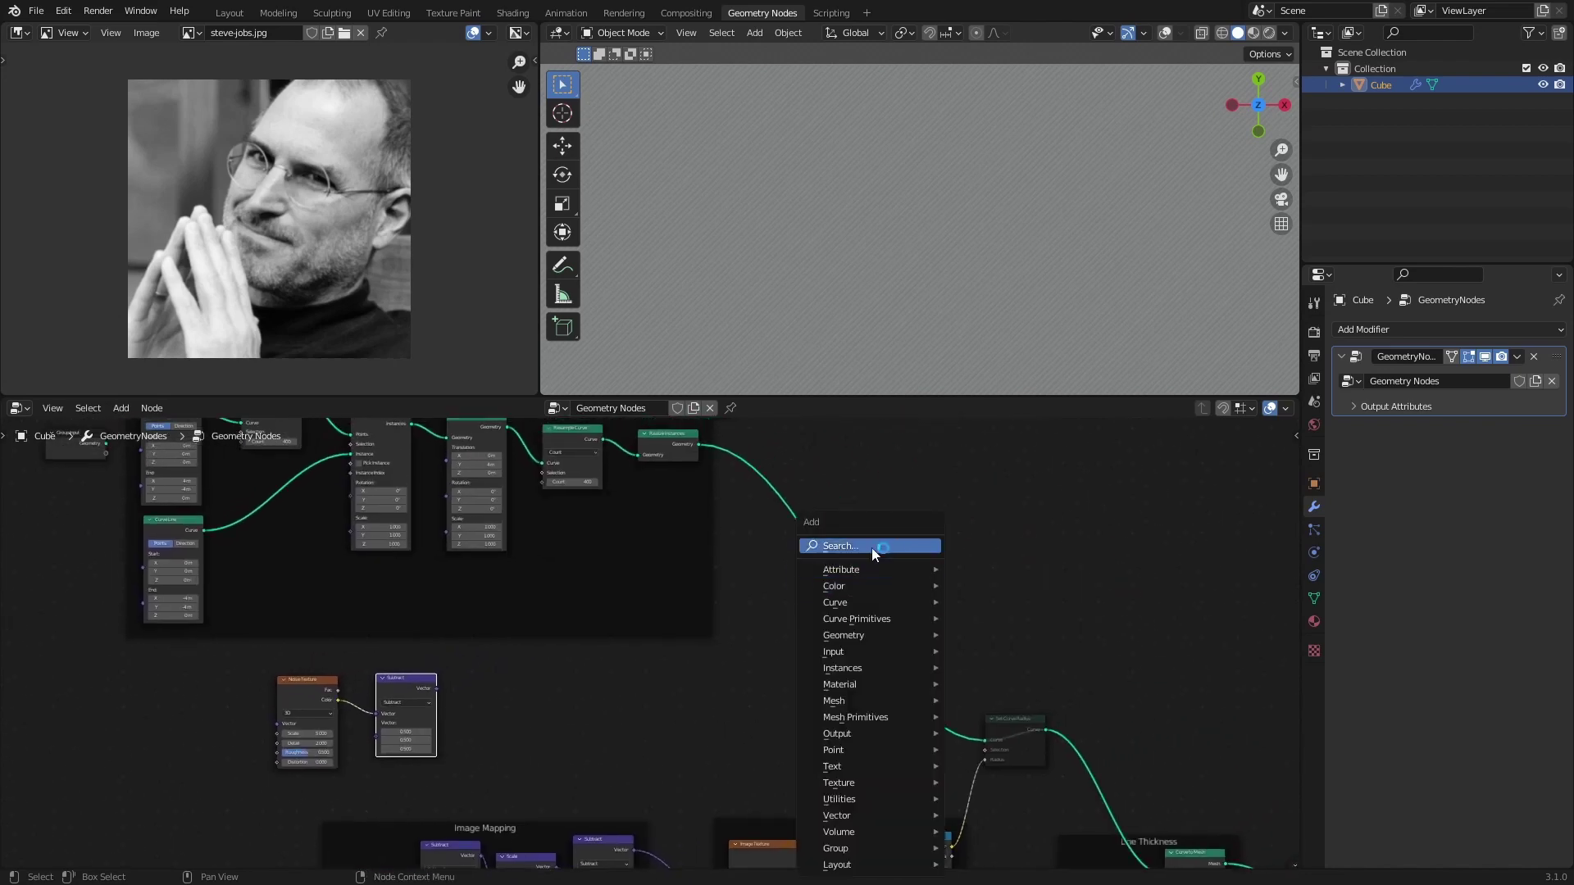
text(set)
click(890, 594)
click(850, 629)
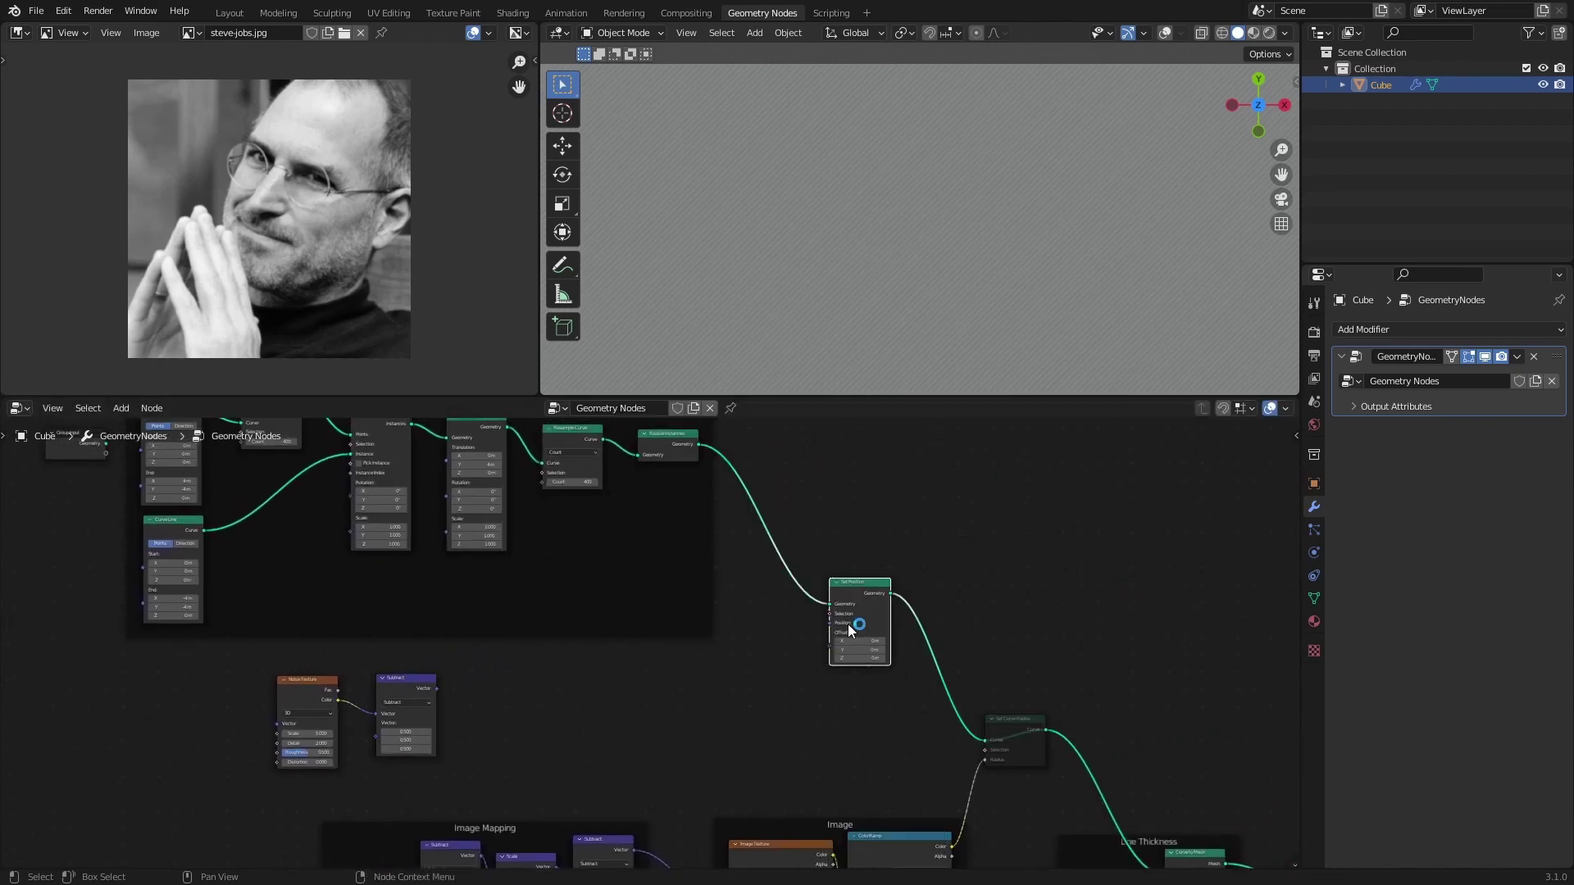
drag(433, 688, 830, 633)
- Set the Noise Texture to Scale 1, Detail 0, Roughness 1 and Distortion 0
scroll(936, 257, down, 2)
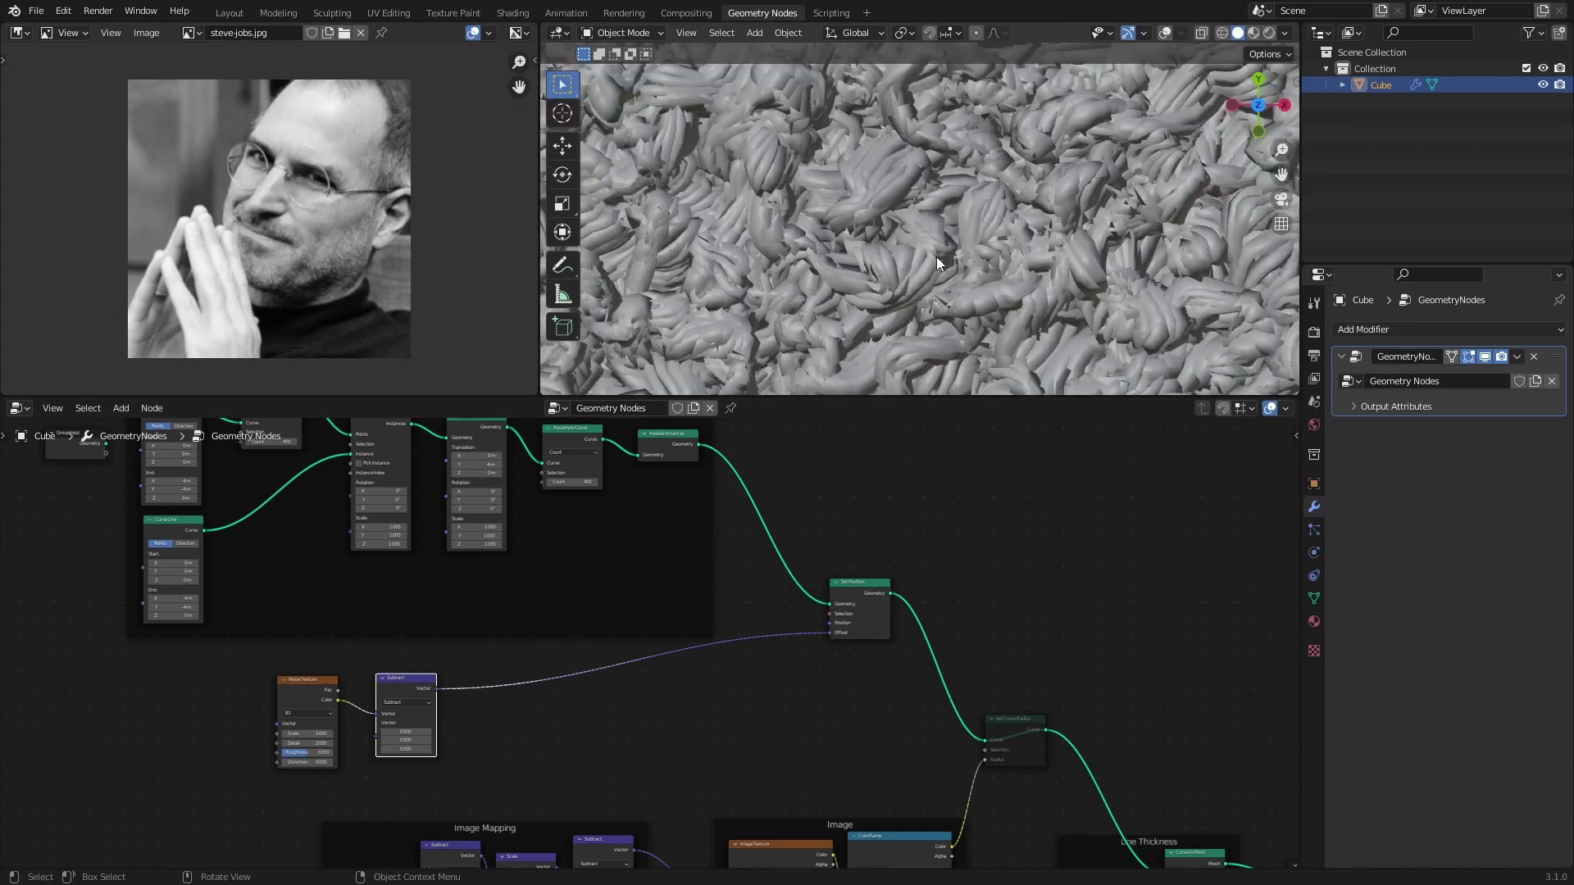
scroll(936, 257, down, 3)
scroll(705, 739, up, 3)
scroll(917, 301, down, 2)
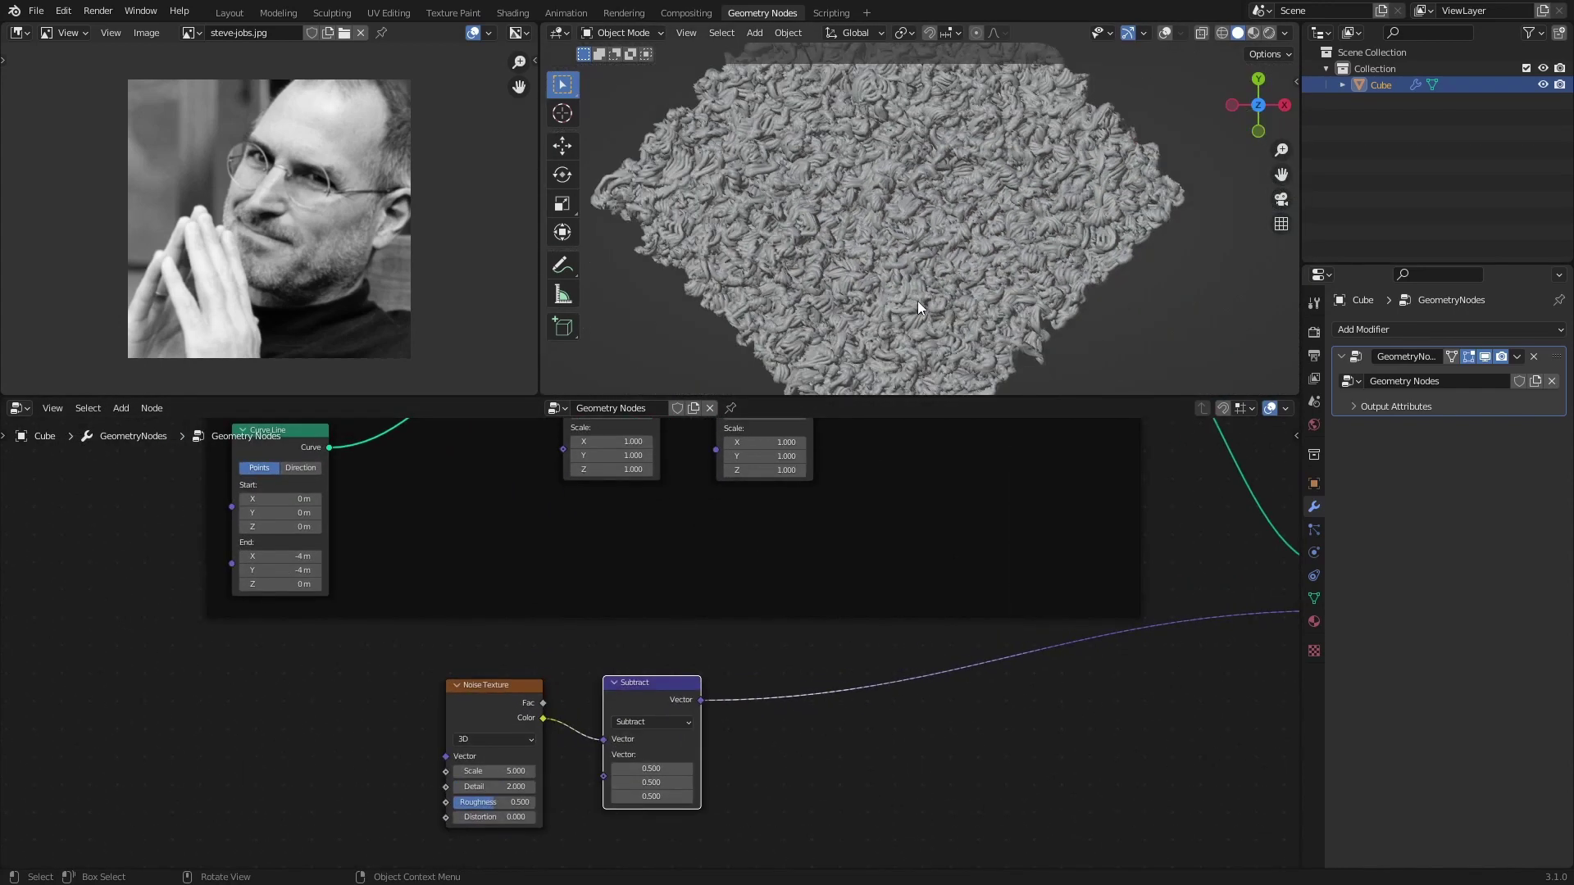
scroll(542, 783, up, 3)
scroll(541, 784, up, 1)
double_click(569, 680)
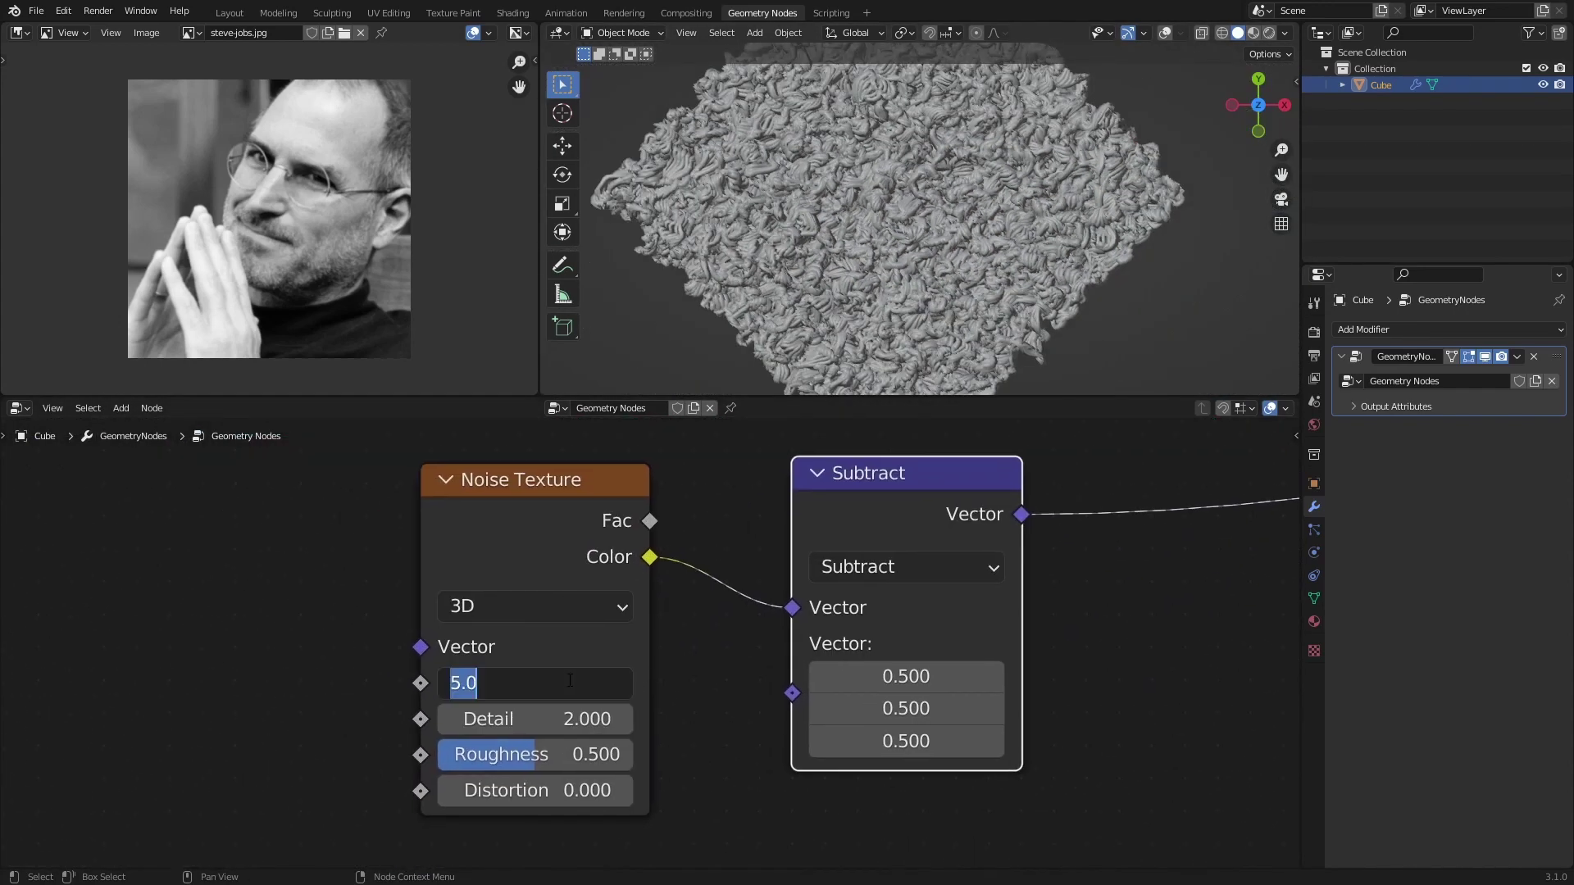
text(1)
key(Tab)
text(0)
key(Tab)
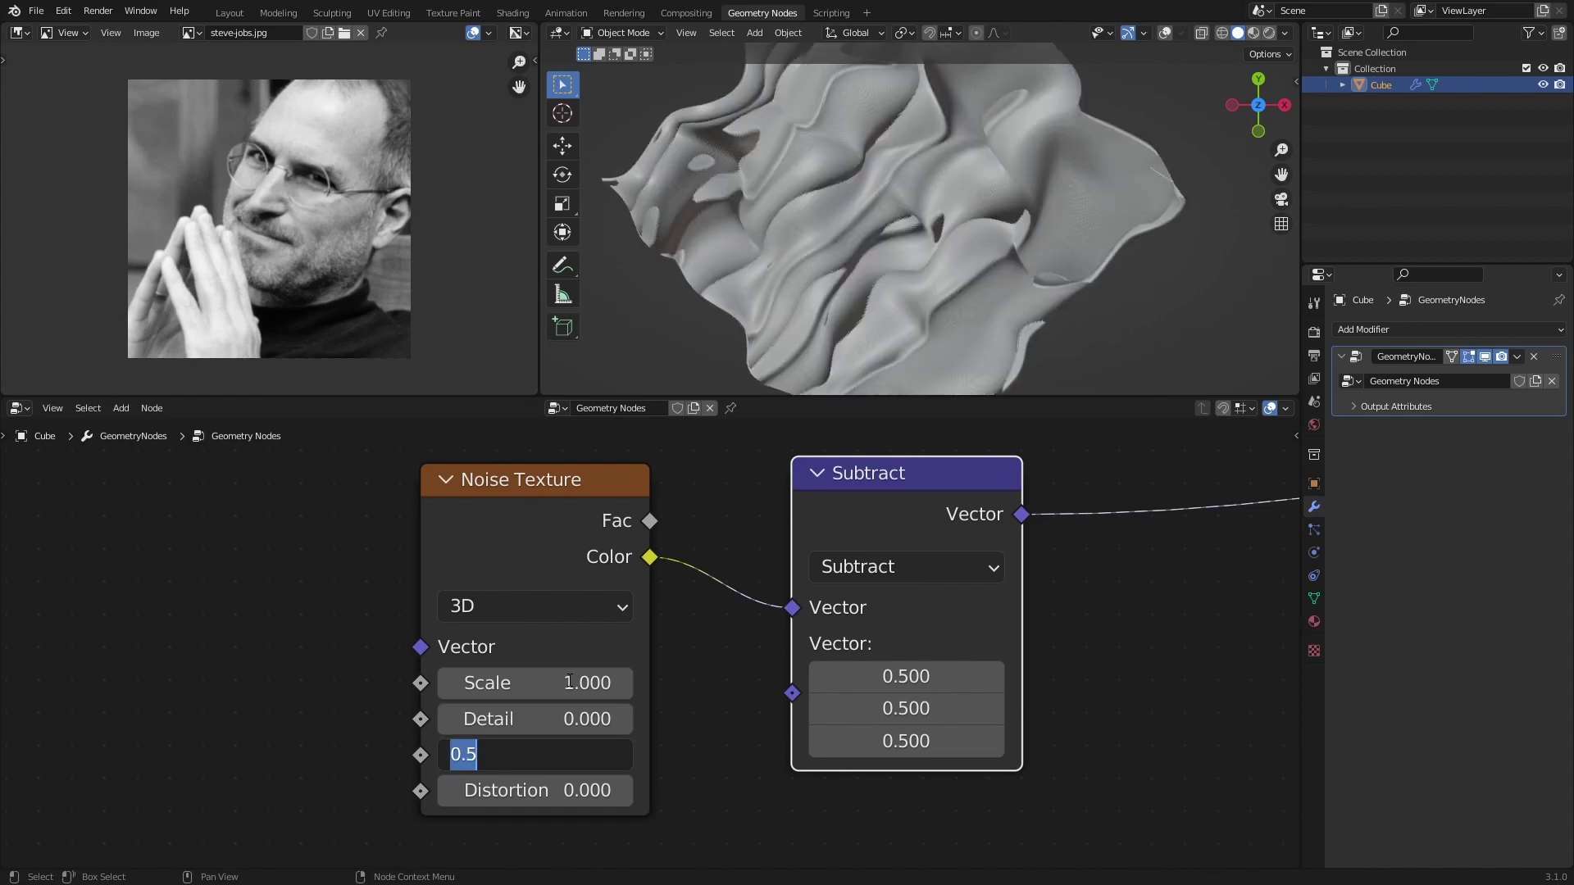
text(1)
key(Tab)
key(Return)
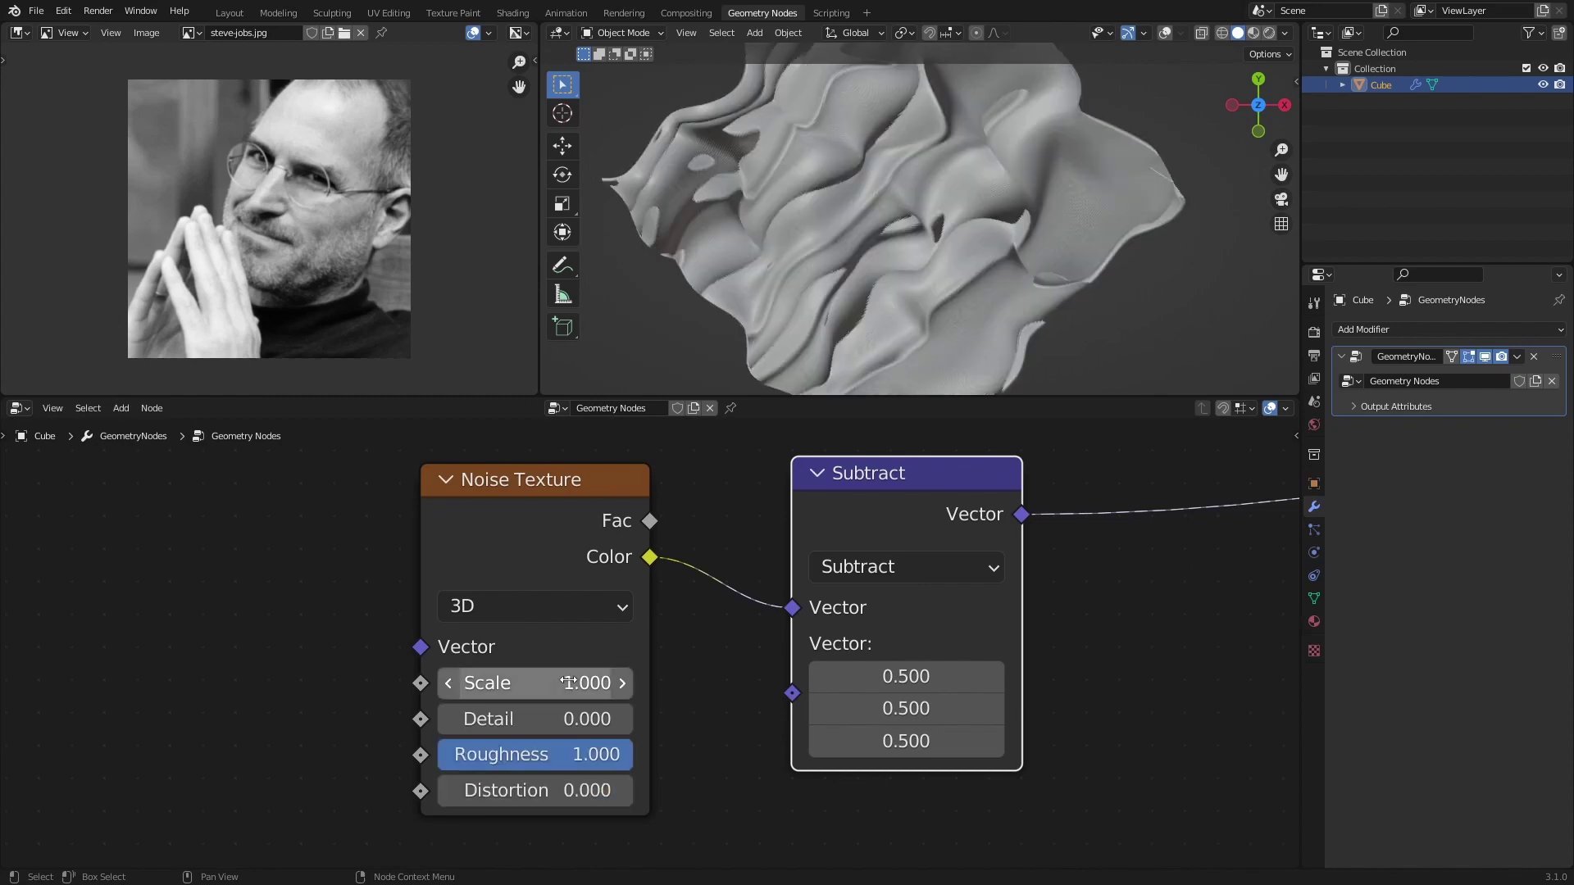
- Scale the noise offset by 0.7 with a duplicated Vector Math node before Set Position
scroll(1084, 629, down, 2)
middle_drag(1085, 629, 877, 694)
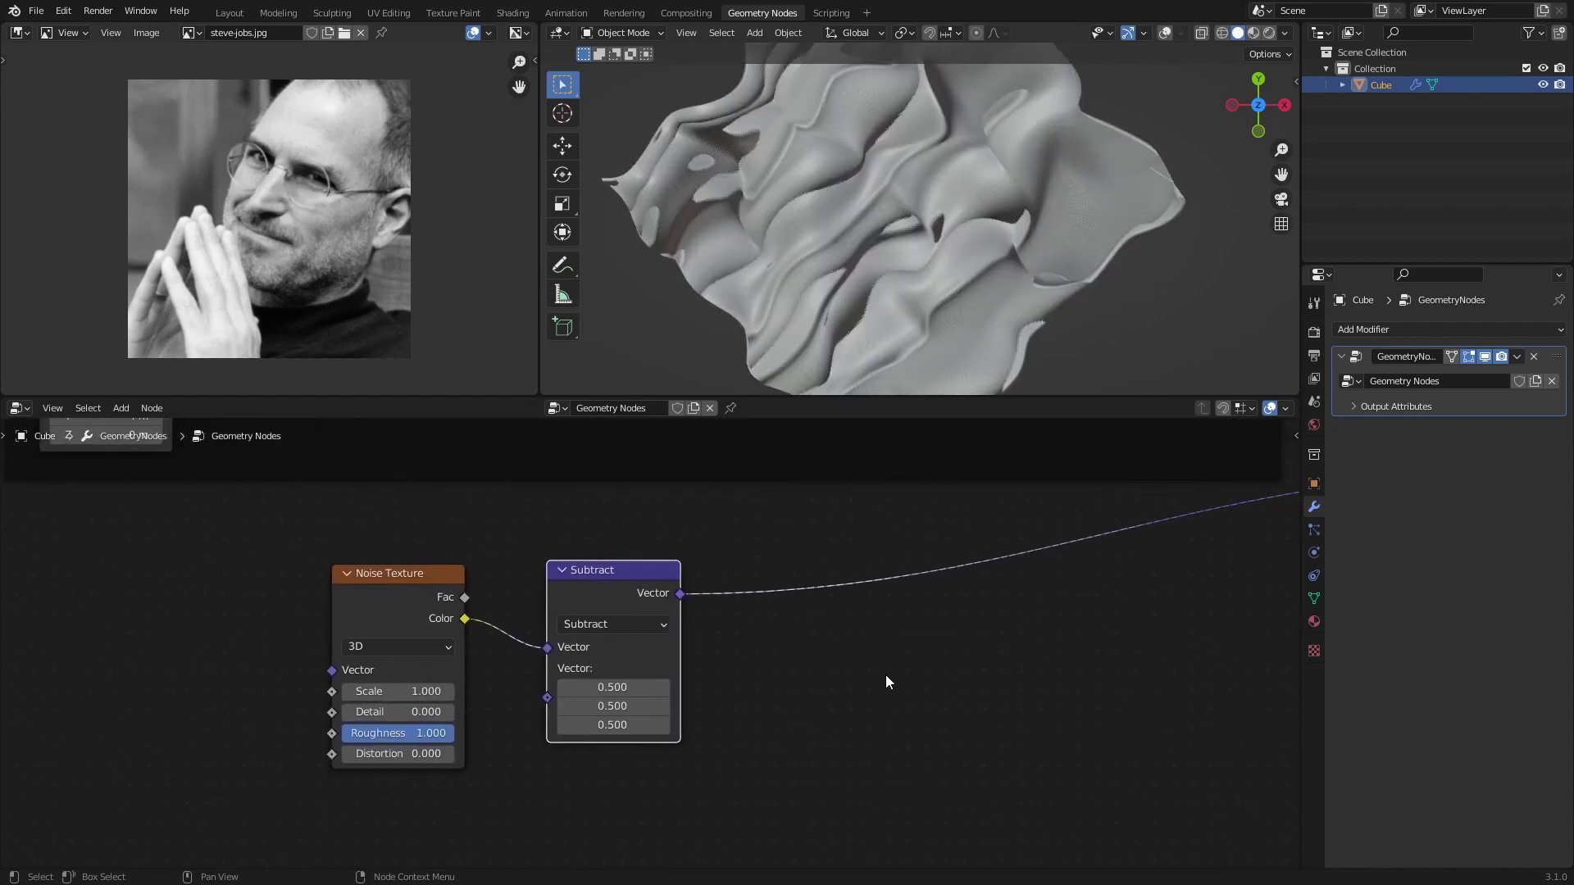
middle_drag(656, 632, 481, 705)
key(shift+d)
click(656, 656)
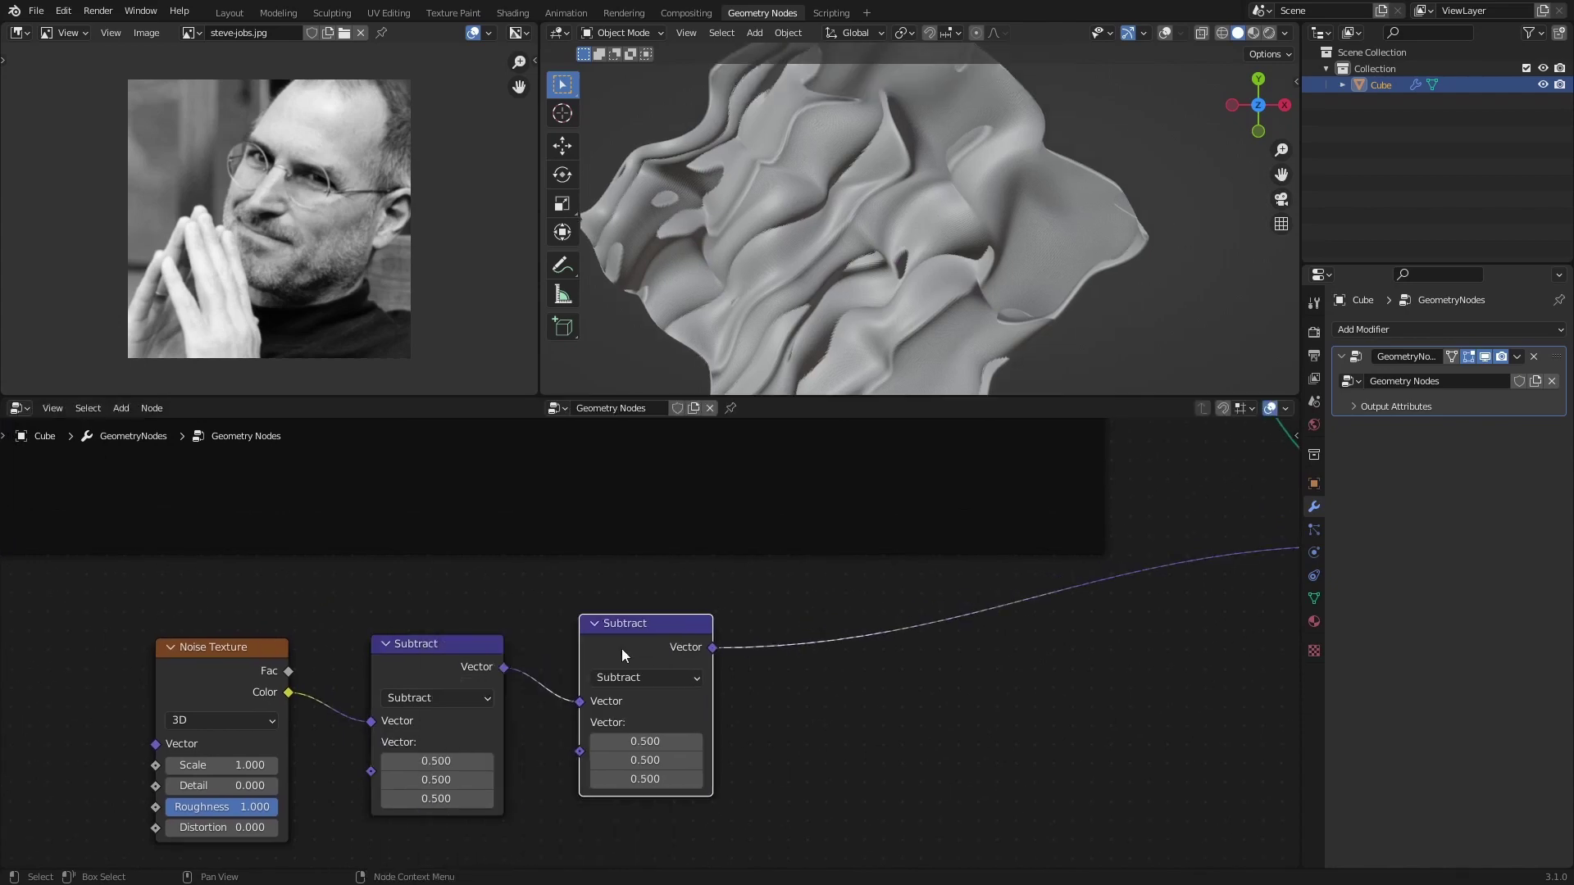
click(644, 365)
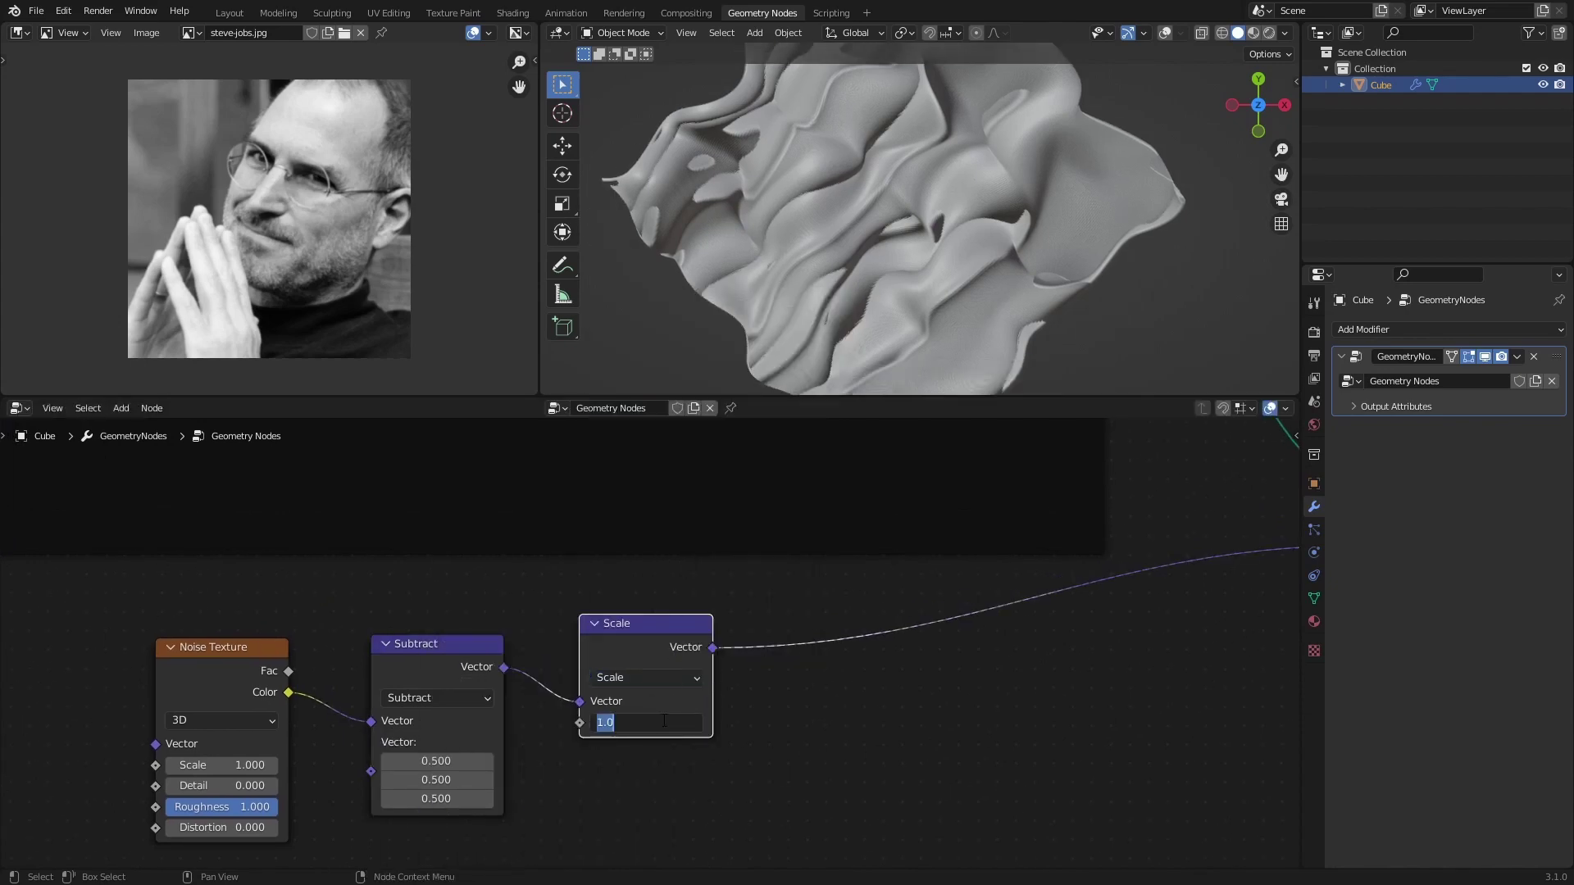
text(0.7)
key(Return)
scroll(902, 709, down, 1)
mouse_move(902, 709)
middle_down()
mouse_move(775, 739)
mouse_move(759, 692)
middle_up()
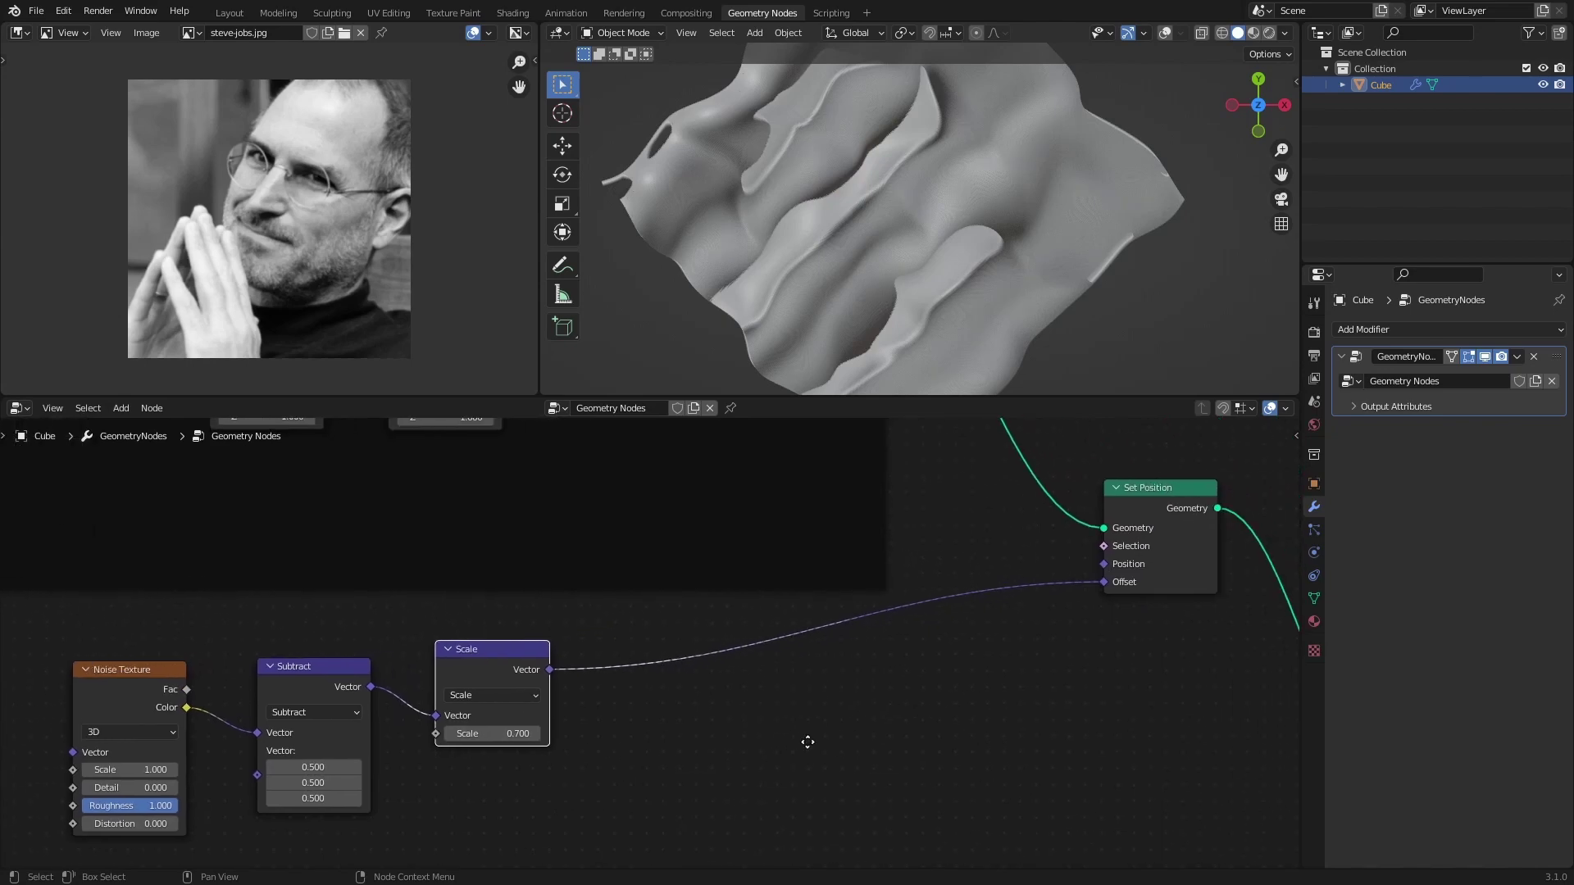
- Insert Separate XYZ and Combine XYZ into the Scale-to-Offset link, connecting X and Y
key(shift+a)
click(745, 547)
text(se)
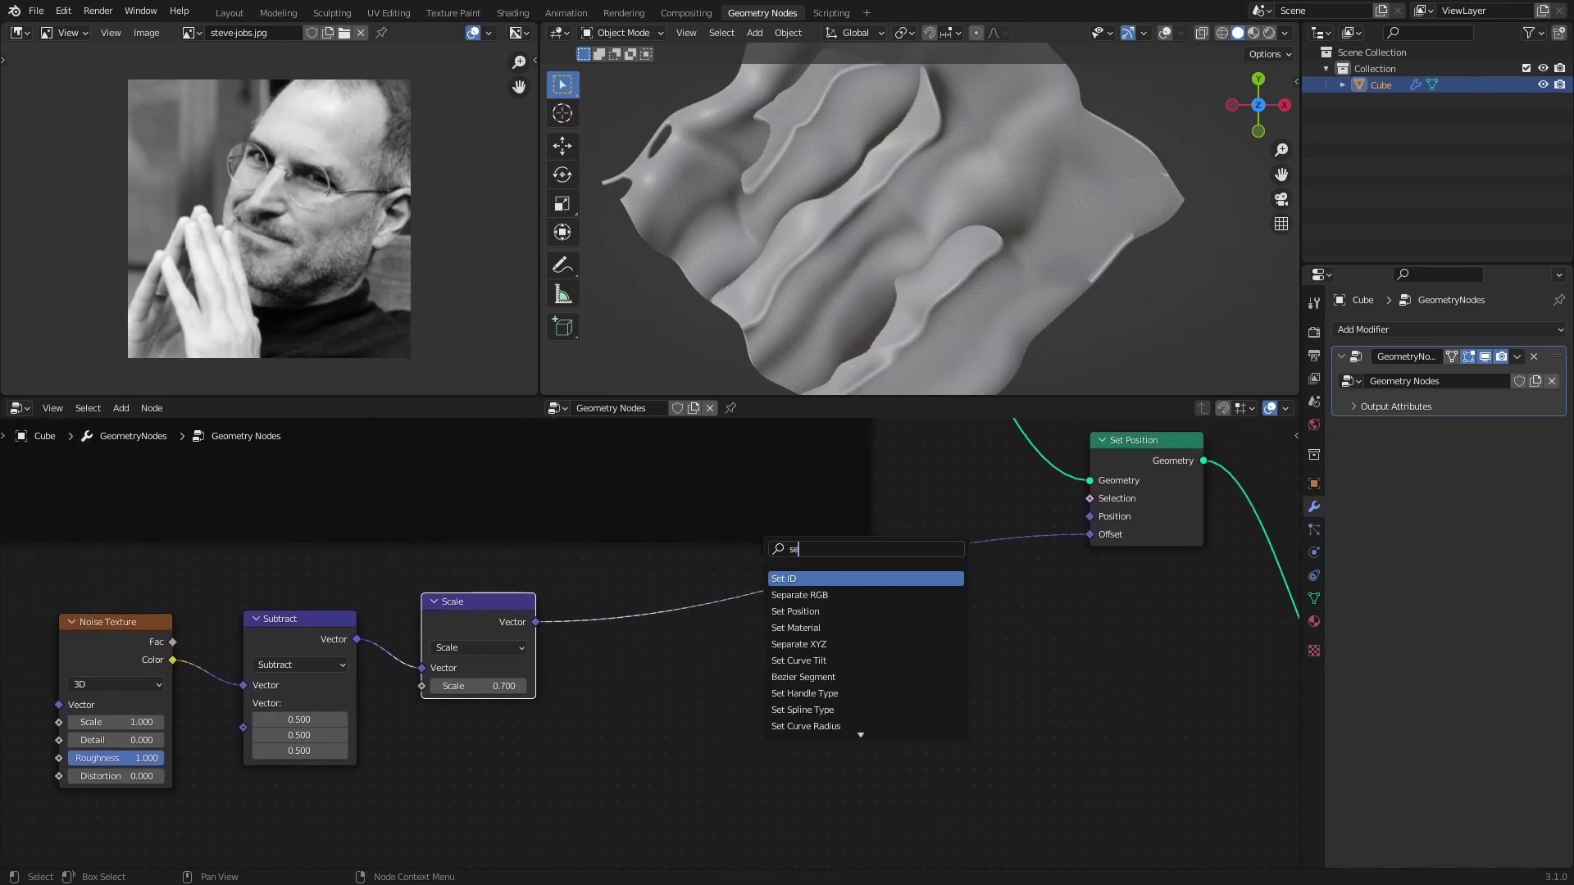
text(pta)
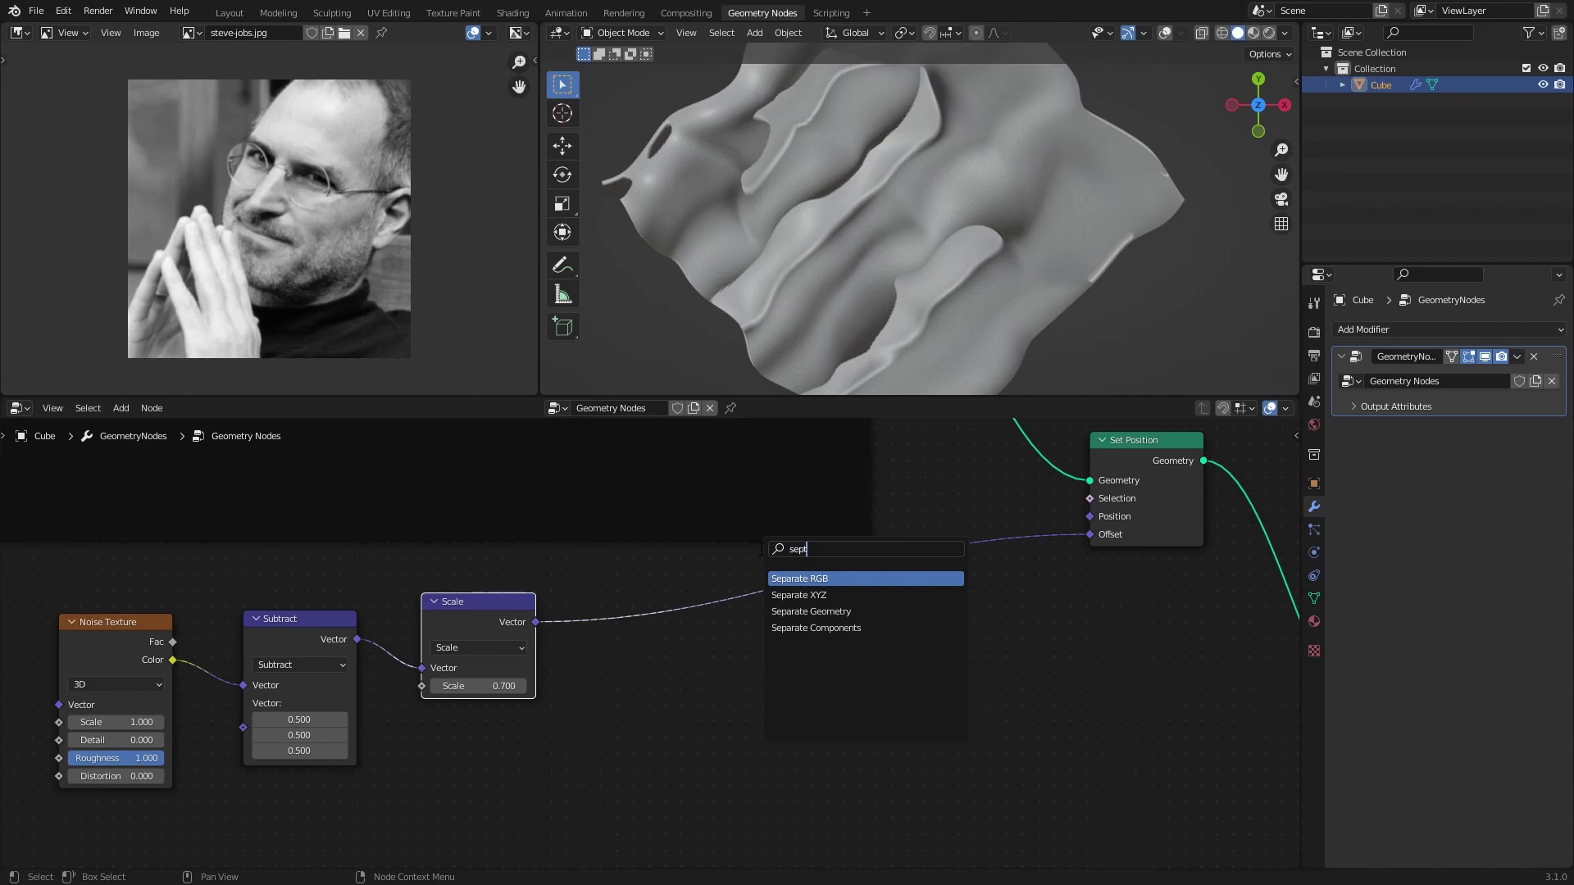
key(BackSpace)
text(rate)
key(Down)
key(Return)
click(596, 586)
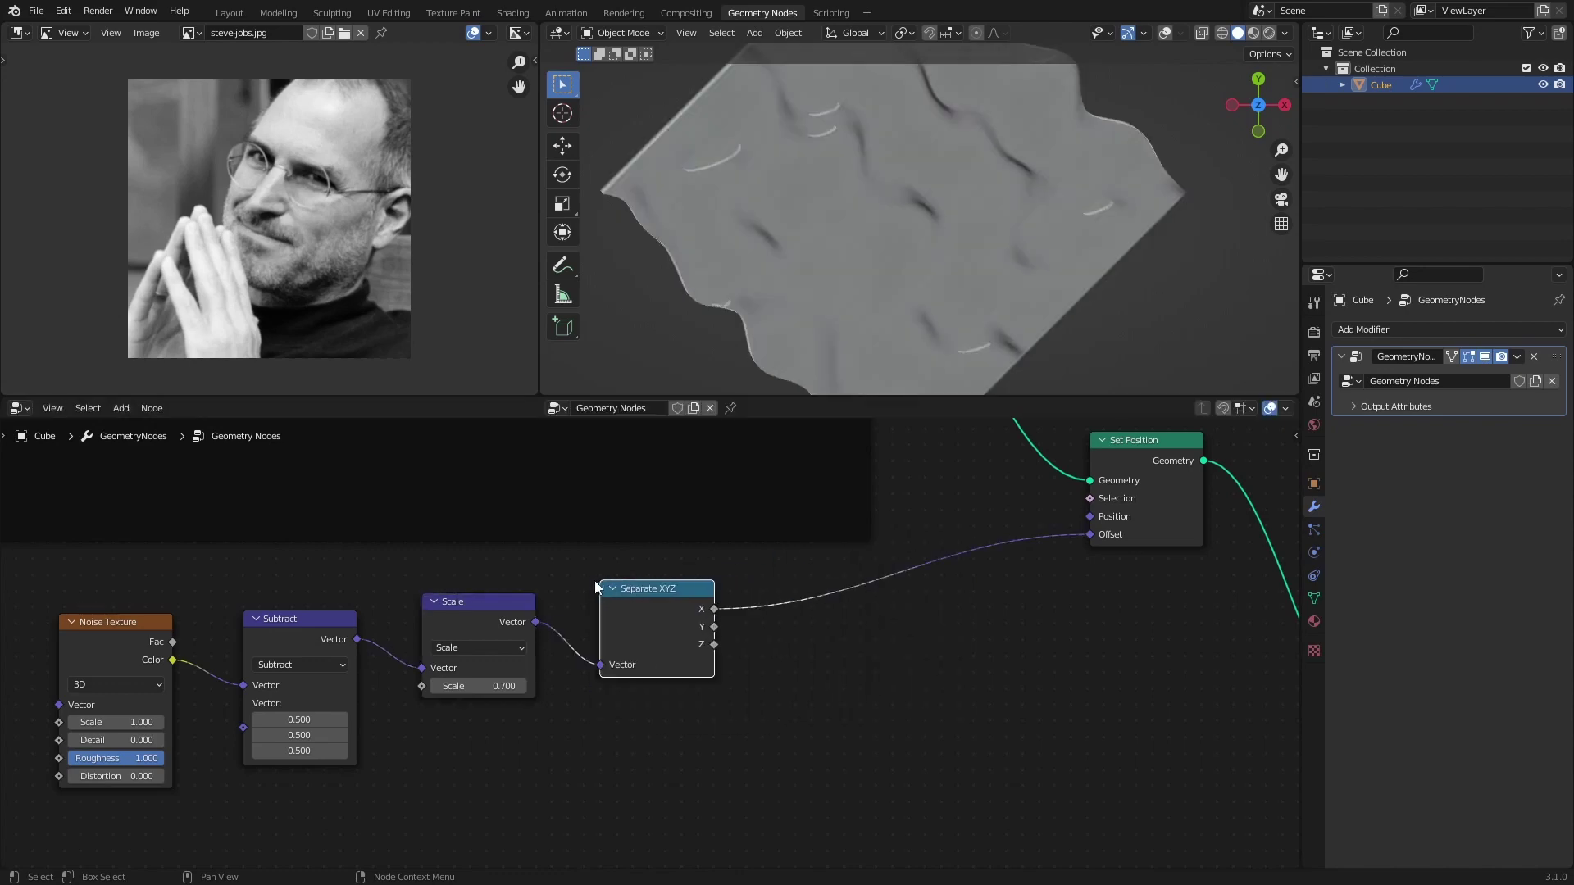
drag(1089, 534, 955, 541)
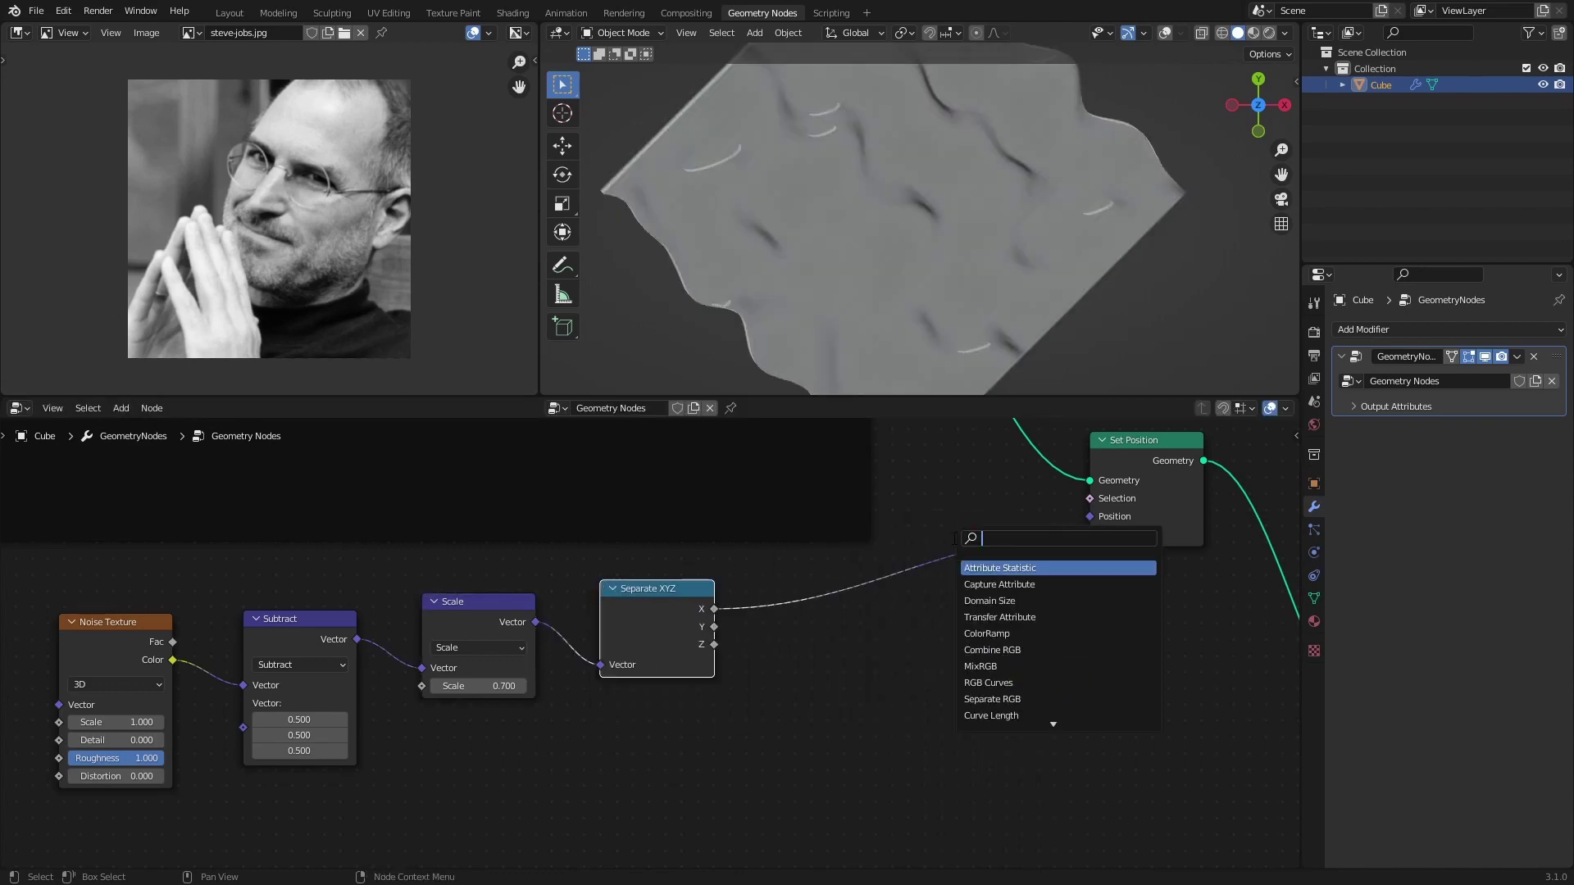
key(Down)
key(Down)
key(Return)
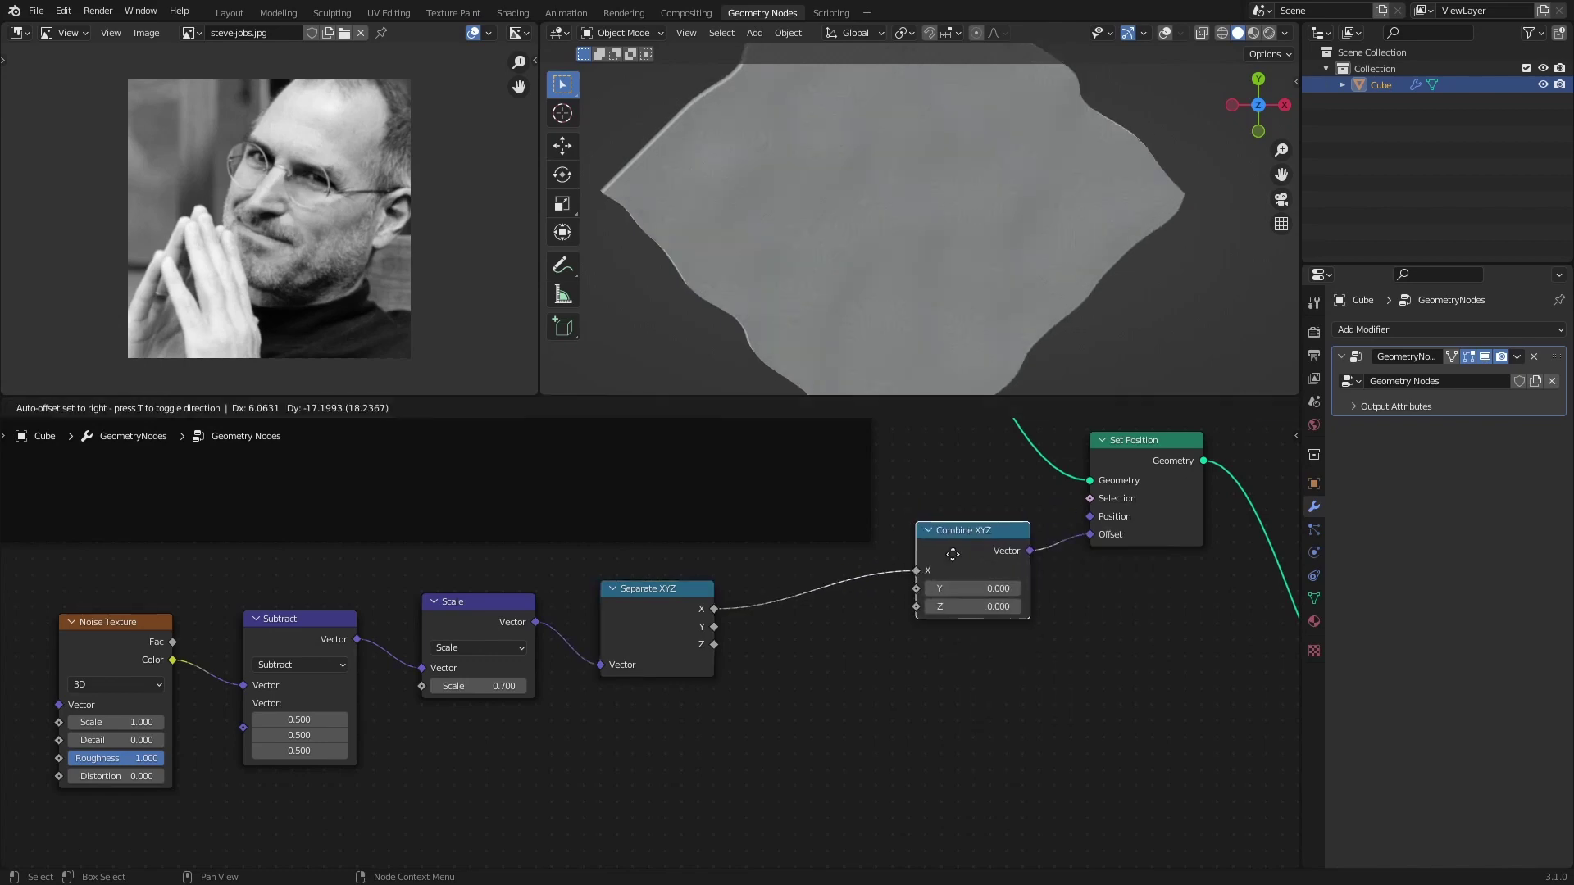
click(728, 632)
drag(714, 627, 918, 628)
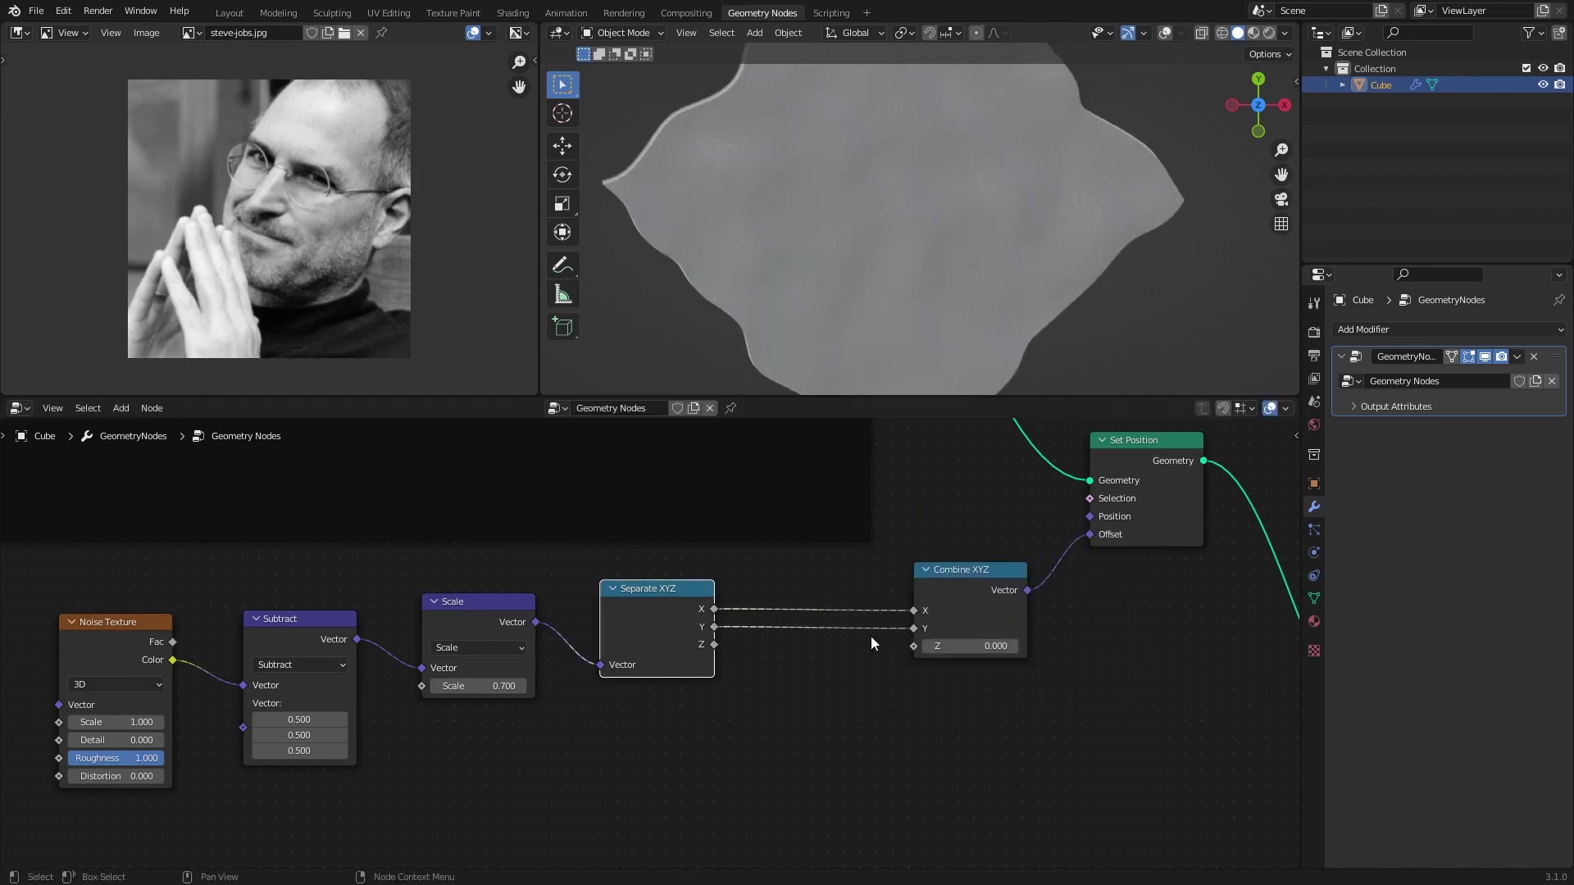
- Route Z through a Math node set to Multiply with value 1.000
key(shift+a)
click(751, 547)
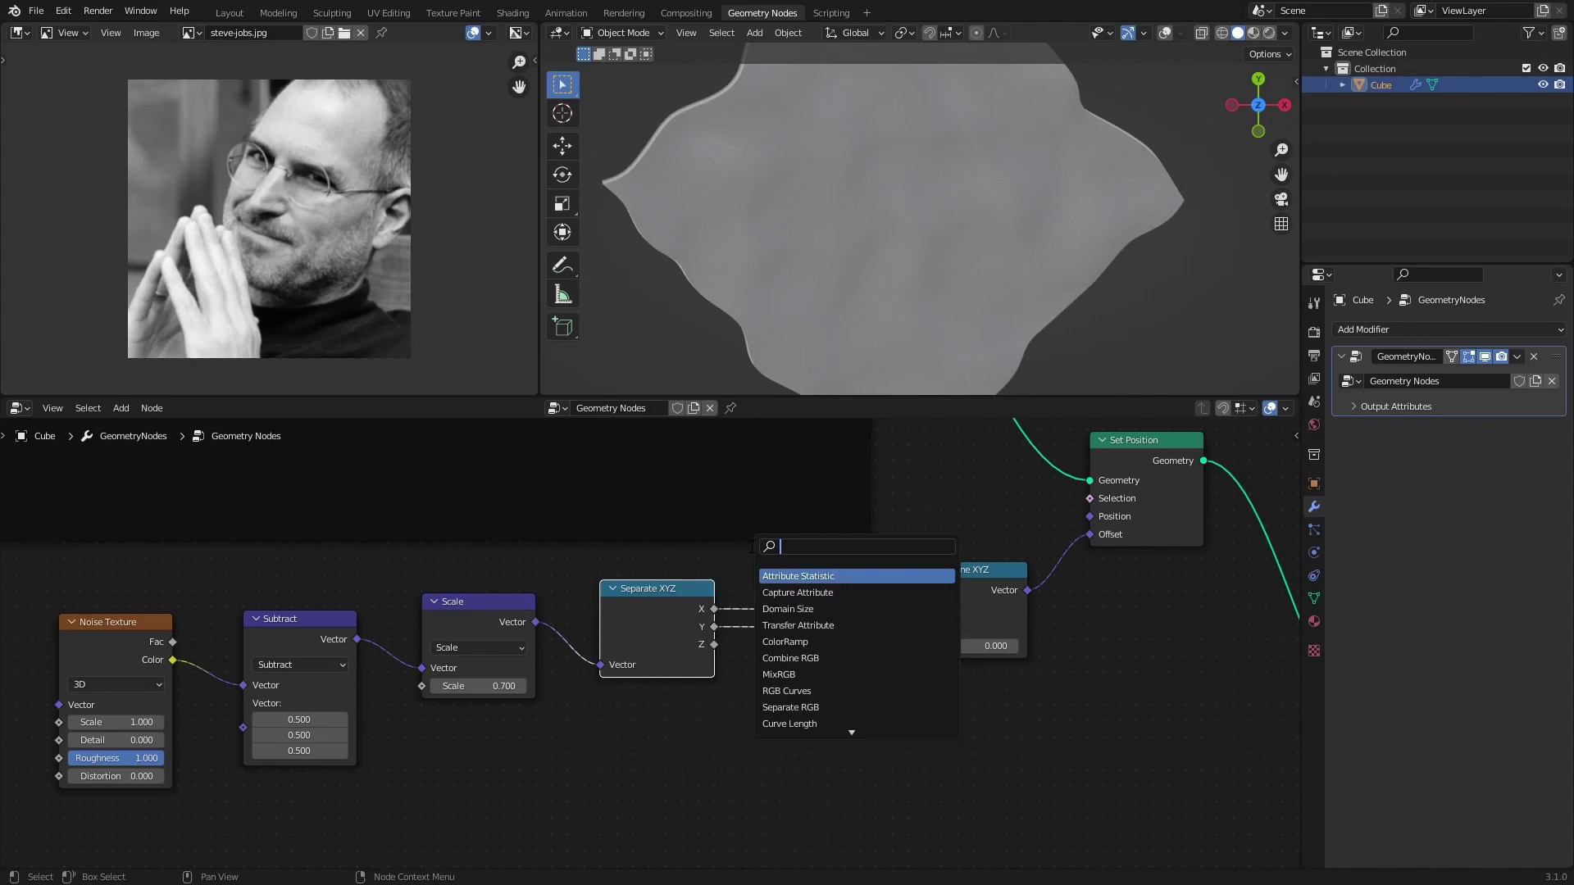
text(math)
key(Return)
click(740, 660)
drag(714, 645, 726, 651)
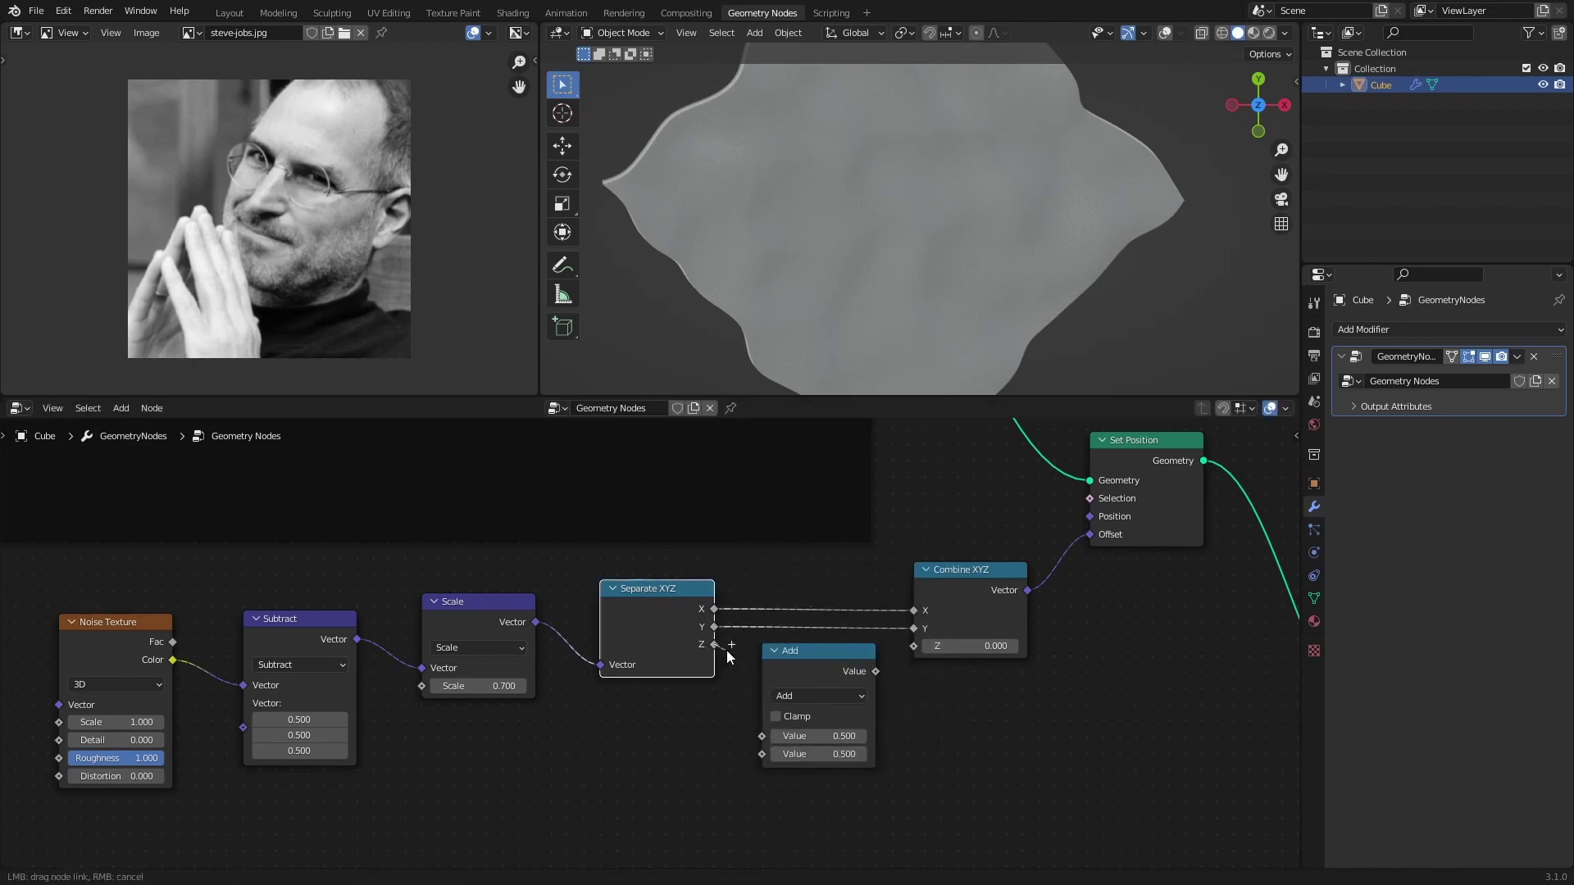
drag(909, 648, 911, 647)
click(820, 696)
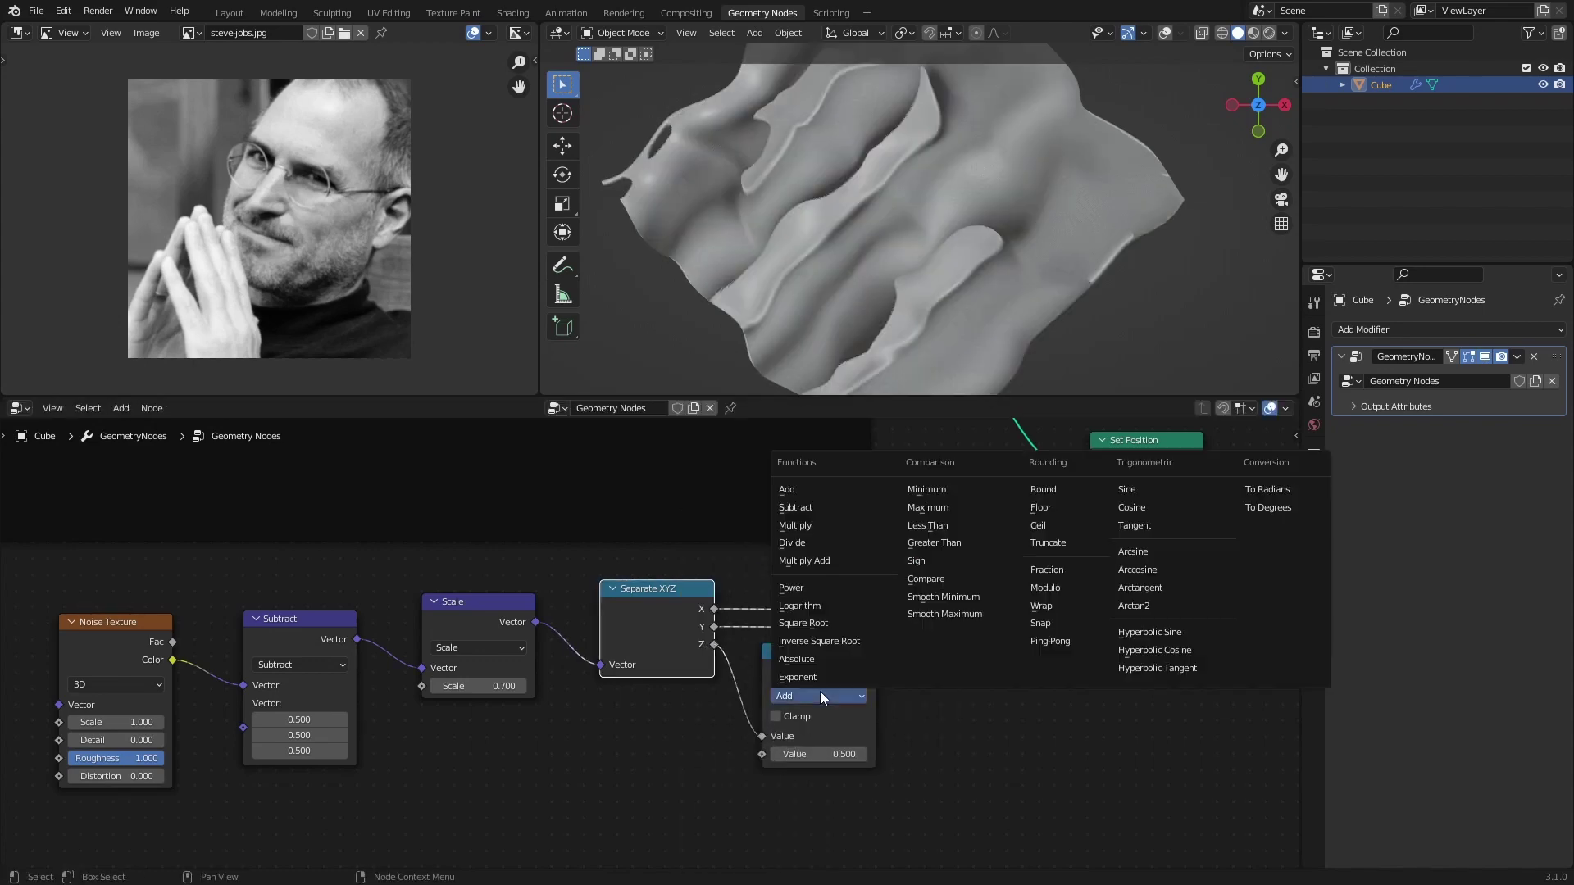
click(814, 525)
text(1)
key(Return)
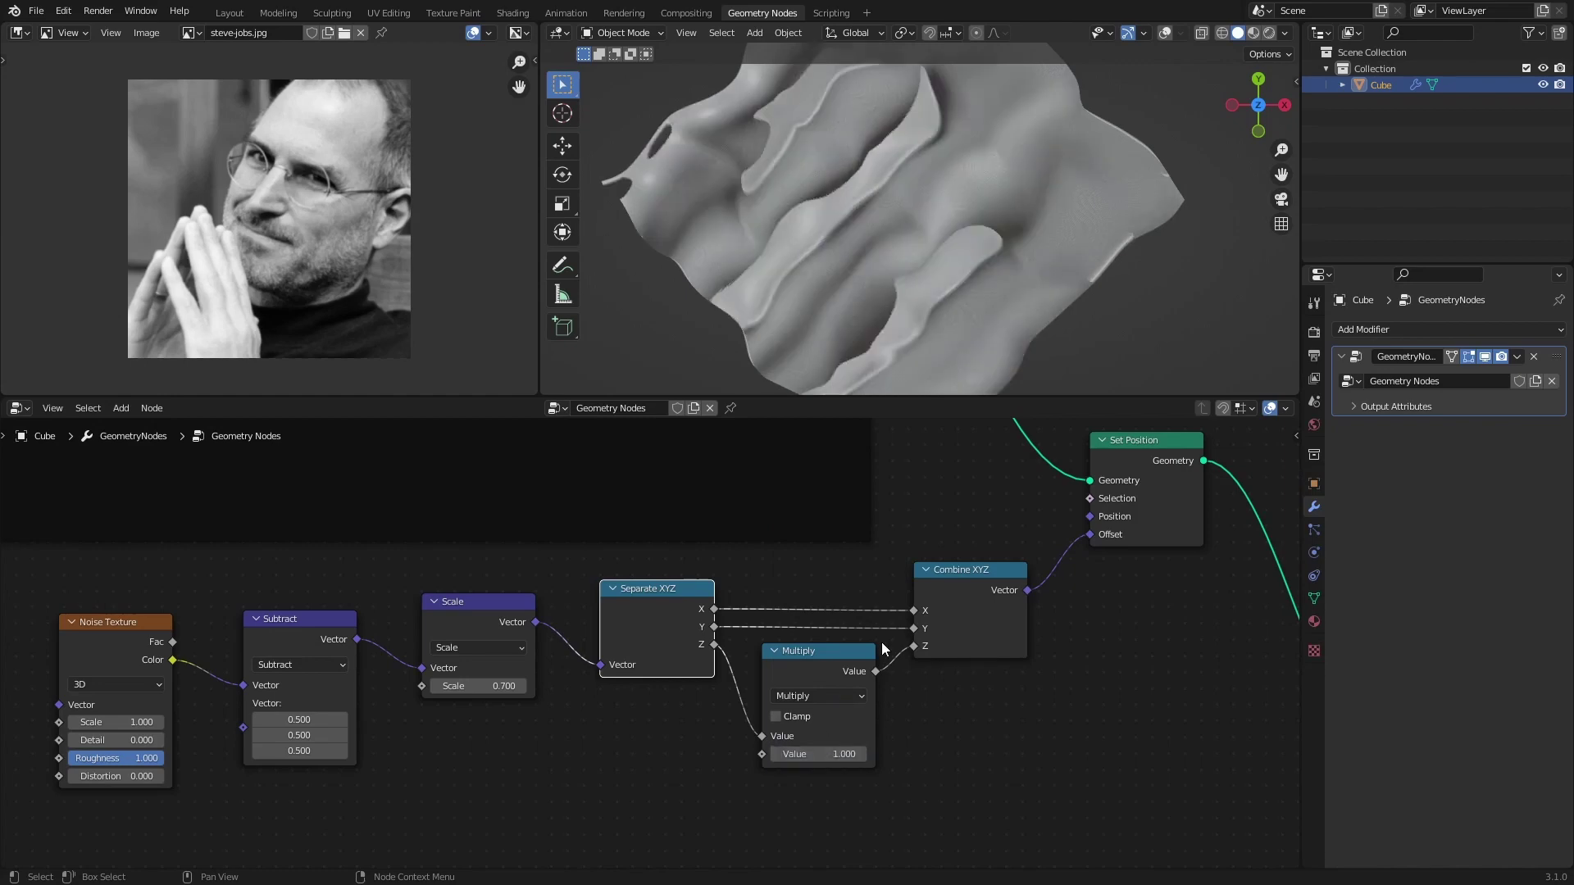
middle_drag(828, 262, 948, 164)
- Unmute the Set Curve Radius node so the portrait shows as hatched lines
scroll(1129, 602, down, 2)
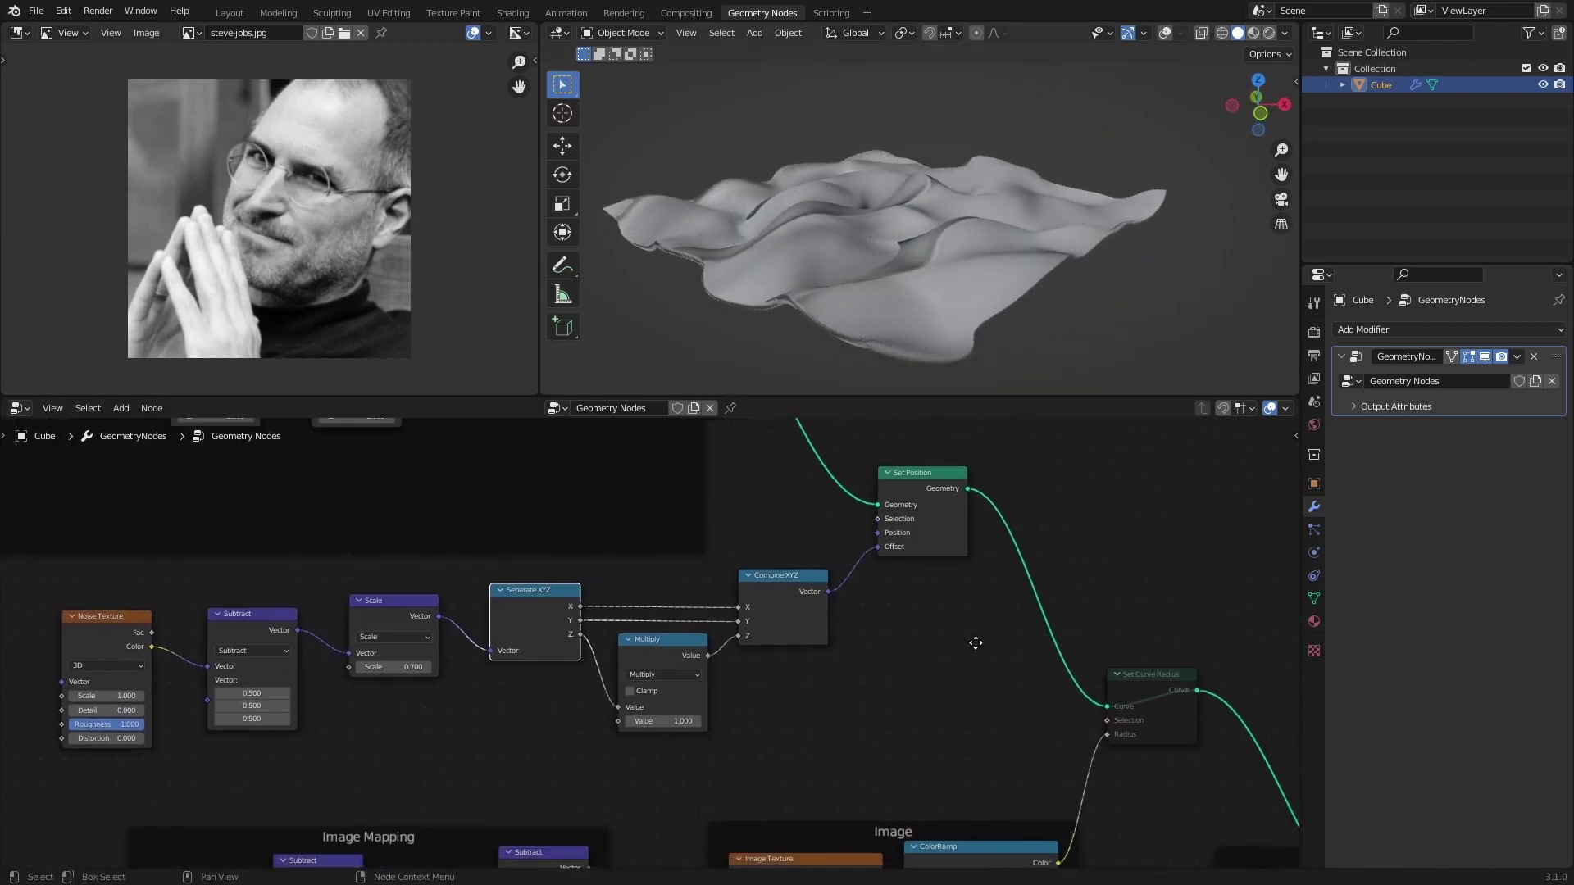
middle_drag(973, 639, 692, 566)
key(m)
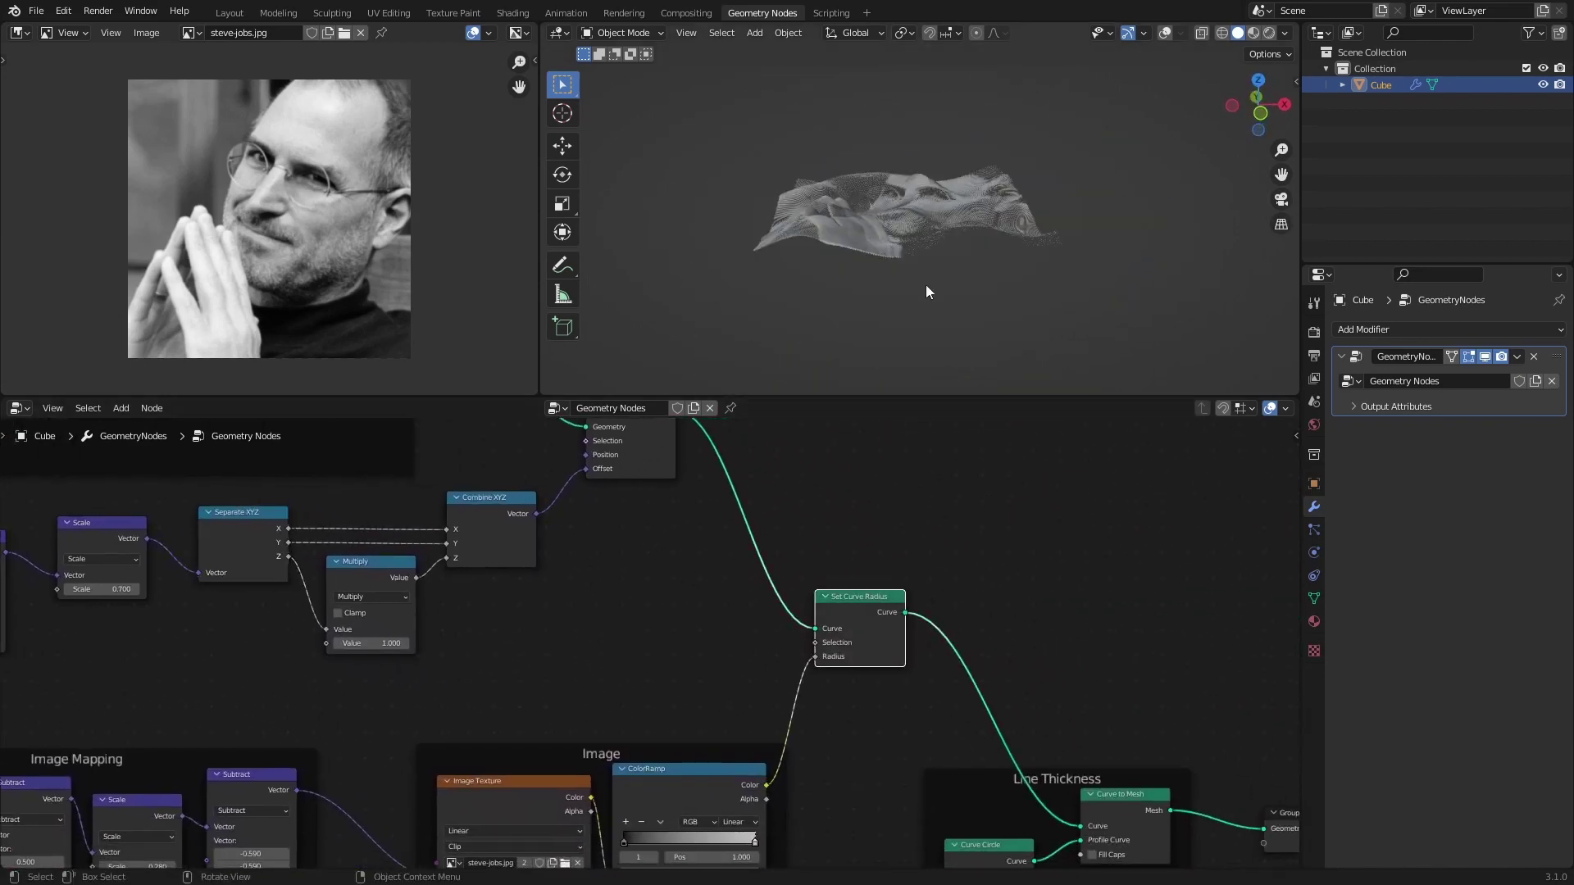
mouse_move(926, 284)
middle_down()
mouse_move(927, 245)
mouse_move(917, 321)
mouse_move(930, 261)
middle_up()
- Test noise Scale values, keep 0.700, and preview the viewport in Rendered shading
scroll(911, 362, up, 3)
scroll(911, 362, down, 2)
scroll(893, 173, up, 3)
scroll(924, 248, up, 3)
scroll(924, 247, up, 2)
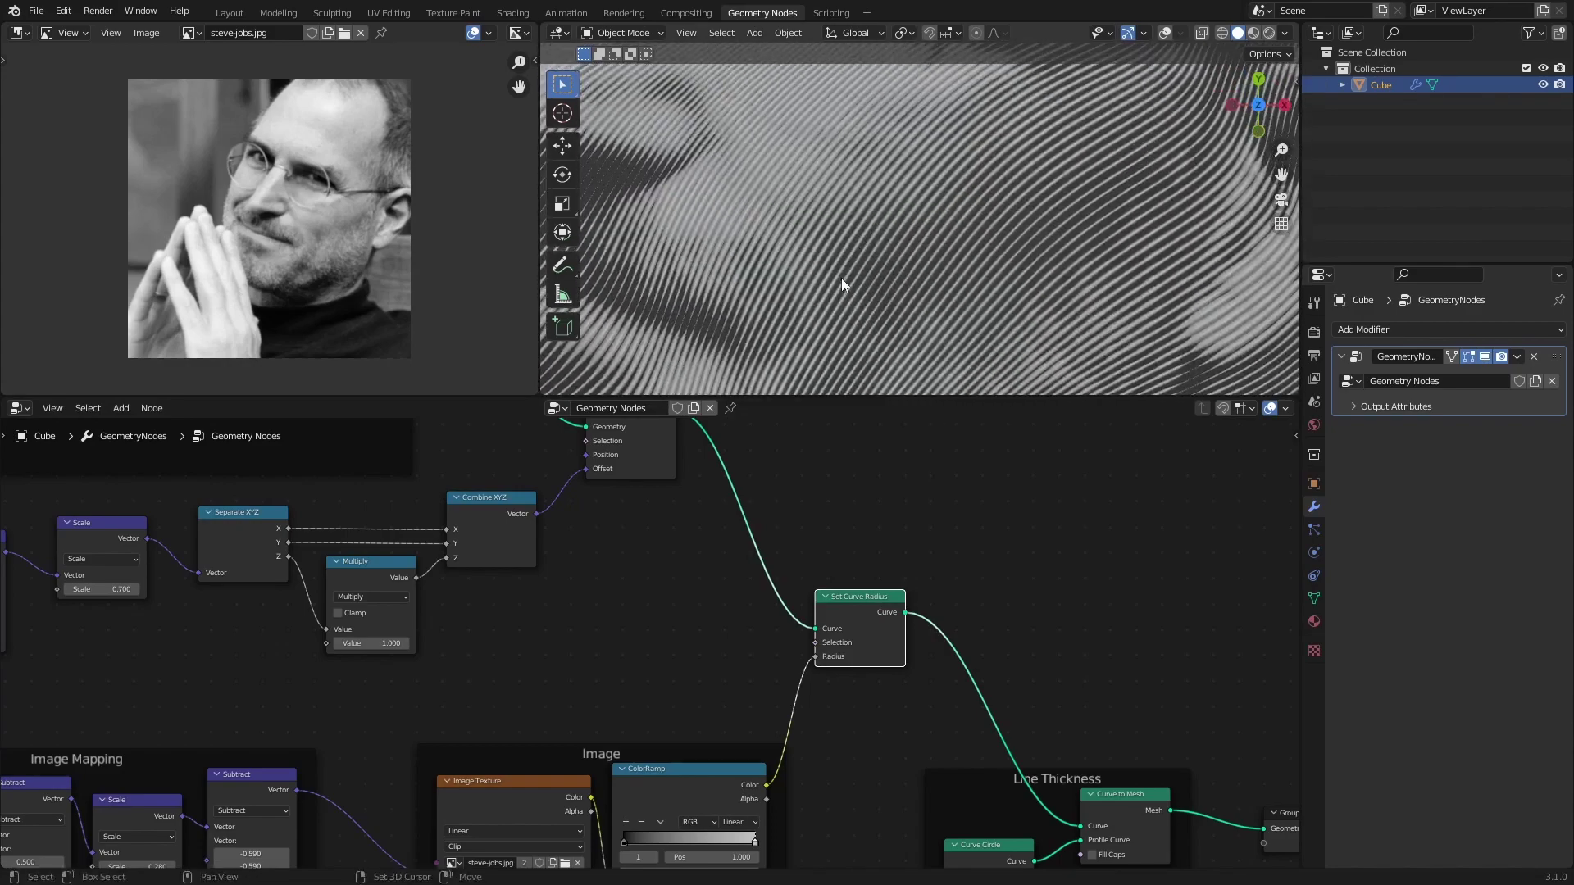
scroll(841, 278, up, 2)
scroll(608, 672, up, 3)
middle_drag(574, 655, 1008, 738)
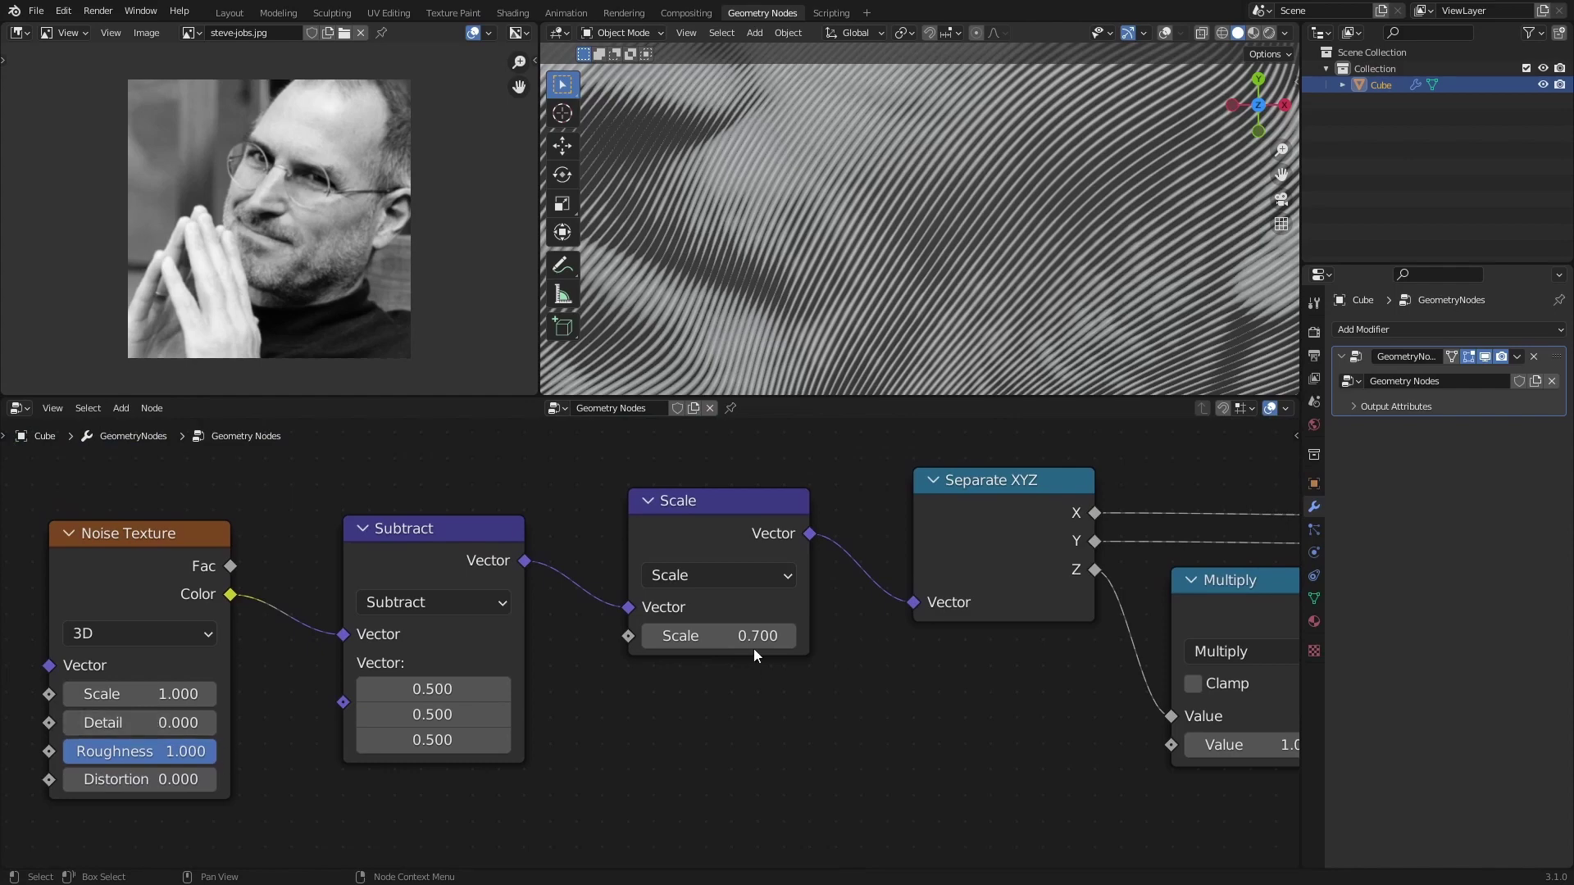
mouse_move(754, 639)
mouse_down()
mouse_move(803, 639)
mouse_move(750, 636)
mouse_up()
scroll(1008, 218, down, 5)
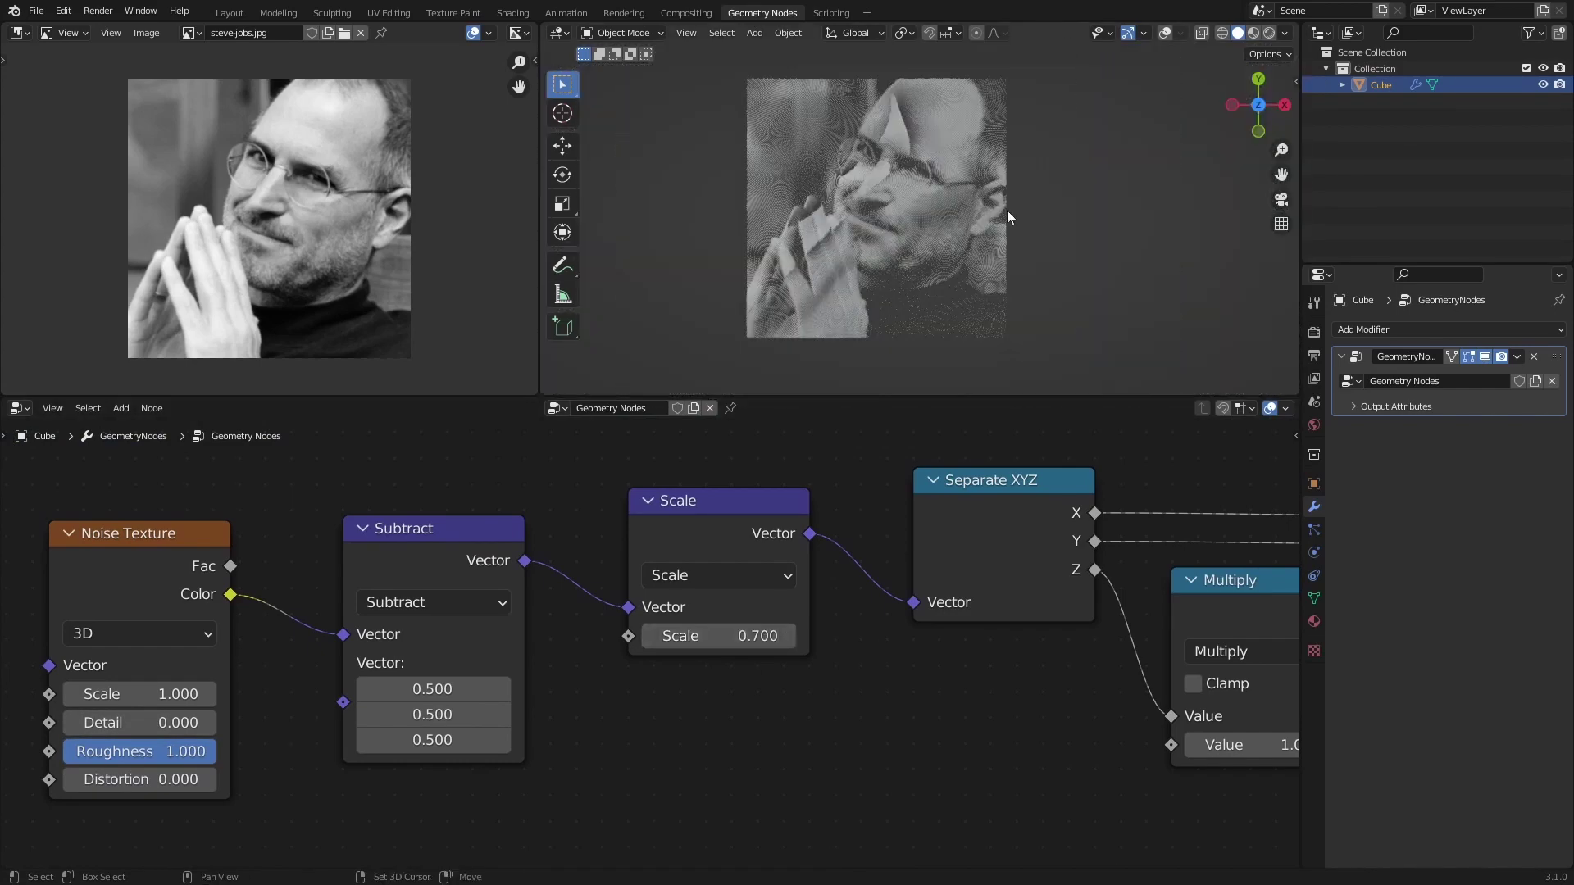
click(1269, 32)
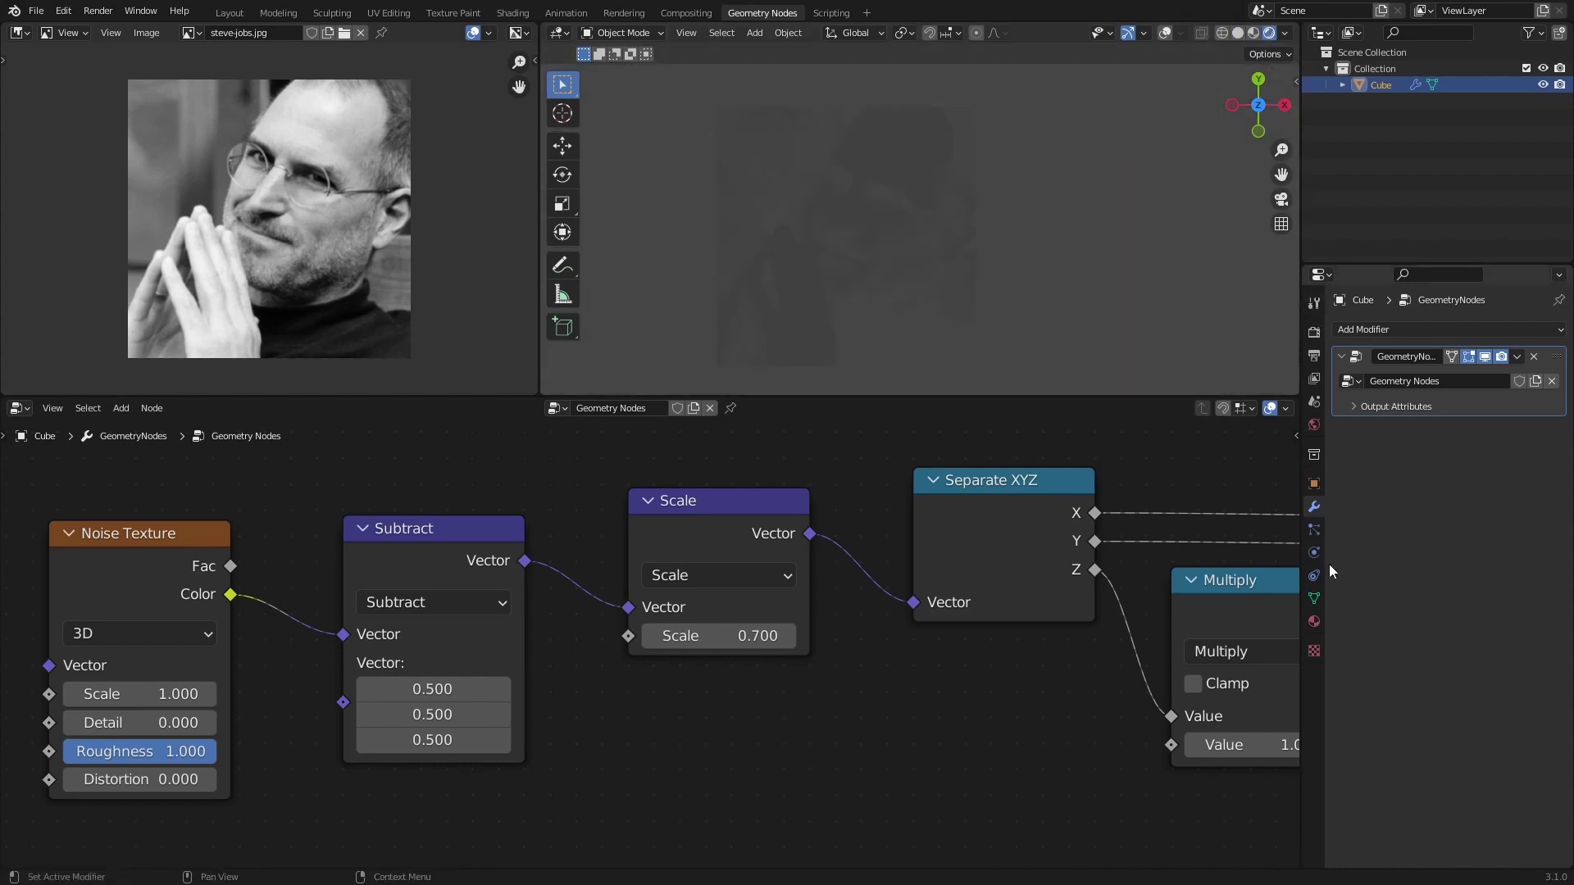
- Set the World colour to dark navy blue and show the cube's material in the Shading workspace
click(1314, 621)
click(1314, 425)
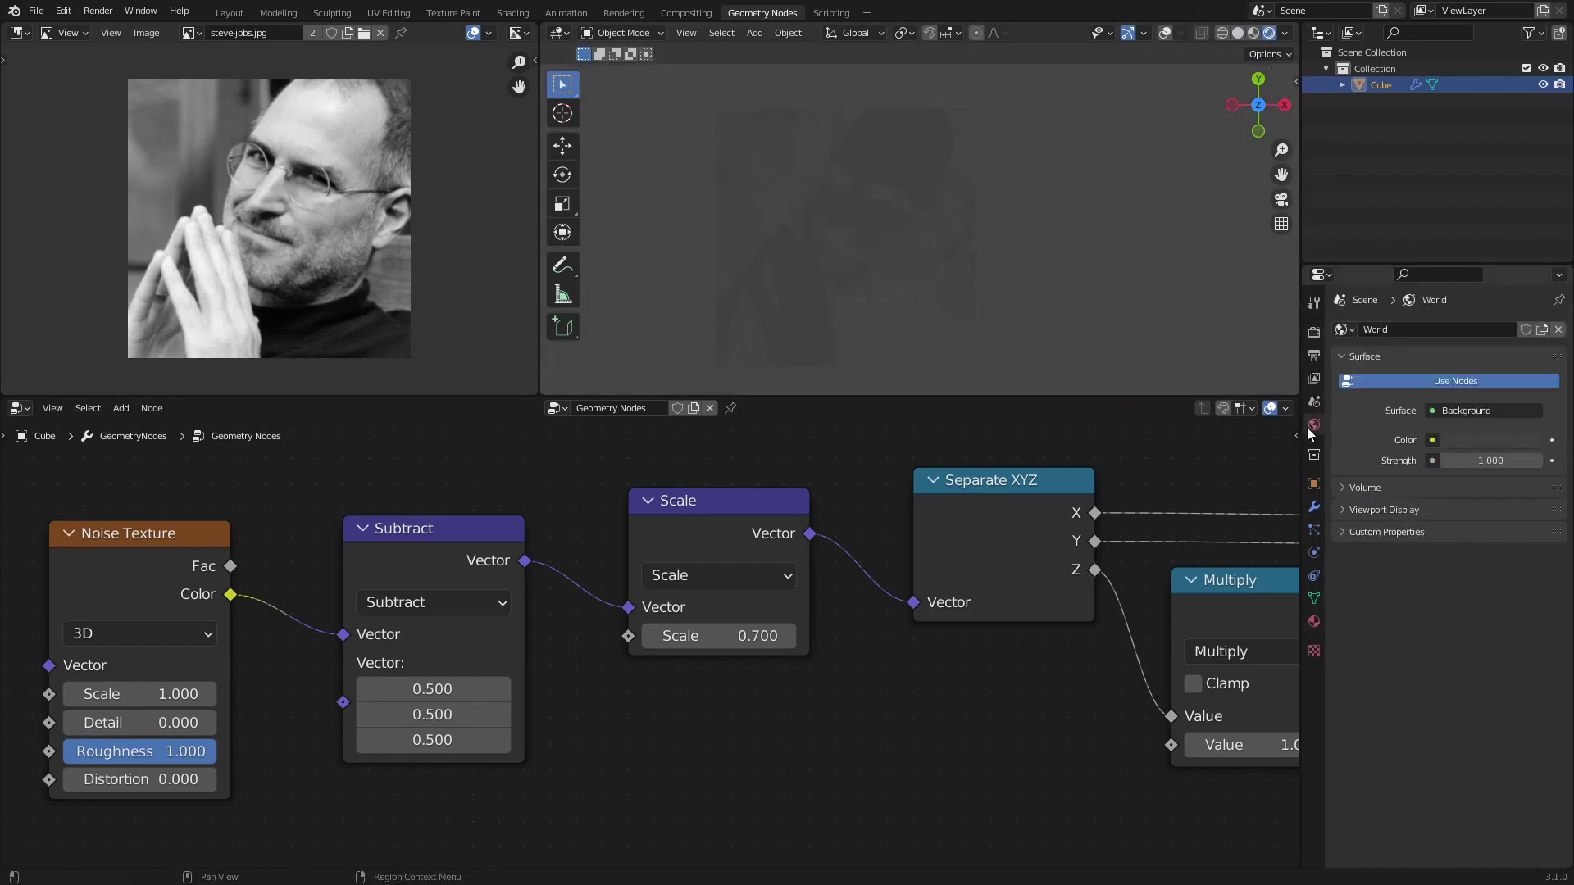
click(1521, 443)
mouse_move(1530, 320)
mouse_down()
mouse_move(1530, 281)
mouse_move(1472, 246)
mouse_move(1529, 291)
mouse_up()
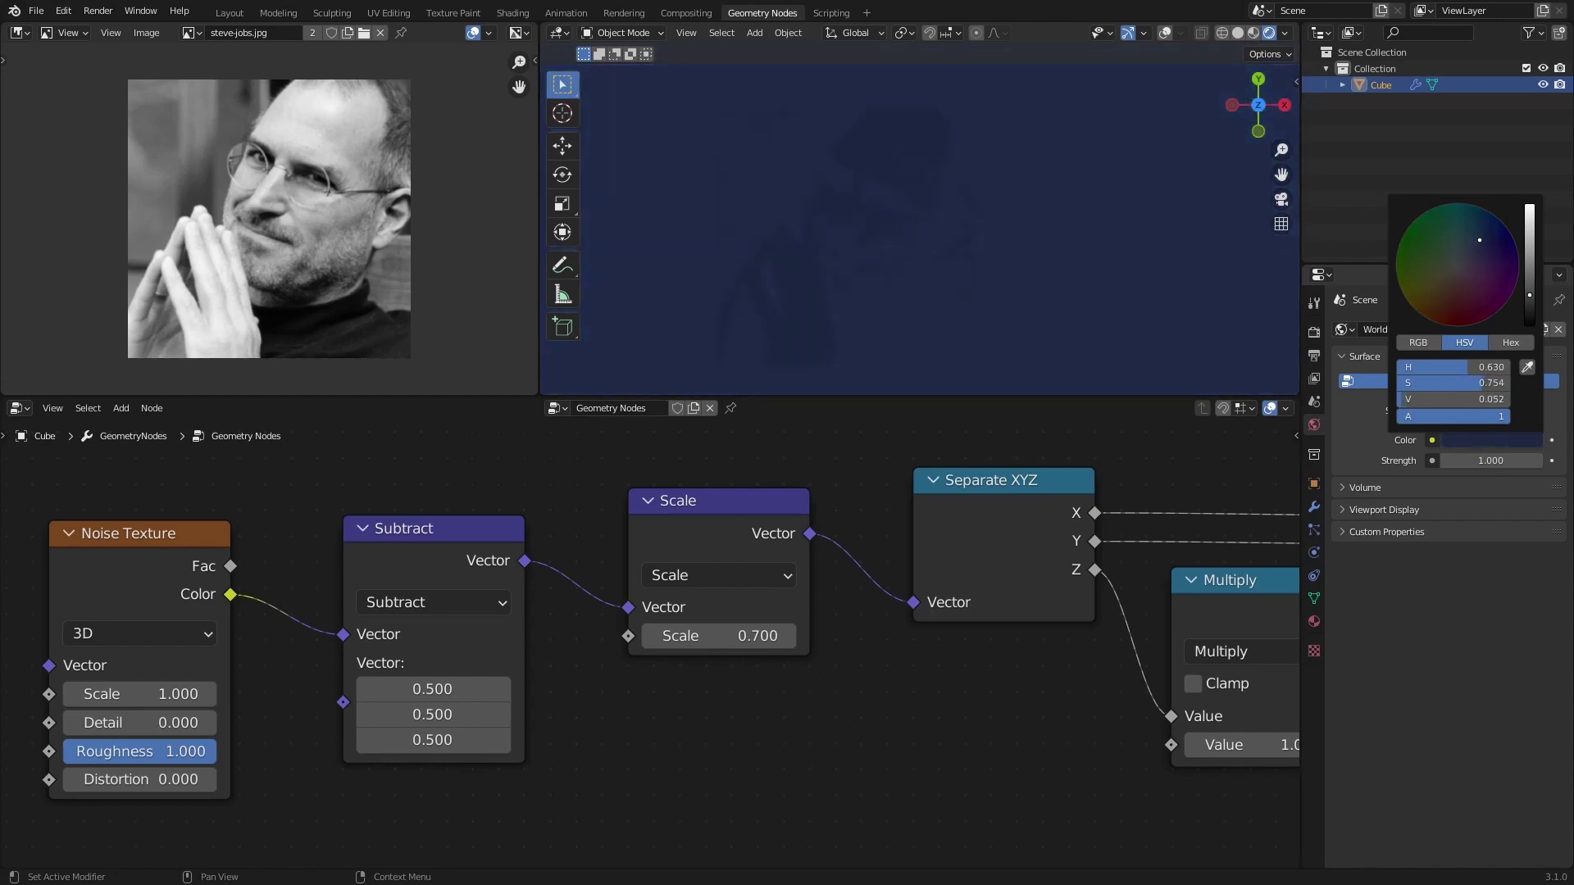
click(1316, 625)
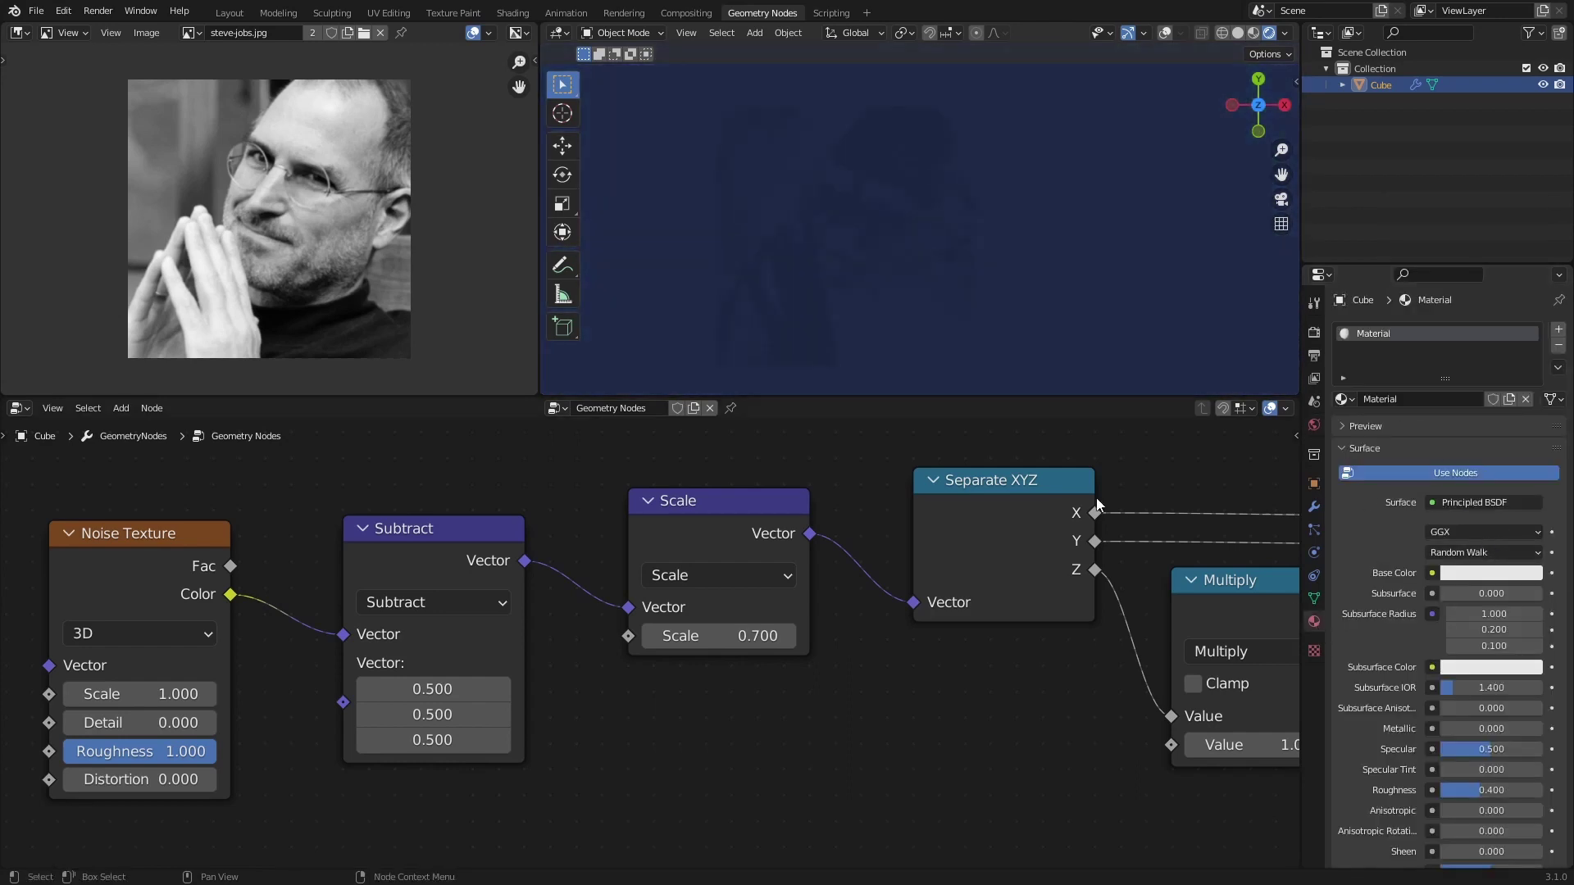
click(515, 13)
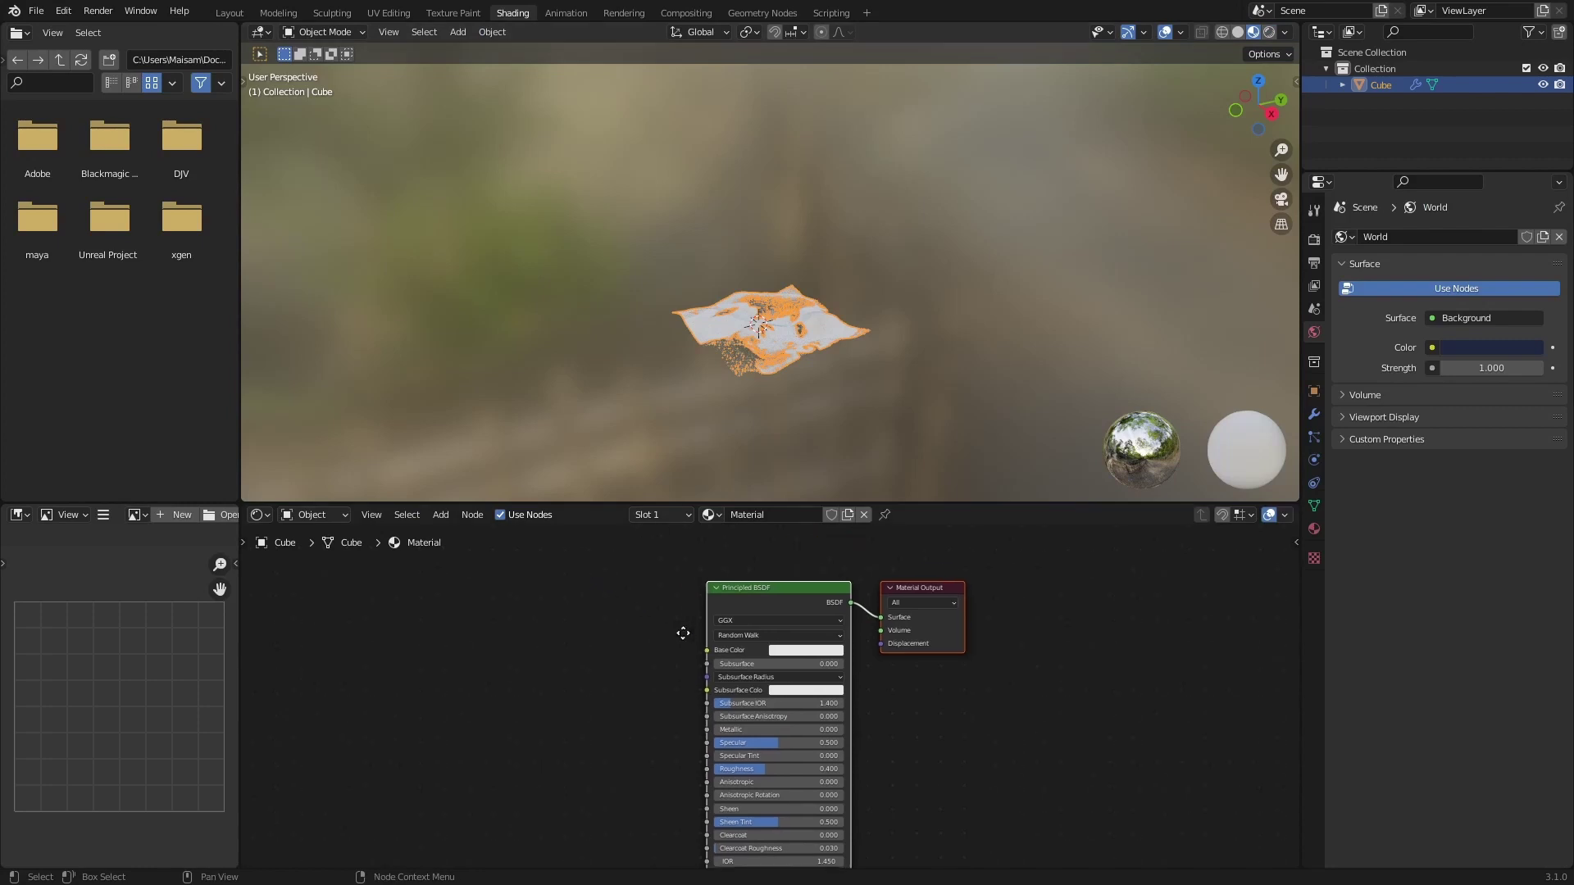
- Plug an RGB colour node into the Material Output Surface
key(shift+a)
text(rgb)
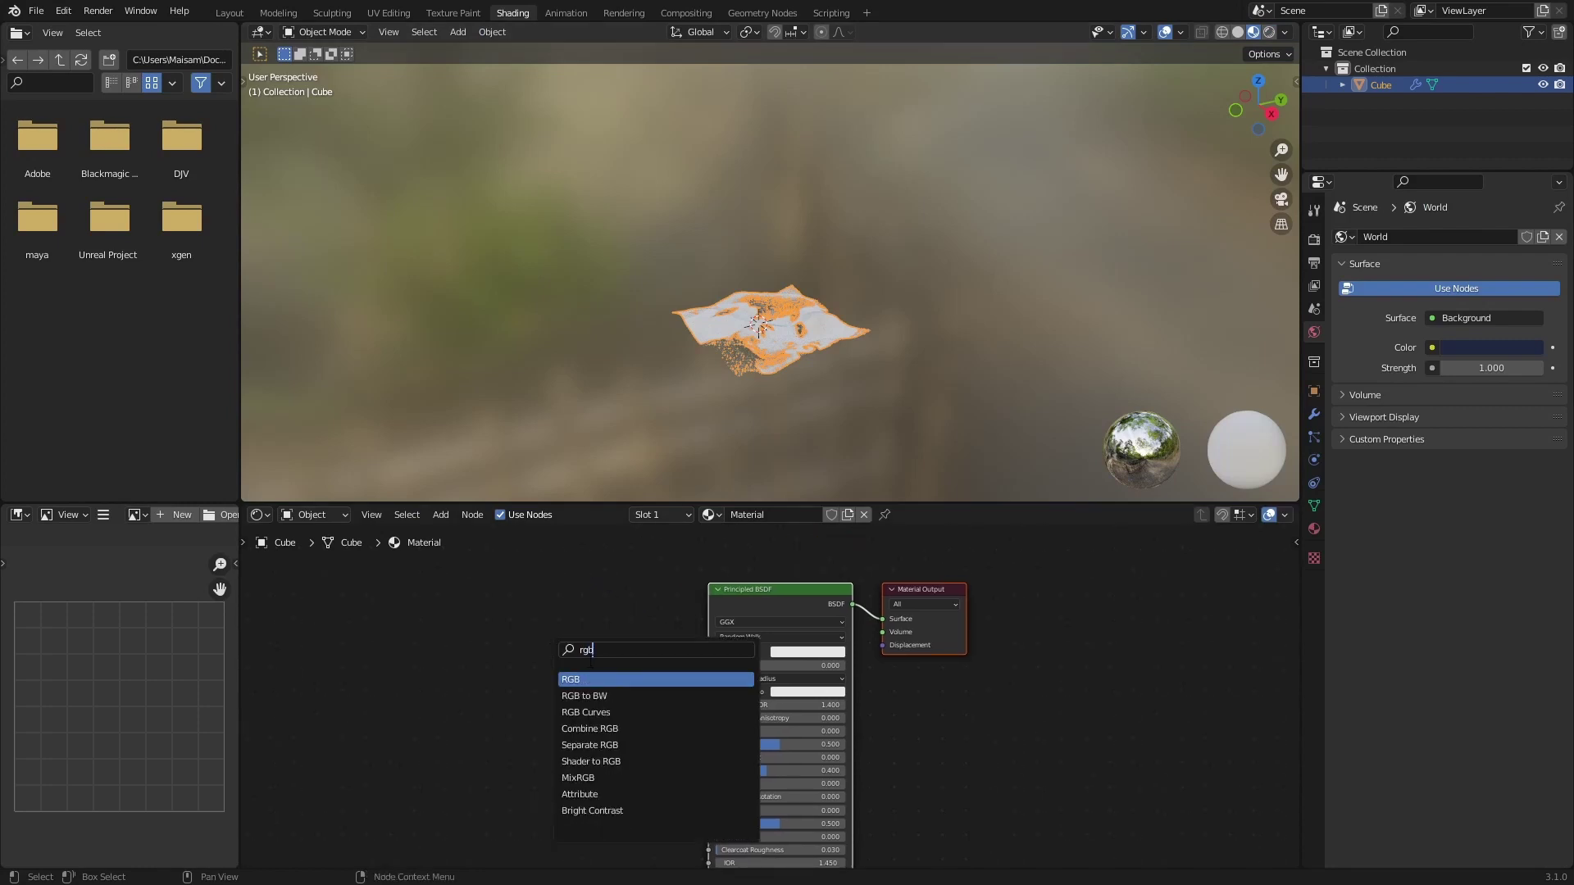
key(Return)
drag(643, 610, 757, 570)
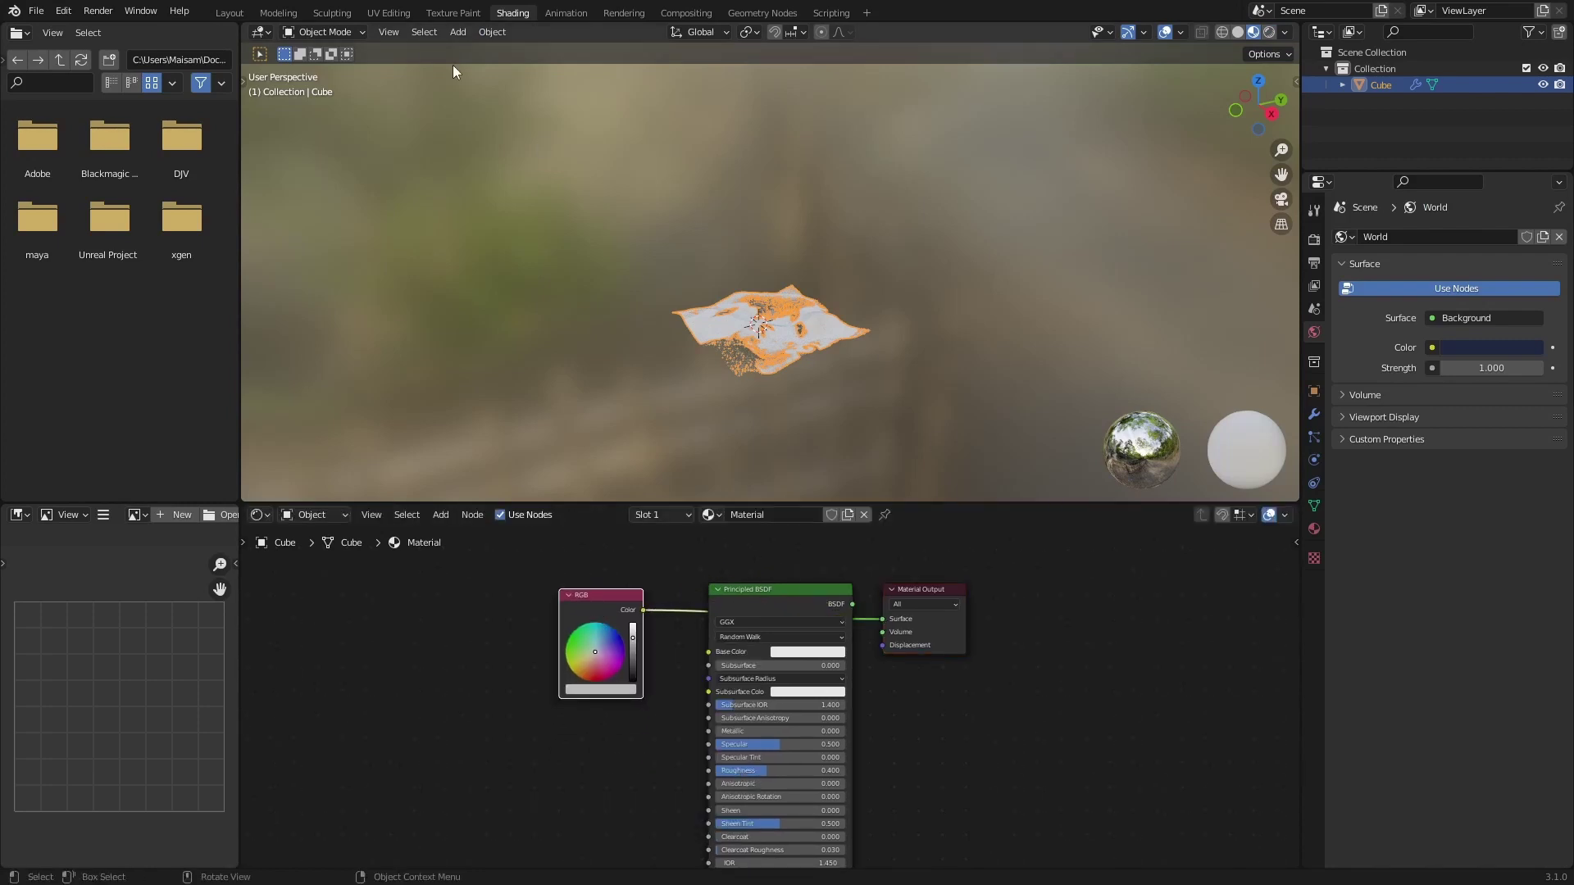
- Add a Set Material node on the mesh link before Group Output
click(762, 13)
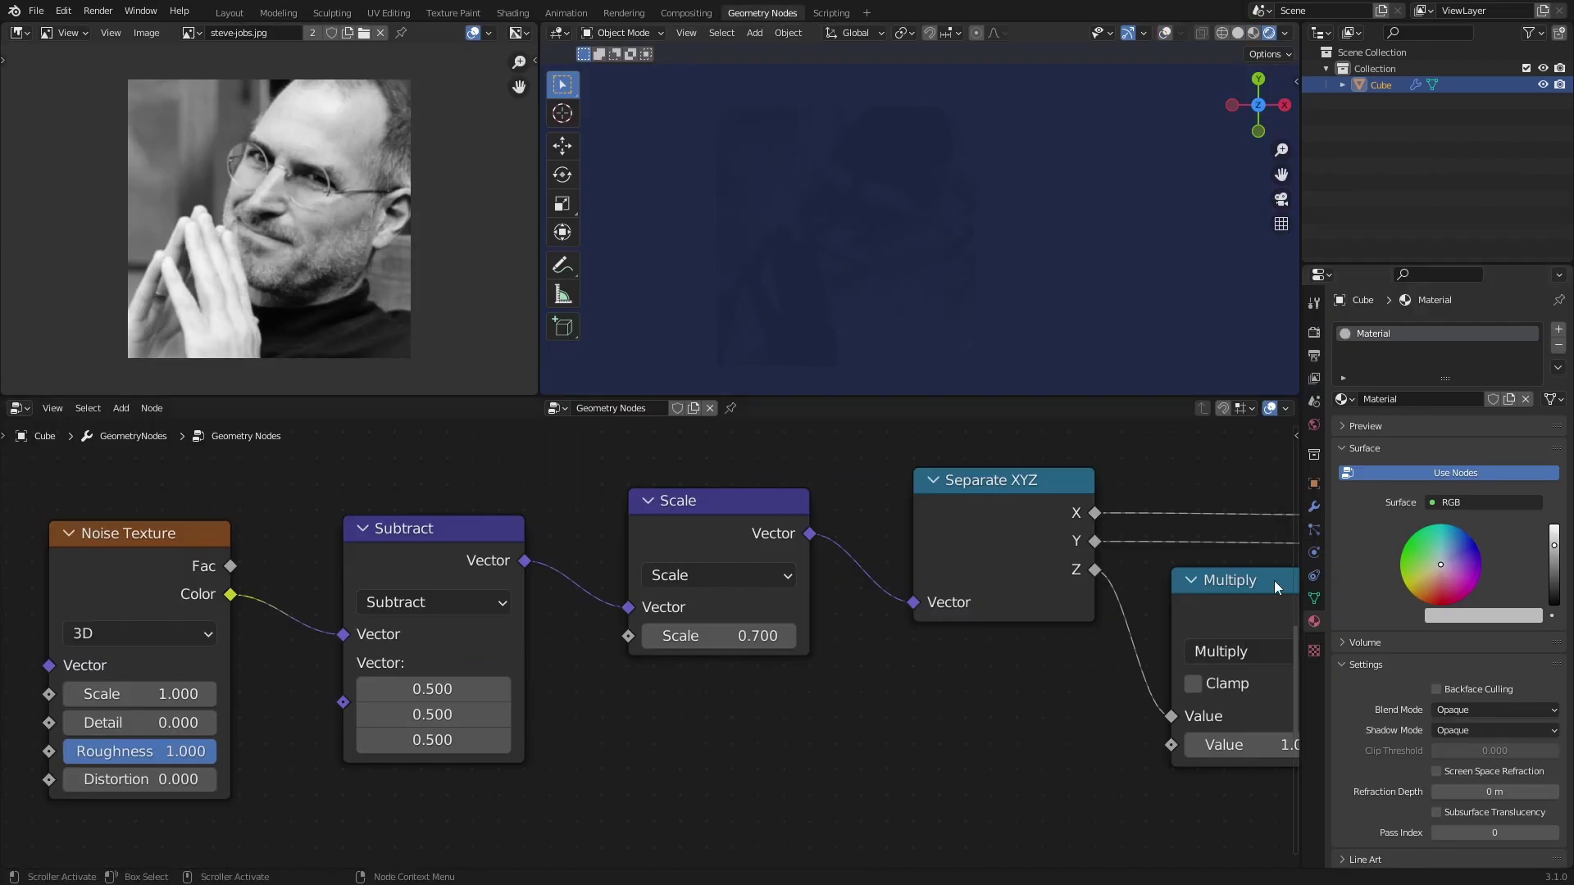
scroll(878, 674, down, 3)
middle_drag(496, 520, 1008, 694)
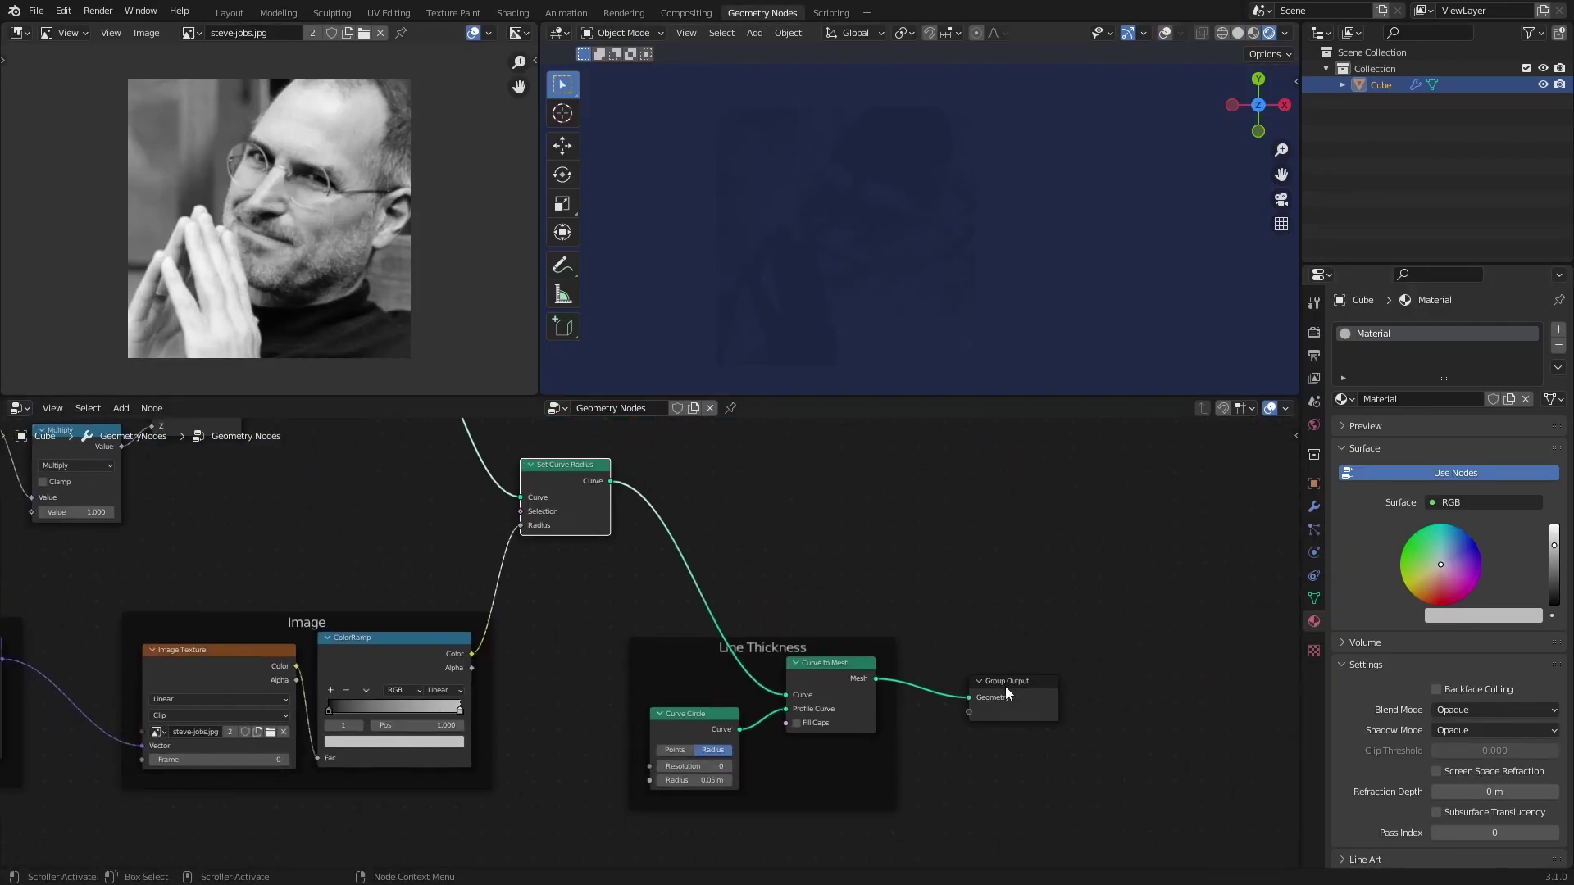
scroll(1007, 694, down, 2)
middle_drag(915, 602, 944, 642)
key(shift+a)
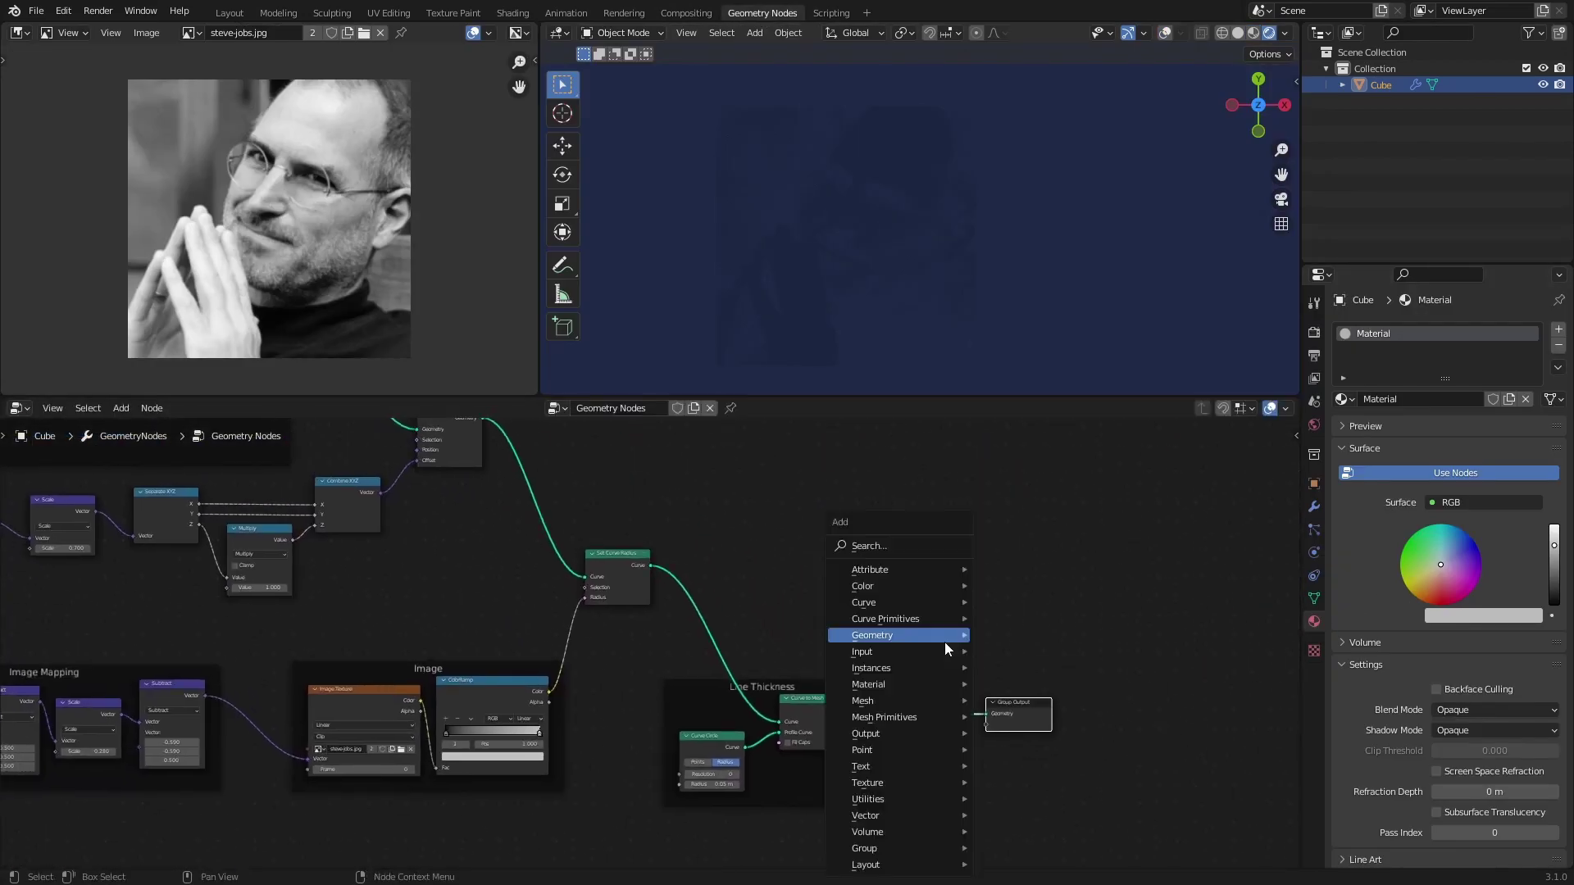
click(896, 543)
text(set)
click(932, 607)
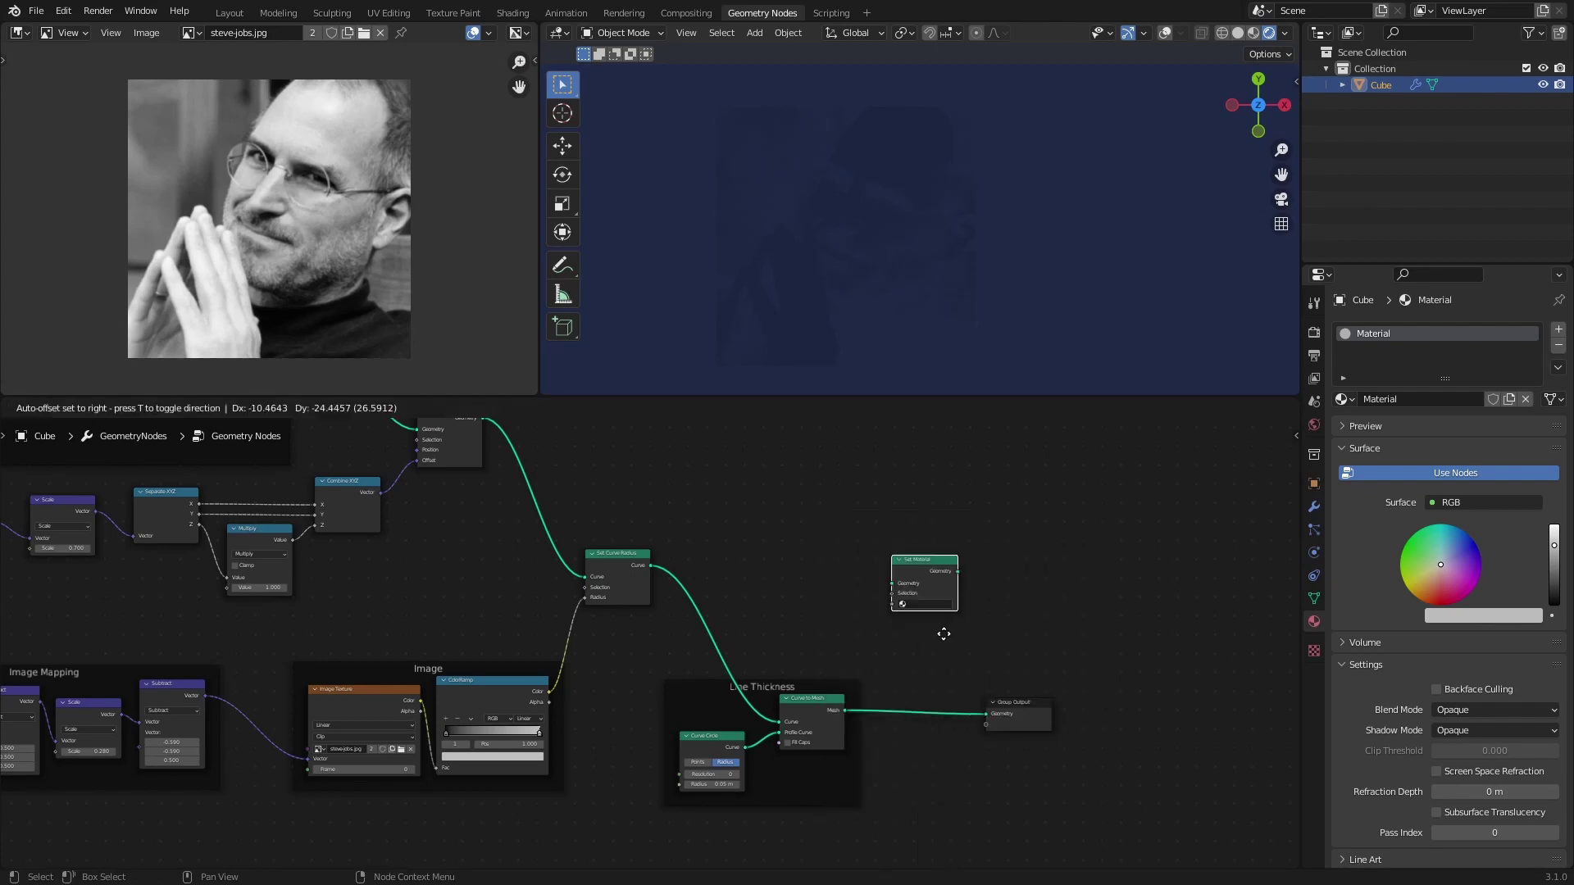
click(914, 717)
scroll(943, 721, up, 2)
click(1043, 760)
- Assign Material on Set Material and make its colour a darkened sage green
click(1047, 619)
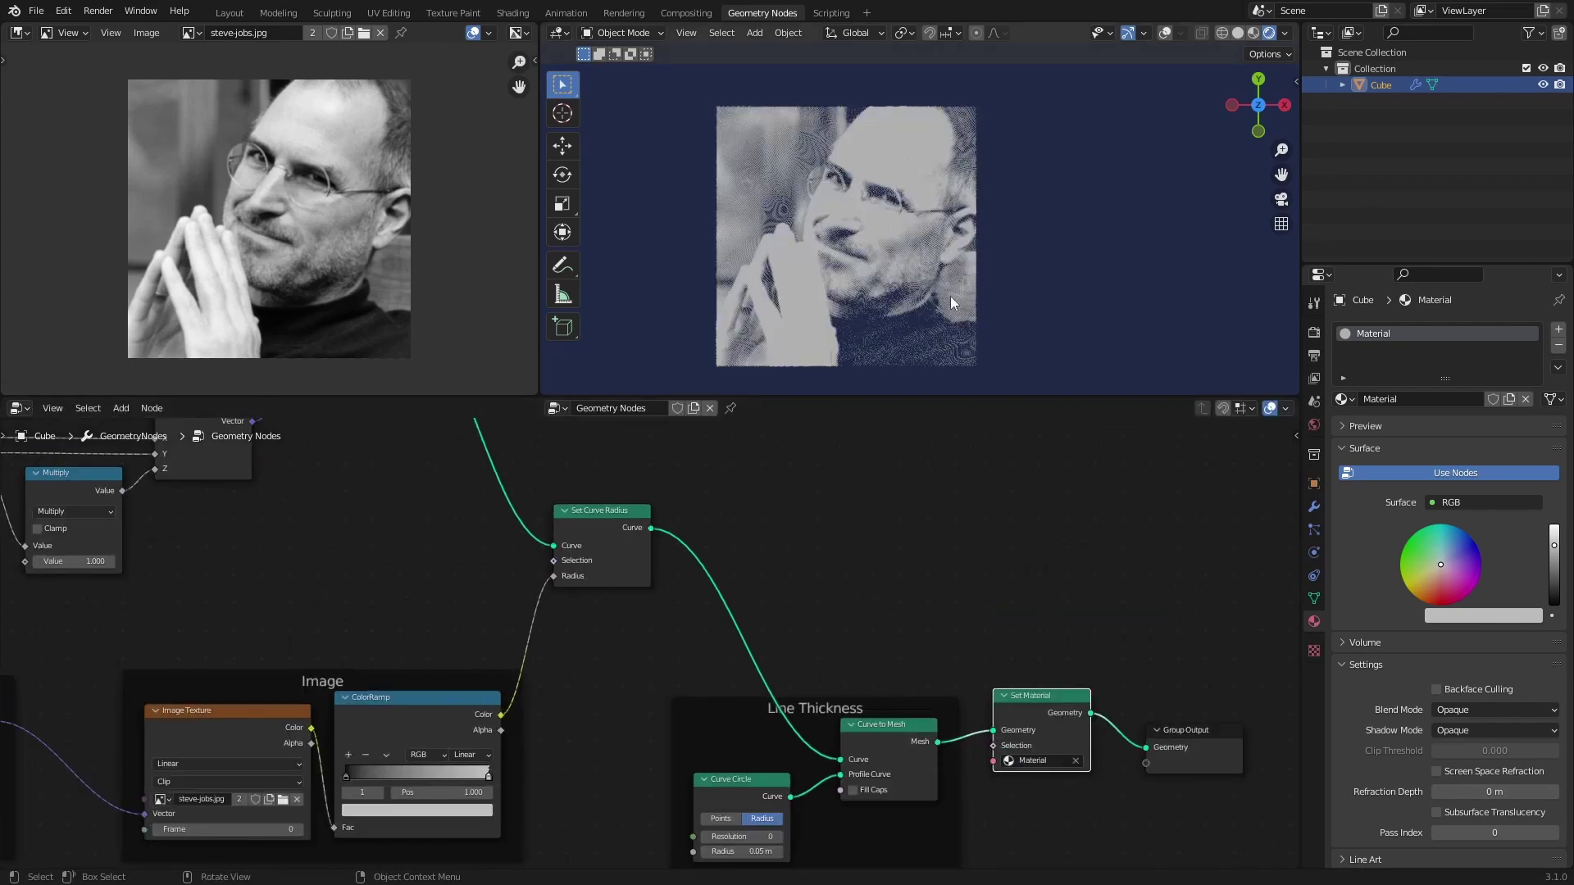
scroll(858, 241, up, 5)
scroll(1051, 256, up, 2)
scroll(1051, 256, up, 3)
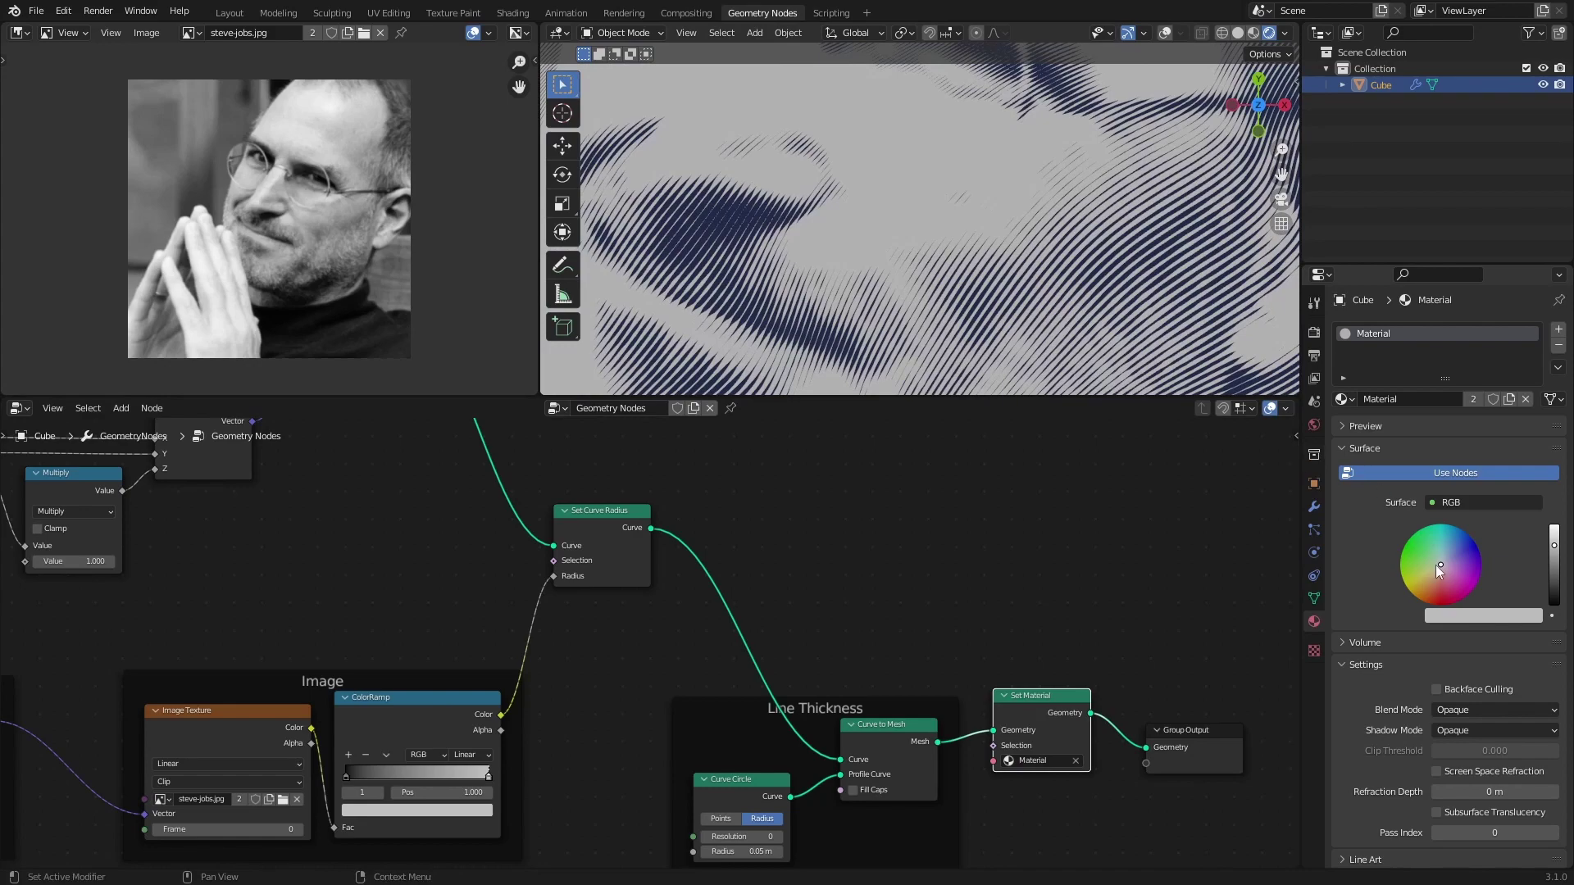
click(1425, 555)
drag(1553, 545, 1553, 562)
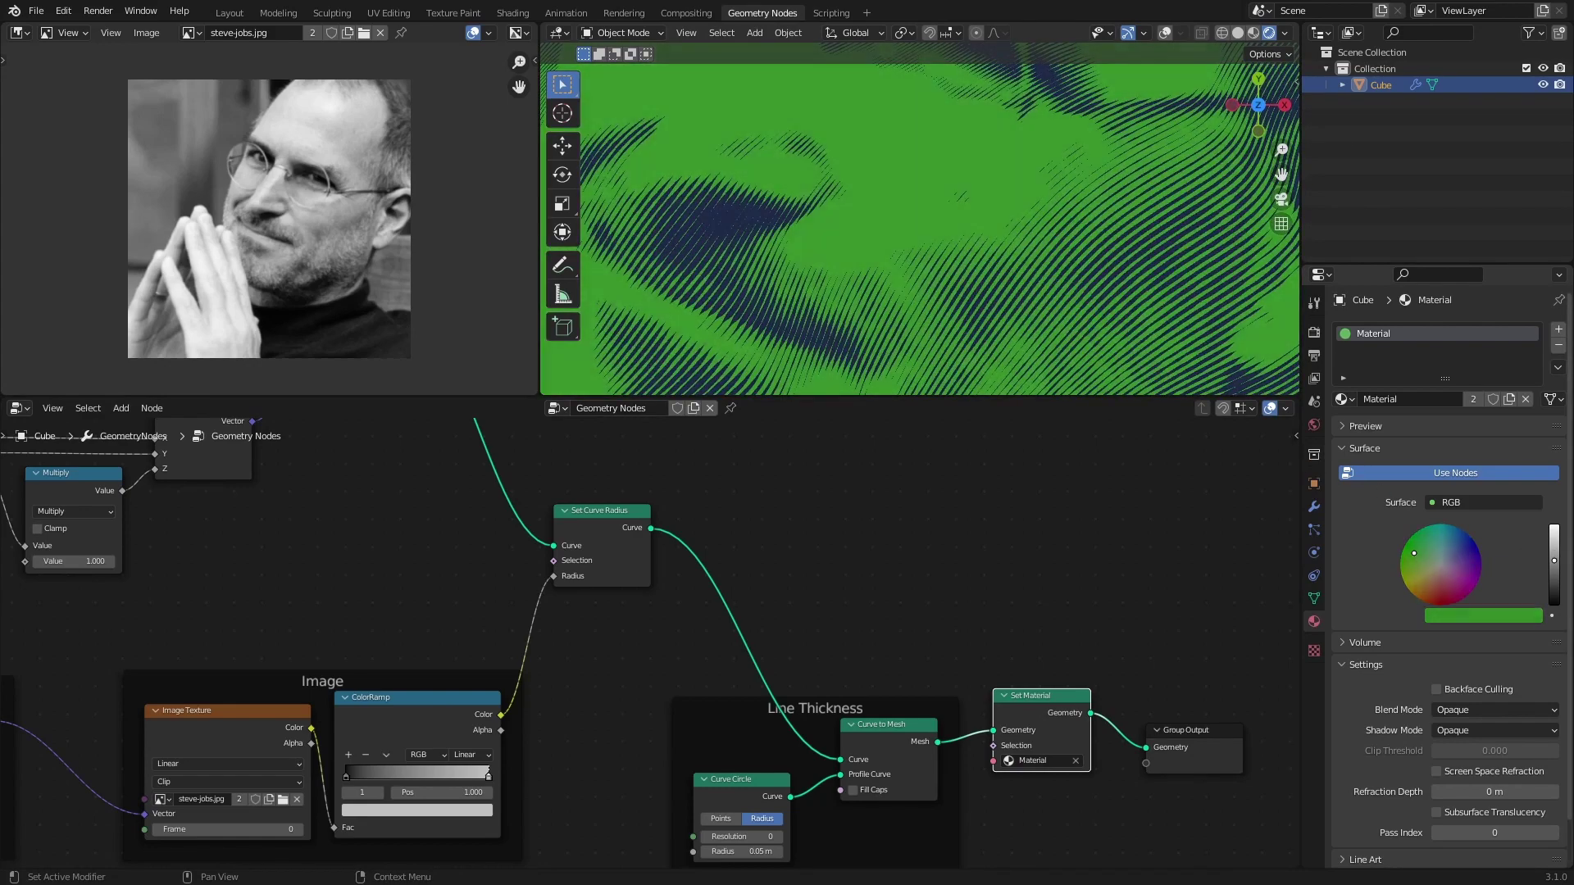
- Select the noise displacement nodes together
scroll(1034, 225, down, 5)
scroll(1032, 249, up, 2)
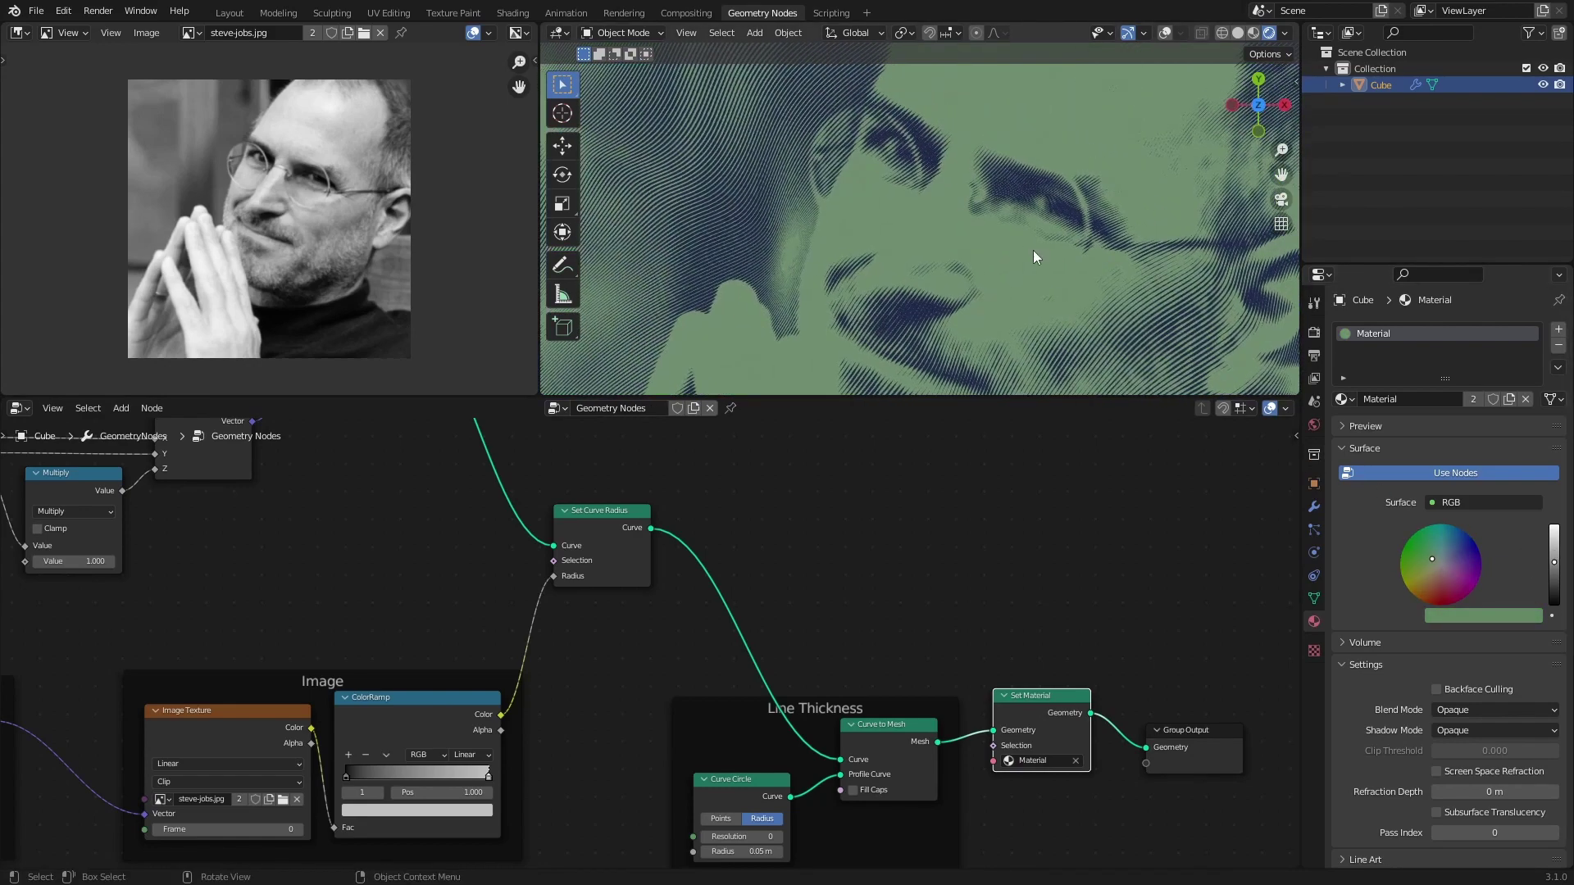
scroll(1052, 195, up, 3)
scroll(977, 262, up, 2)
scroll(977, 262, down, 3)
scroll(880, 271, up, 4)
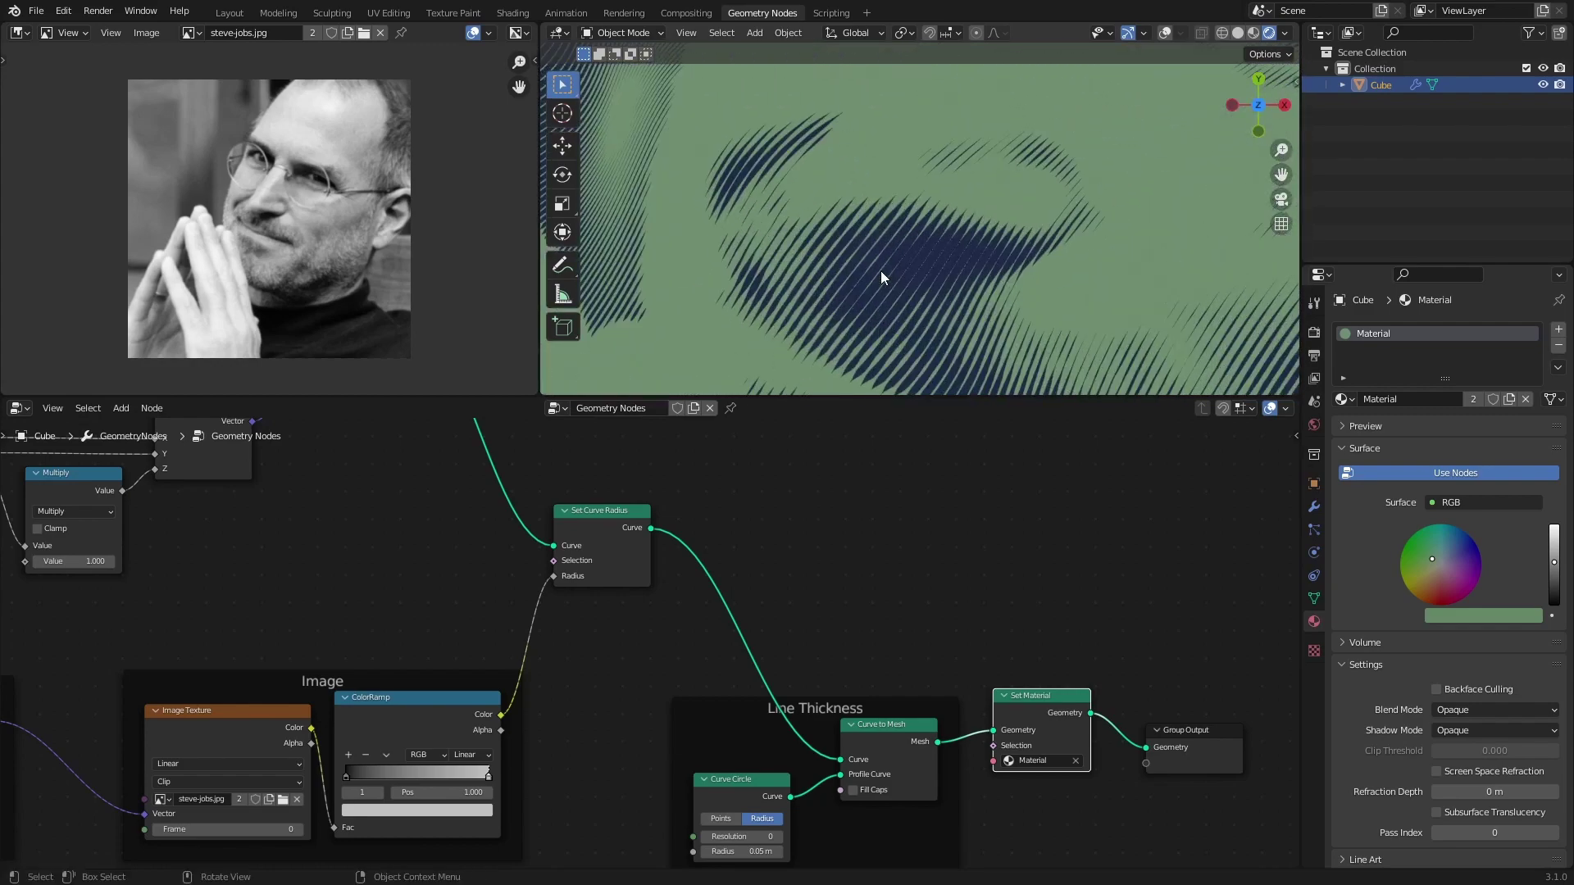
scroll(852, 284, down, 4)
scroll(488, 586, down, 3)
mouse_move(488, 586)
middle_down()
mouse_move(692, 573)
mouse_move(904, 672)
mouse_move(919, 706)
middle_up()
drag(953, 557, 954, 558)
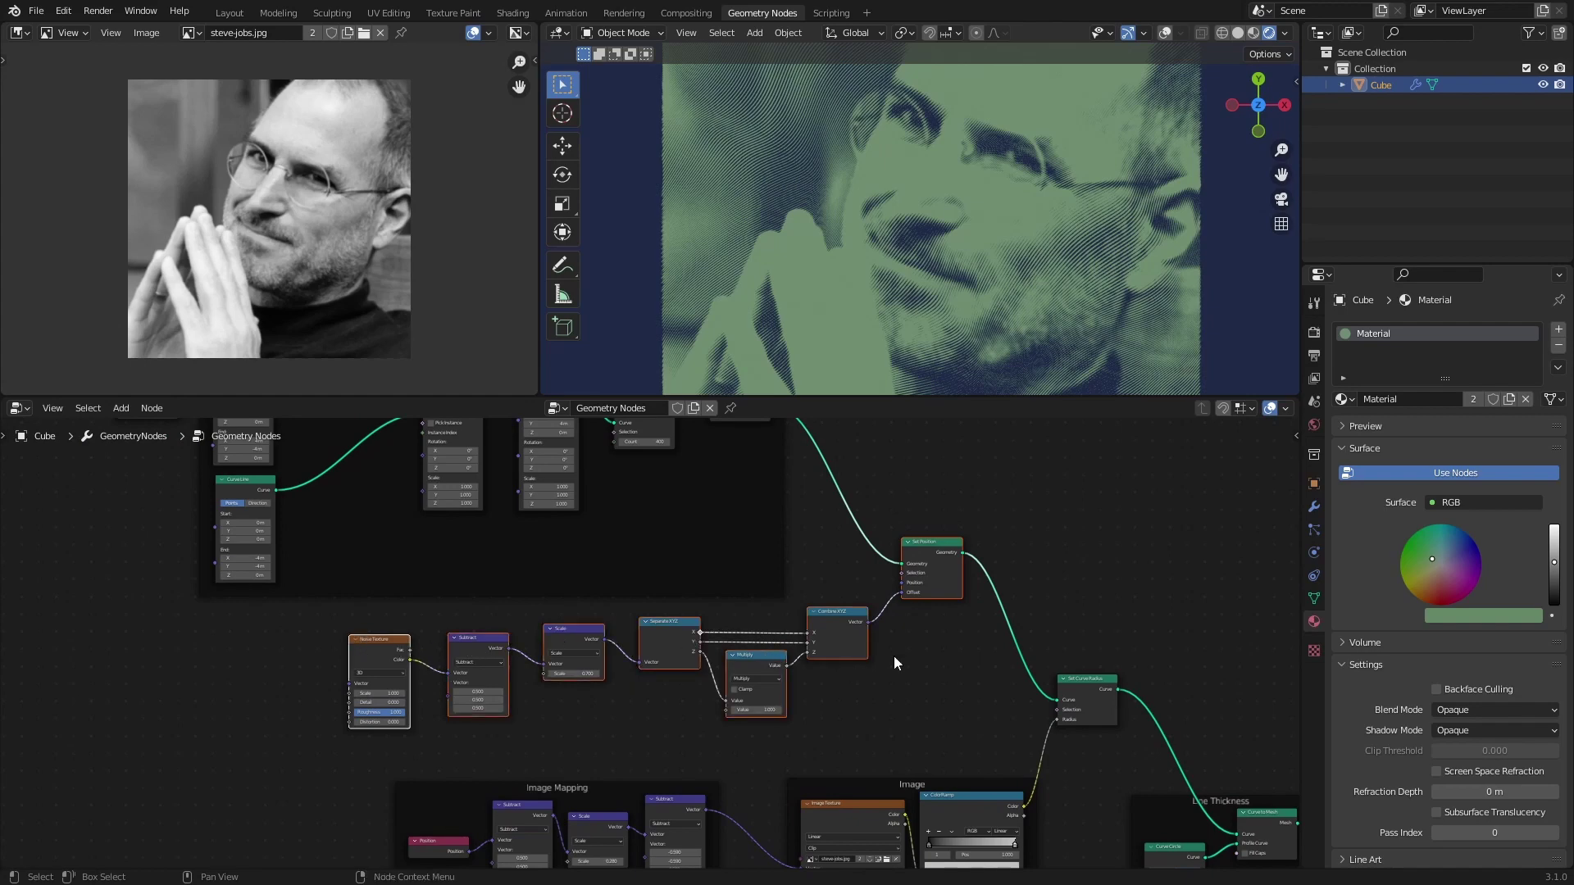
- Wrap the selected noise displacement nodes in a new frame and reposition it
key(ctrl+j)
scroll(798, 650, down, 2)
middle_drag(797, 686, 802, 650)
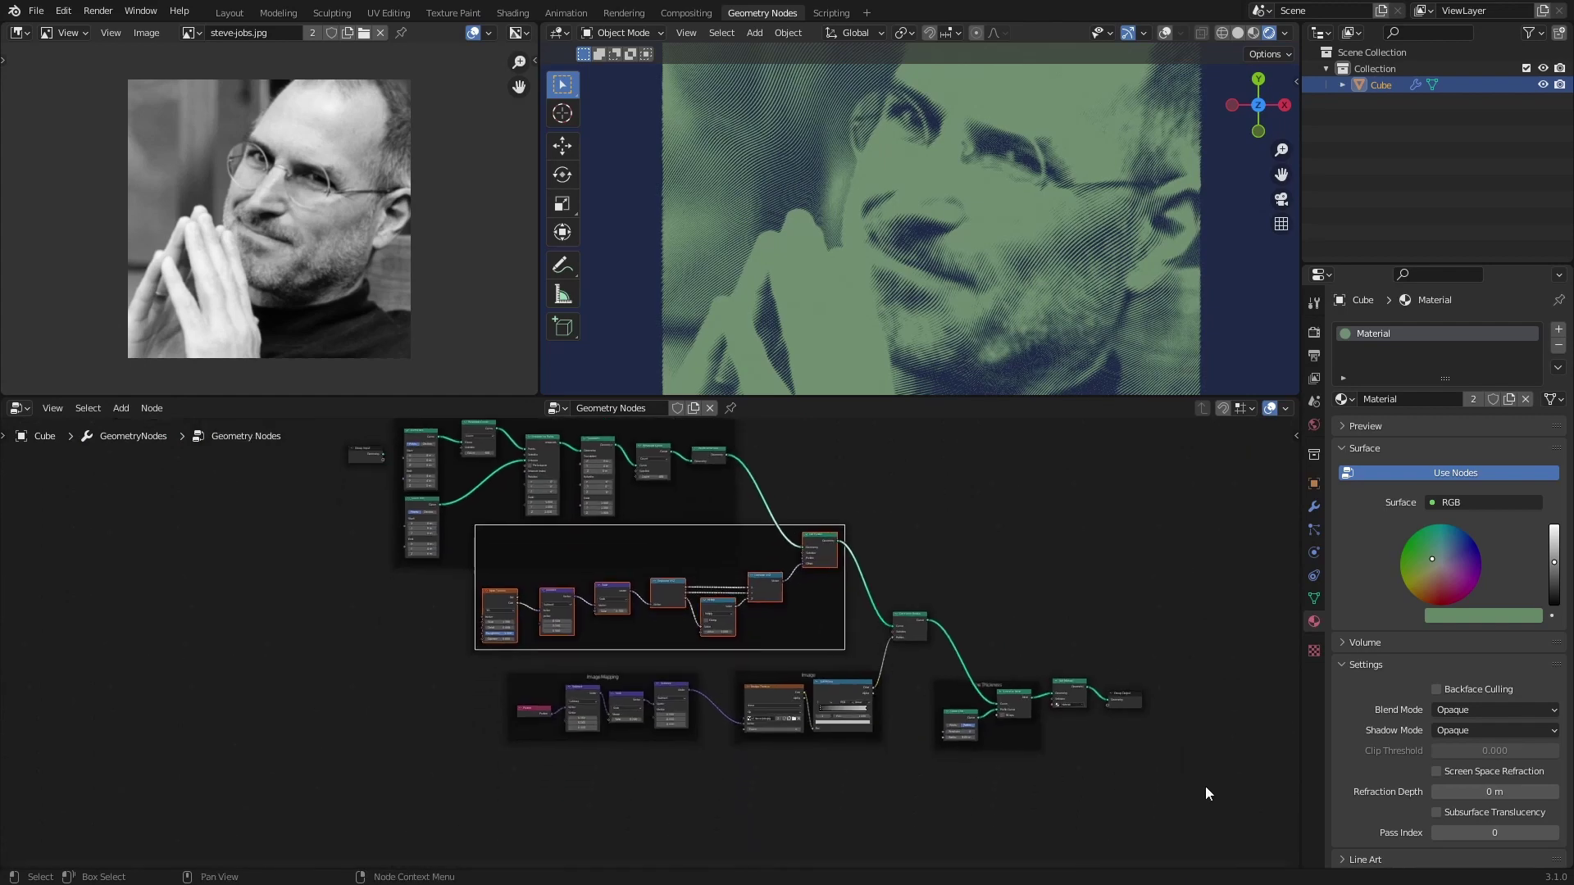
drag(1205, 785, 826, 687)
drag(757, 529, 715, 578)
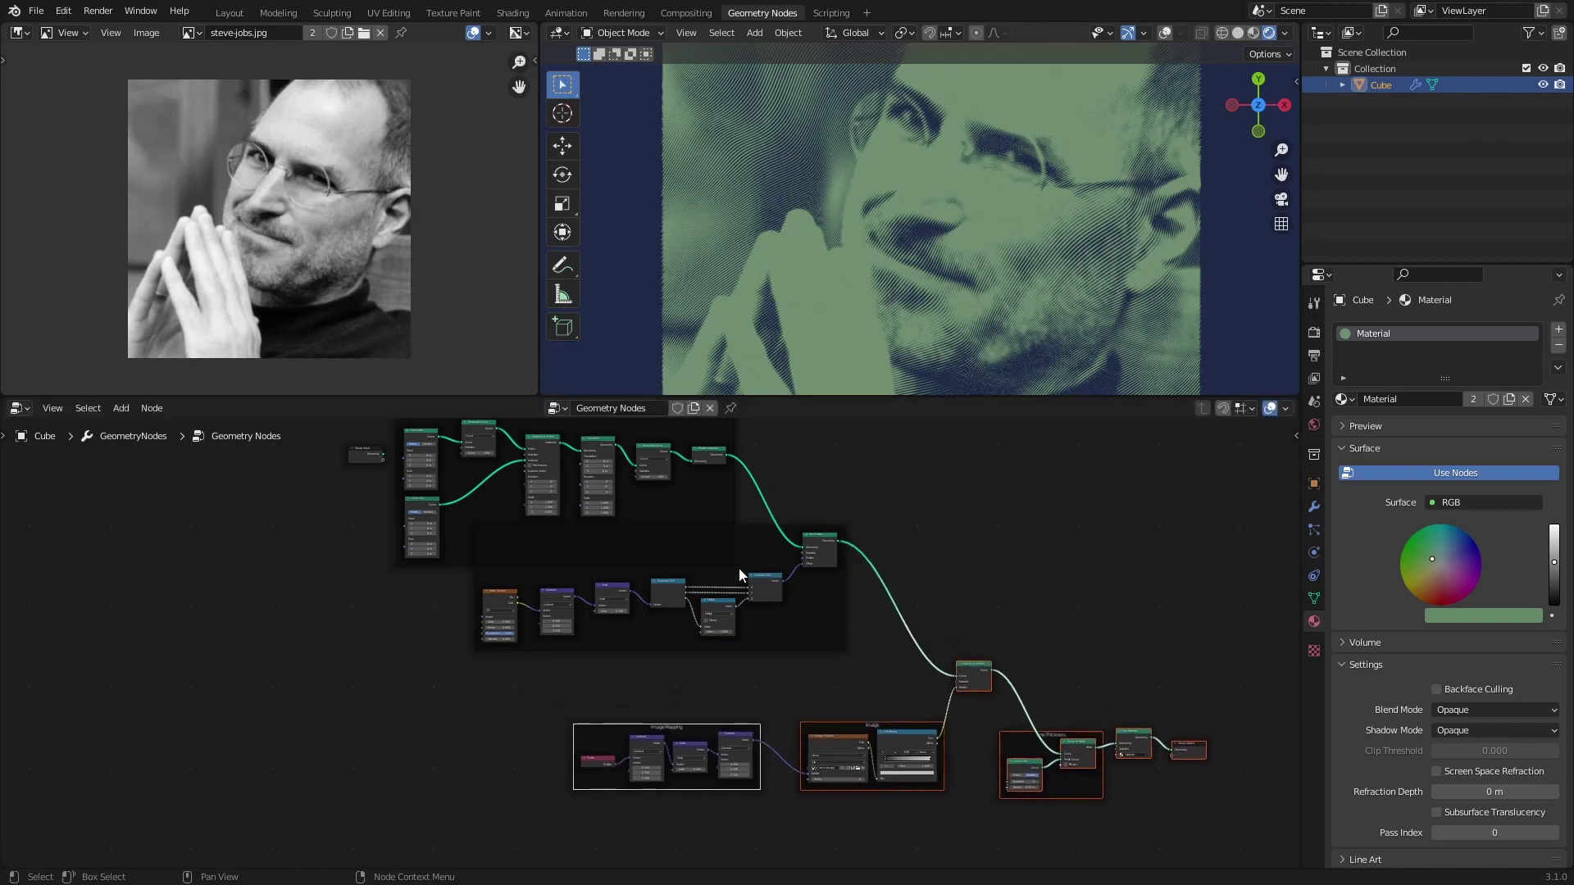
click(715, 578)
key(KP_Decimal)
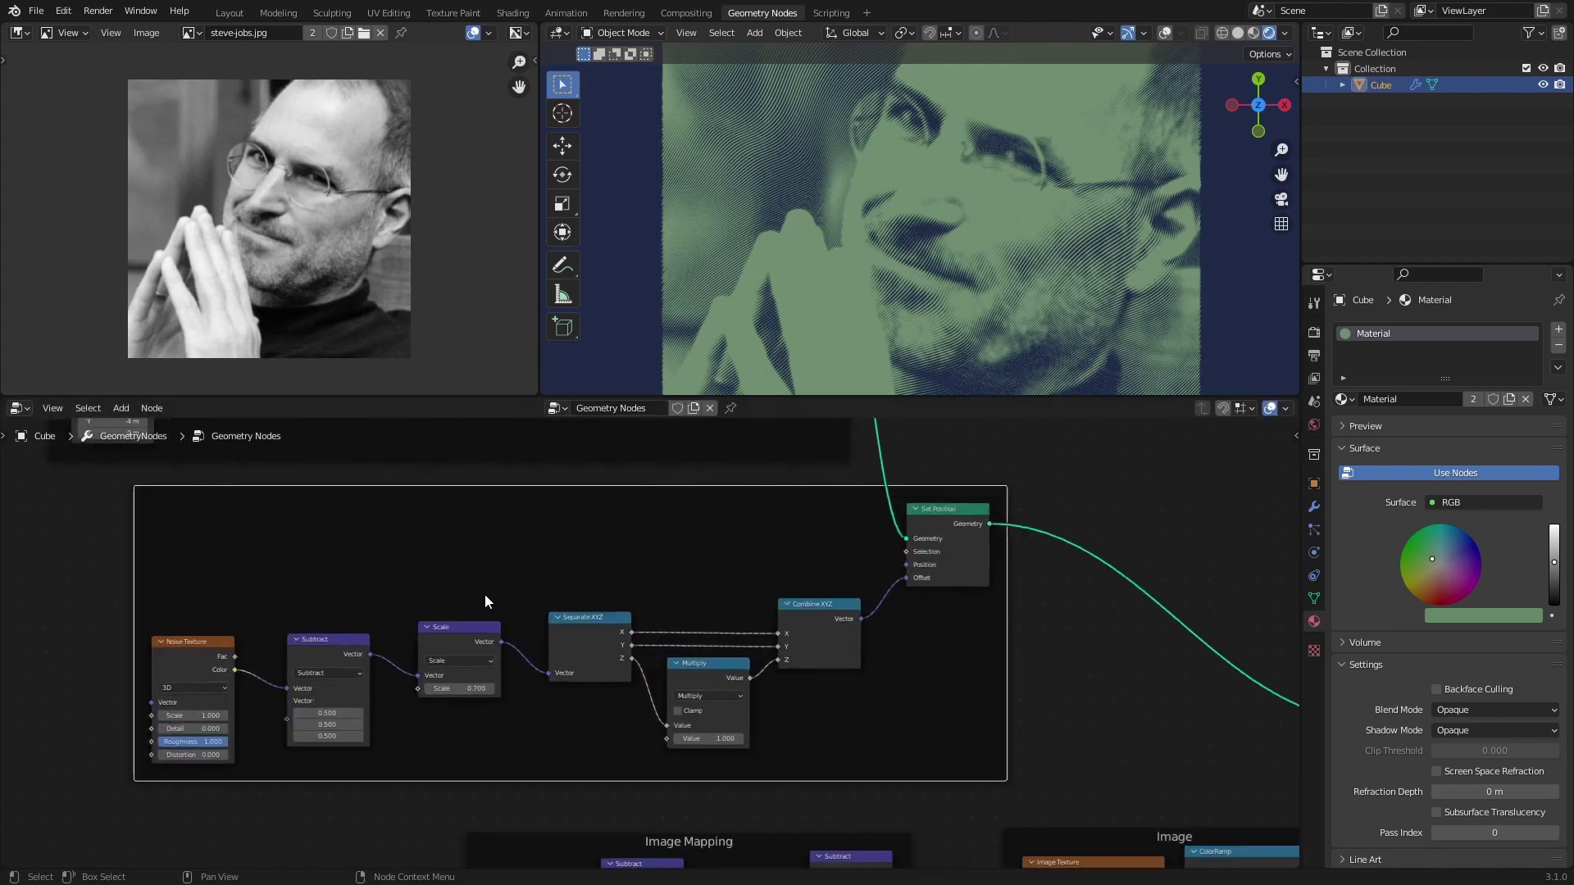
- Give the new frame the label 'Line Curvature'
key(F2)
text(Line Curvature)
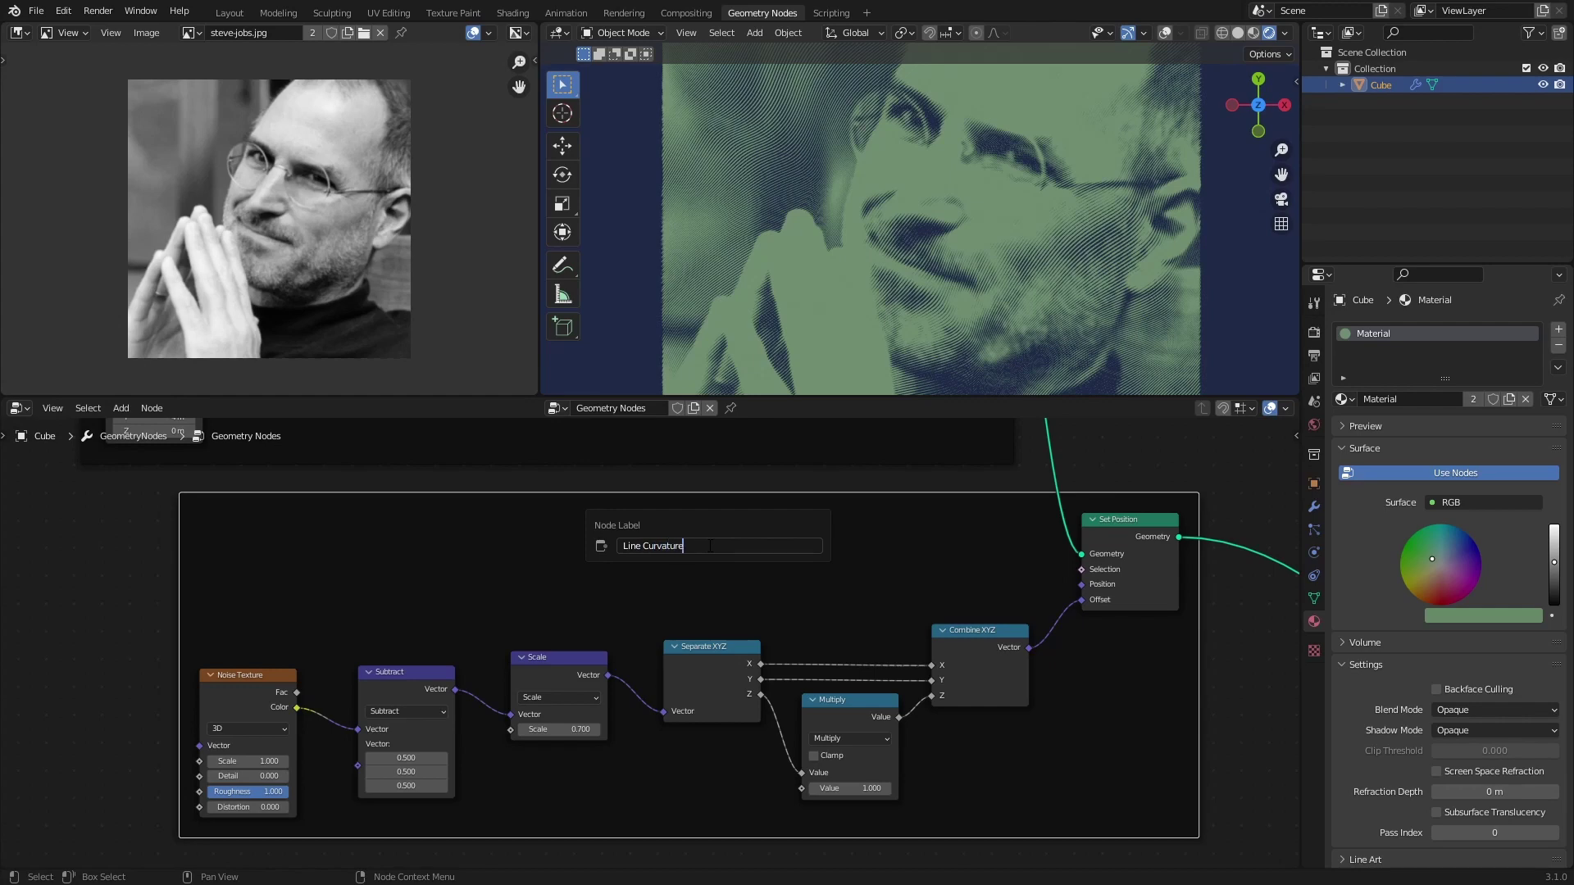
key(Return)
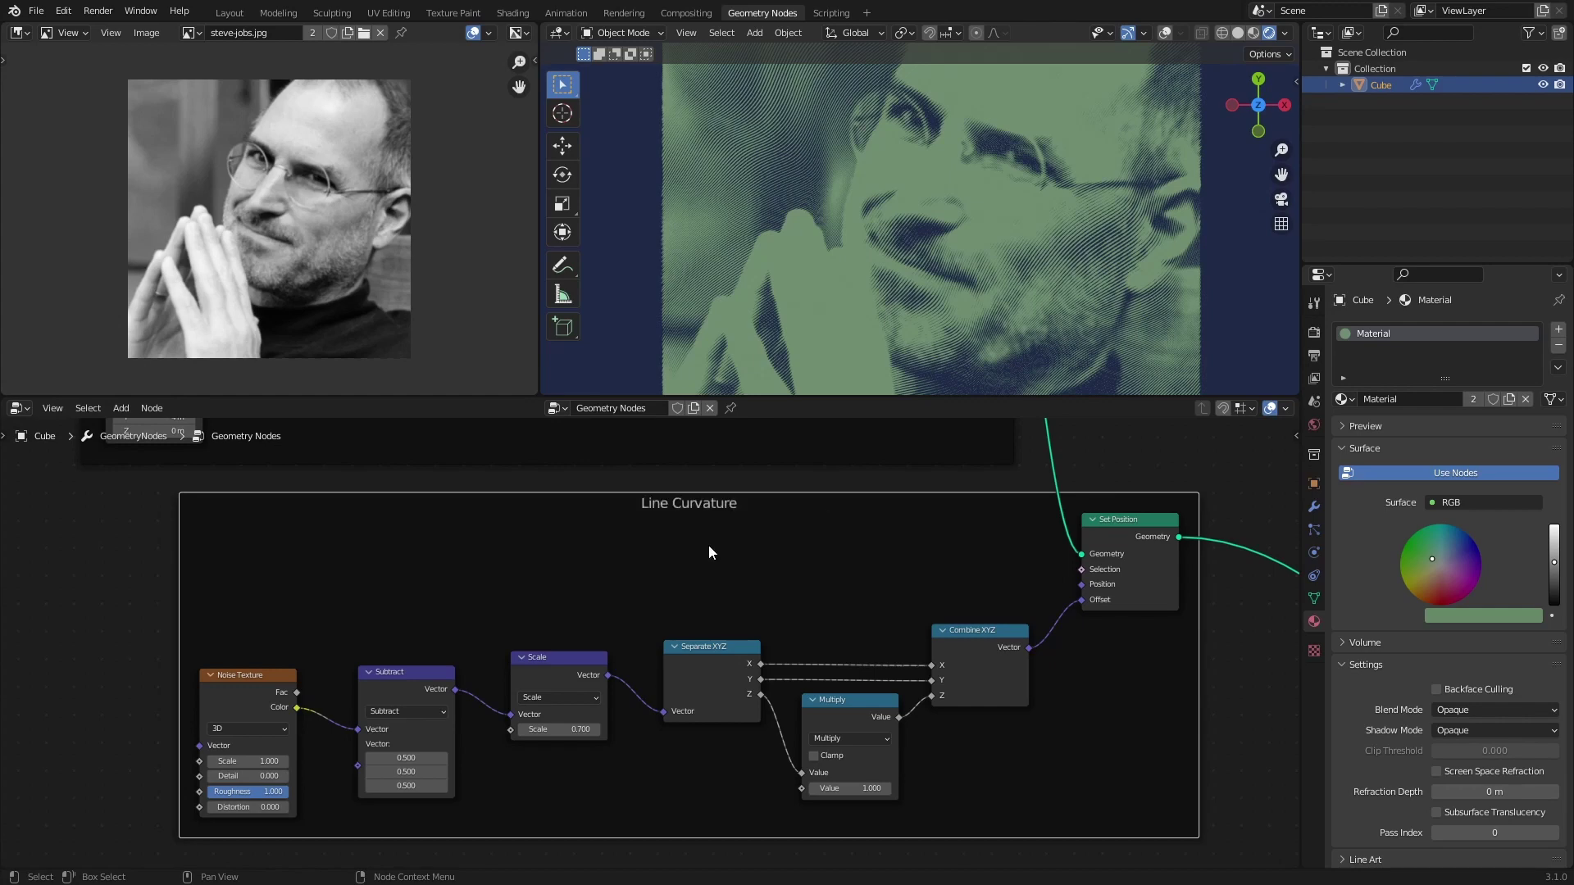
scroll(790, 569, down, 3)
scroll(973, 610, down, 2)
scroll(977, 606, up, 2)
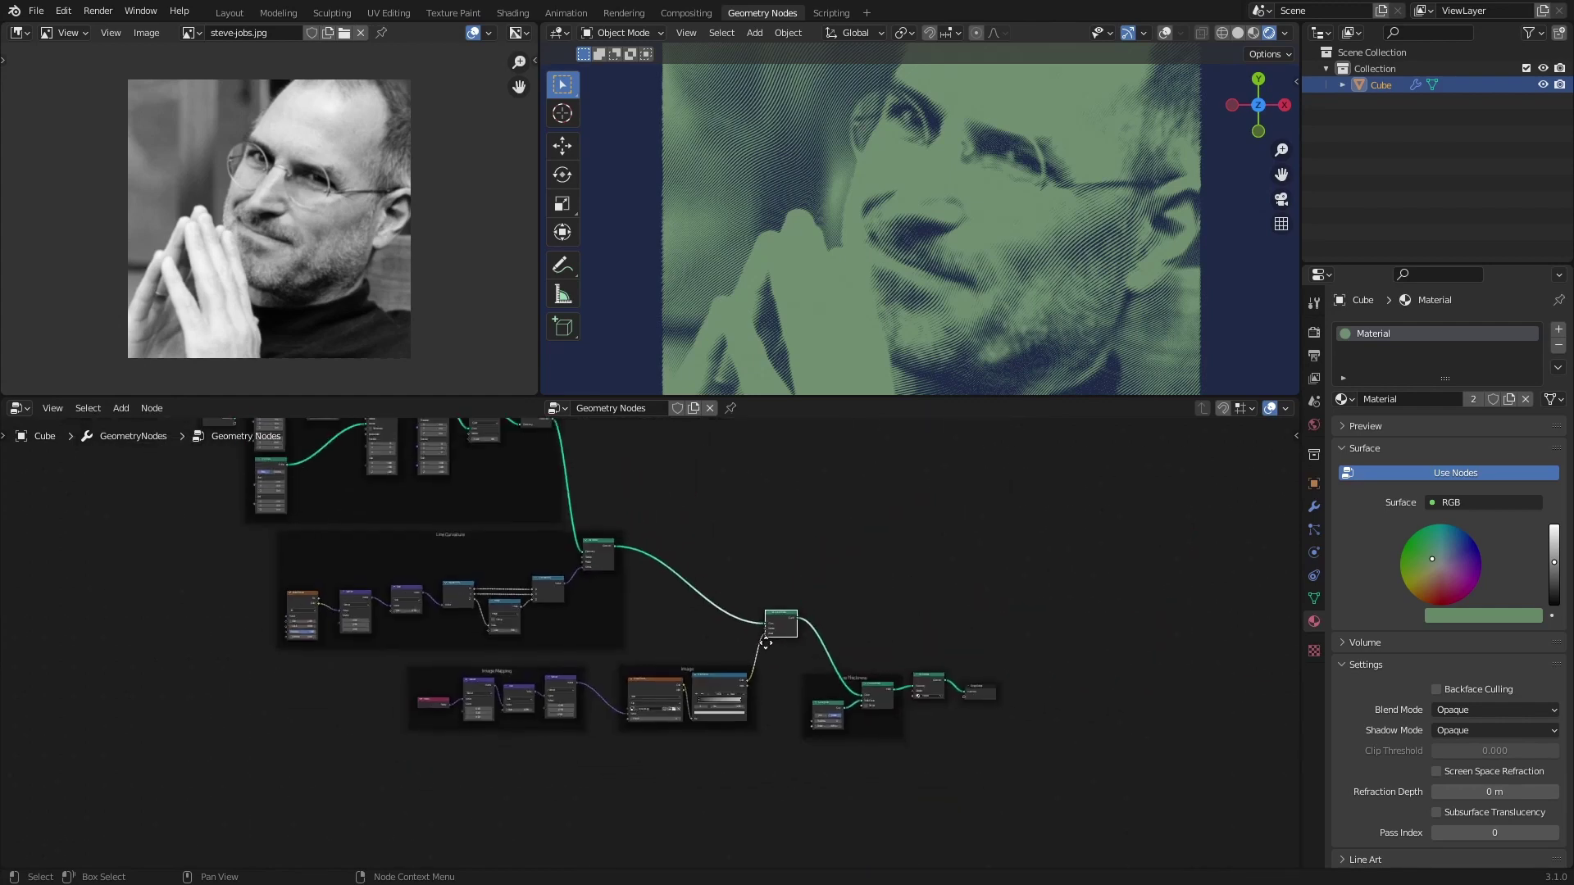
mouse_move(1008, 336)
middle_down()
mouse_move(1023, 315)
mouse_move(980, 223)
mouse_move(982, 237)
mouse_move(1221, 219)
mouse_move(750, 267)
mouse_move(957, 289)
mouse_move(1160, 380)
mouse_move(1198, 63)
mouse_move(1183, 43)
middle_up()
- Expose the Curve Line points Count as a group input
scroll(1114, 166, down, 3)
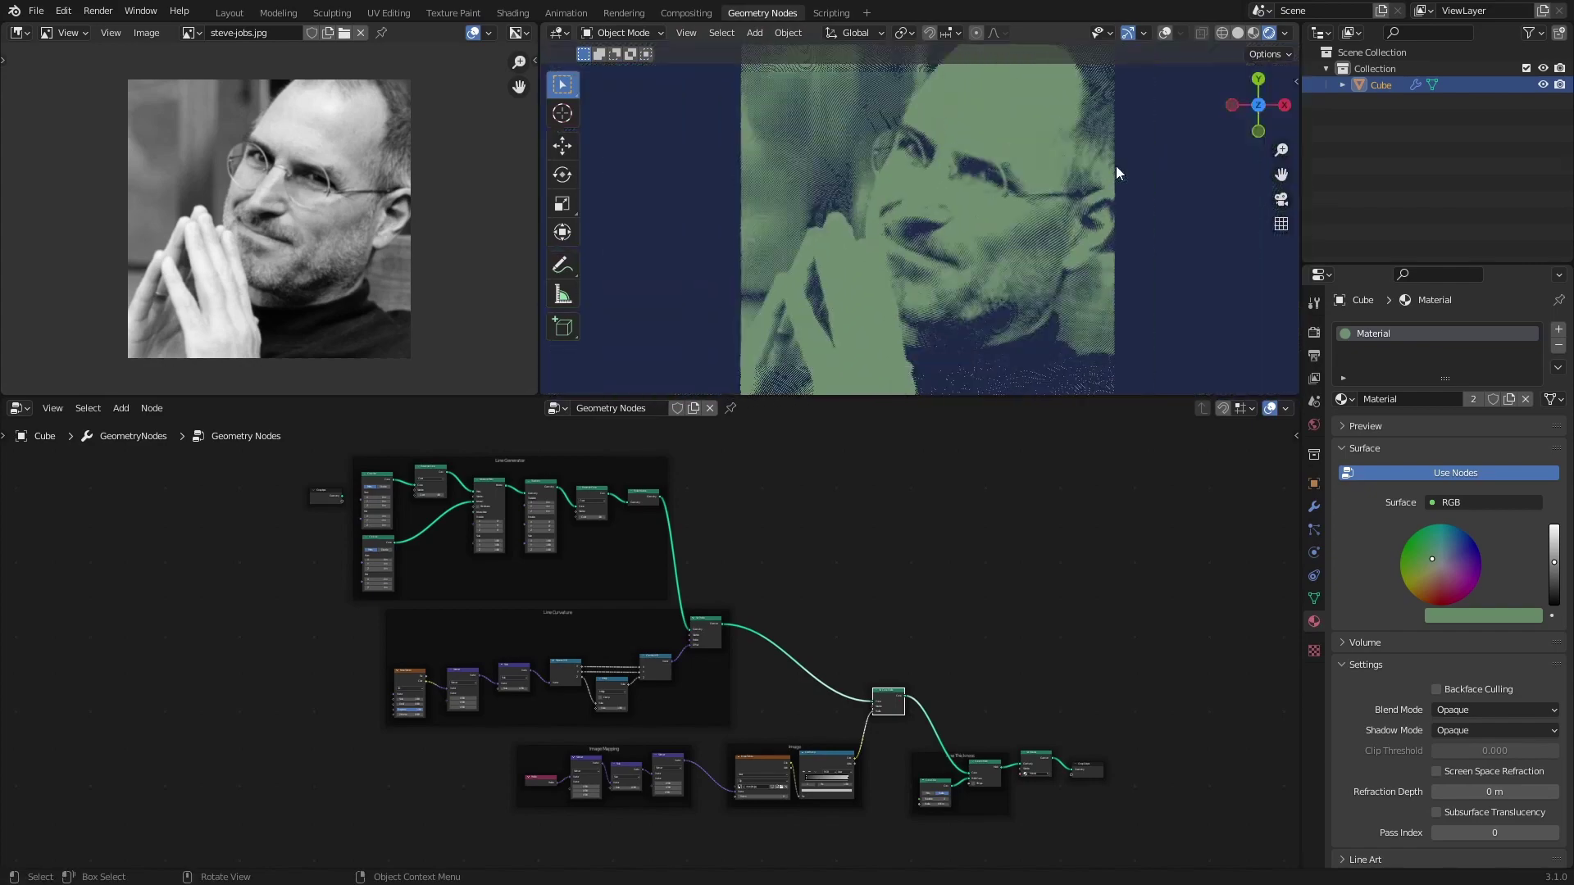
scroll(1006, 269, down, 2)
scroll(966, 277, up, 5)
scroll(958, 264, up, 3)
scroll(958, 264, up, 2)
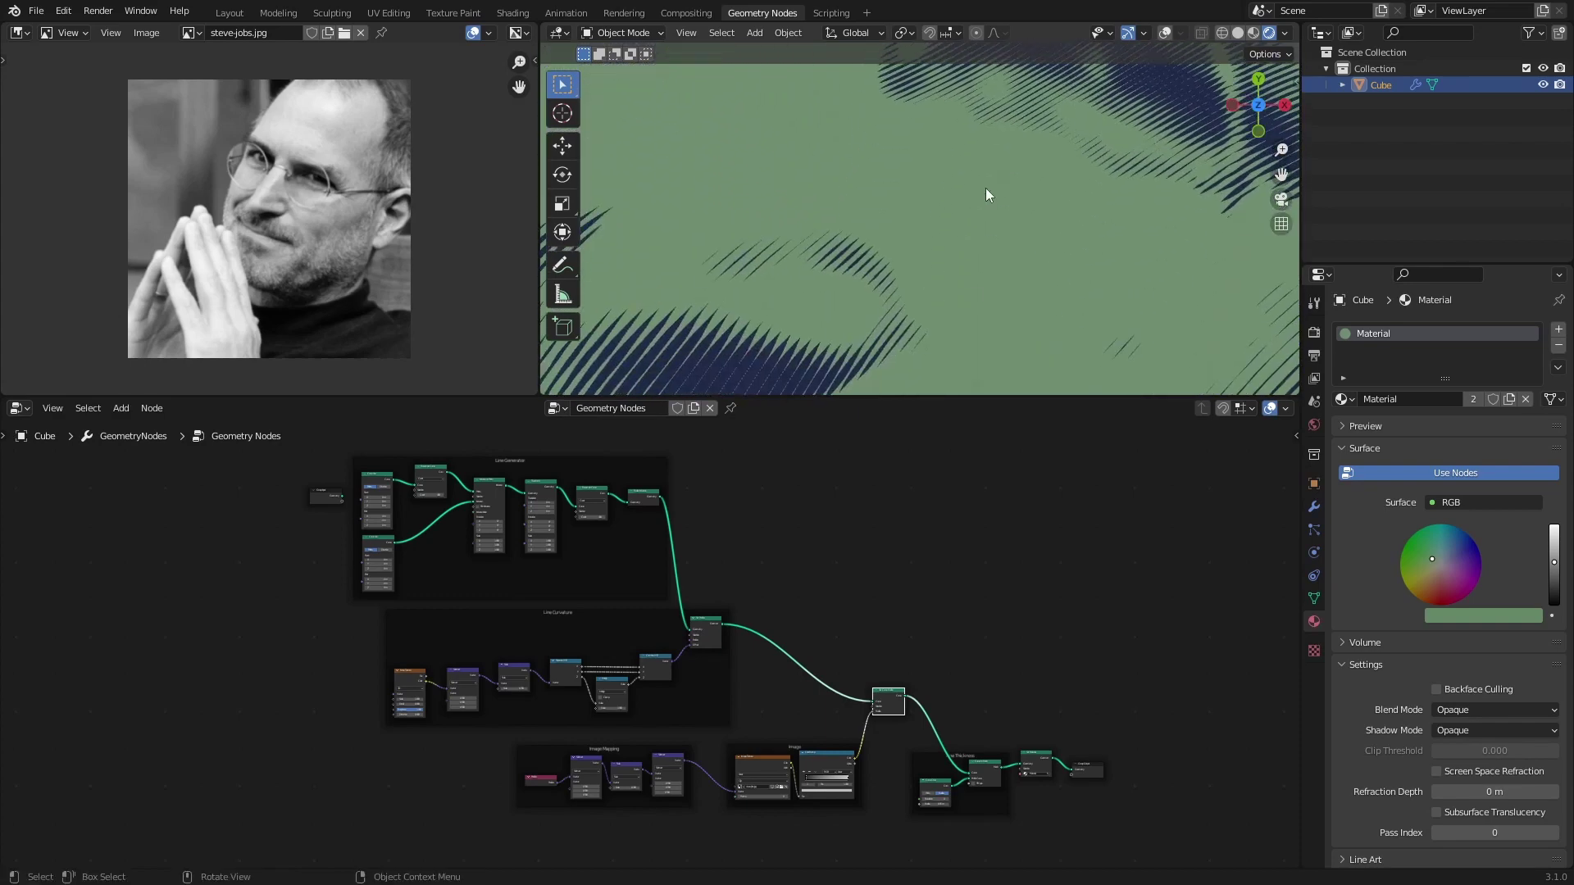
scroll(320, 524, up, 2)
middle_drag(305, 547, 467, 555)
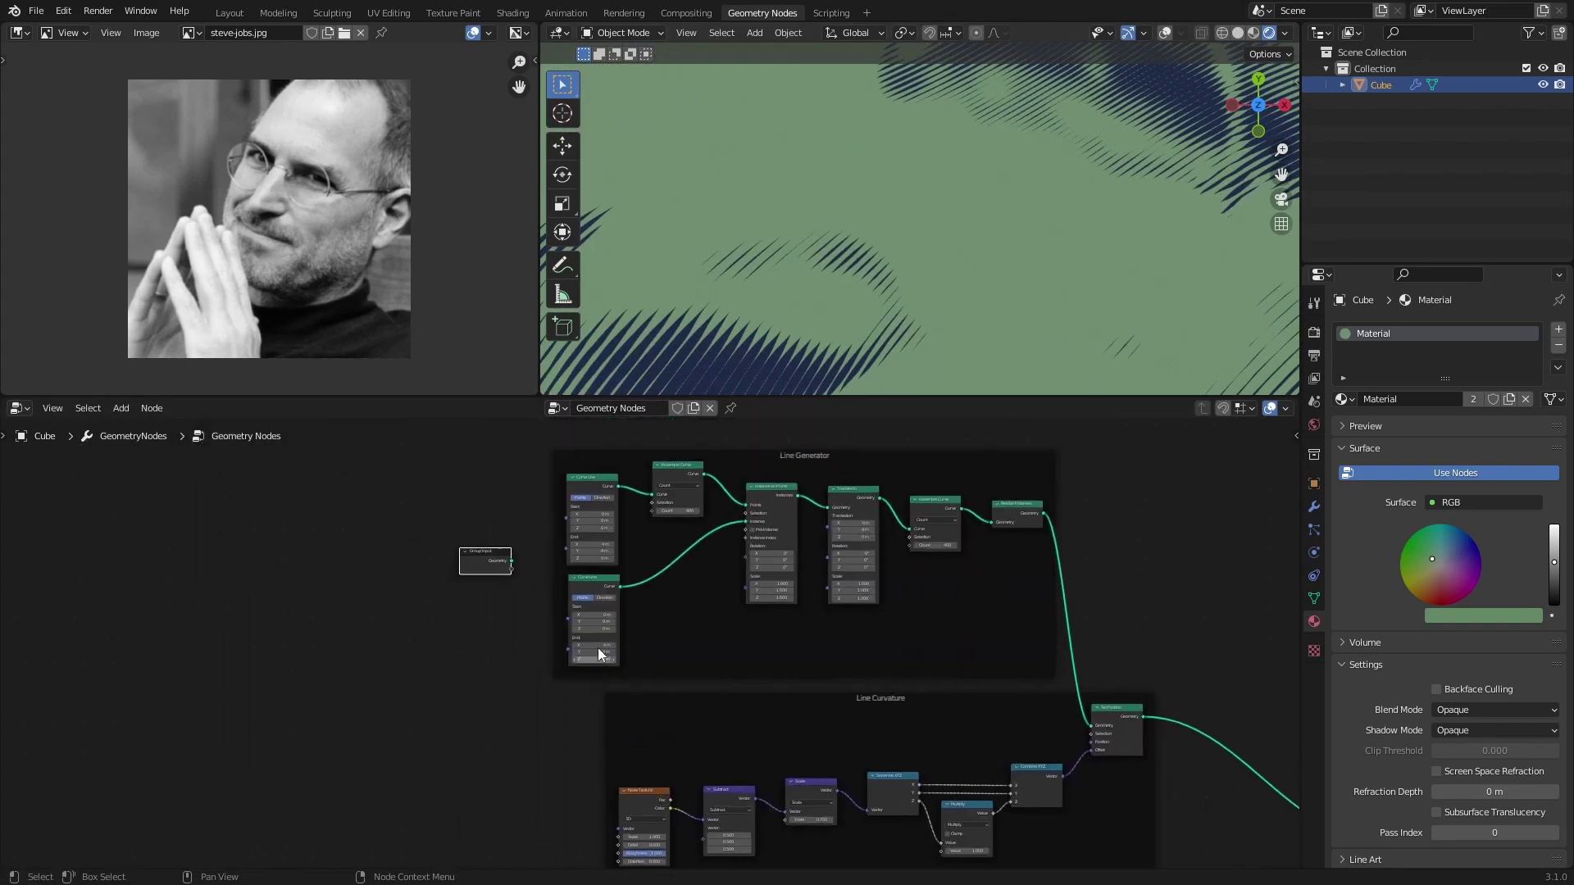
scroll(411, 661, up, 3)
scroll(508, 682, up, 2)
middle_drag(507, 683, 588, 686)
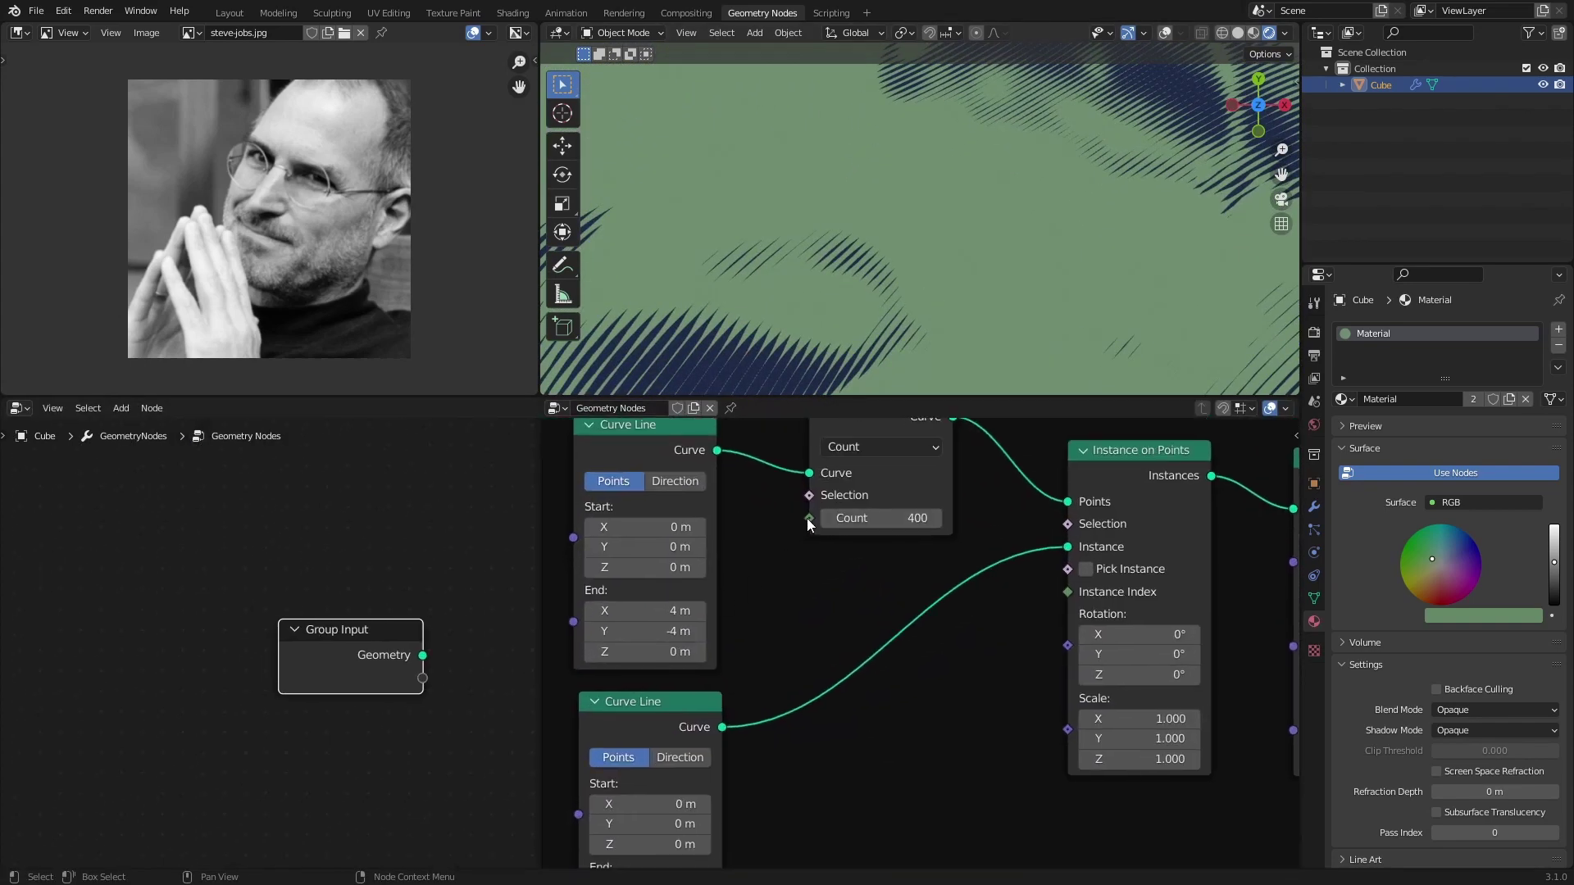
drag(809, 519, 428, 682)
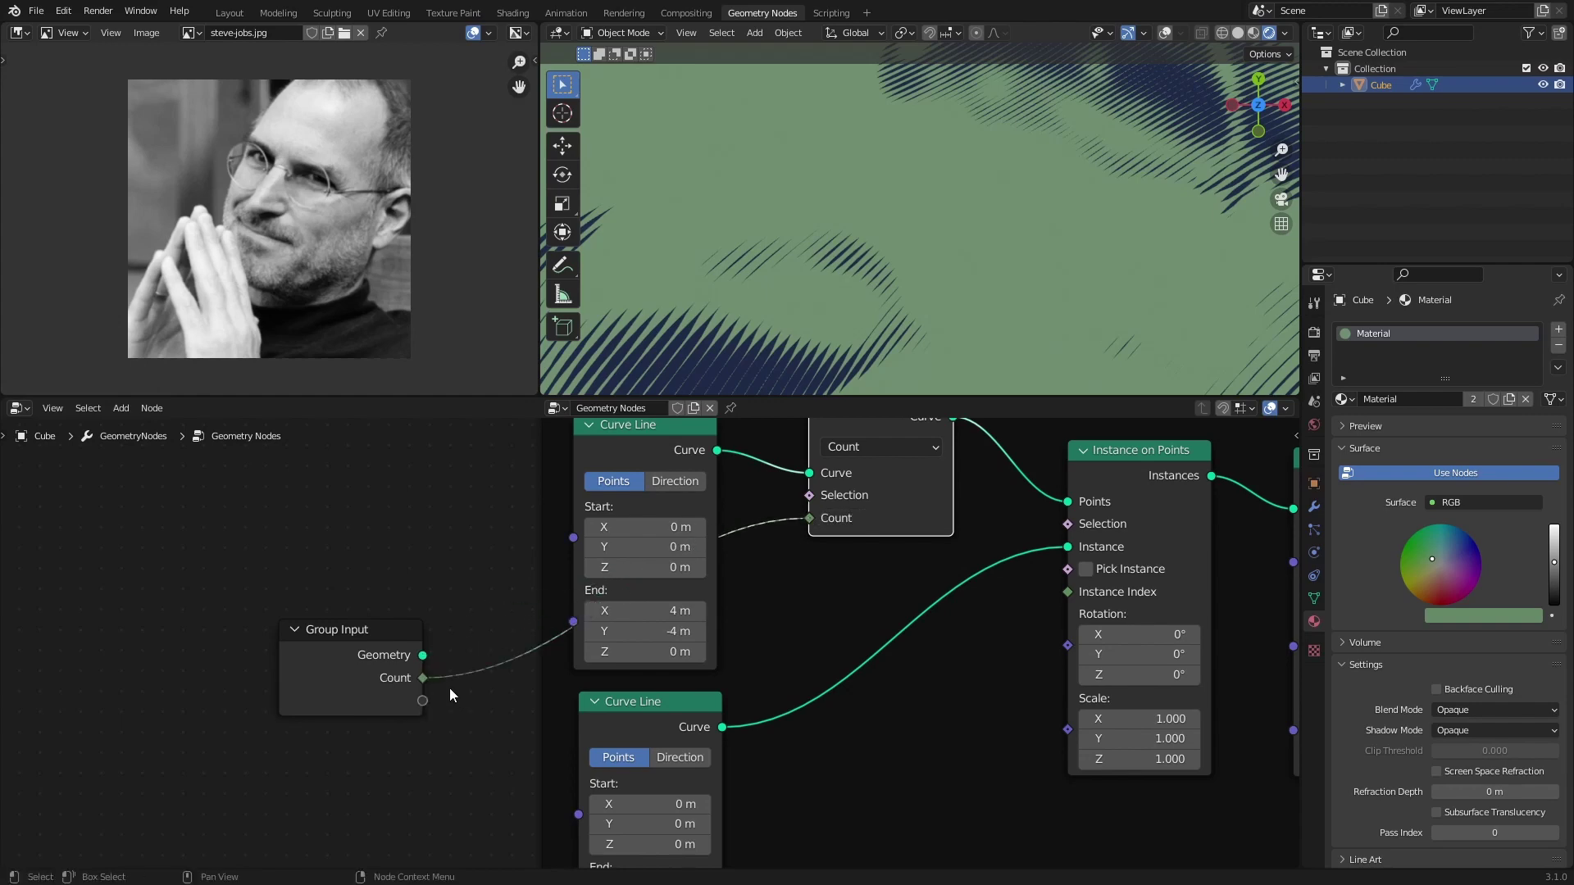
- Rename the new Count input to 'Line Count' in the sidebar Group tab
key(n)
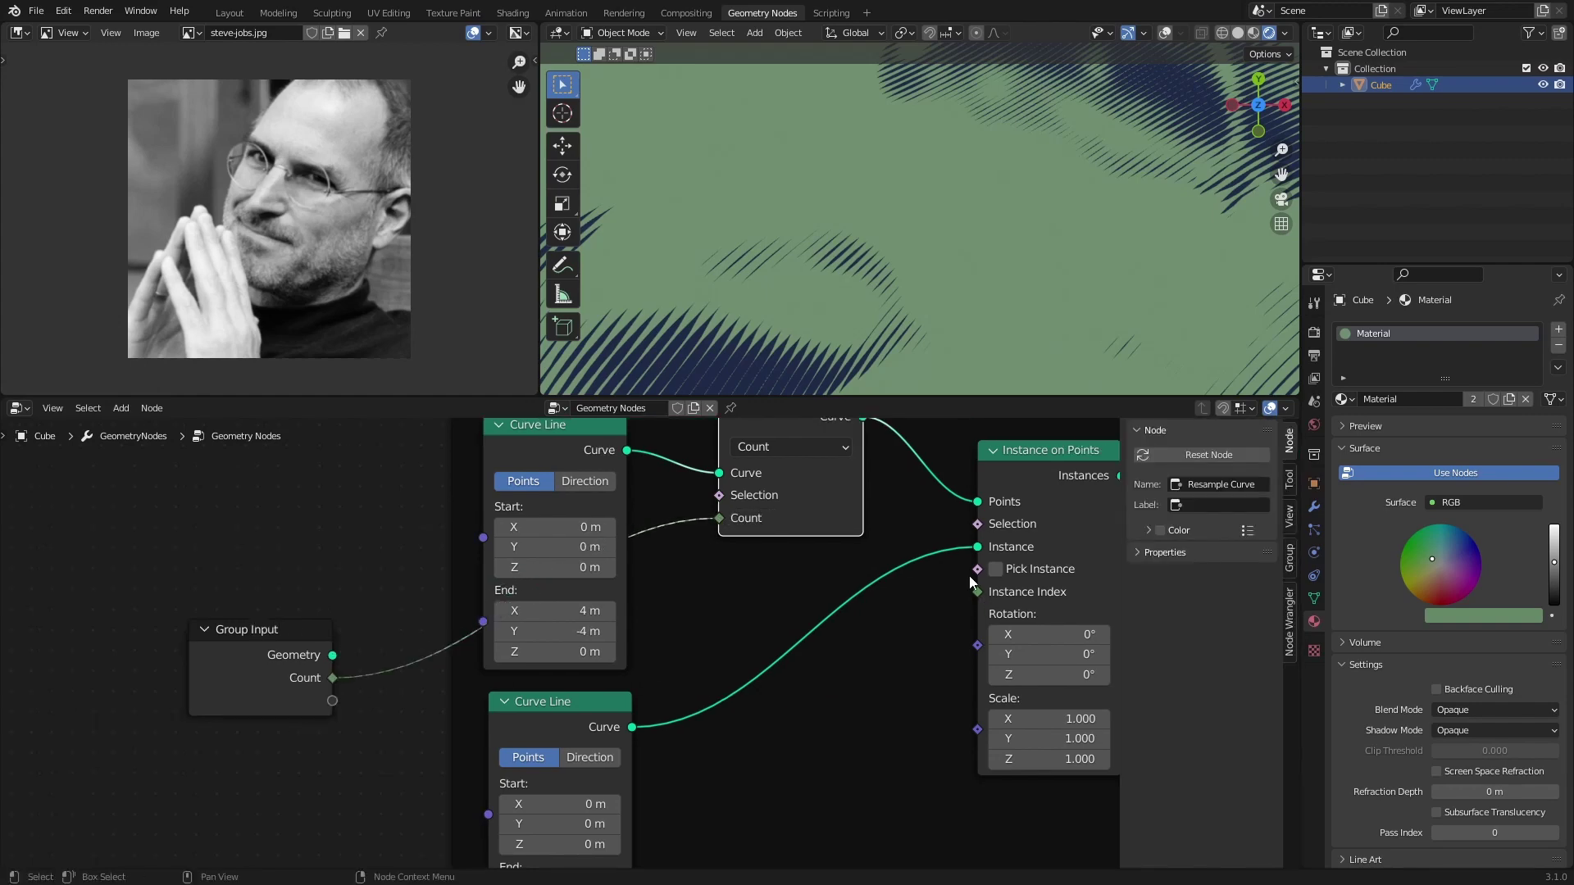
click(1289, 557)
click(1179, 480)
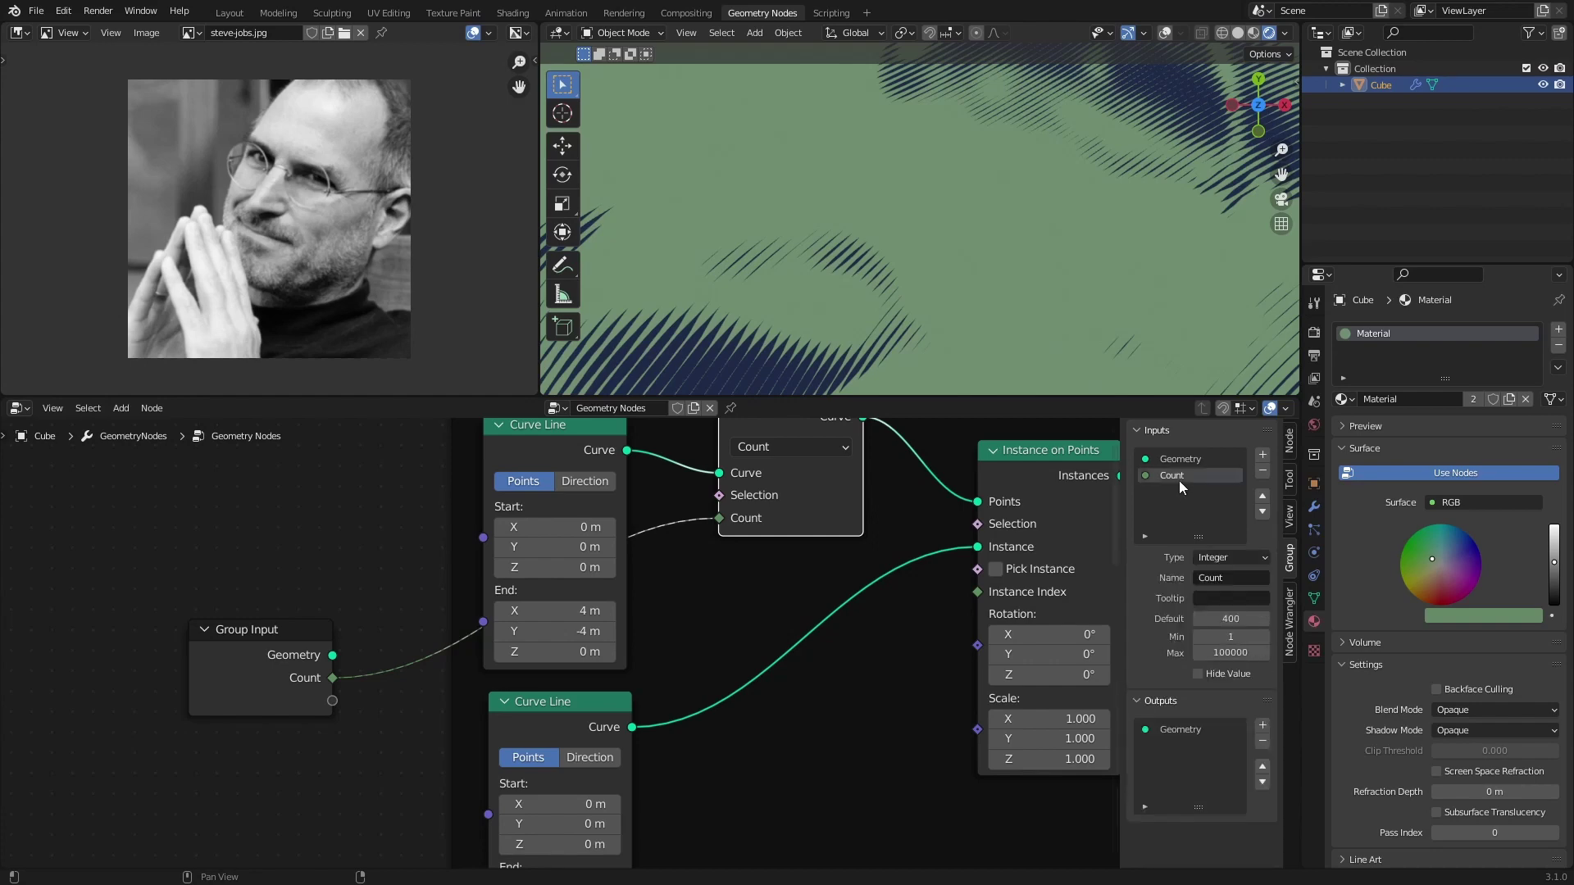
click(1199, 578)
text(Line)
- Expose the Resample Curve count as a group input as well
scroll(660, 741, down, 2)
scroll(623, 722, down, 1)
scroll(618, 703, up, 1)
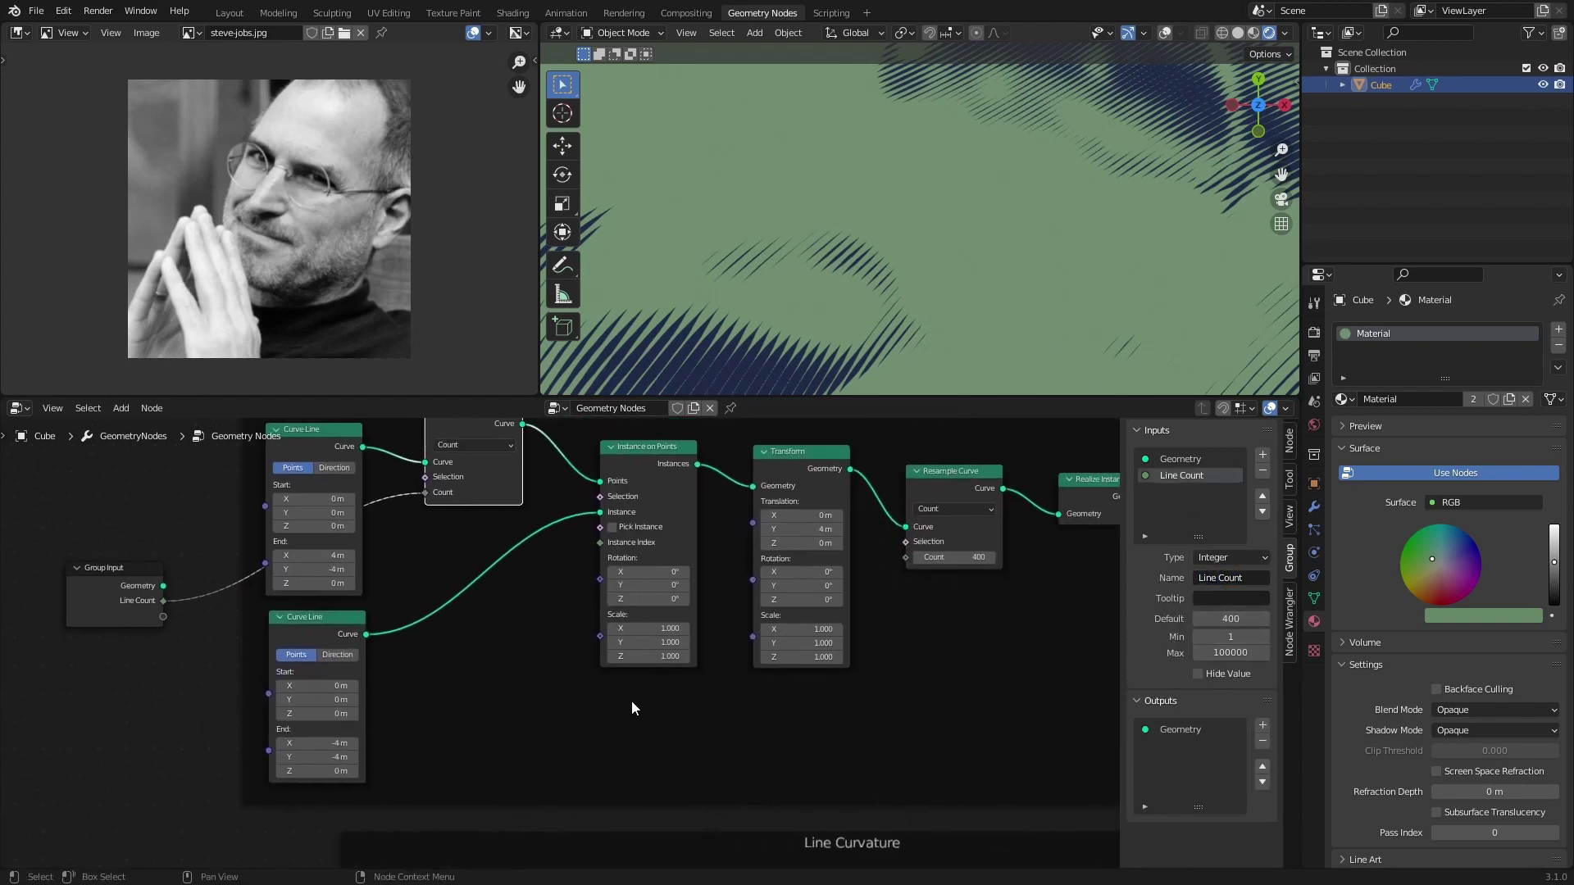
drag(231, 613, 164, 619)
text(Resolution)
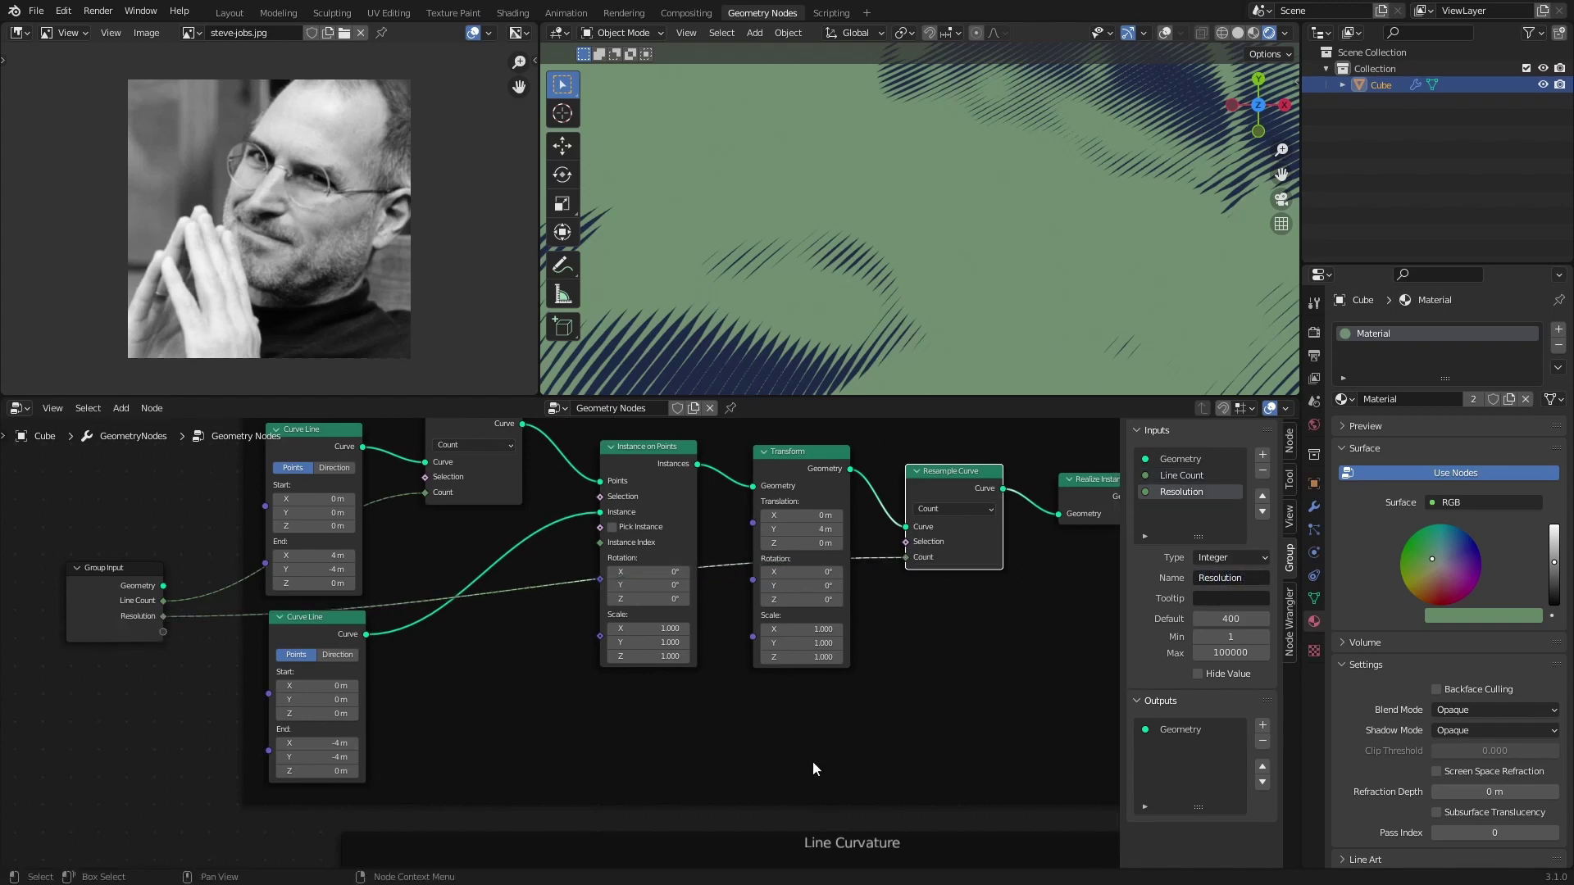
- Duplicate the Group Input node and place the copy beside the Line Curvature frame
scroll(813, 769, down, 3)
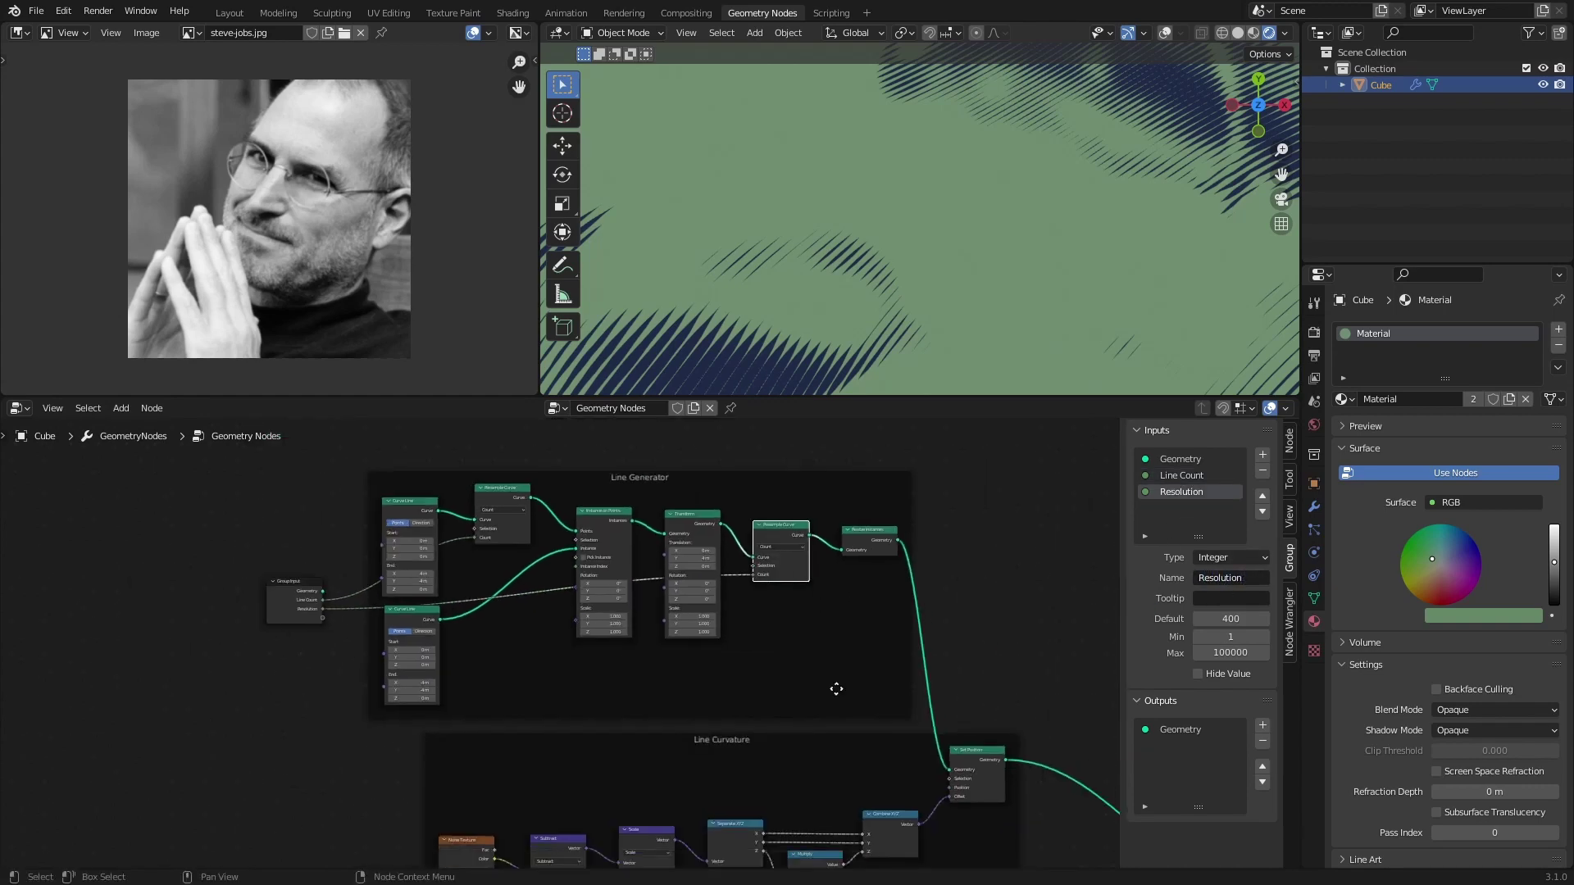
drag(325, 495, 301, 574)
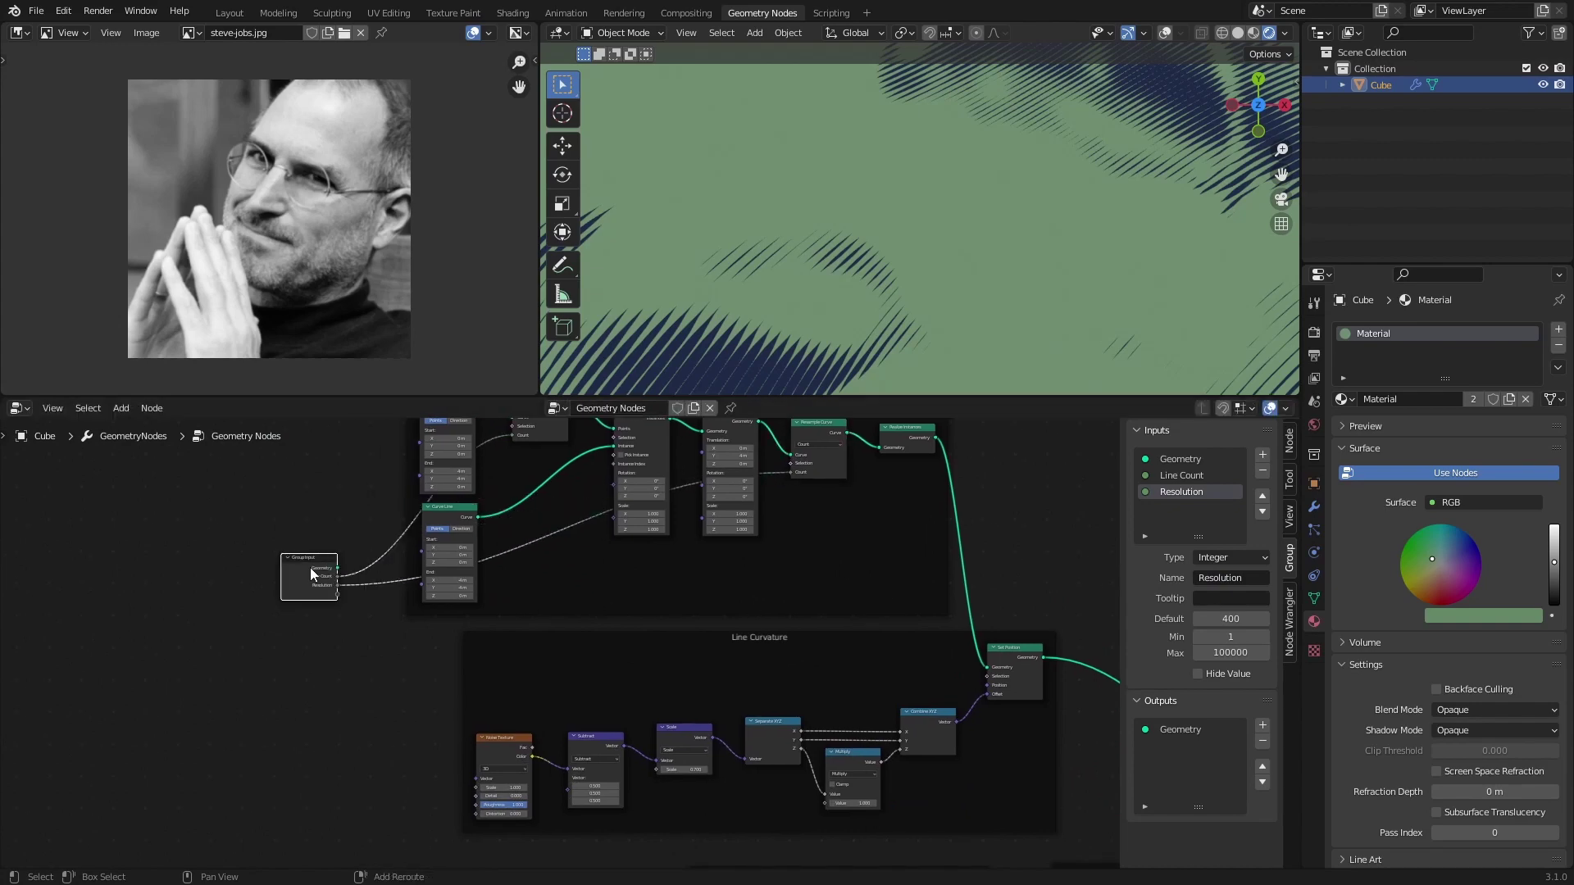
key(shift+d)
click(408, 752)
- Expose the noise Scale (0.700) as a group input named 'Curveture Scale'
ctrl+scroll(459, 779, down, 2)
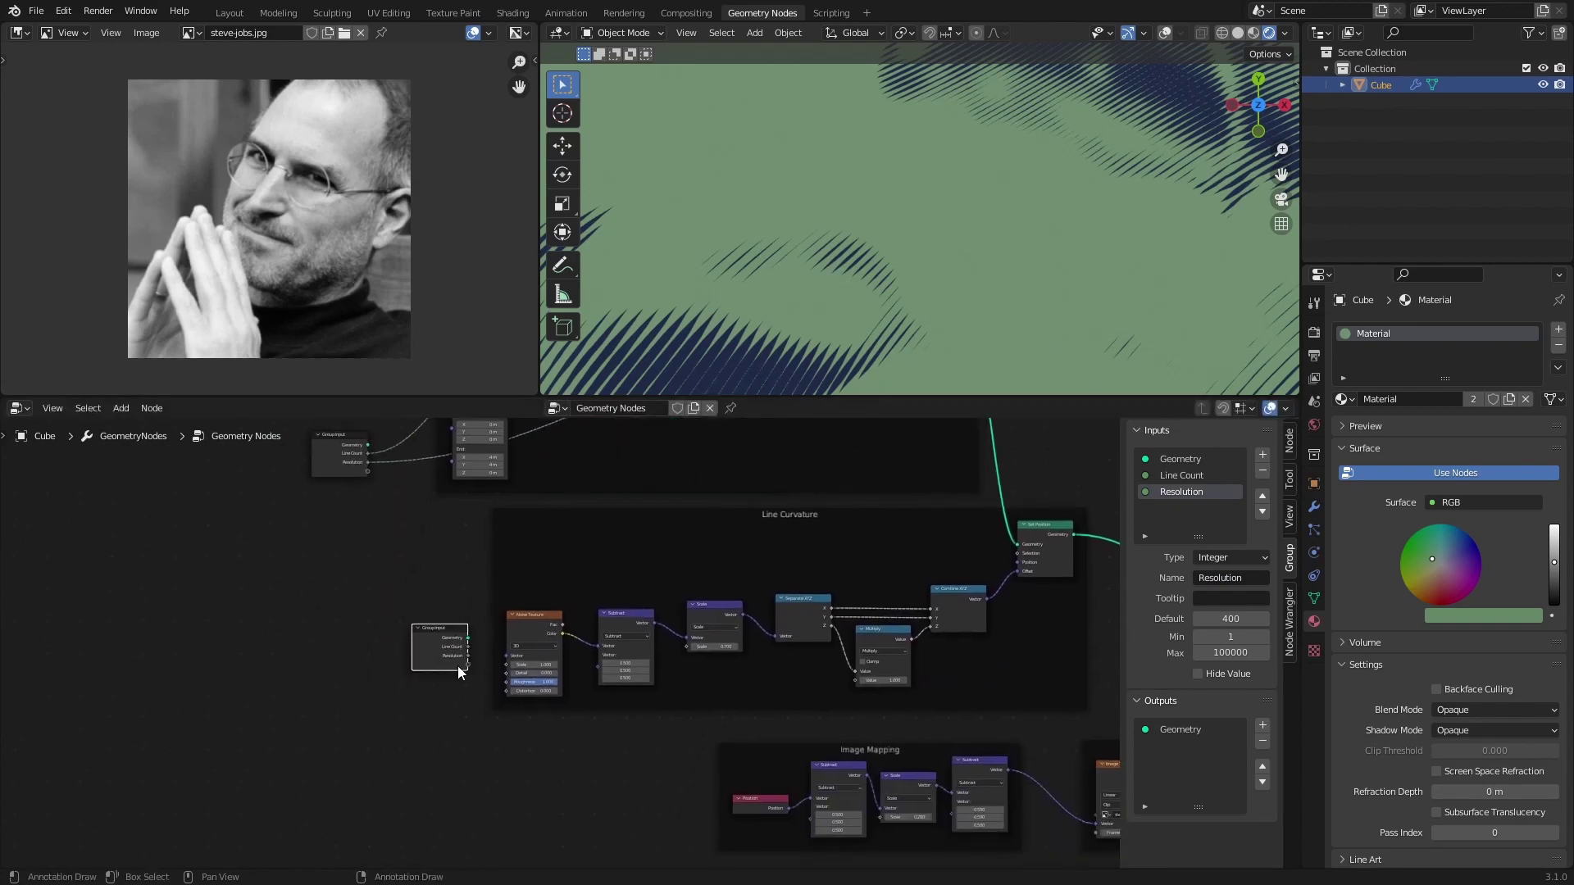
scroll(496, 797, up, 5)
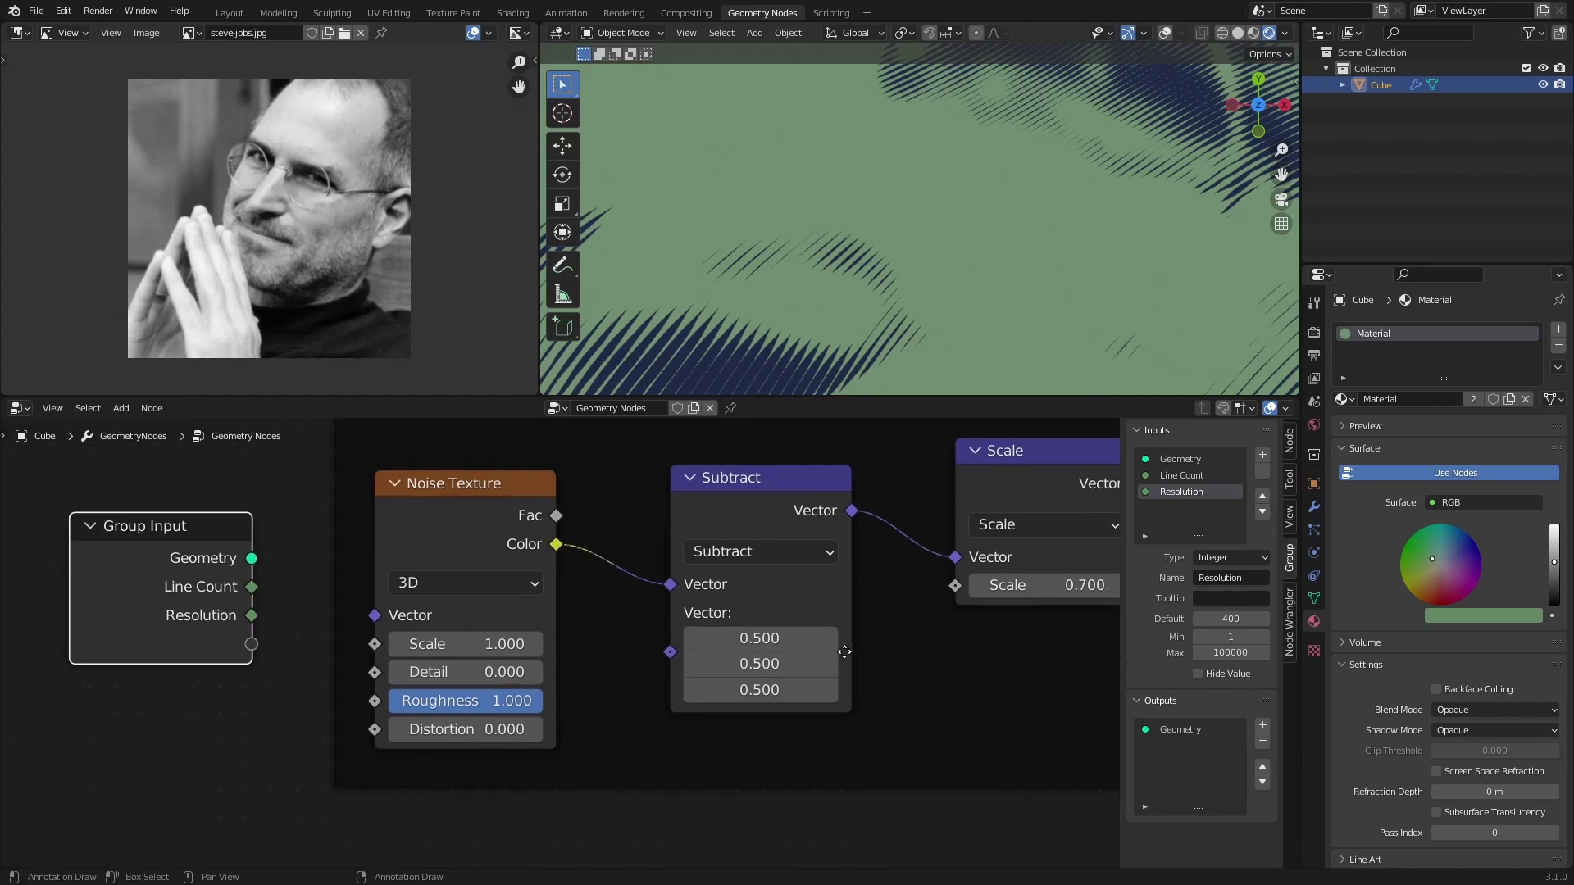
middle_drag(900, 732, 759, 674)
scroll(759, 674, down, 1)
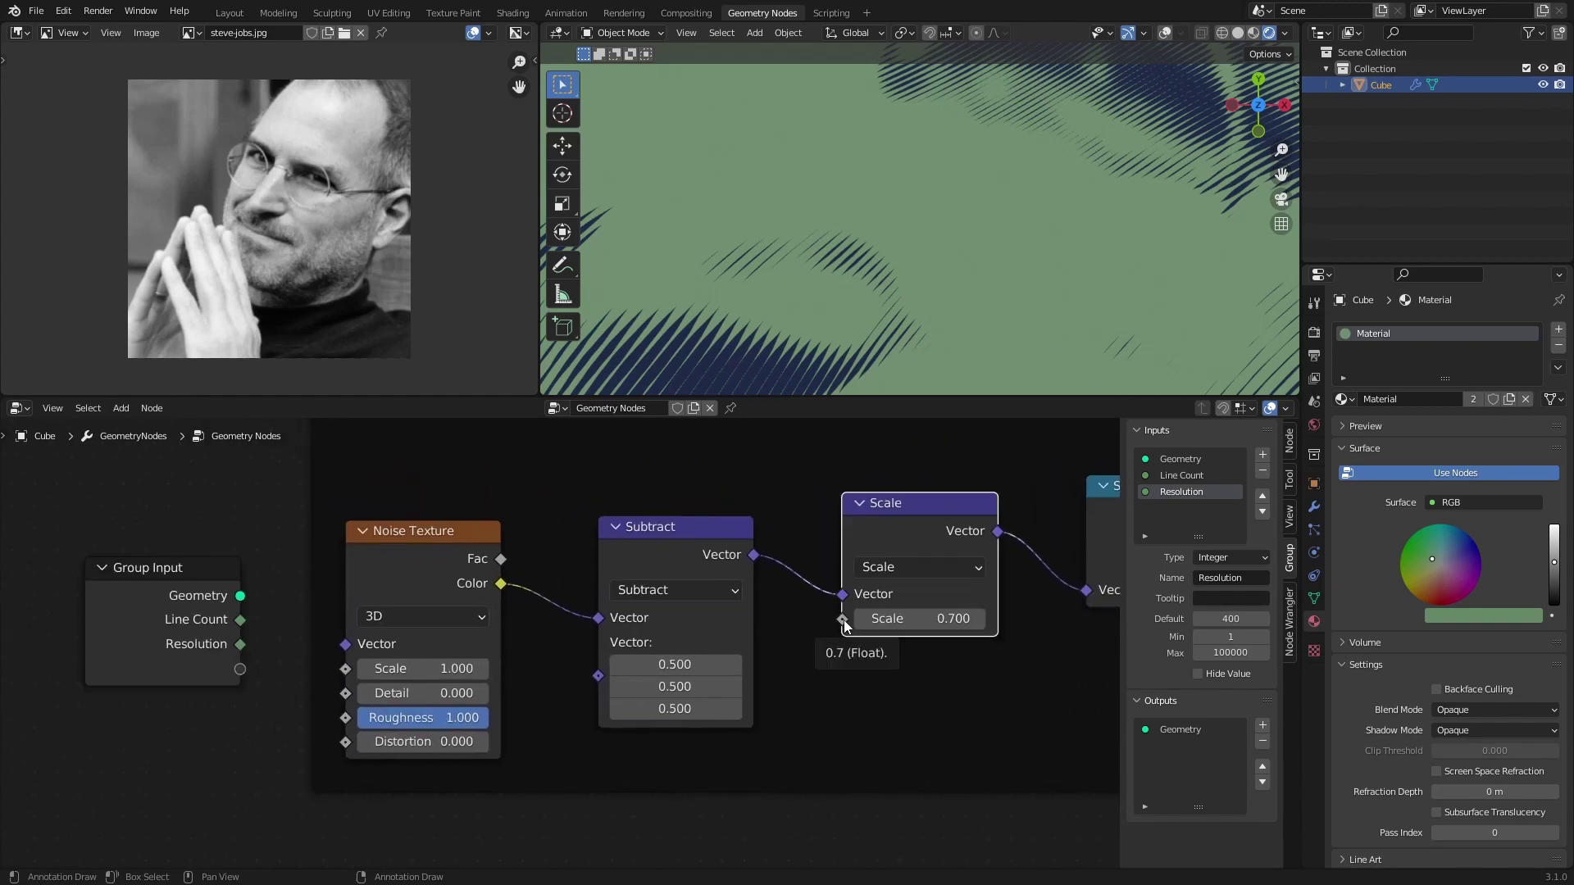
drag(843, 619, 239, 670)
click(1172, 508)
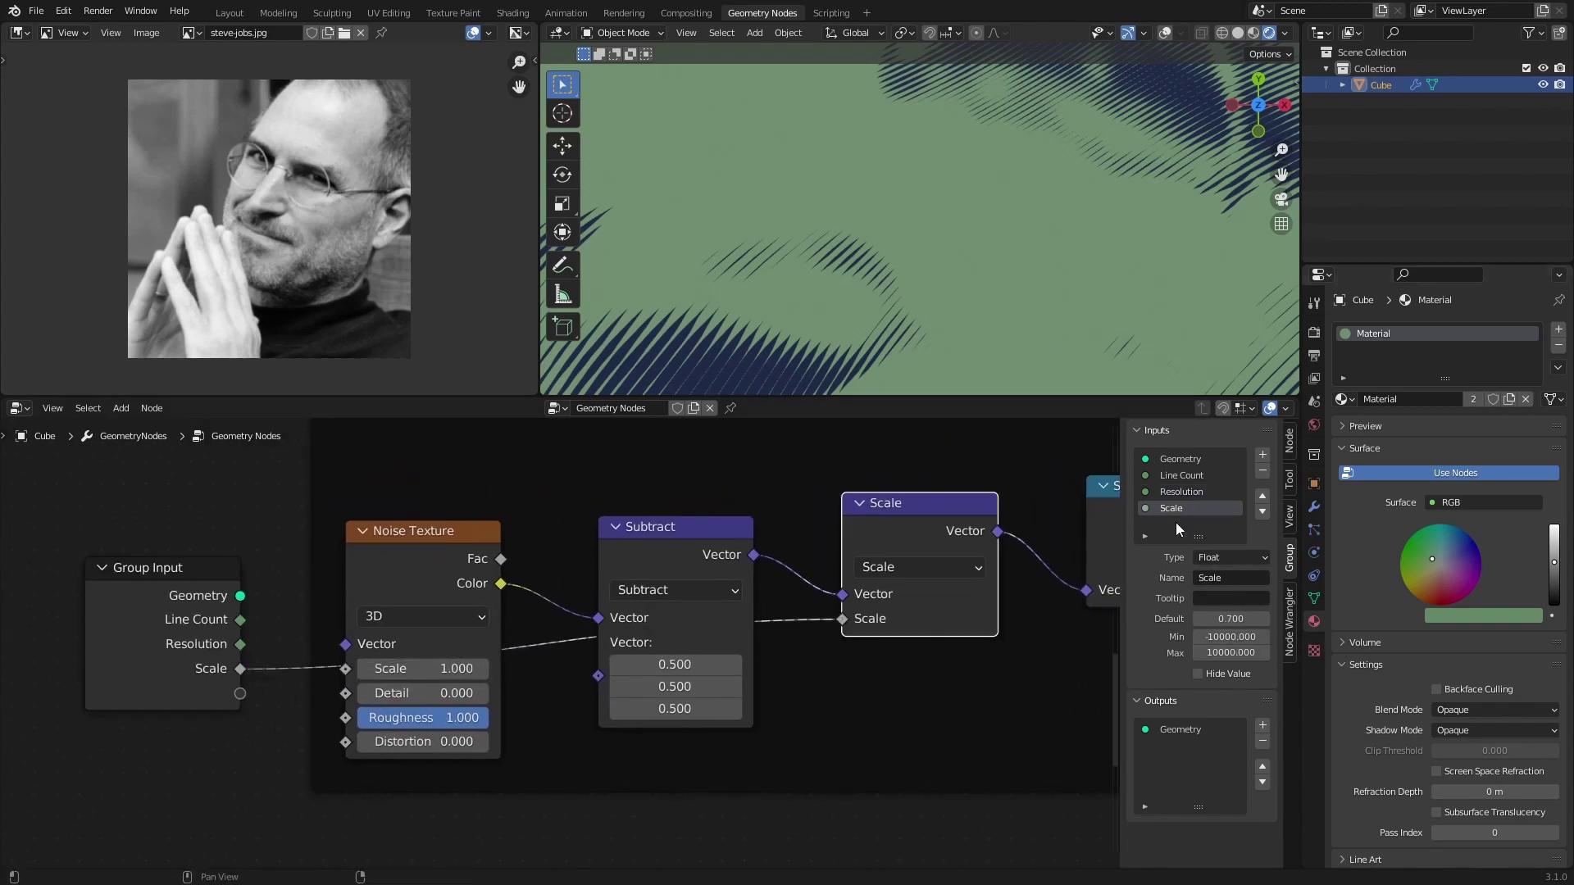
click(1232, 577)
key(Return)
- Expose the Multiply second value as a group input and select it for renaming
scroll(887, 573, down, 2)
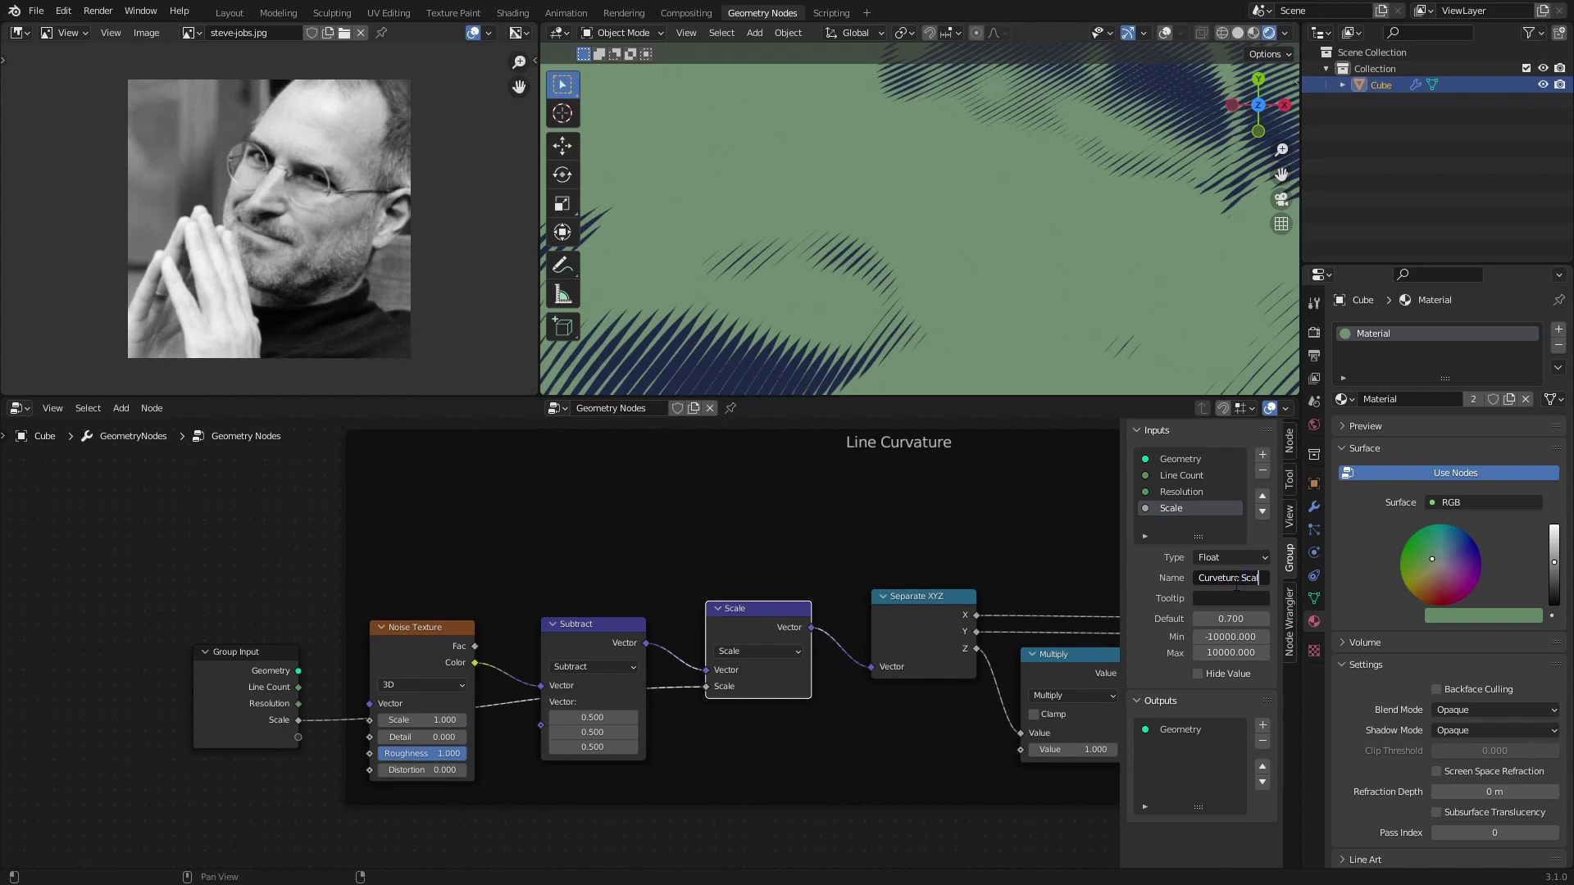
middle_drag(815, 780, 642, 642)
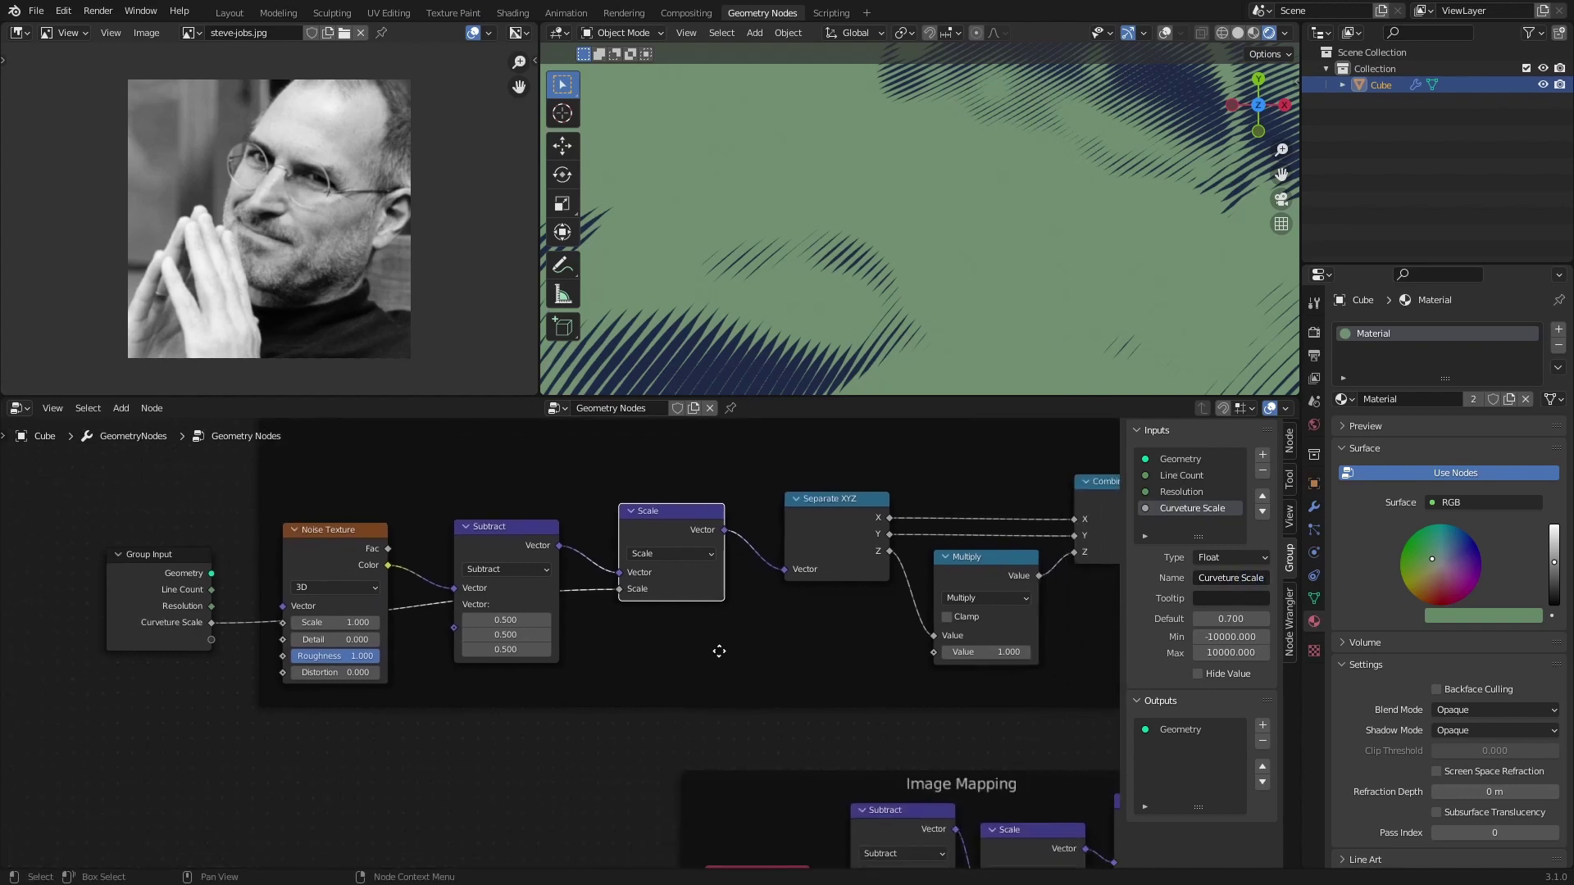
drag(837, 646, 169, 635)
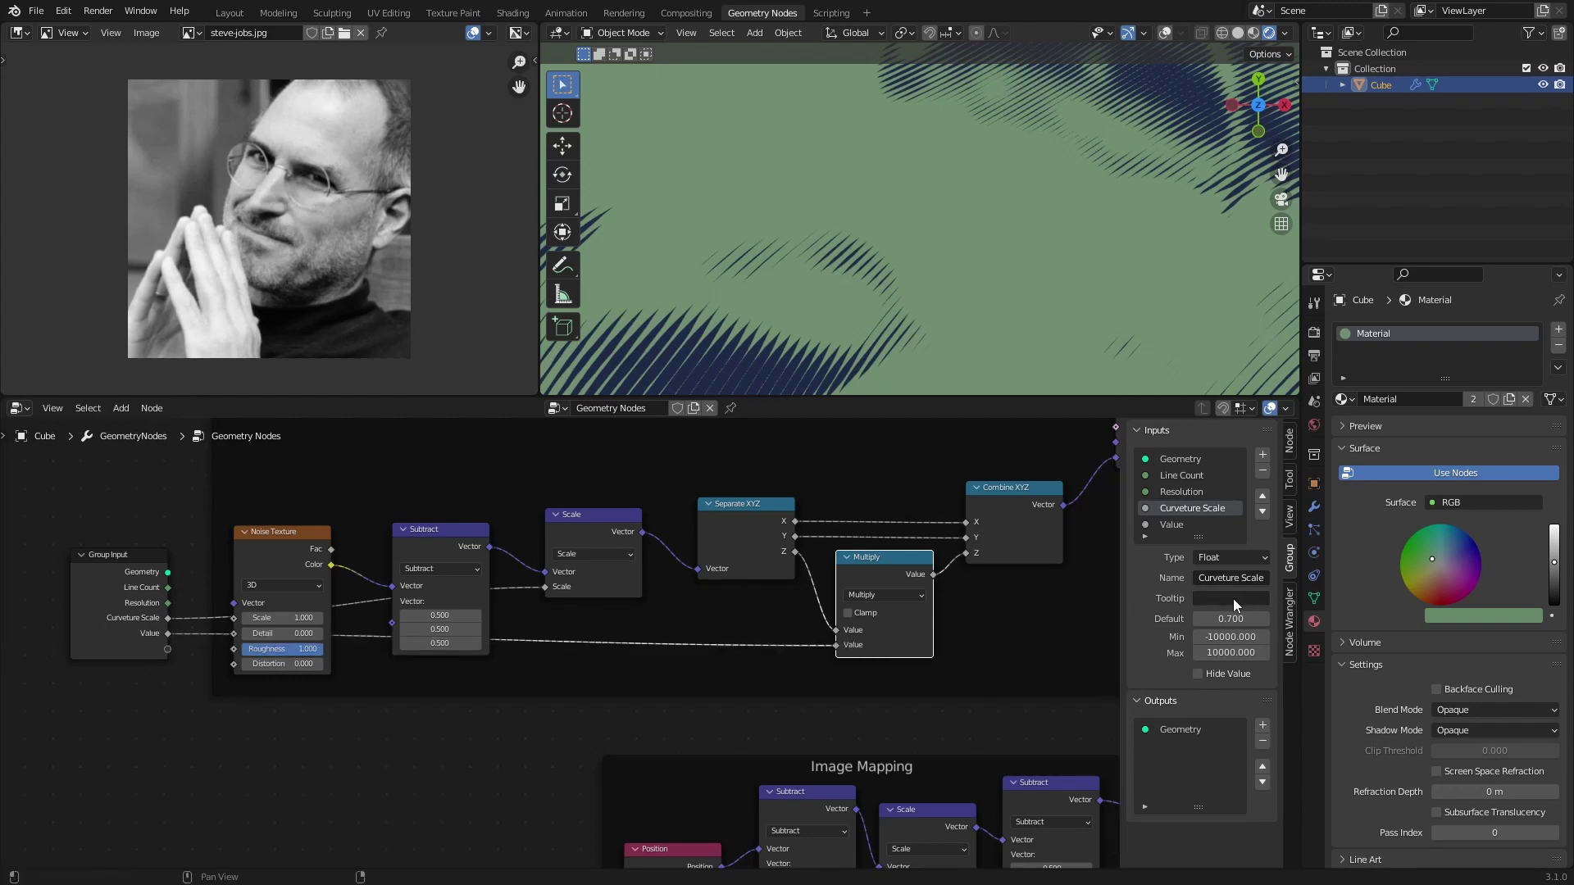
click(1184, 525)
text(Height)
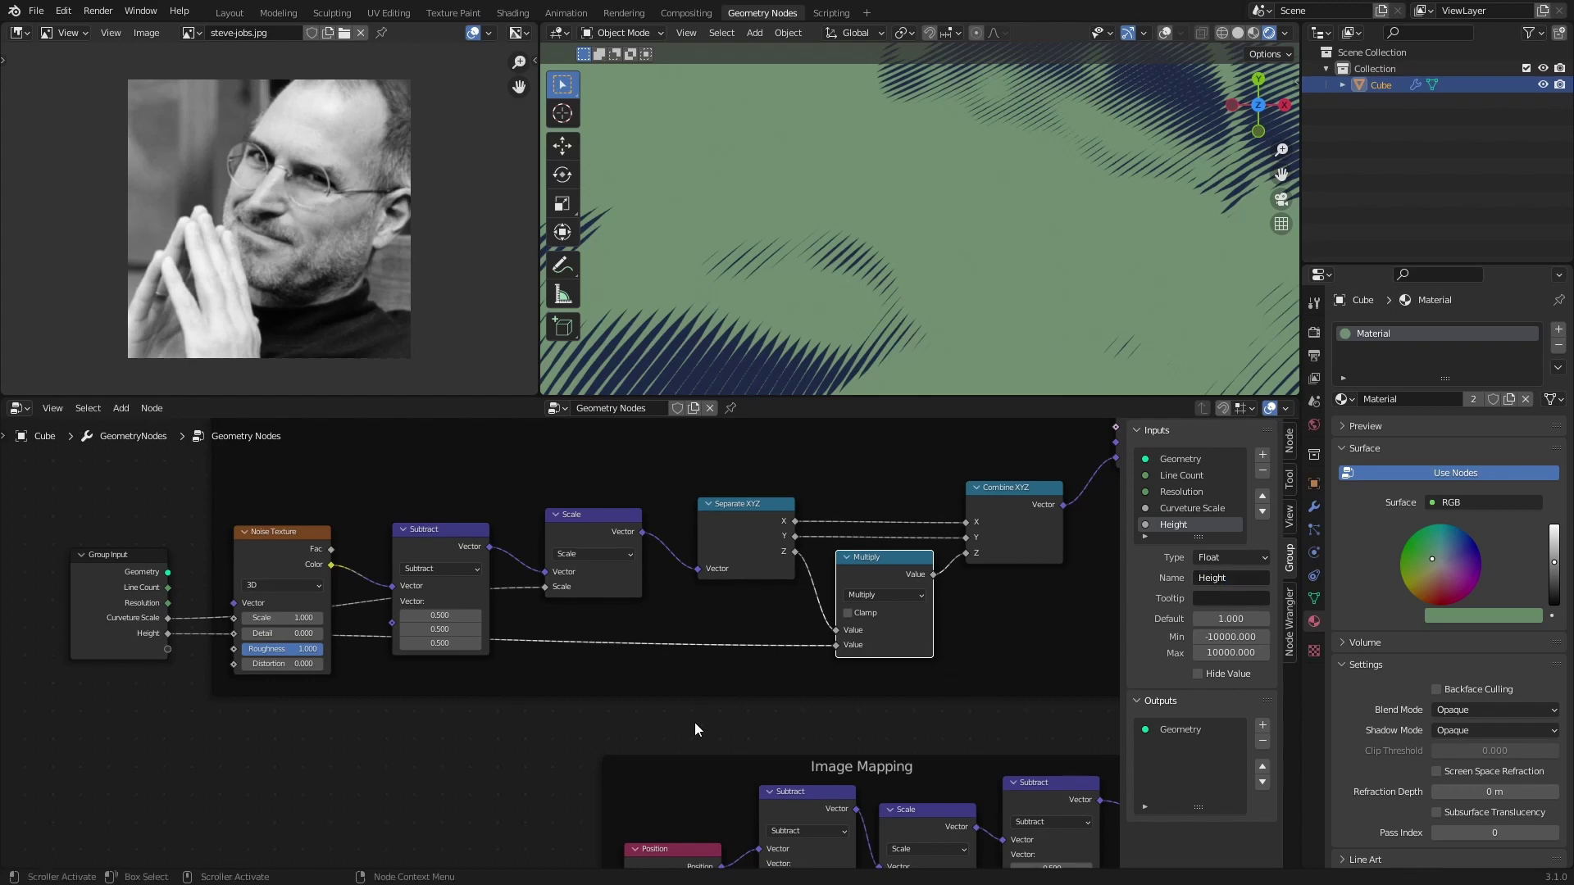
- Duplicate a Group Input beside Image Mapping and expose its Scale as the Tile Scale input
middle_drag(693, 729, 518, 650)
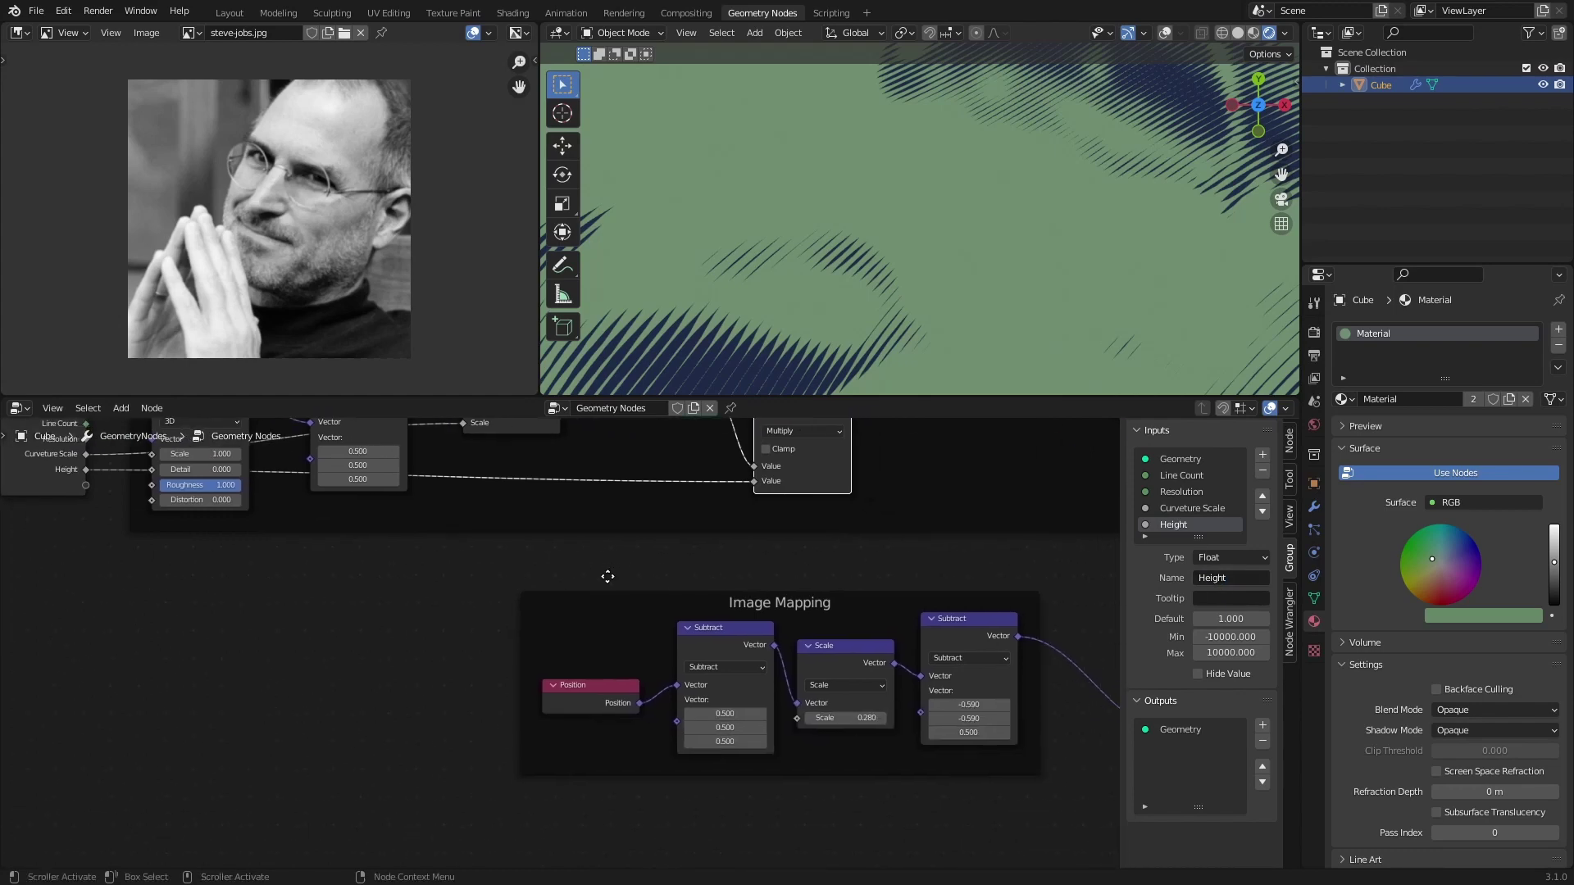
click(108, 473)
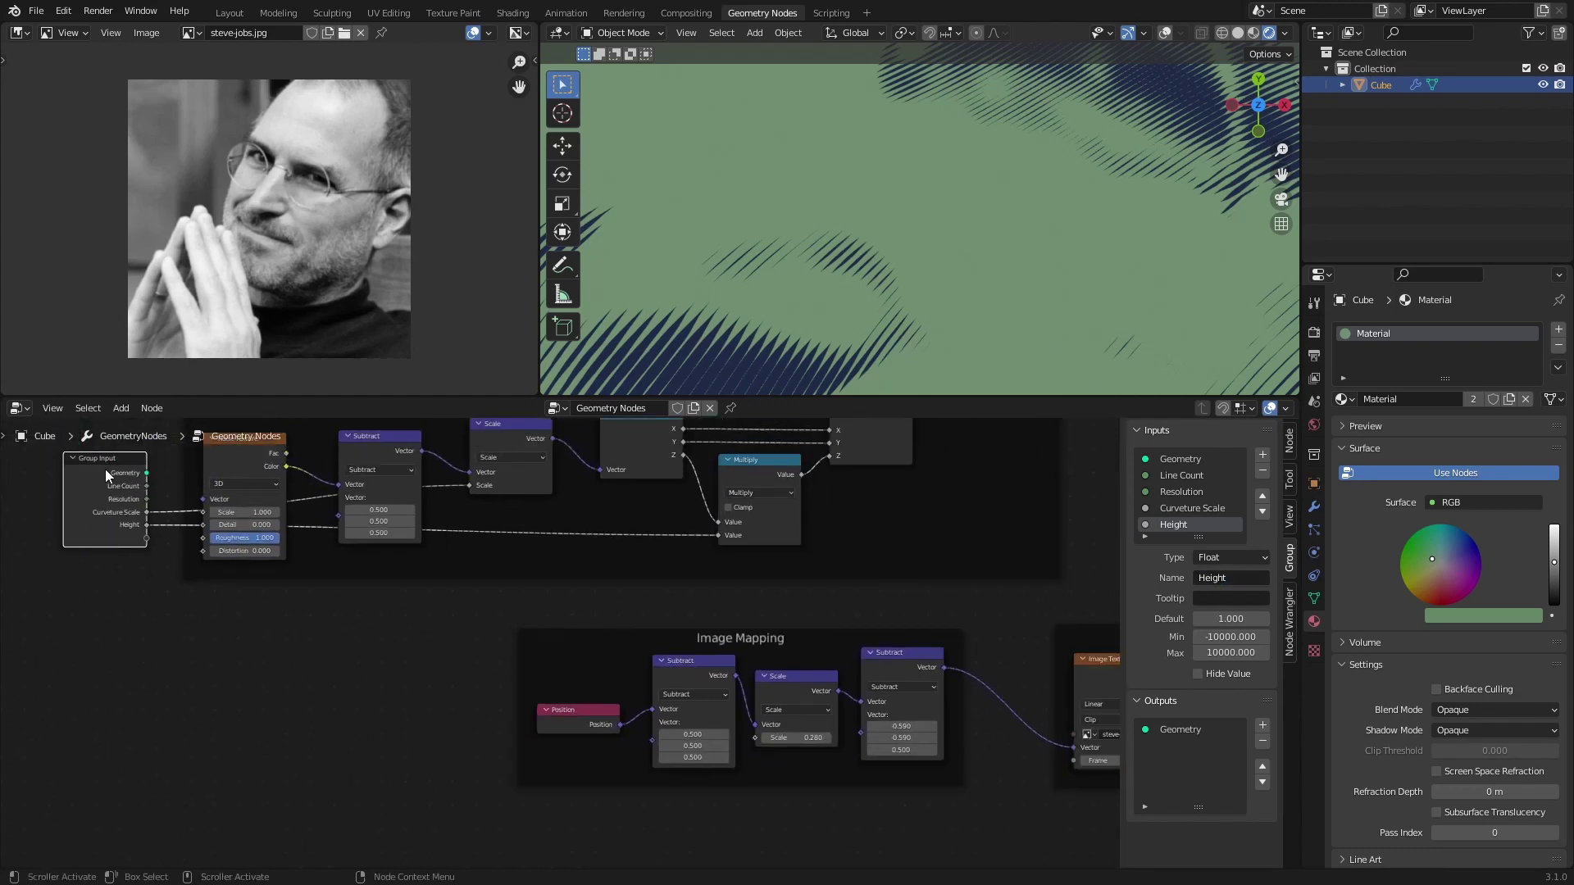
key(shift+d)
click(455, 701)
scroll(564, 786, up, 3)
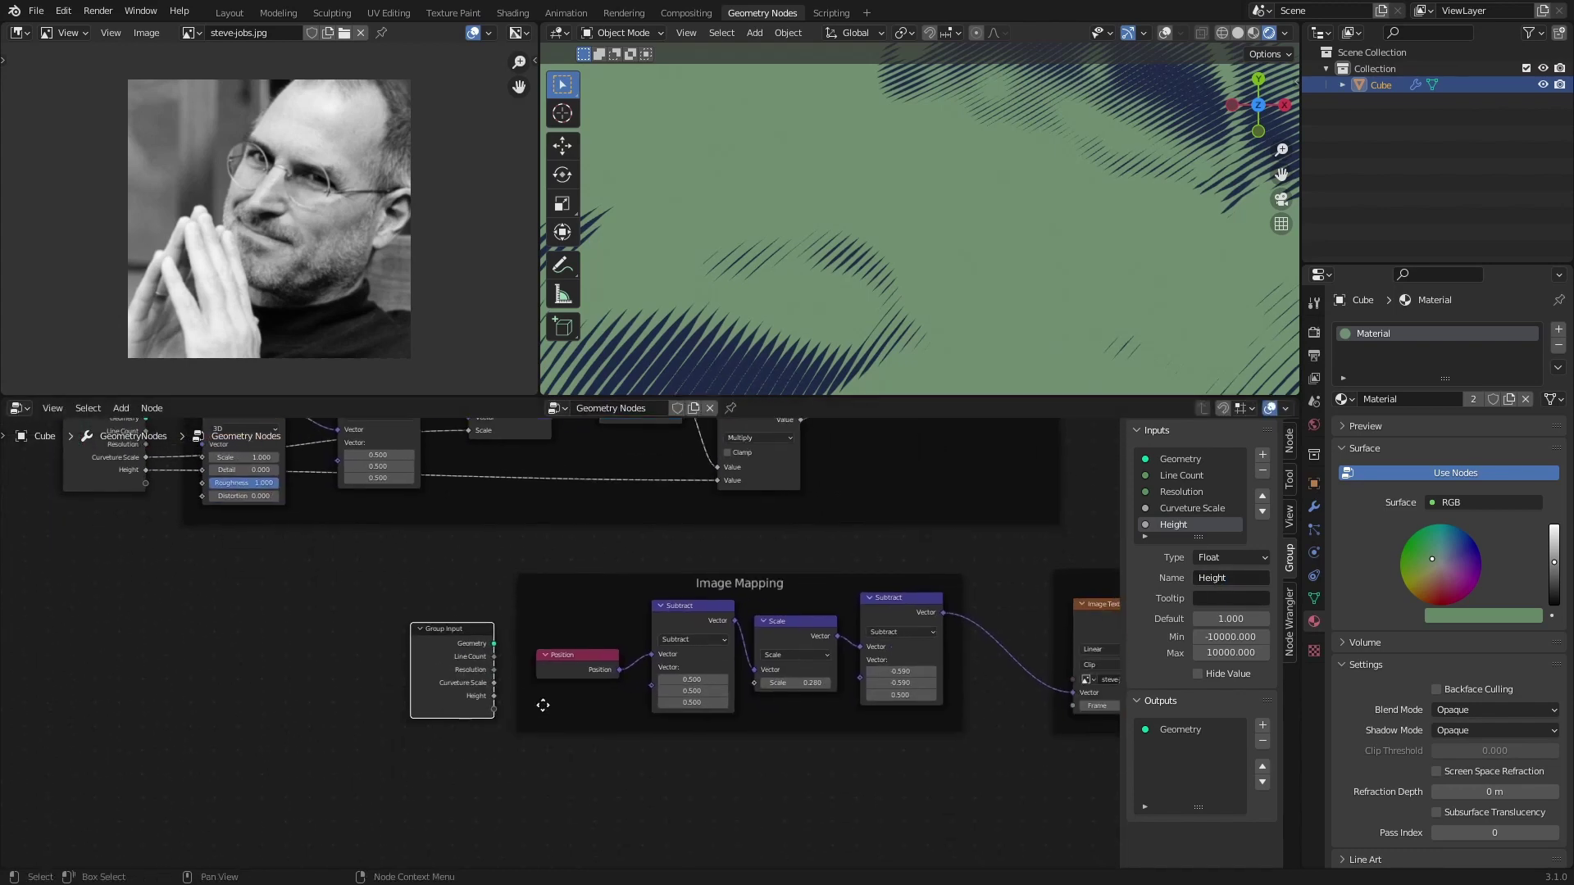
drag(893, 703, 448, 752)
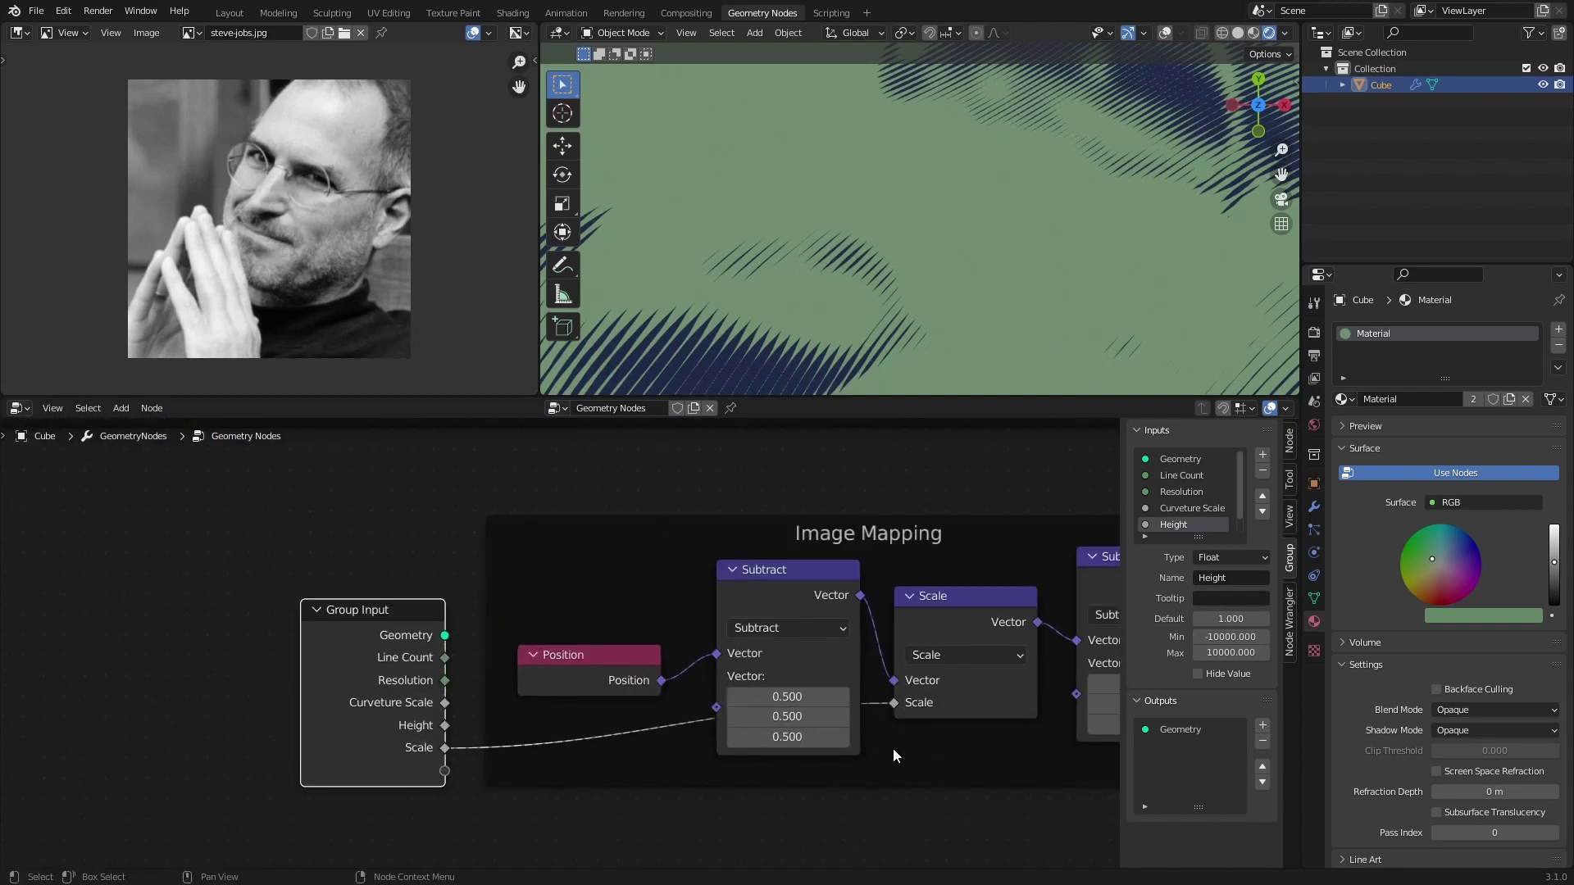
scroll(1219, 522, down, 1)
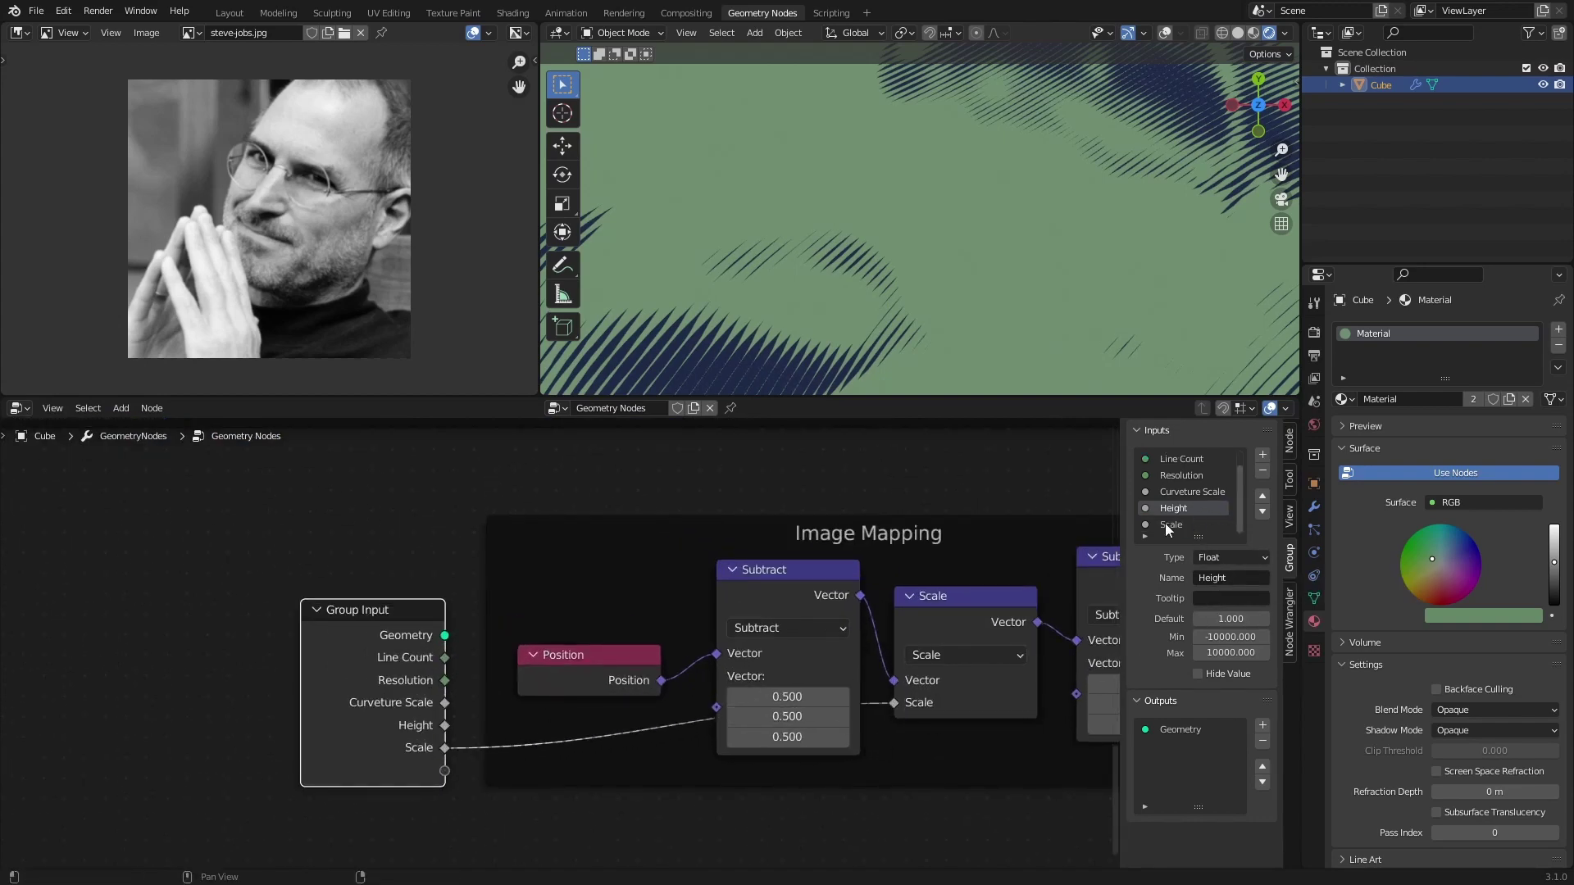
click(1164, 523)
click(1229, 577)
text(Tile Scale)
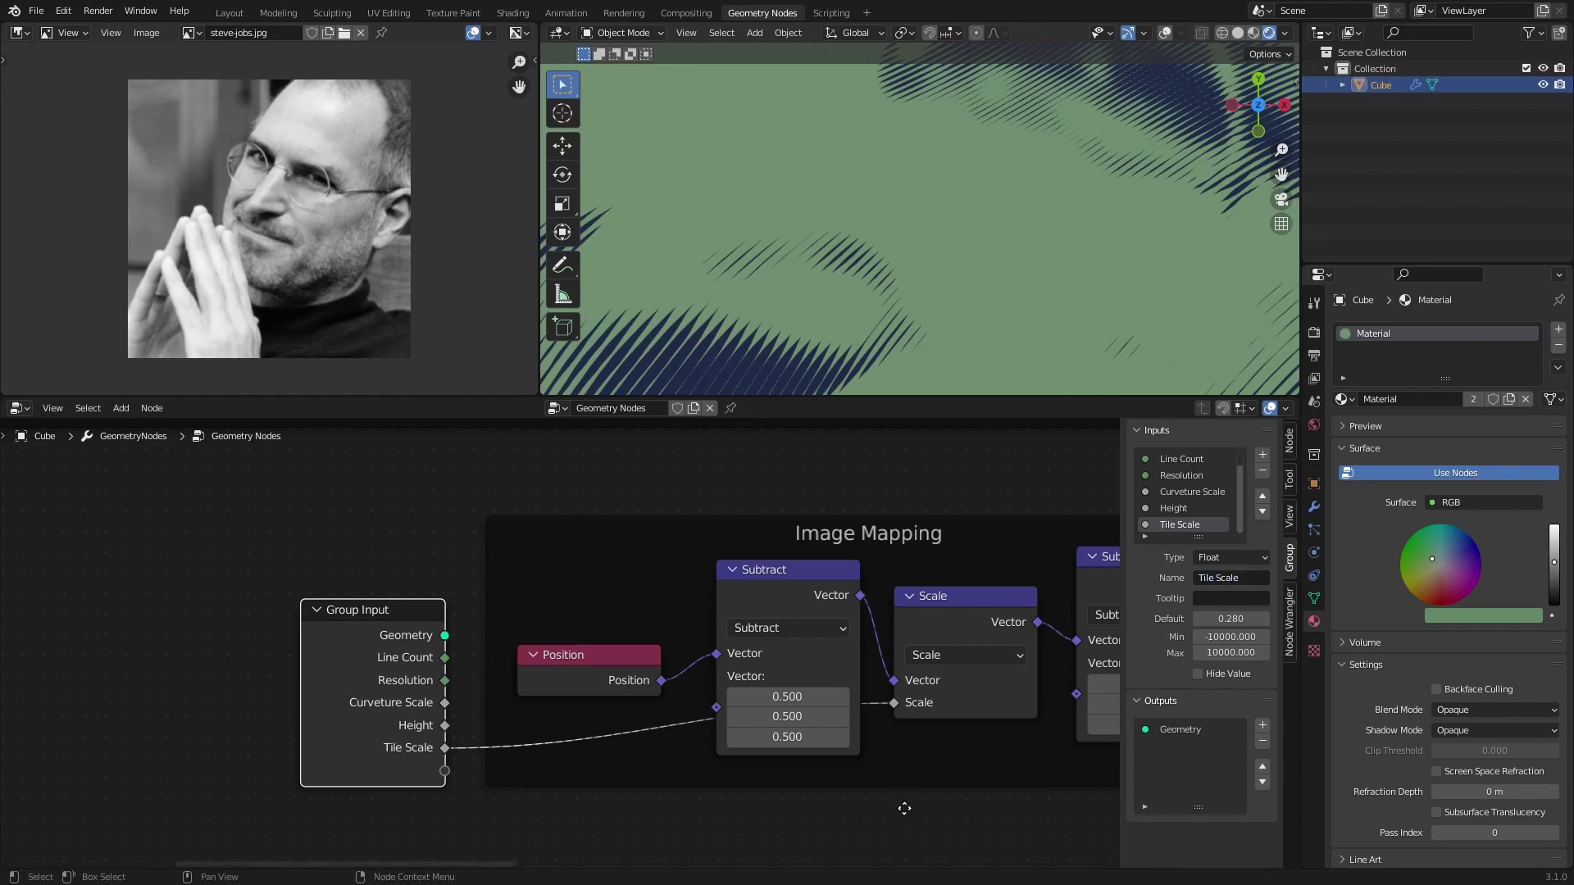
- Expose the second Subtract node's offset vector as a group input named Image Position
middle_drag(903, 805, 683, 780)
drag(831, 659, 247, 729)
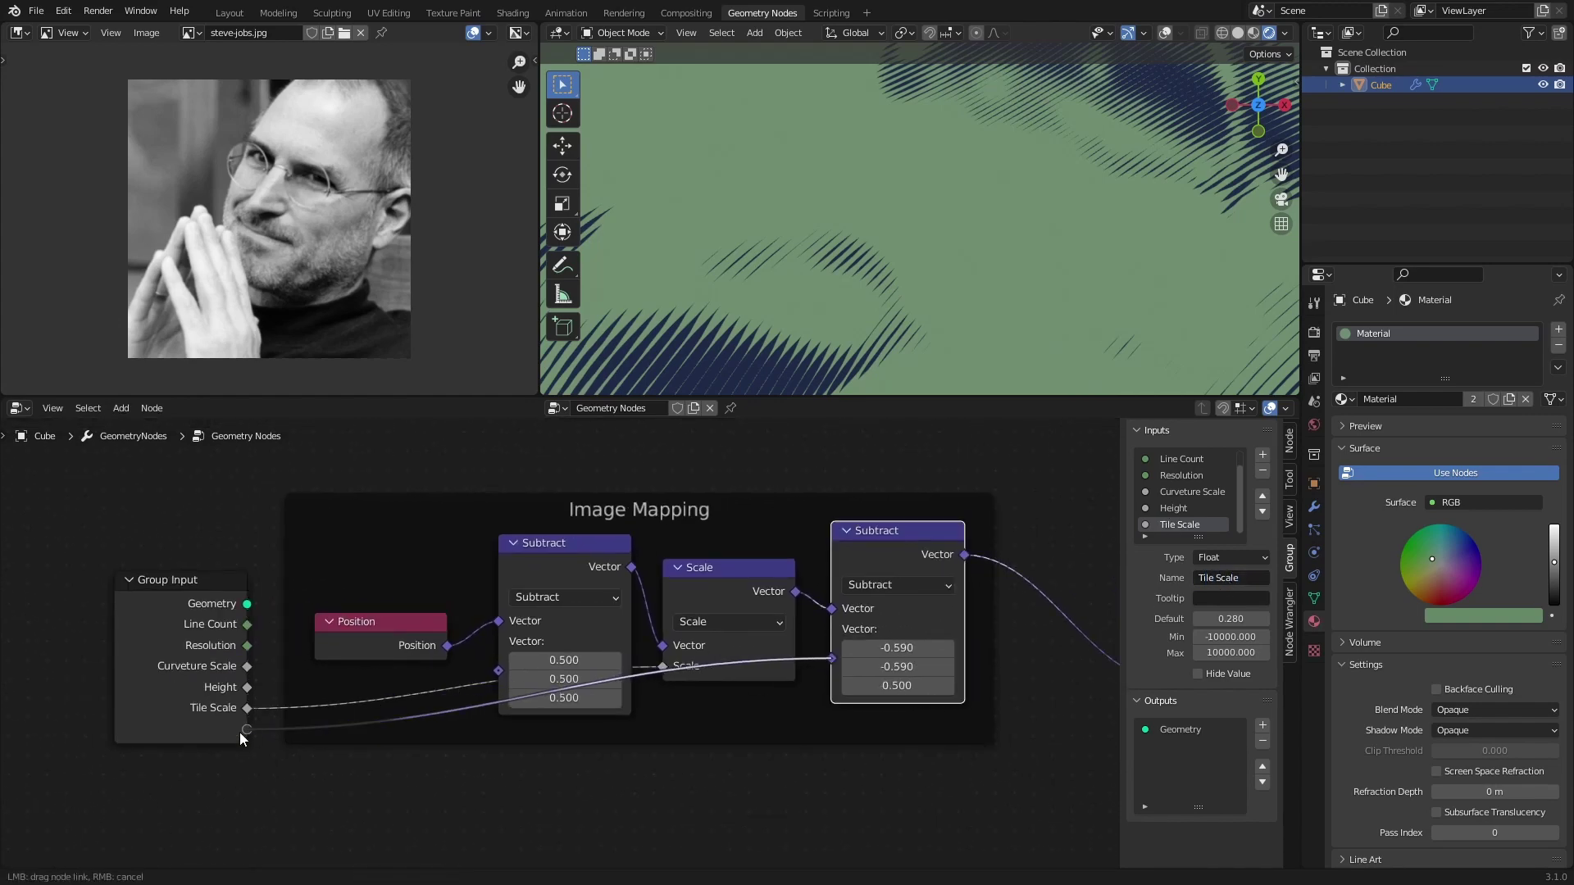
scroll(1207, 527, down, 1)
click(1183, 525)
click(1251, 579)
text(Image Positio)
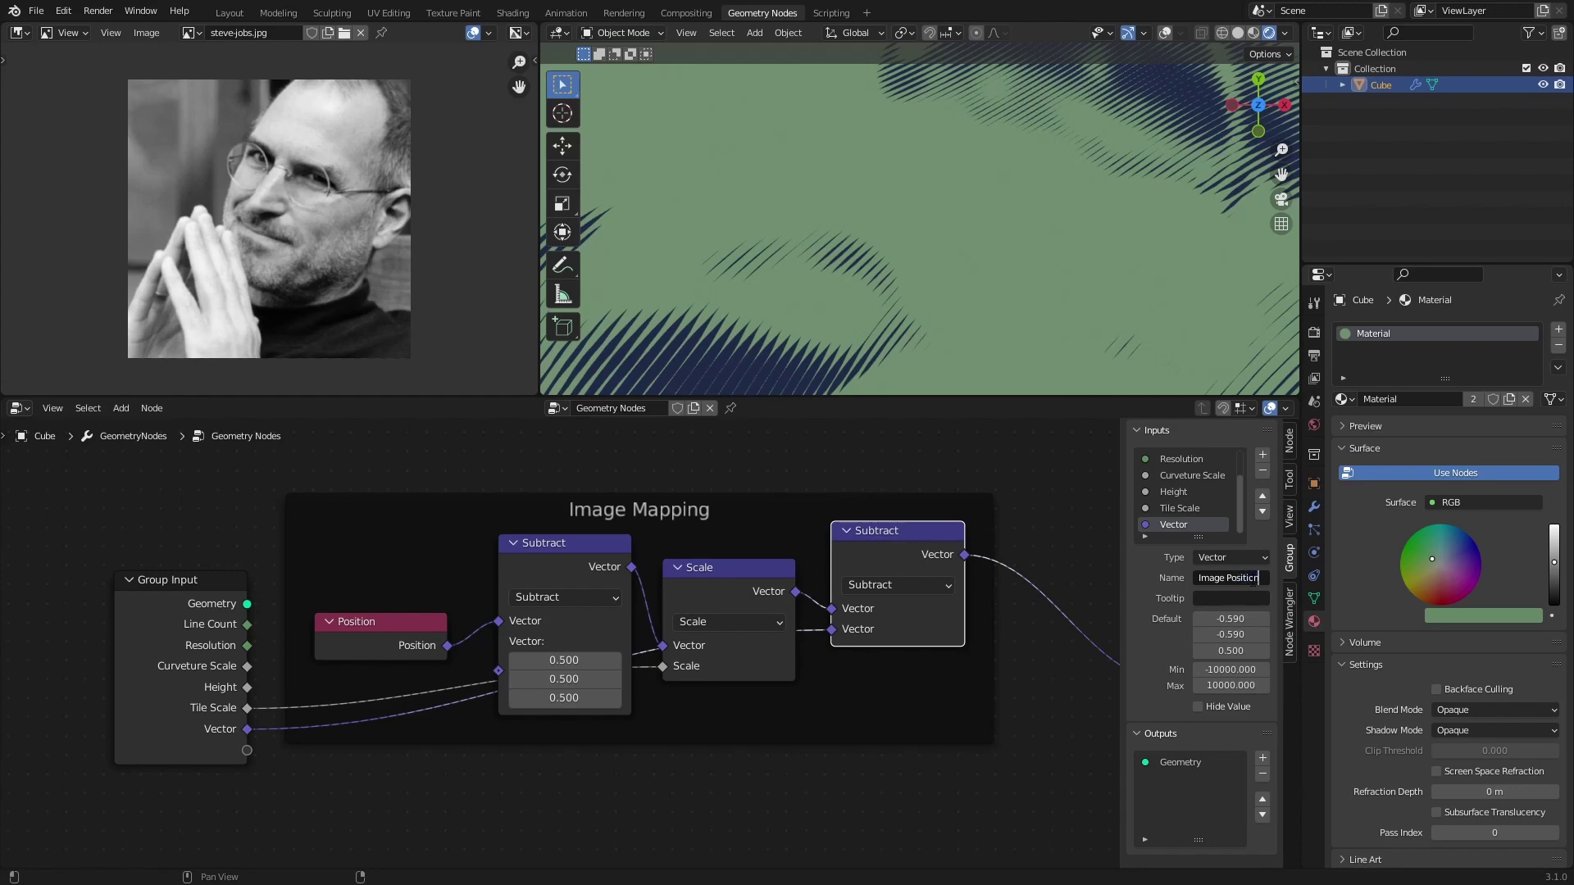
key(Return)
- Link the Image Texture's image socket to the Group Input as a new Image input
scroll(938, 801, down, 3)
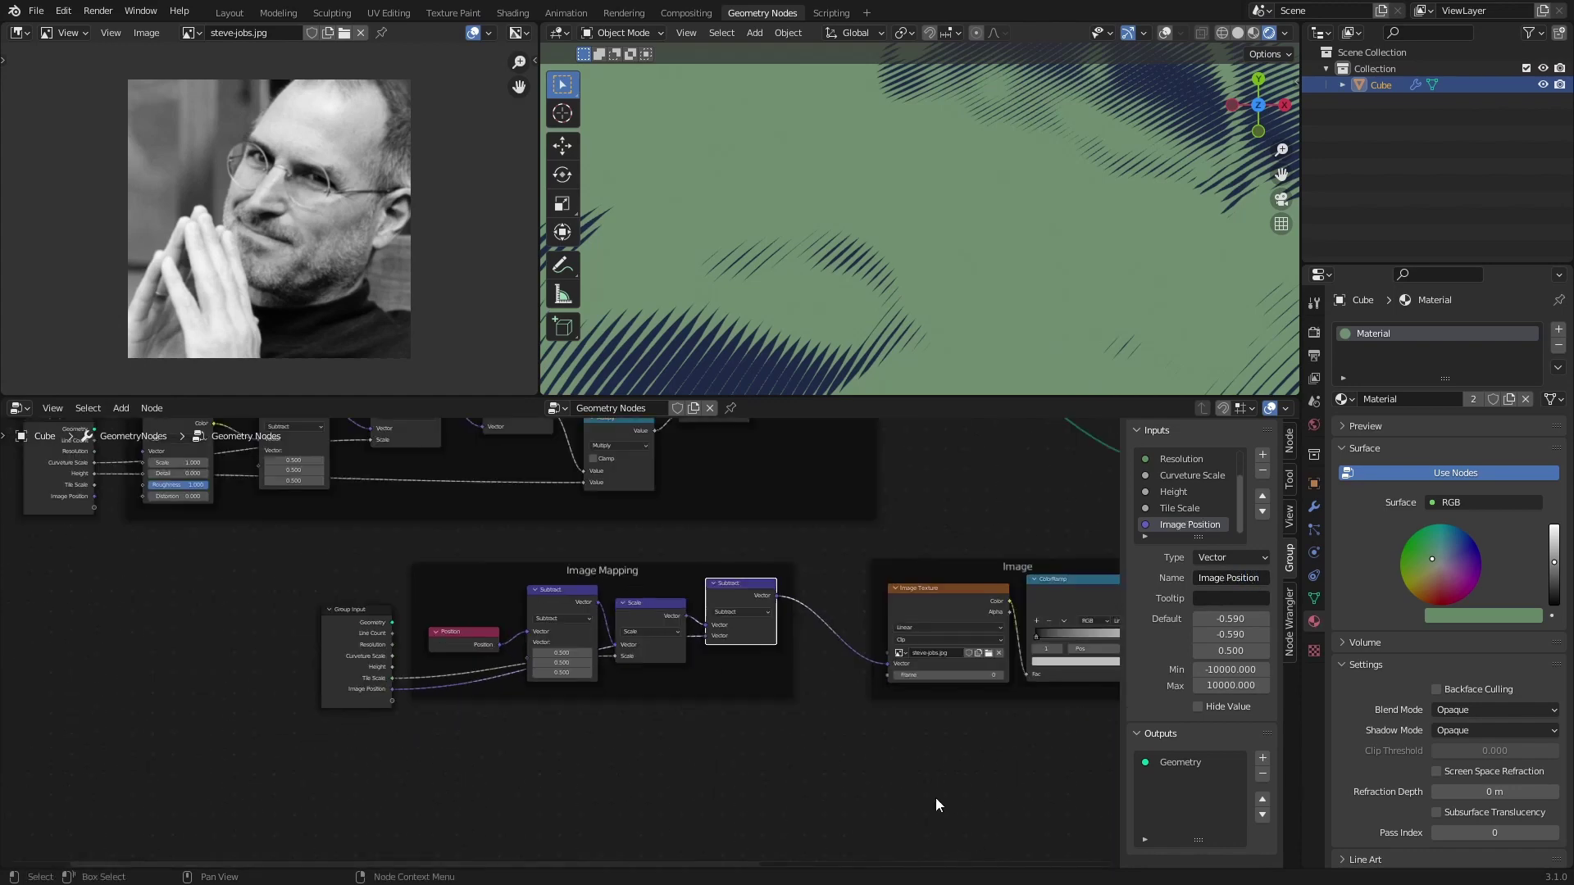
middle_drag(937, 800, 773, 793)
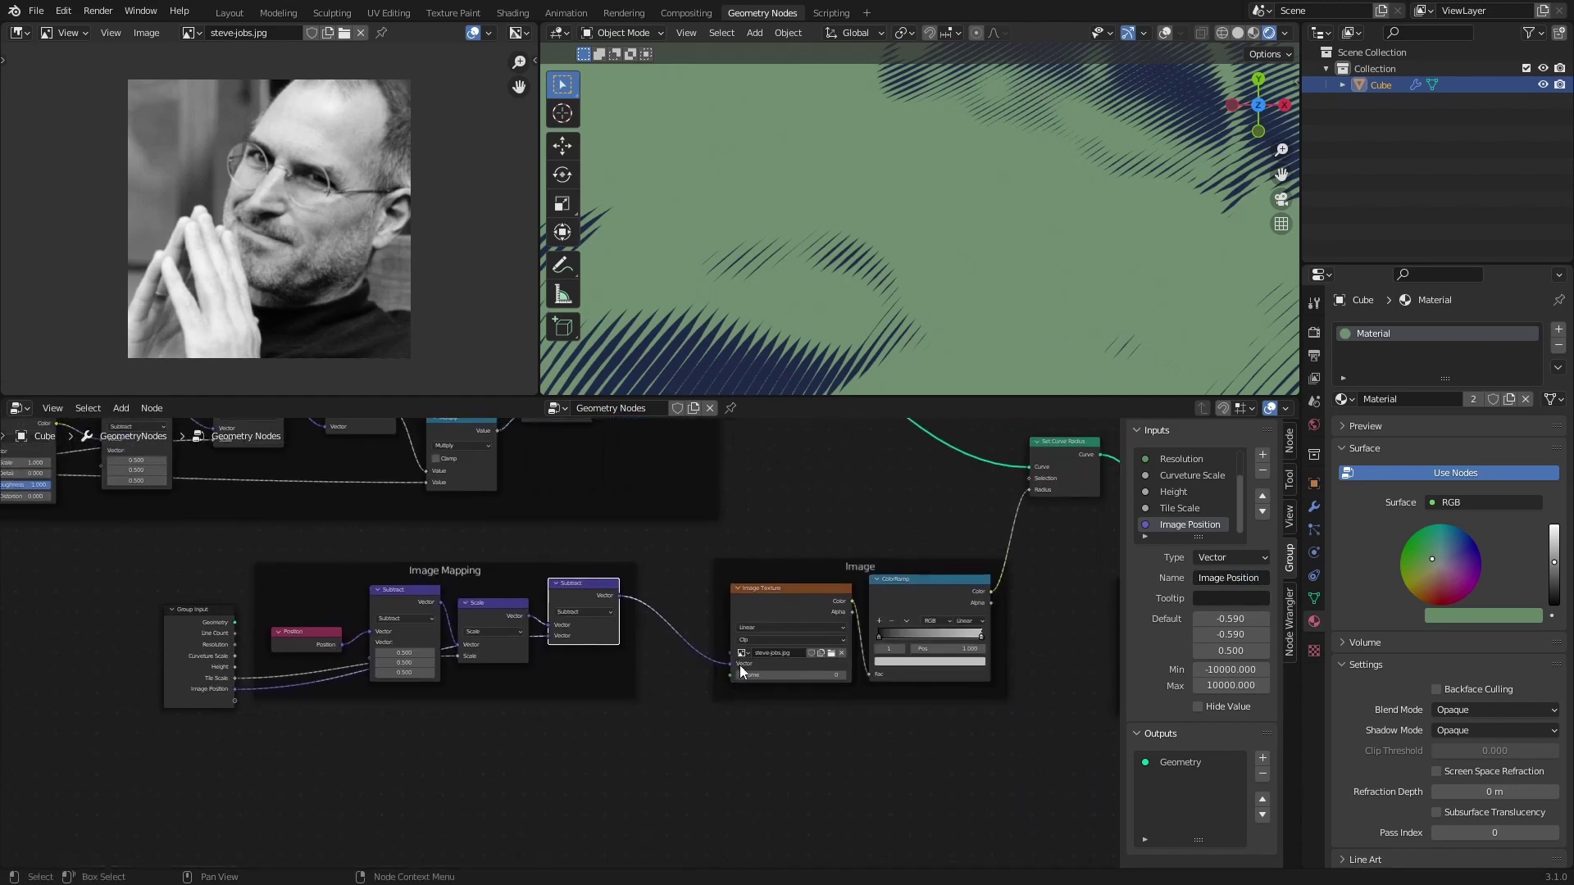
drag(730, 663, 238, 704)
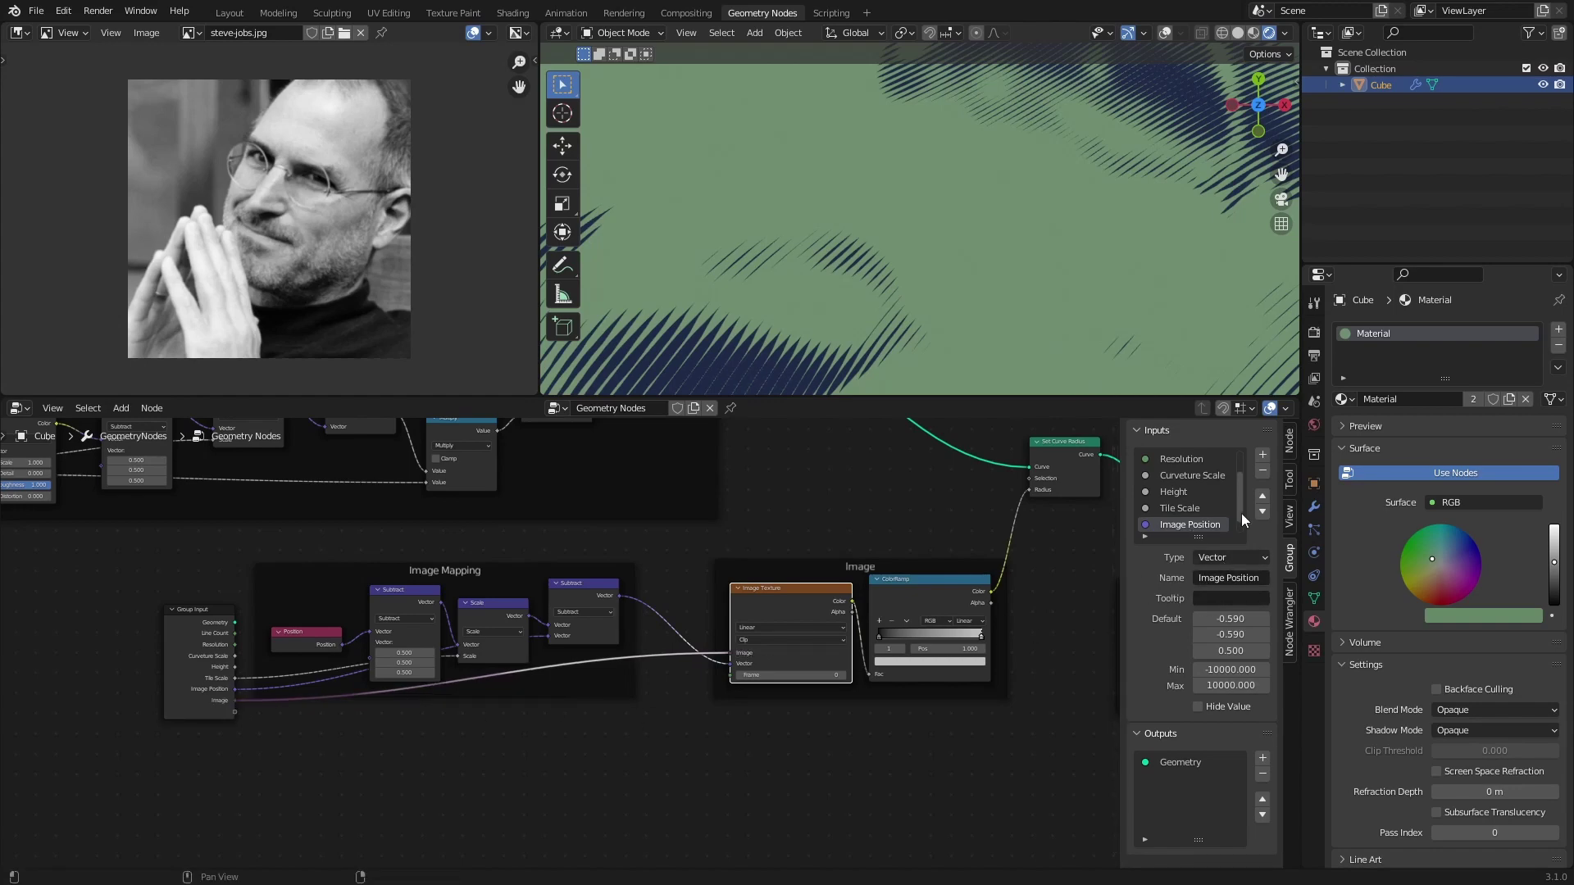
scroll(1172, 521, down, 1)
- Reorder the group inputs so Image sits directly below Geometry
click(1172, 524)
click(1263, 497)
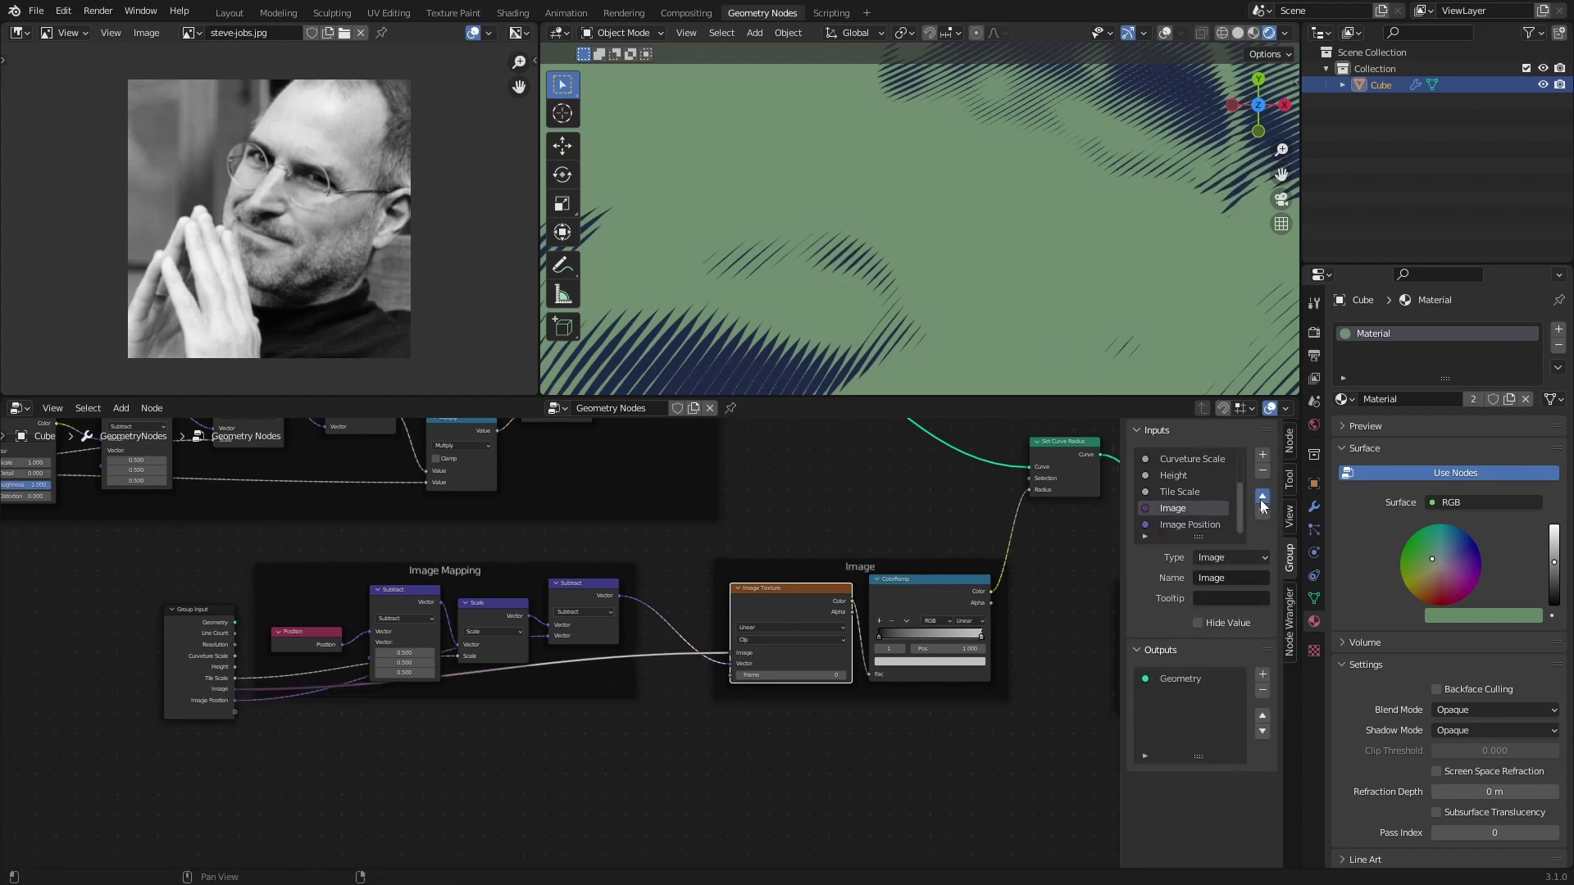
click(1262, 496)
click(1262, 497)
click(1262, 497)
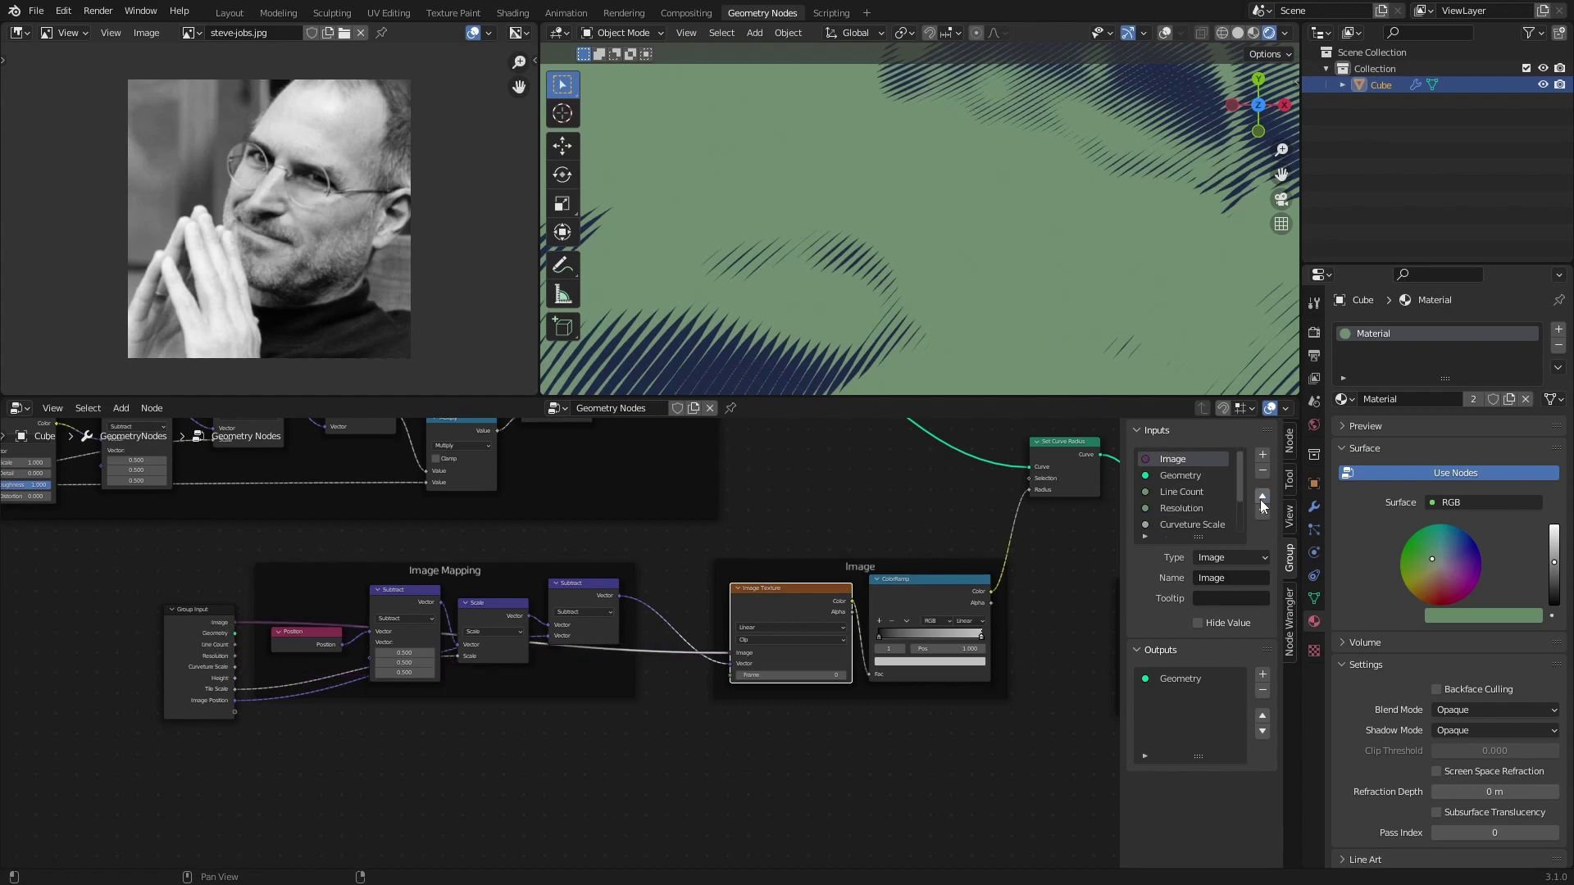
click(1262, 513)
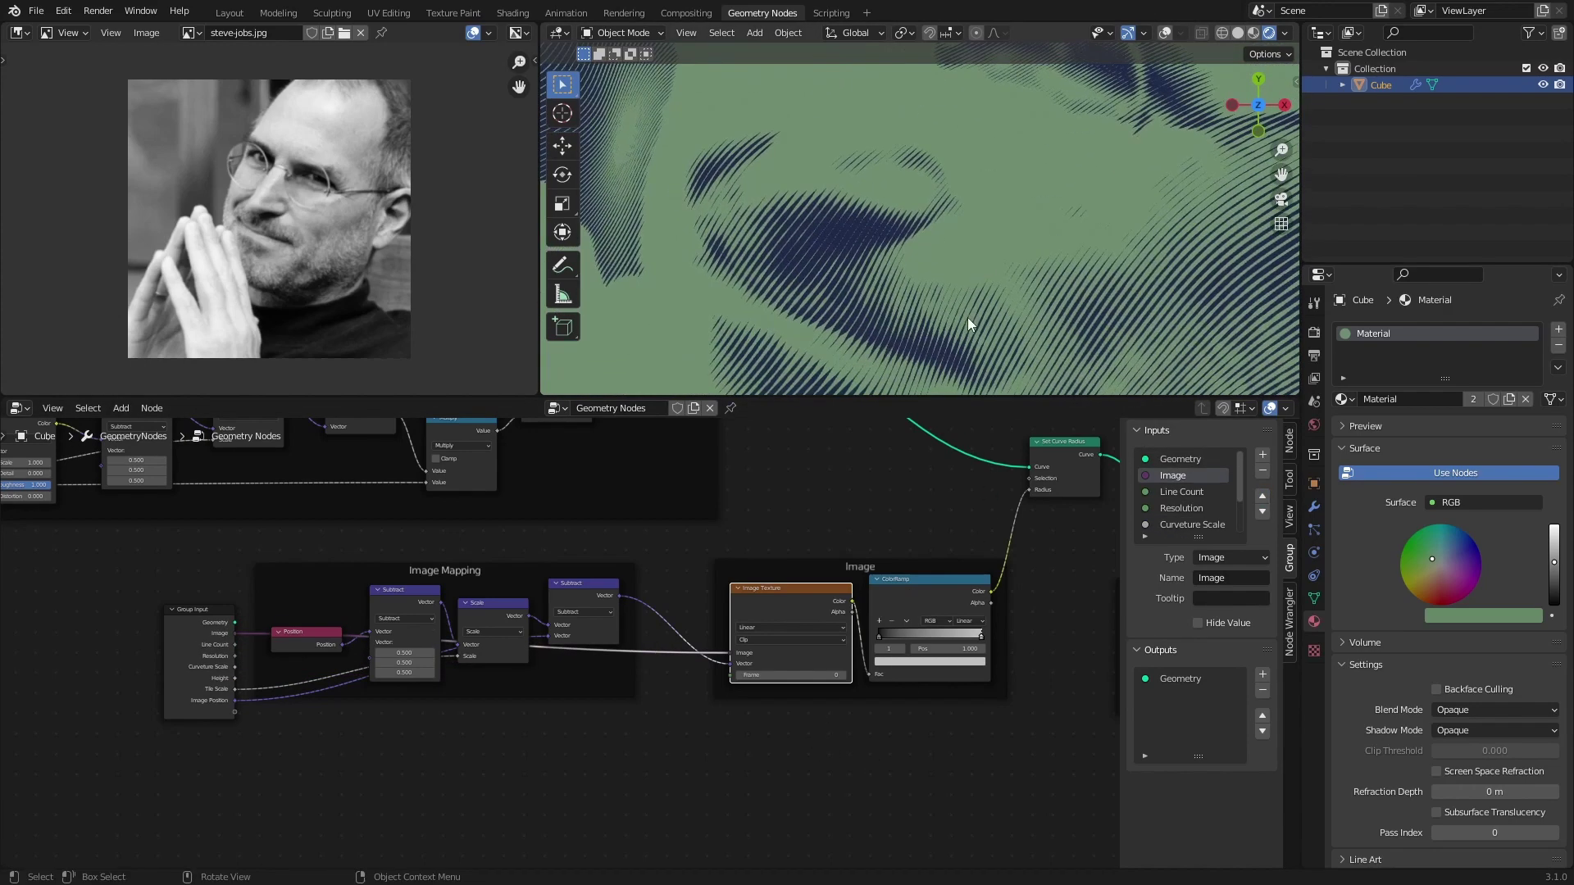
- Try sliding the ColorRamp black stop right, then reset it to position 0
drag(883, 636, 936, 647)
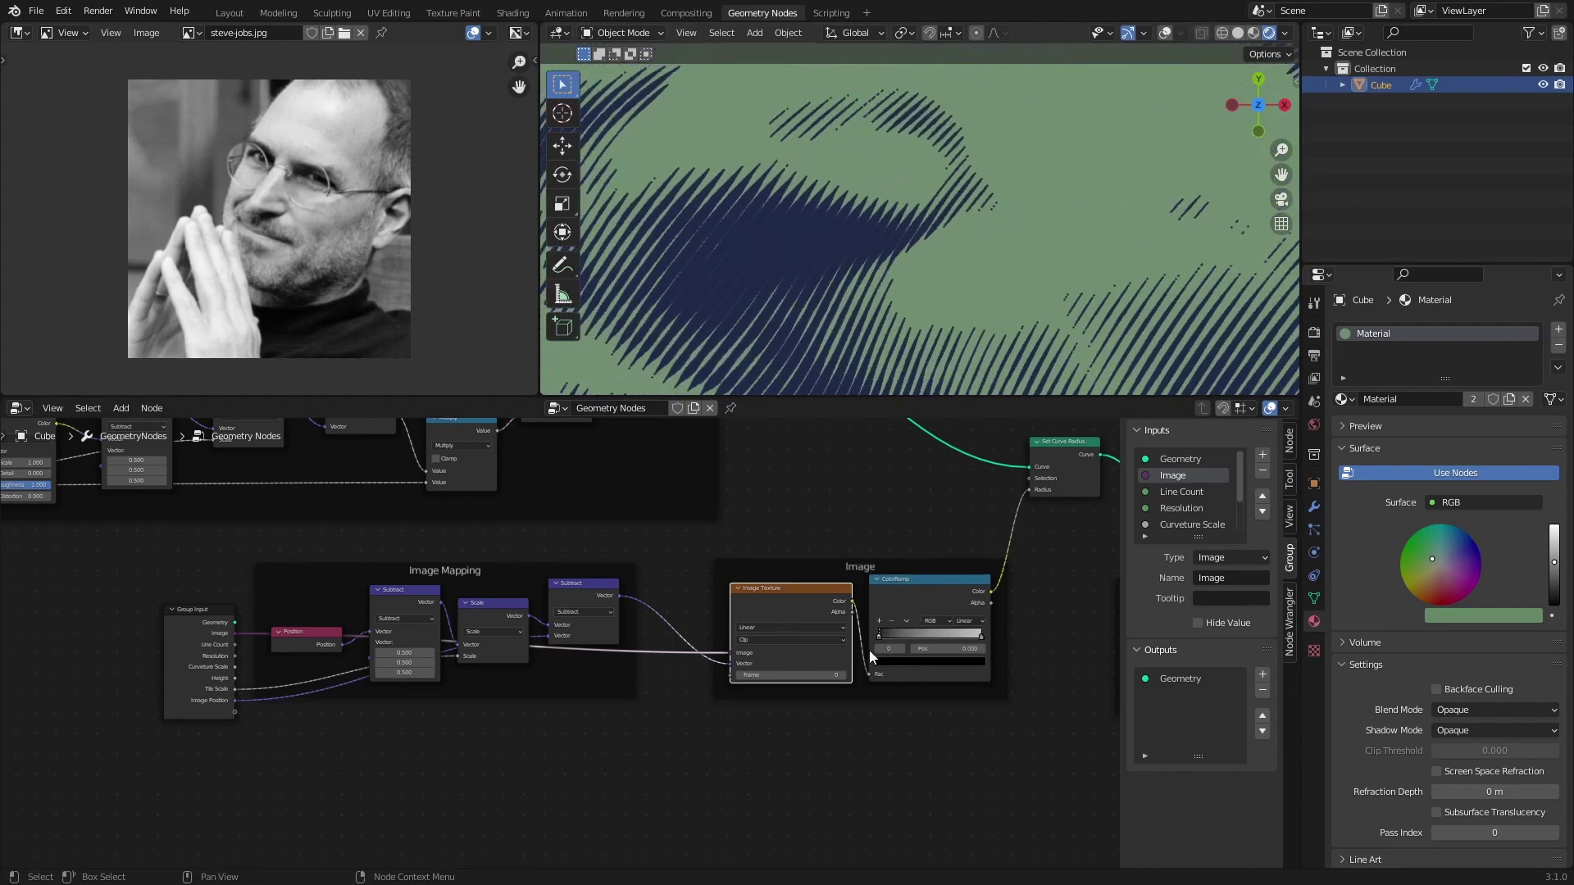
drag(936, 646, 834, 657)
middle_drag(905, 653, 706, 706)
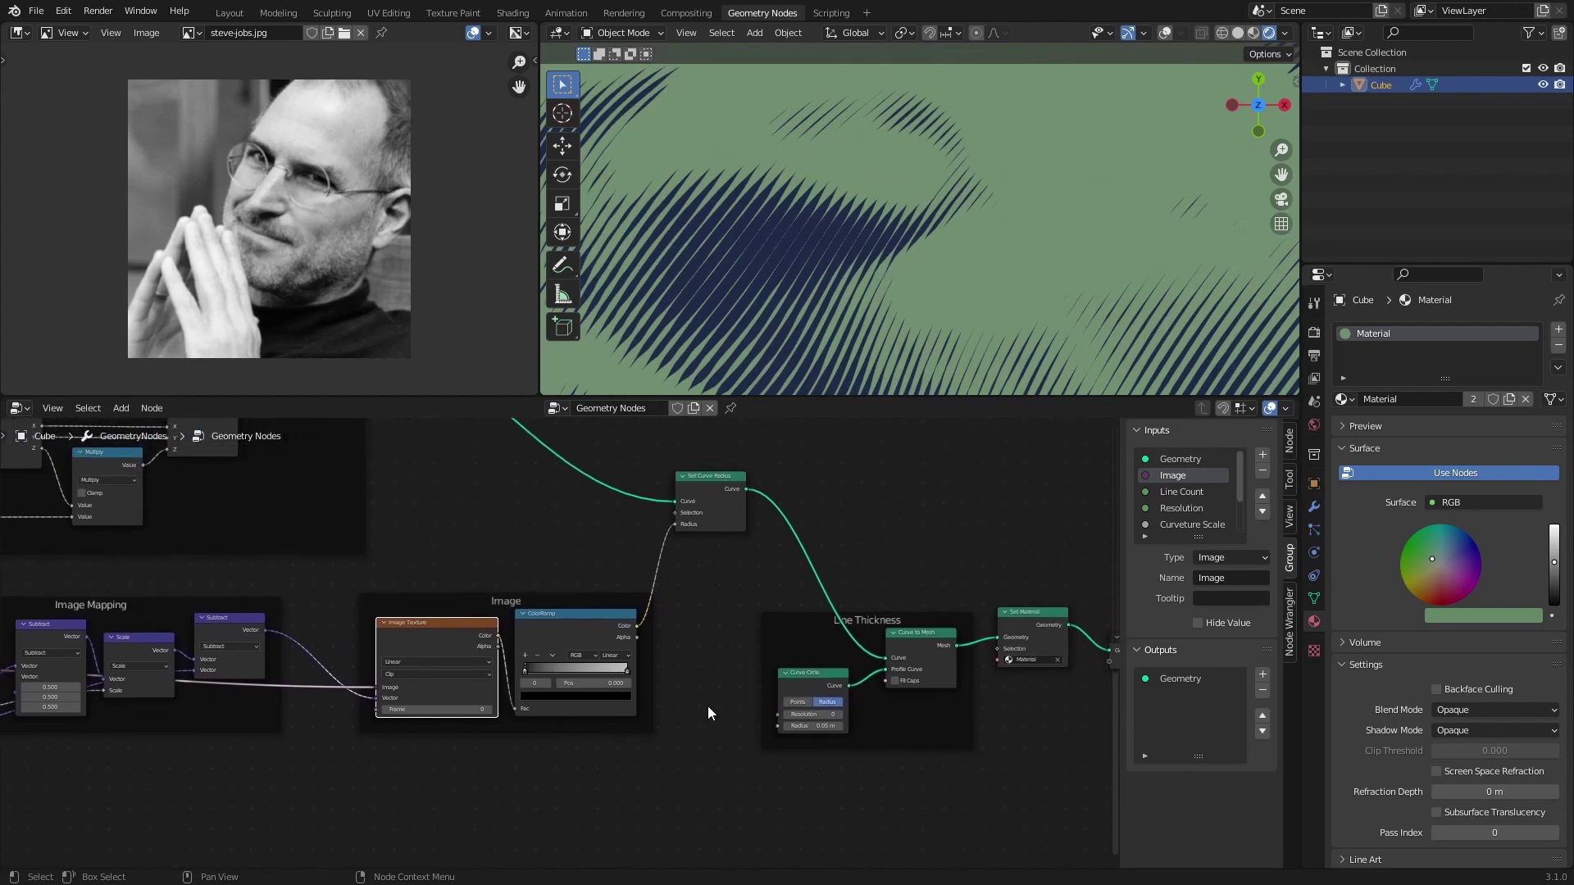
- Add a Map Range node after the ColorRamp and lower its To Max value
key(shift+a)
click(666, 549)
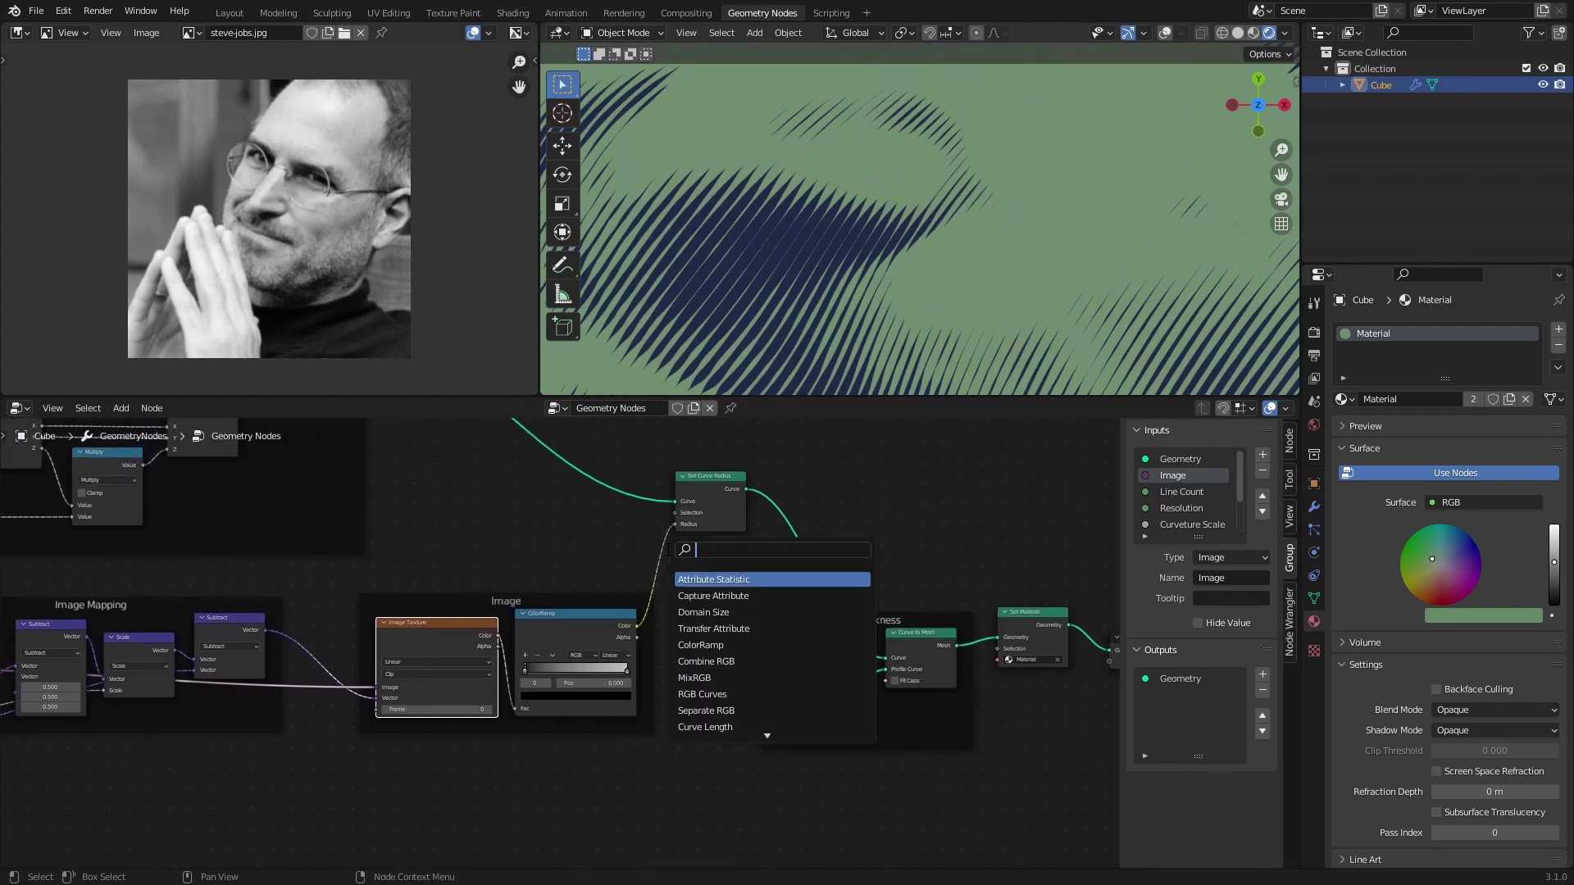
text(rang)
click(708, 578)
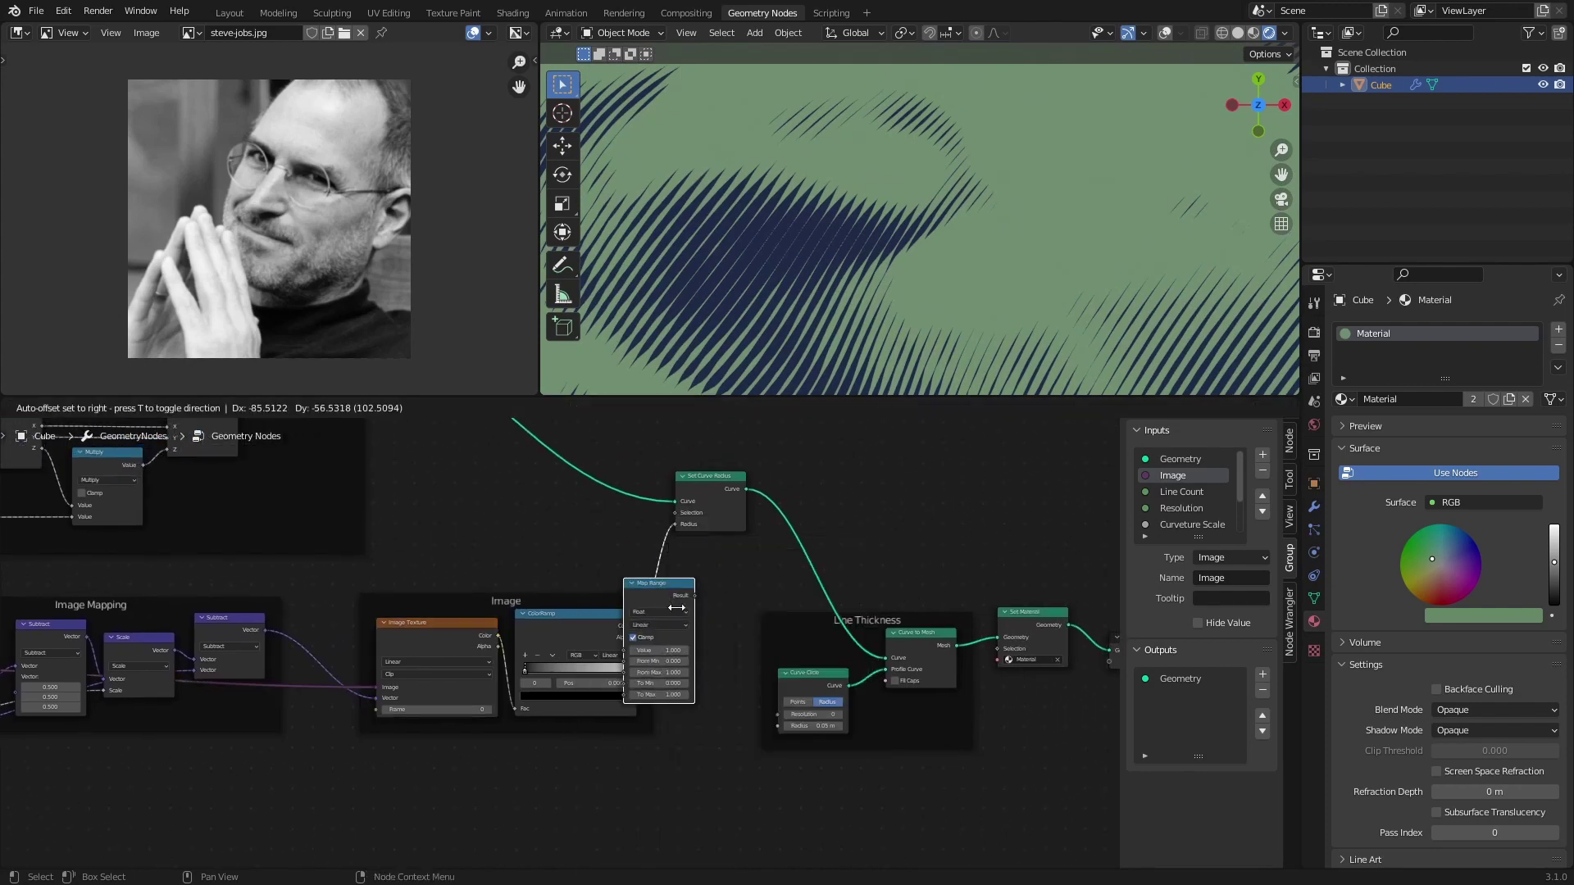
click(714, 616)
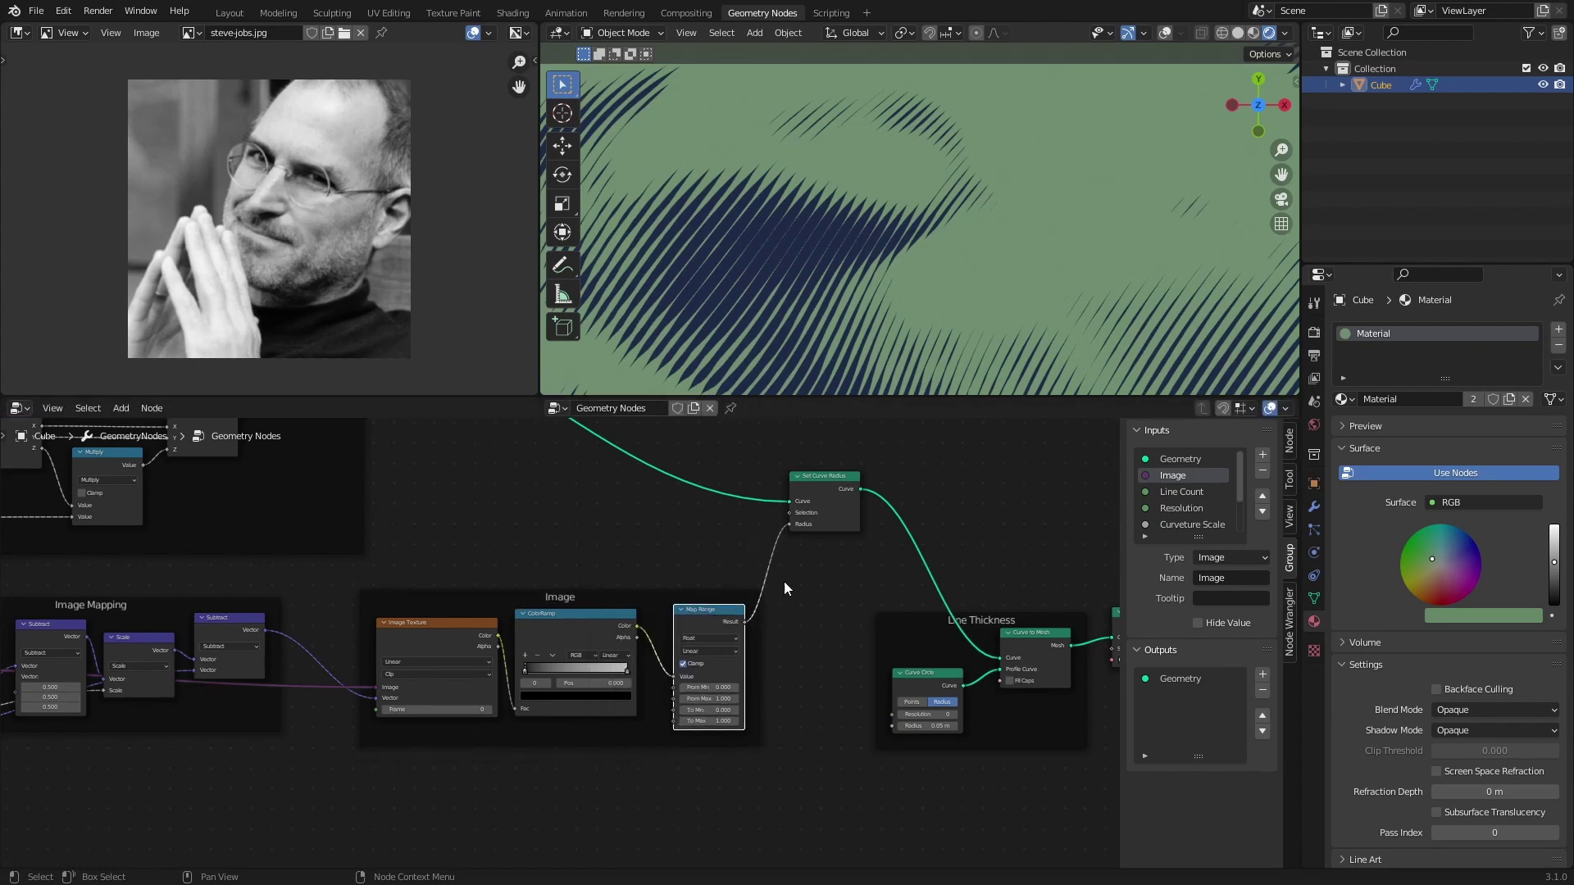
scroll(784, 582, up, 3)
mouse_move(893, 812)
mouse_down()
mouse_move(836, 812)
mouse_move(914, 812)
mouse_up()
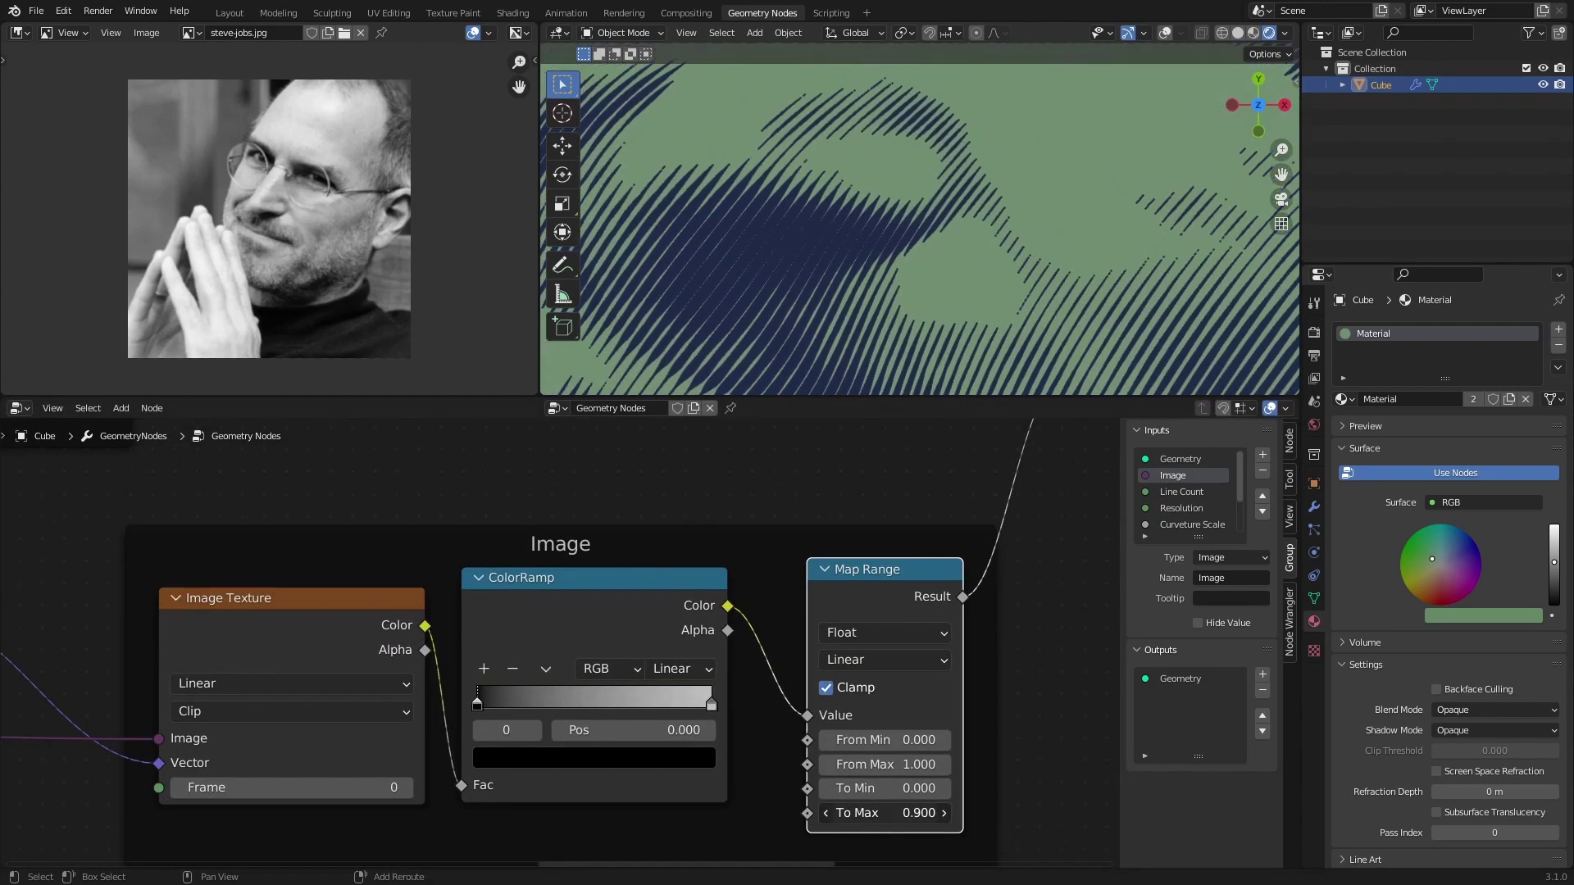
- Expose the Map Range To Max as a group input named Contrast
scroll(783, 799, down, 3)
scroll(784, 799, down, 2)
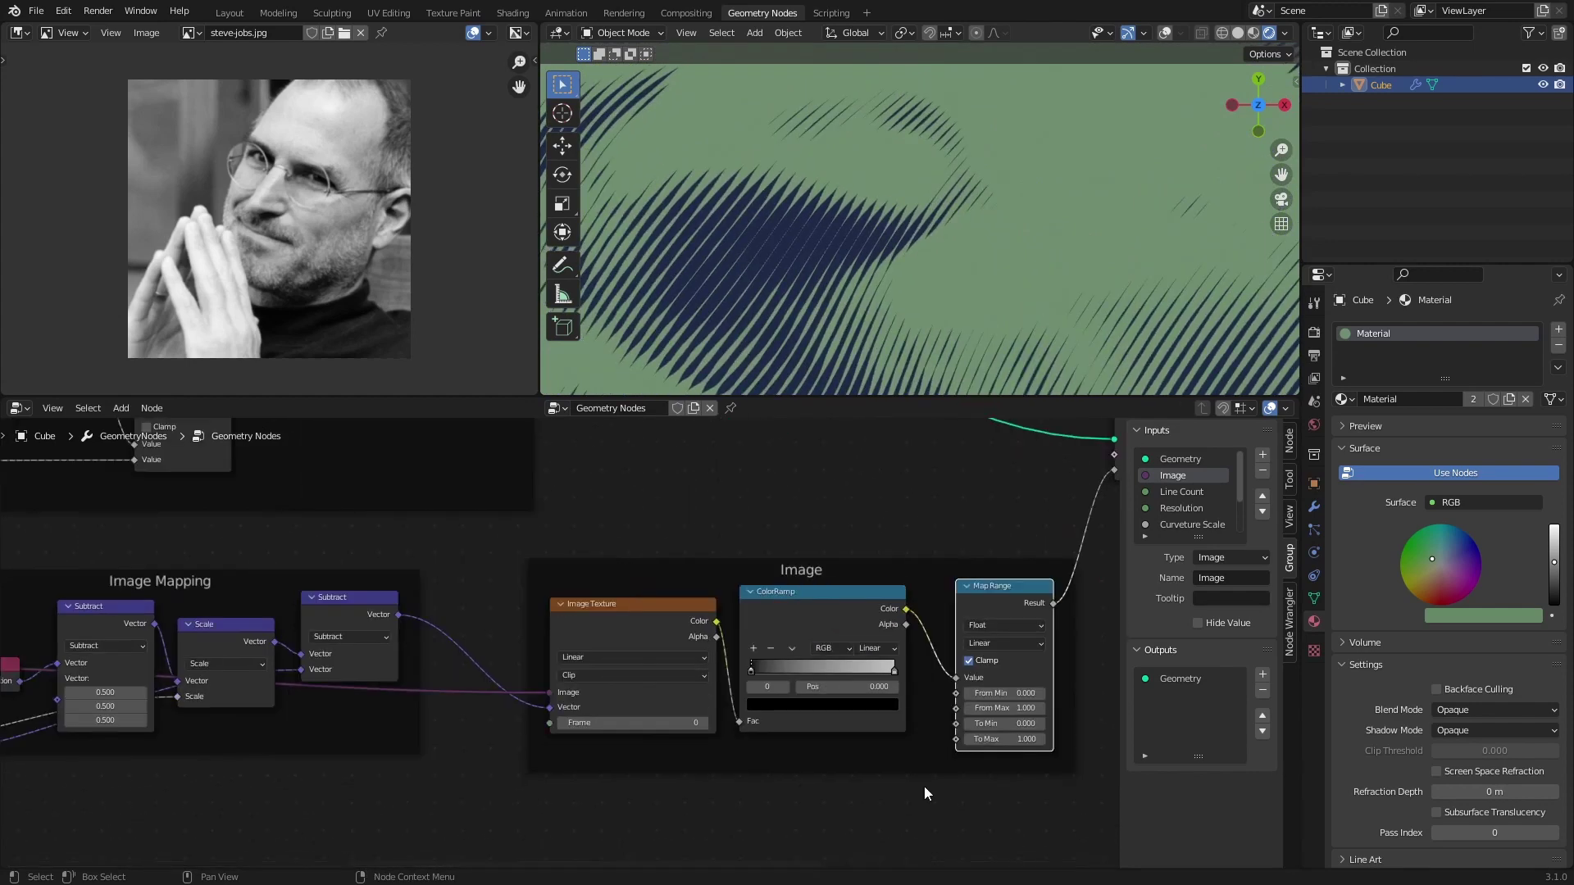
middle_drag(923, 785, 1074, 807)
drag(998, 719, 202, 744)
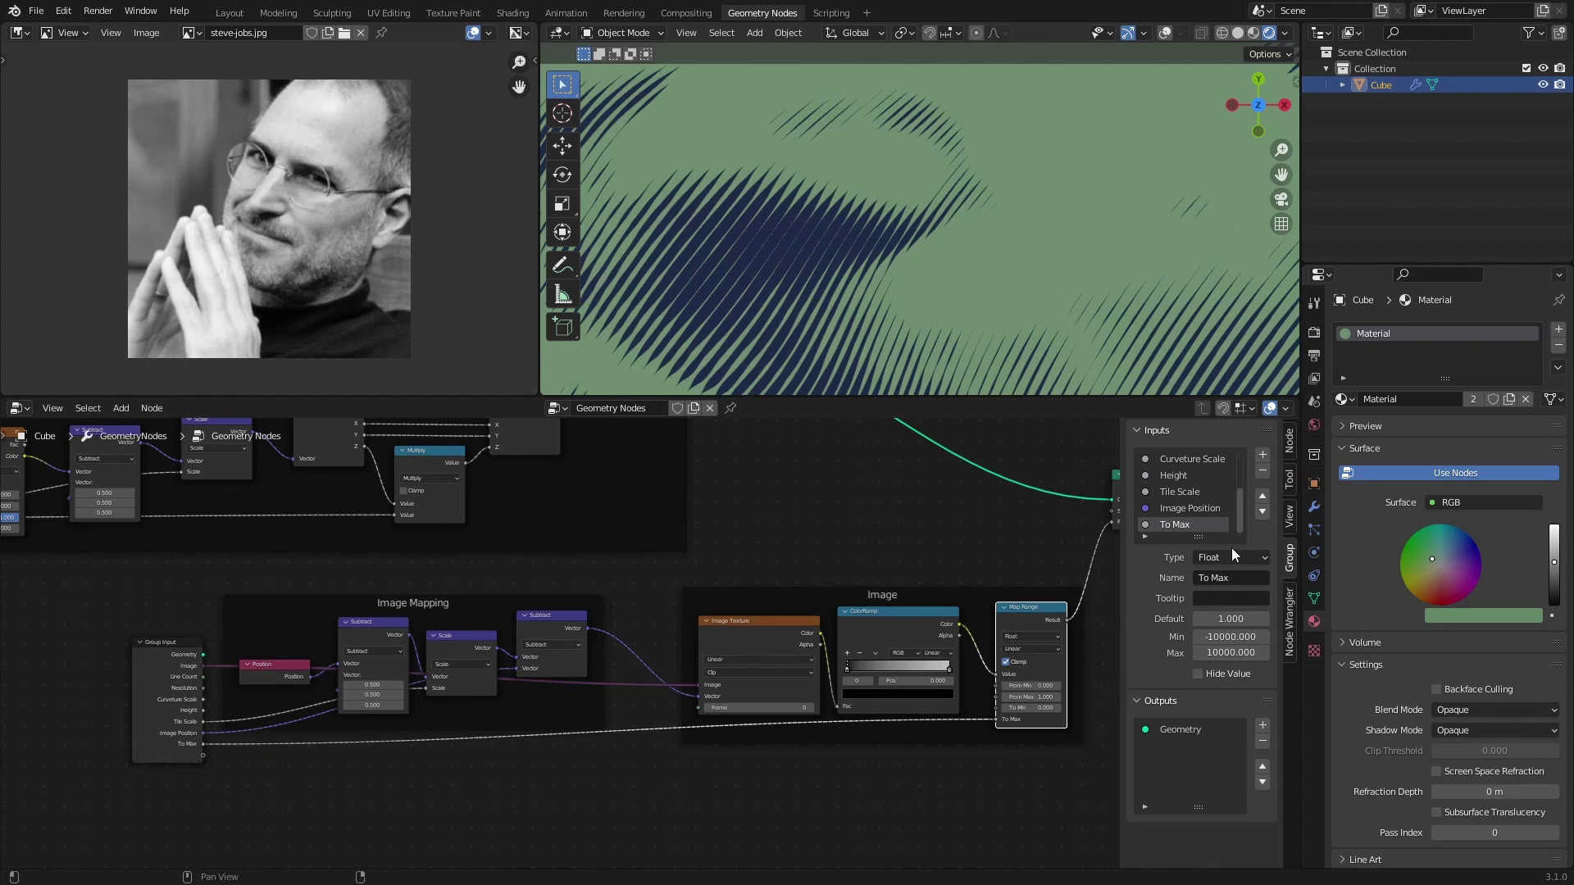
click(1238, 577)
text(Contrast)
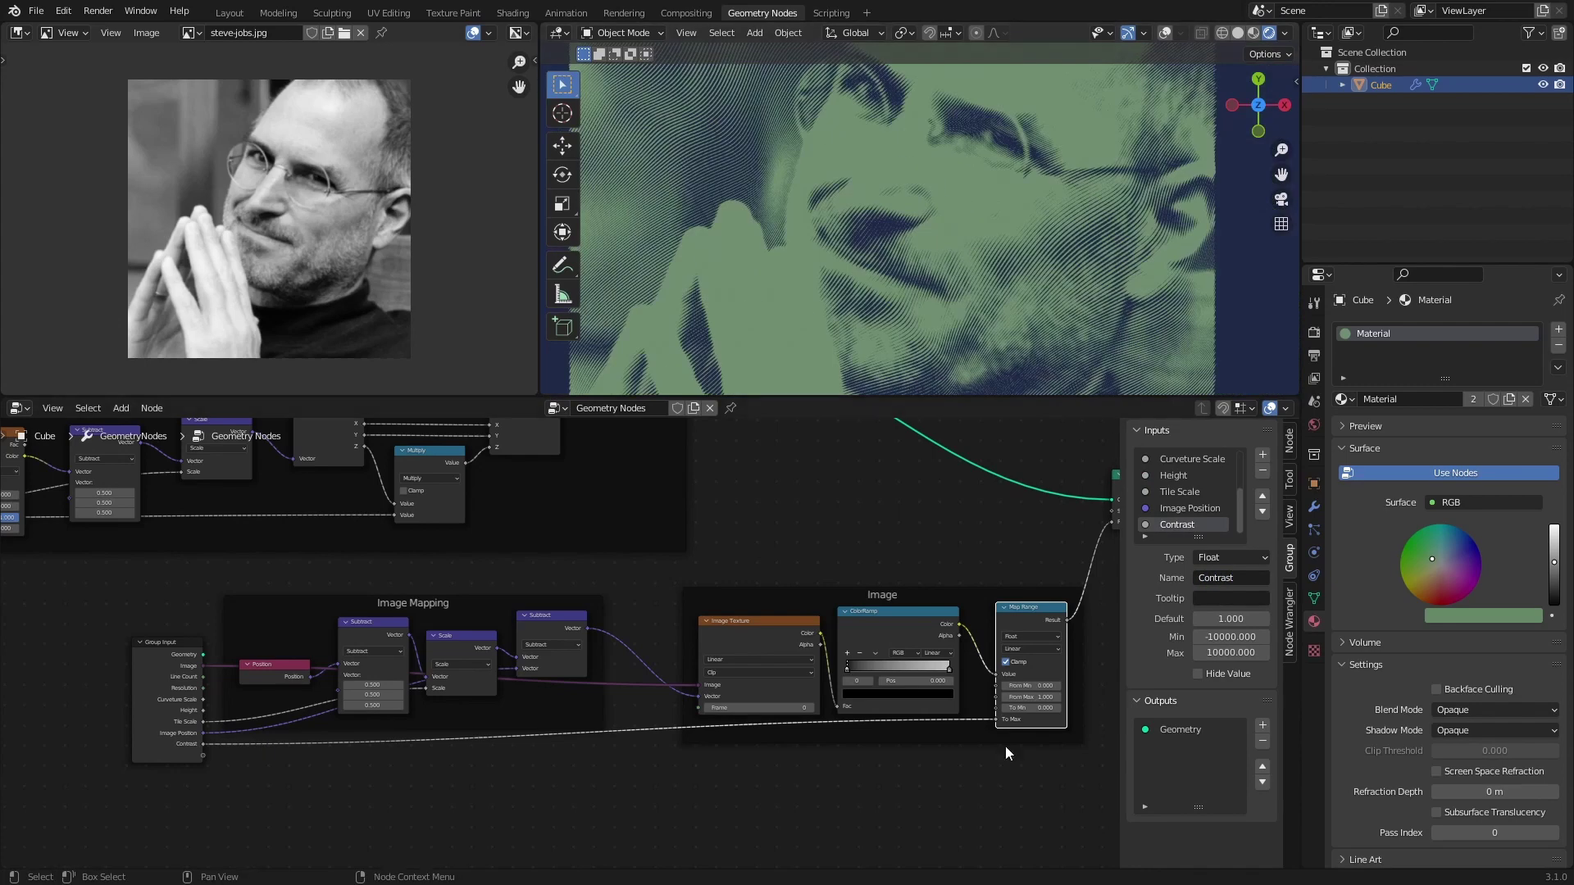
middle_drag(1008, 776, 822, 731)
scroll(572, 728, down, 1)
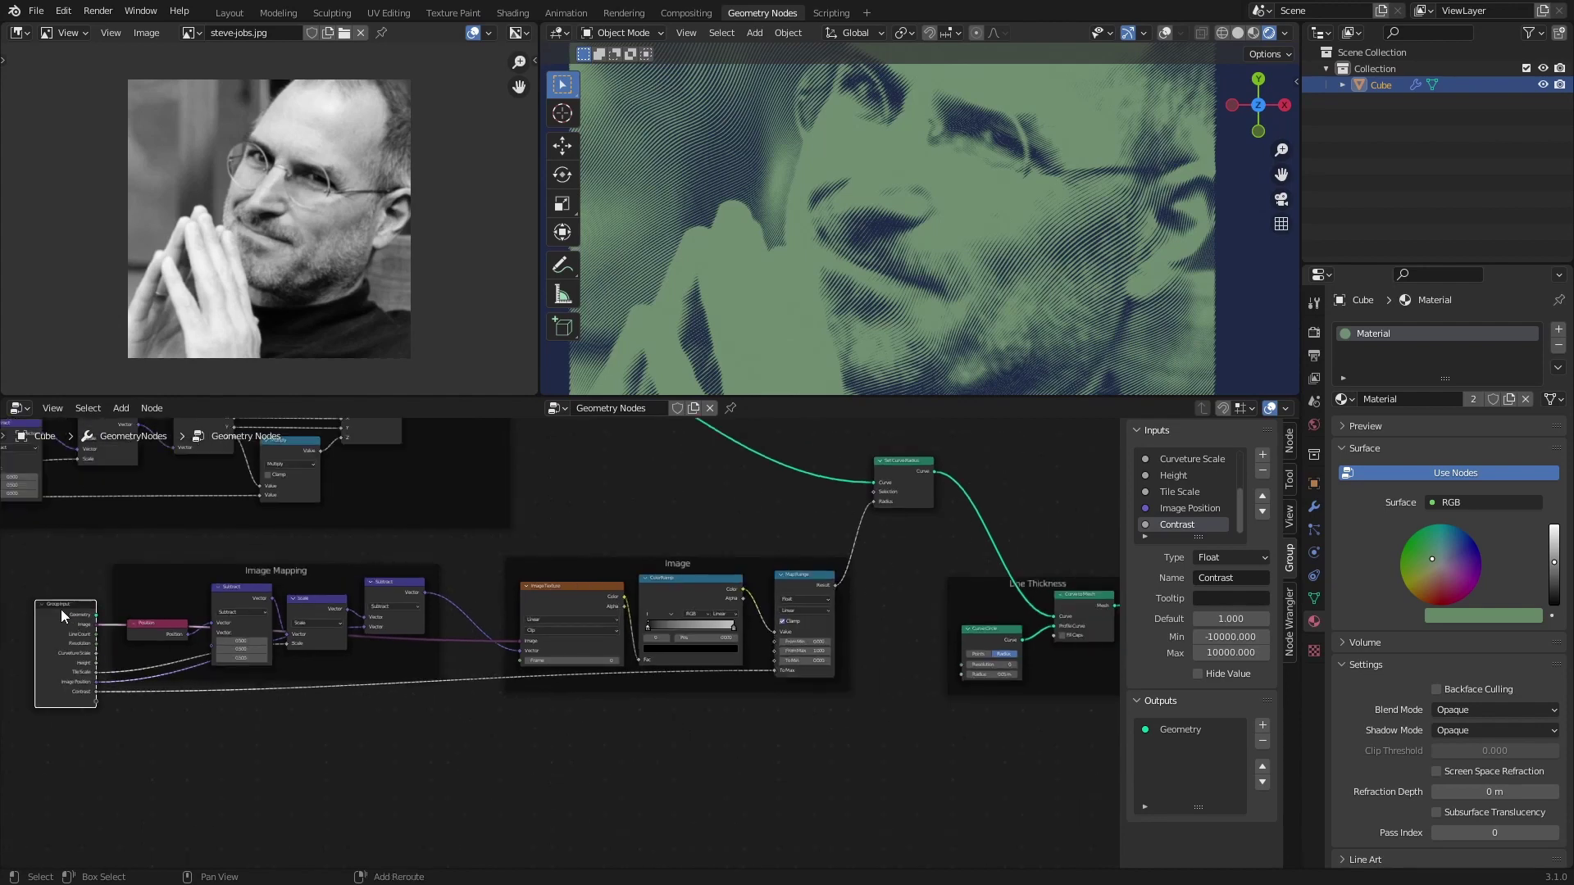
- Duplicate a Group Input beside Curve Circle and expose its Radius as an input named Tickness
key(shift+d)
scroll(939, 709, up, 1)
scroll(871, 674, up, 1)
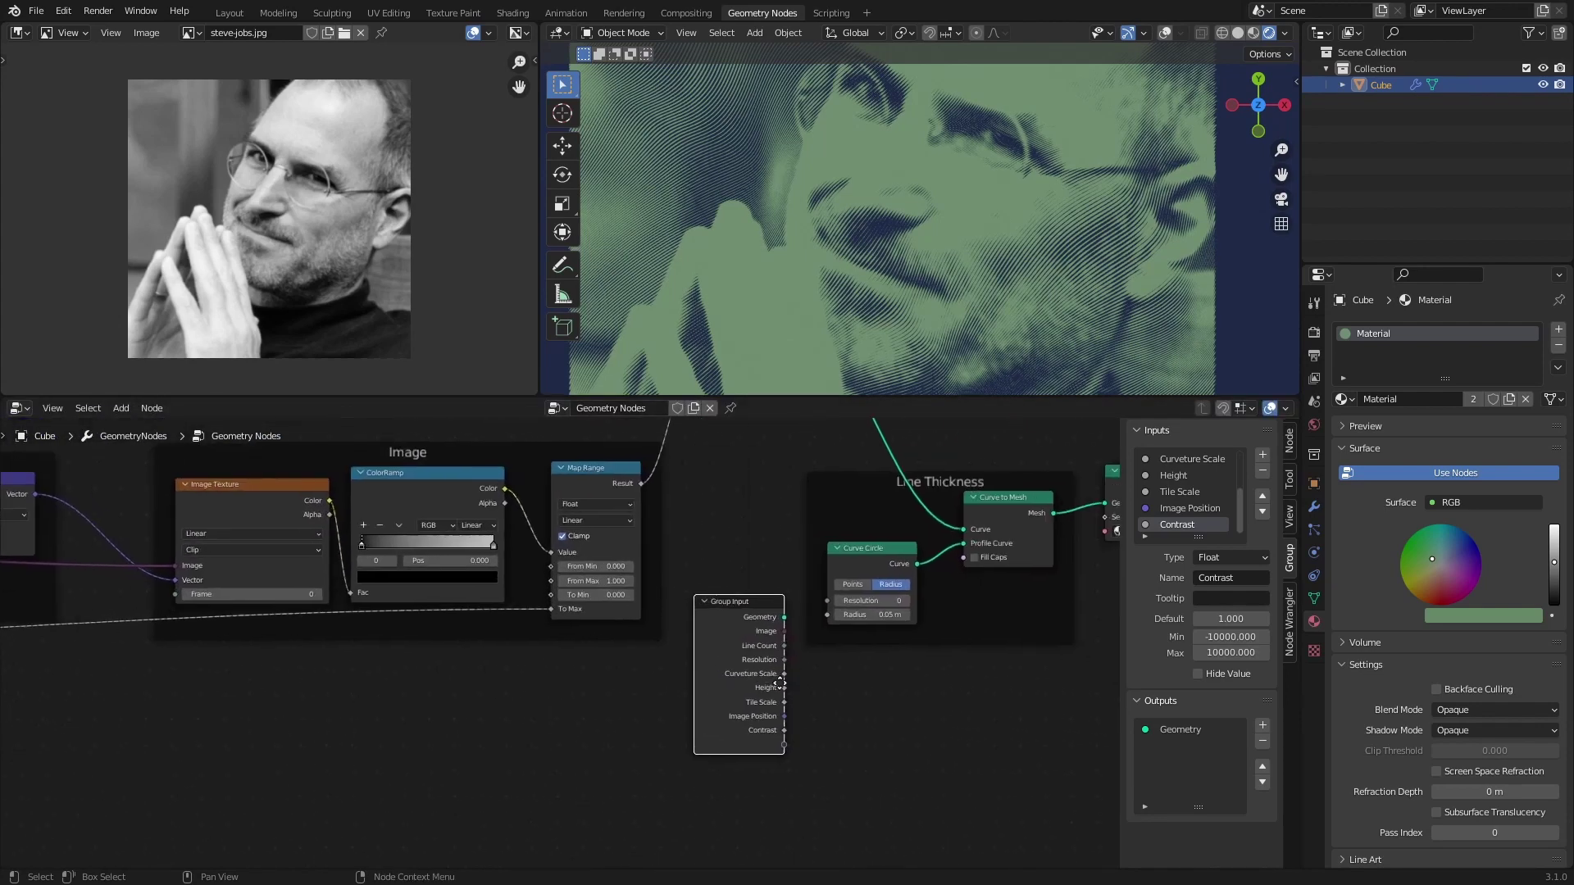
scroll(722, 729, up, 1)
scroll(721, 763, up, 1)
middle_drag(721, 762, 704, 728)
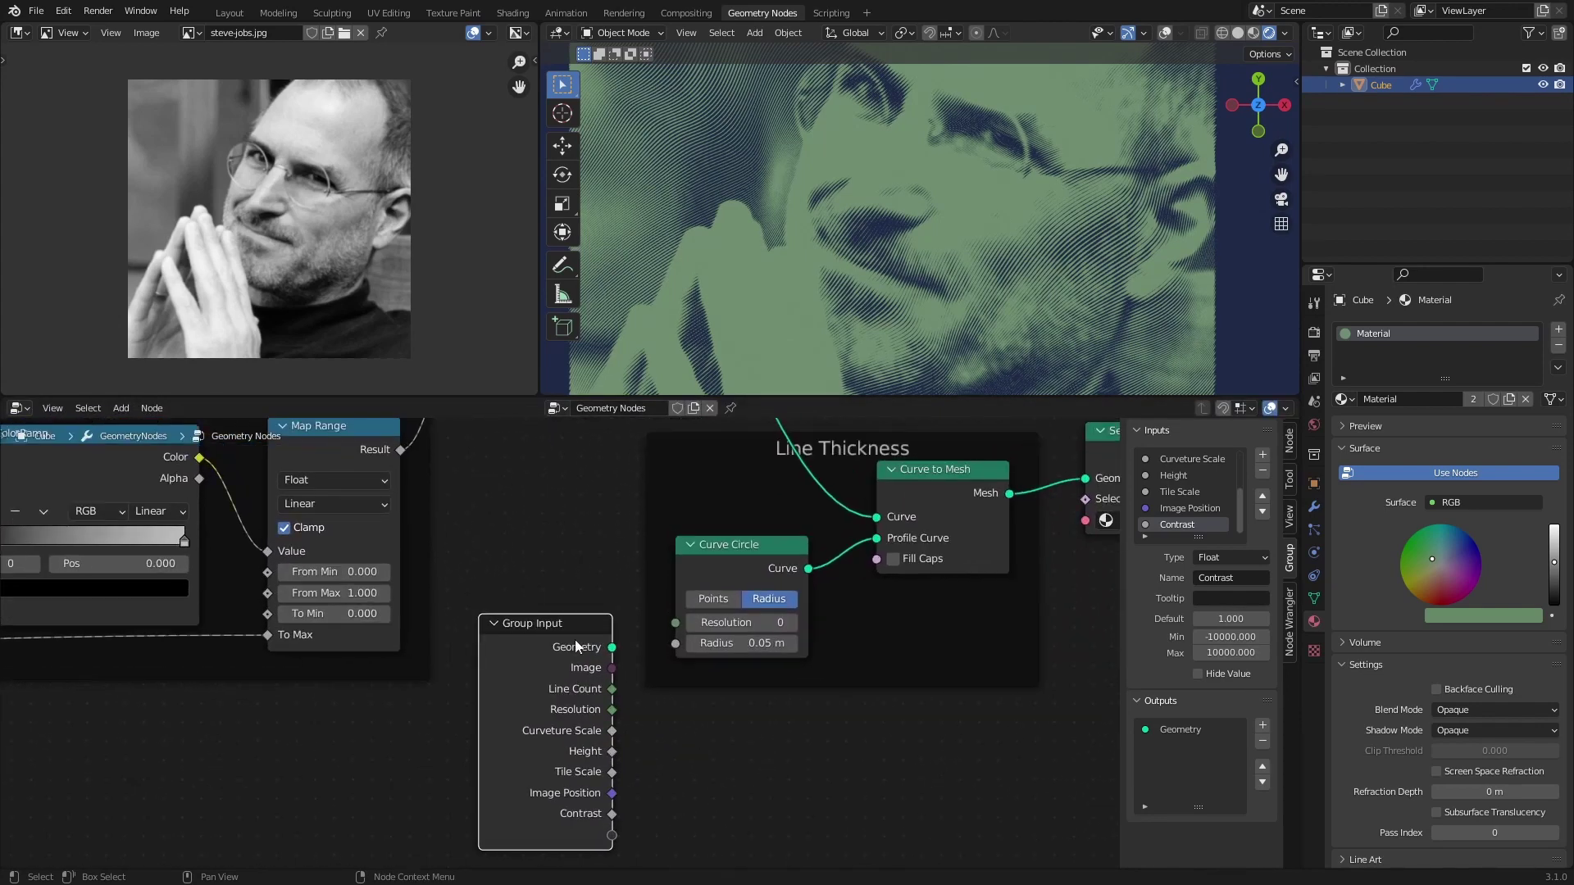
key(g)
click(686, 645)
middle_drag(686, 645, 659, 689)
drag(662, 678, 595, 774)
text(Tickness)
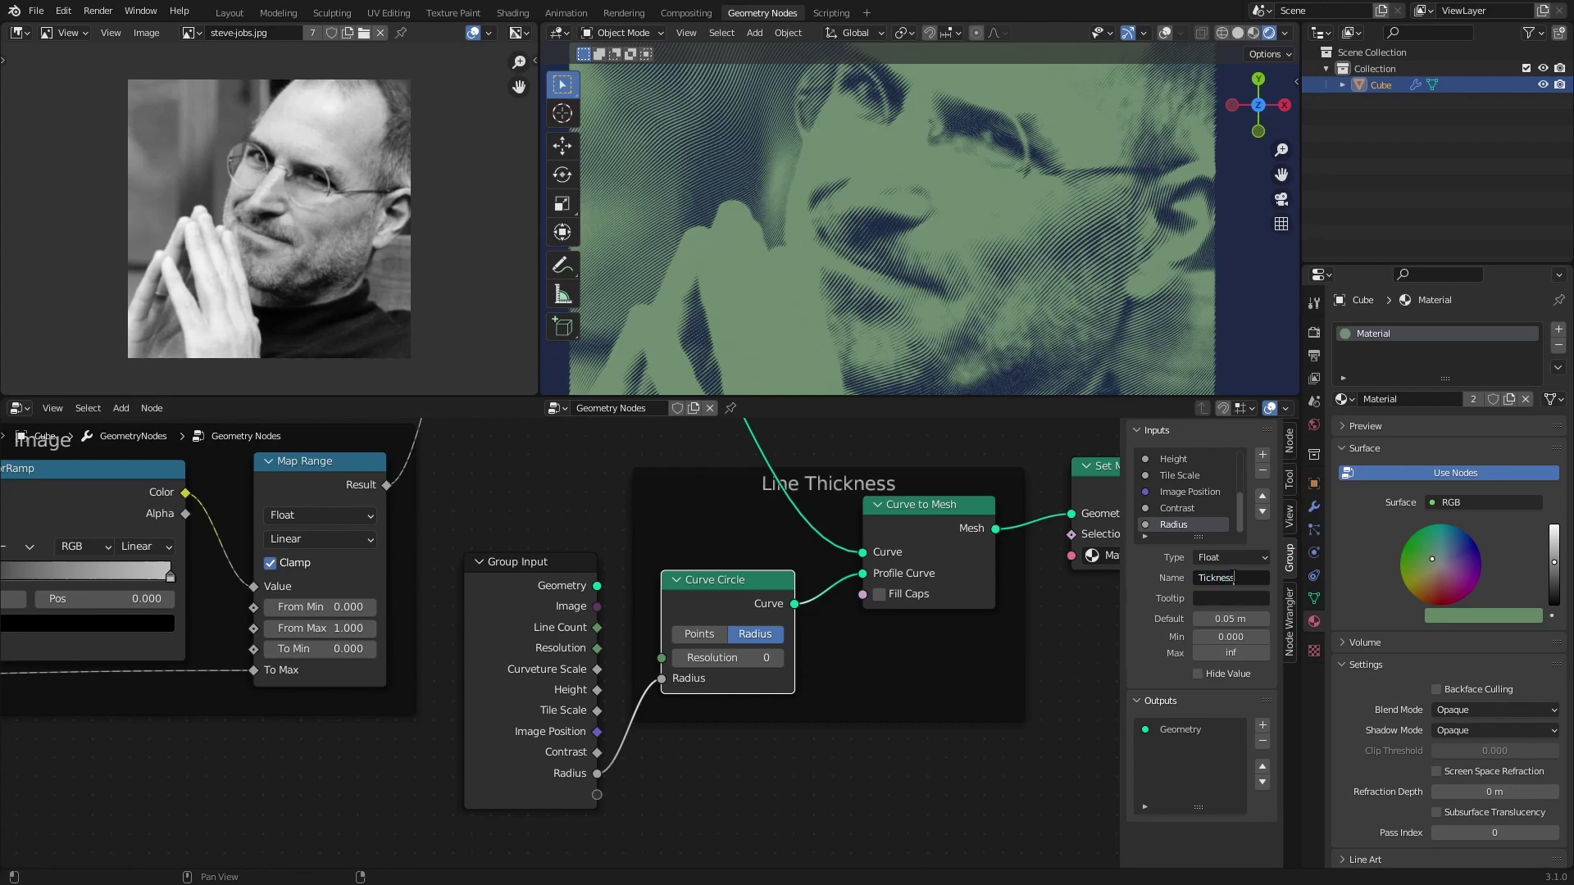
key(Return)
- Create a new colour input via a temporary Separate RGB node and name it Line Color
scroll(1013, 775, down, 2)
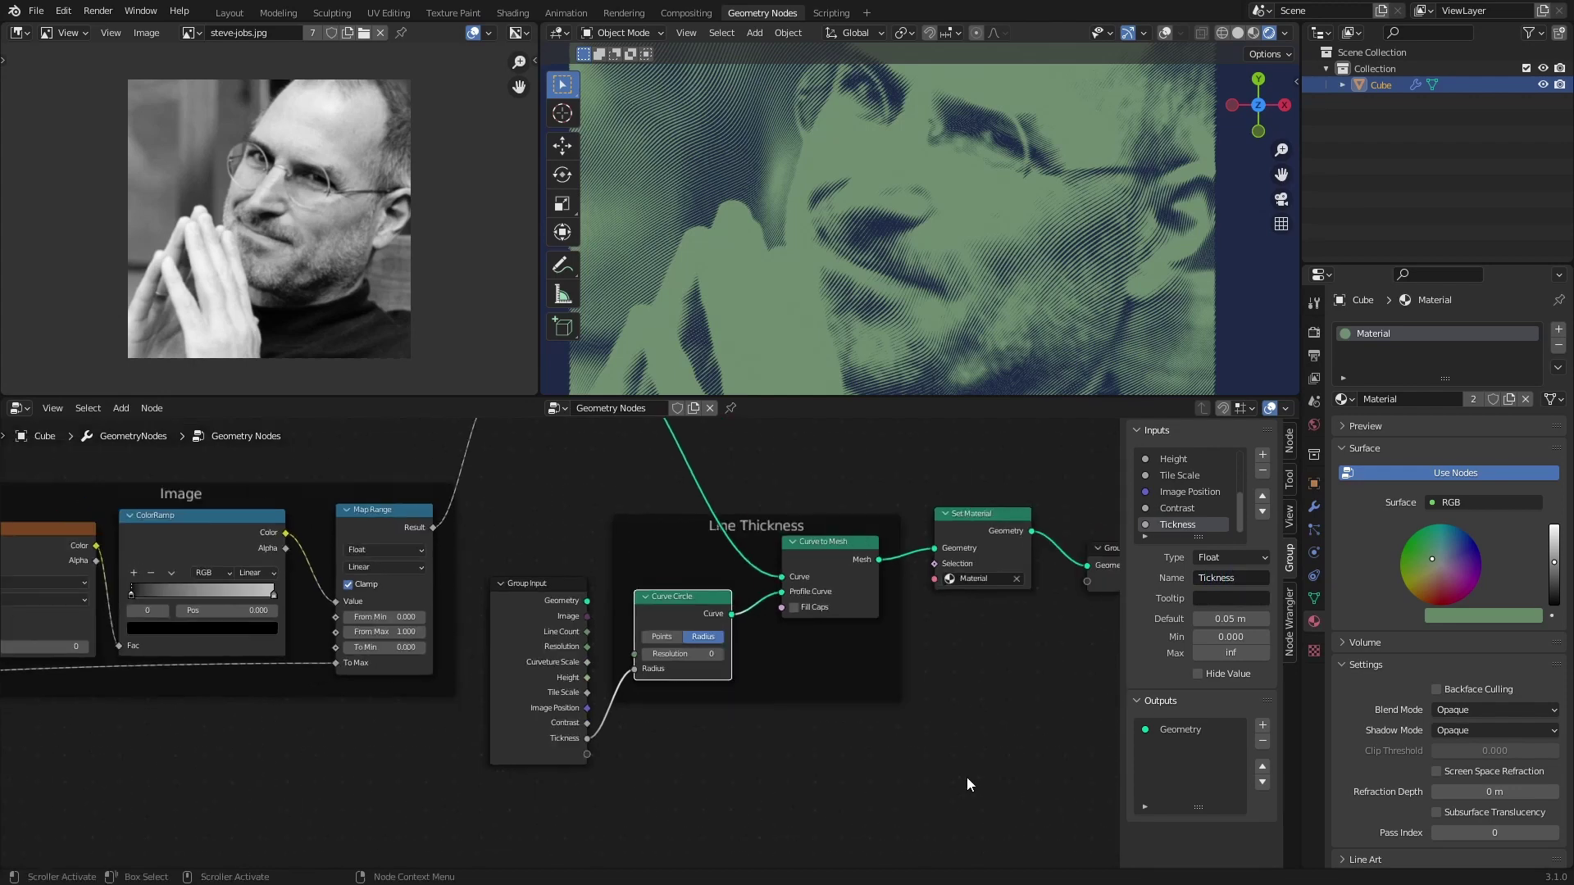
scroll(966, 777, down, 2)
key(shift+a)
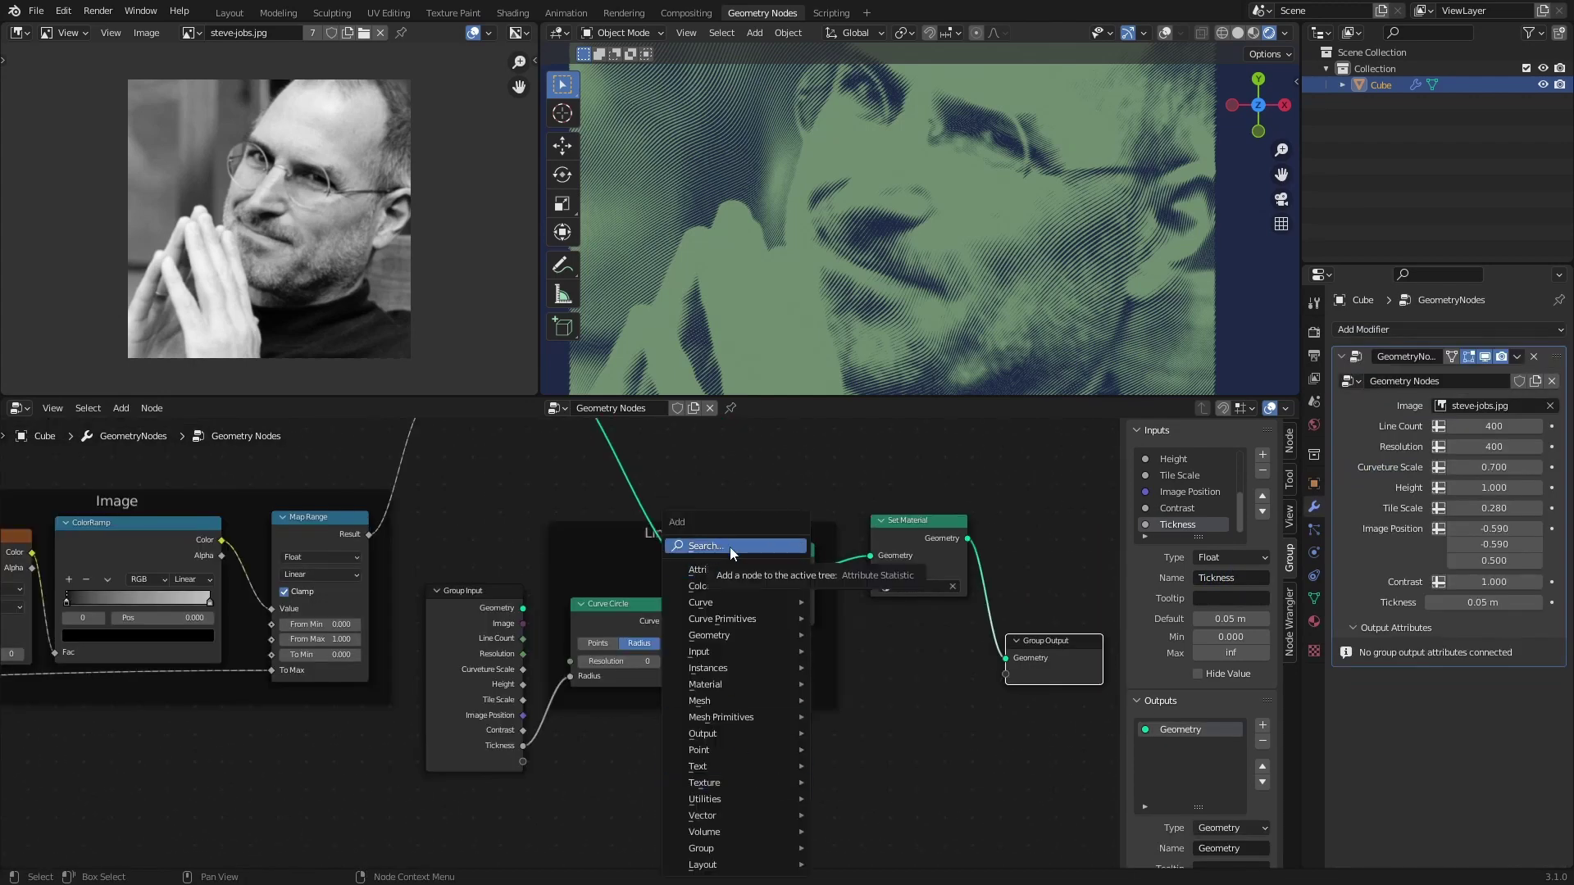
click(729, 548)
text(sep)
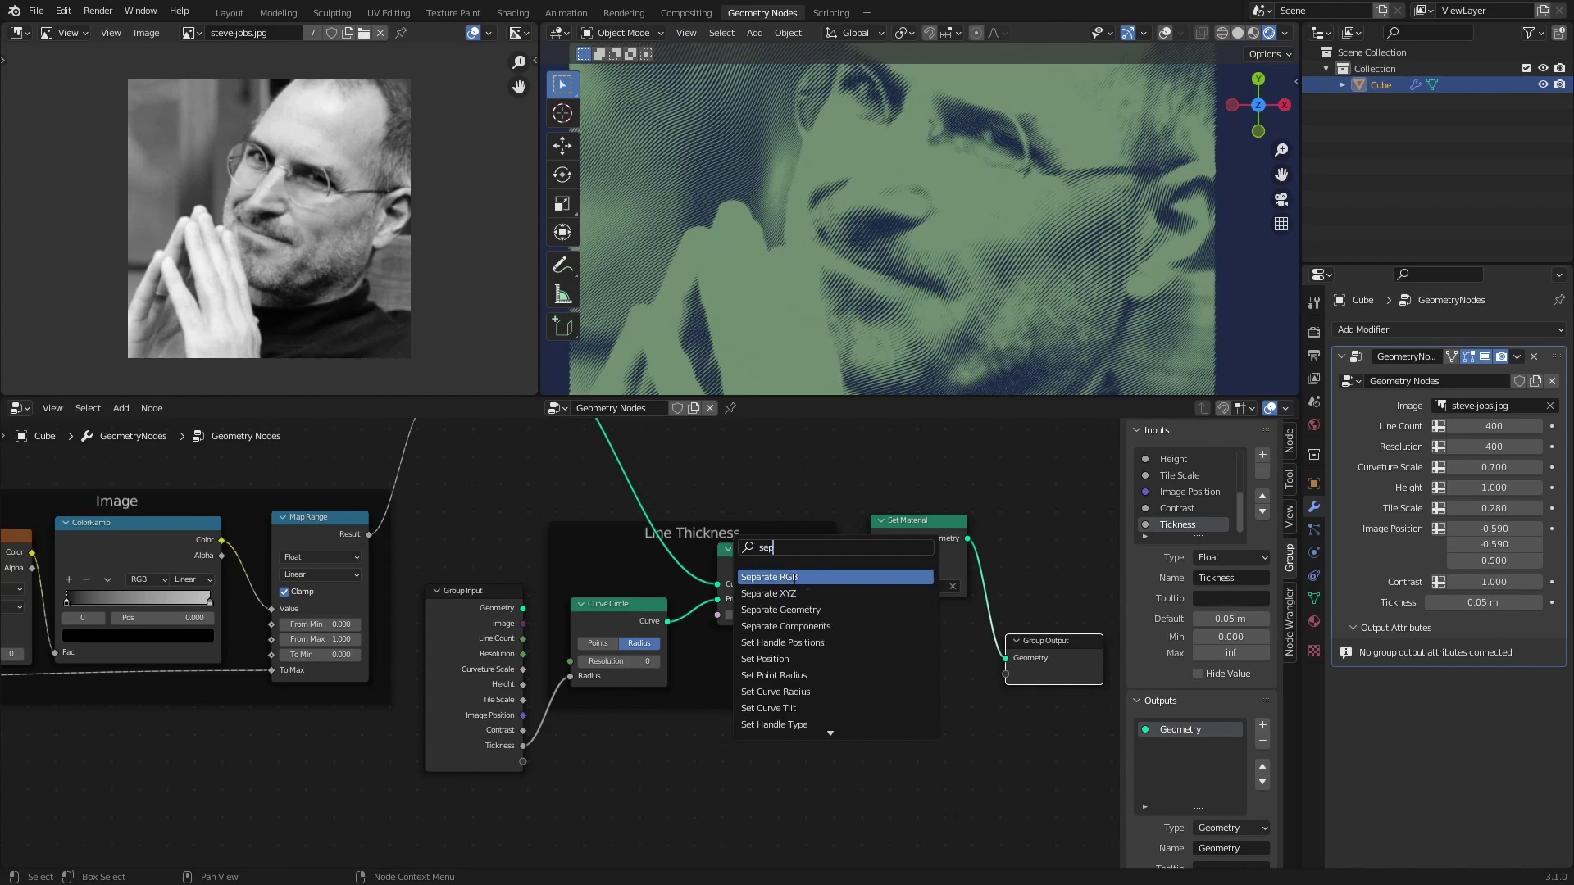
click(795, 577)
click(680, 737)
drag(634, 794, 522, 761)
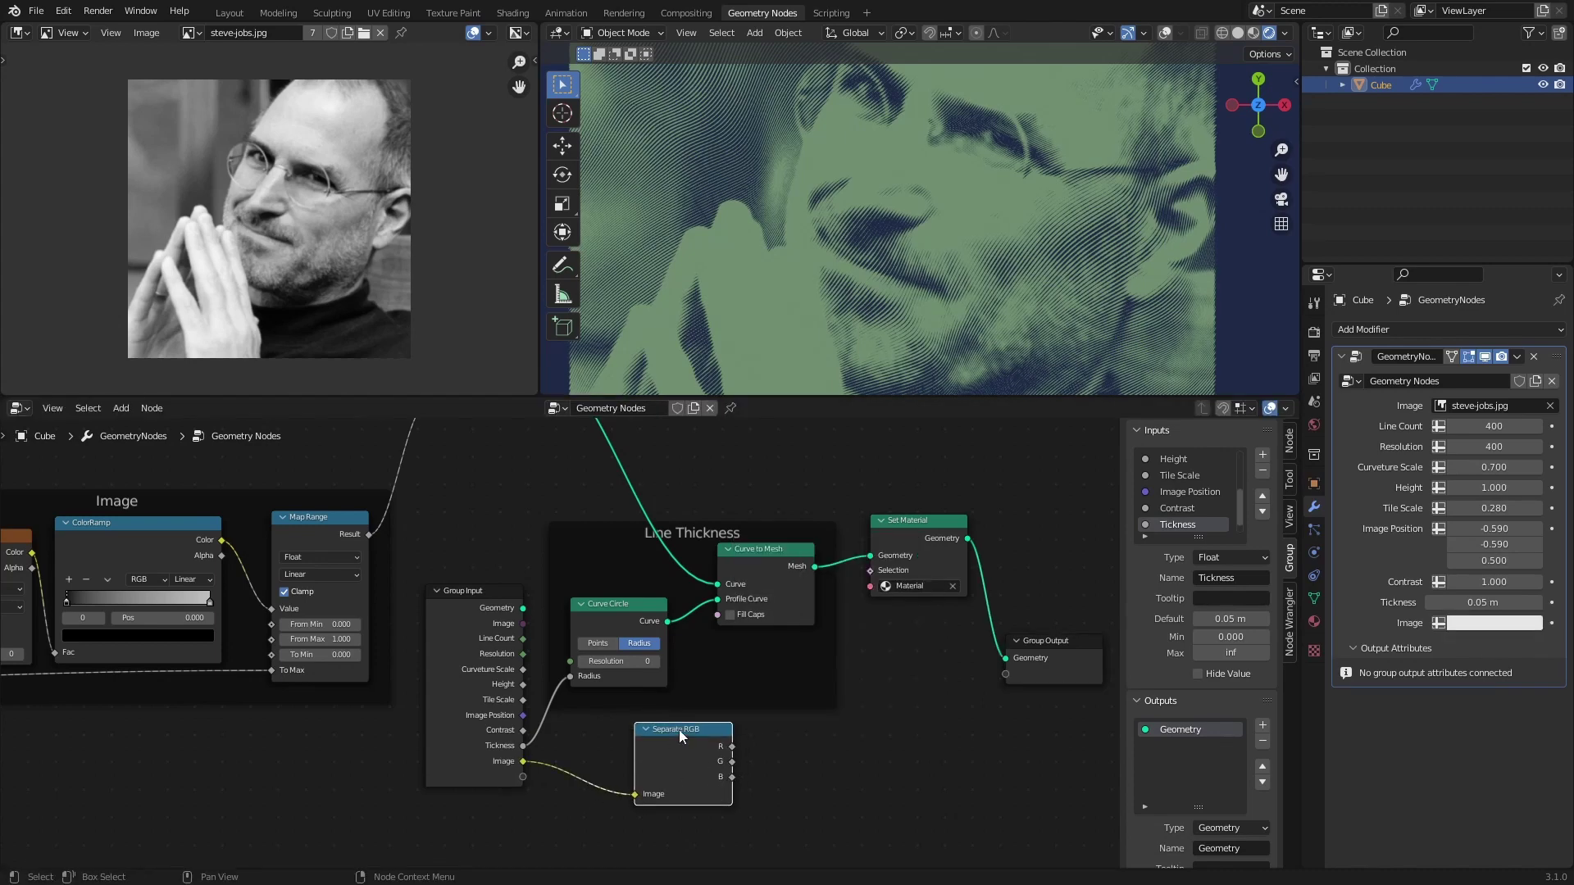
key(x)
scroll(1187, 523, down, 1)
click(1185, 523)
text(Line Colo)
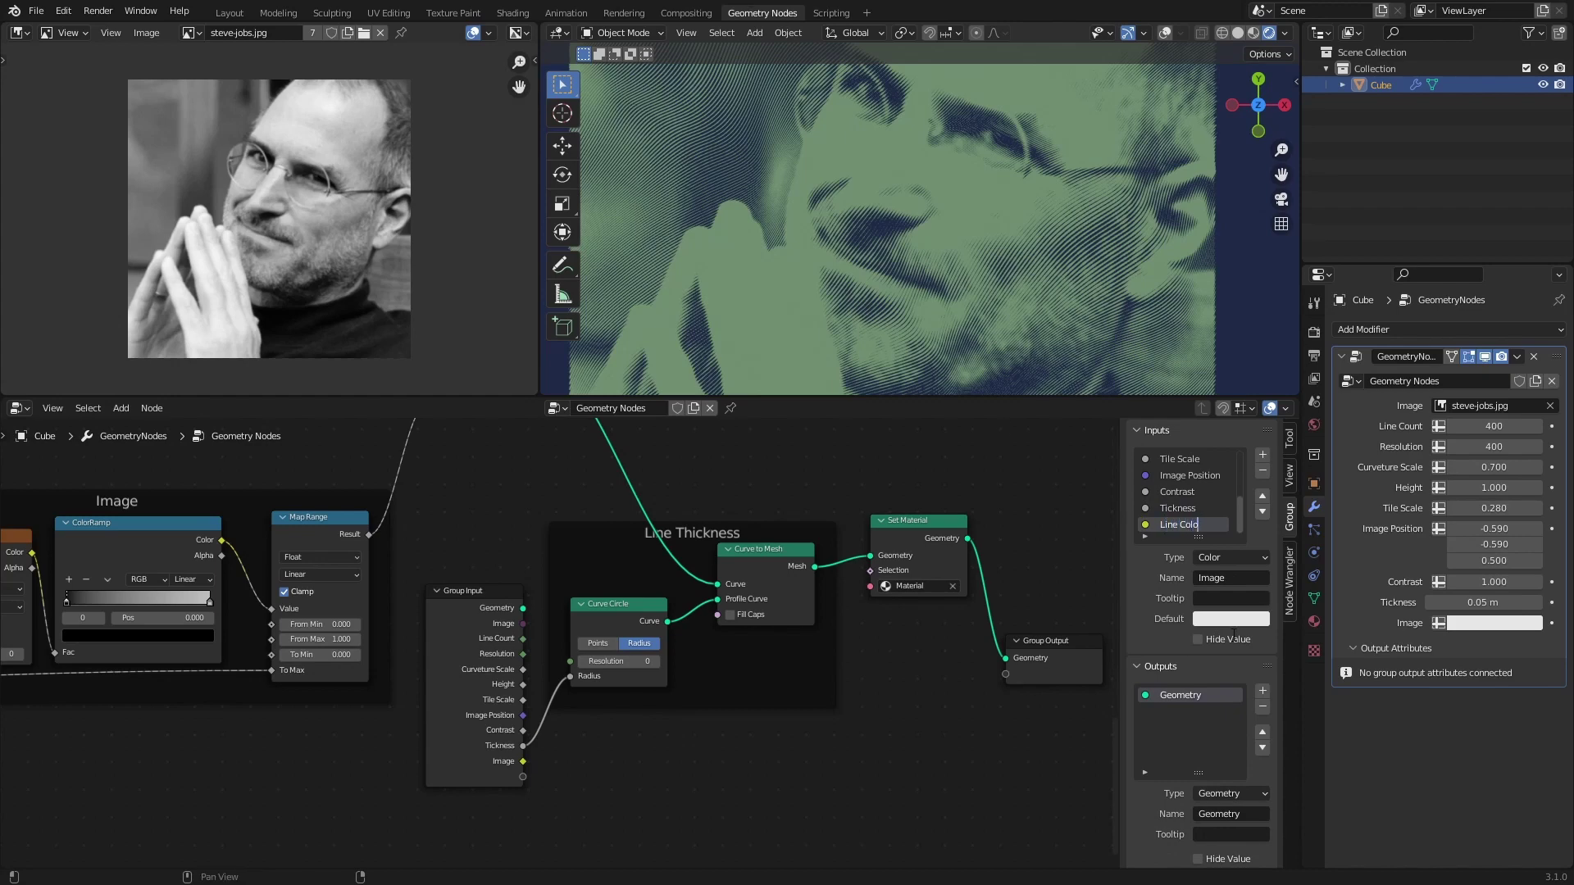
text(r)
key(Return)
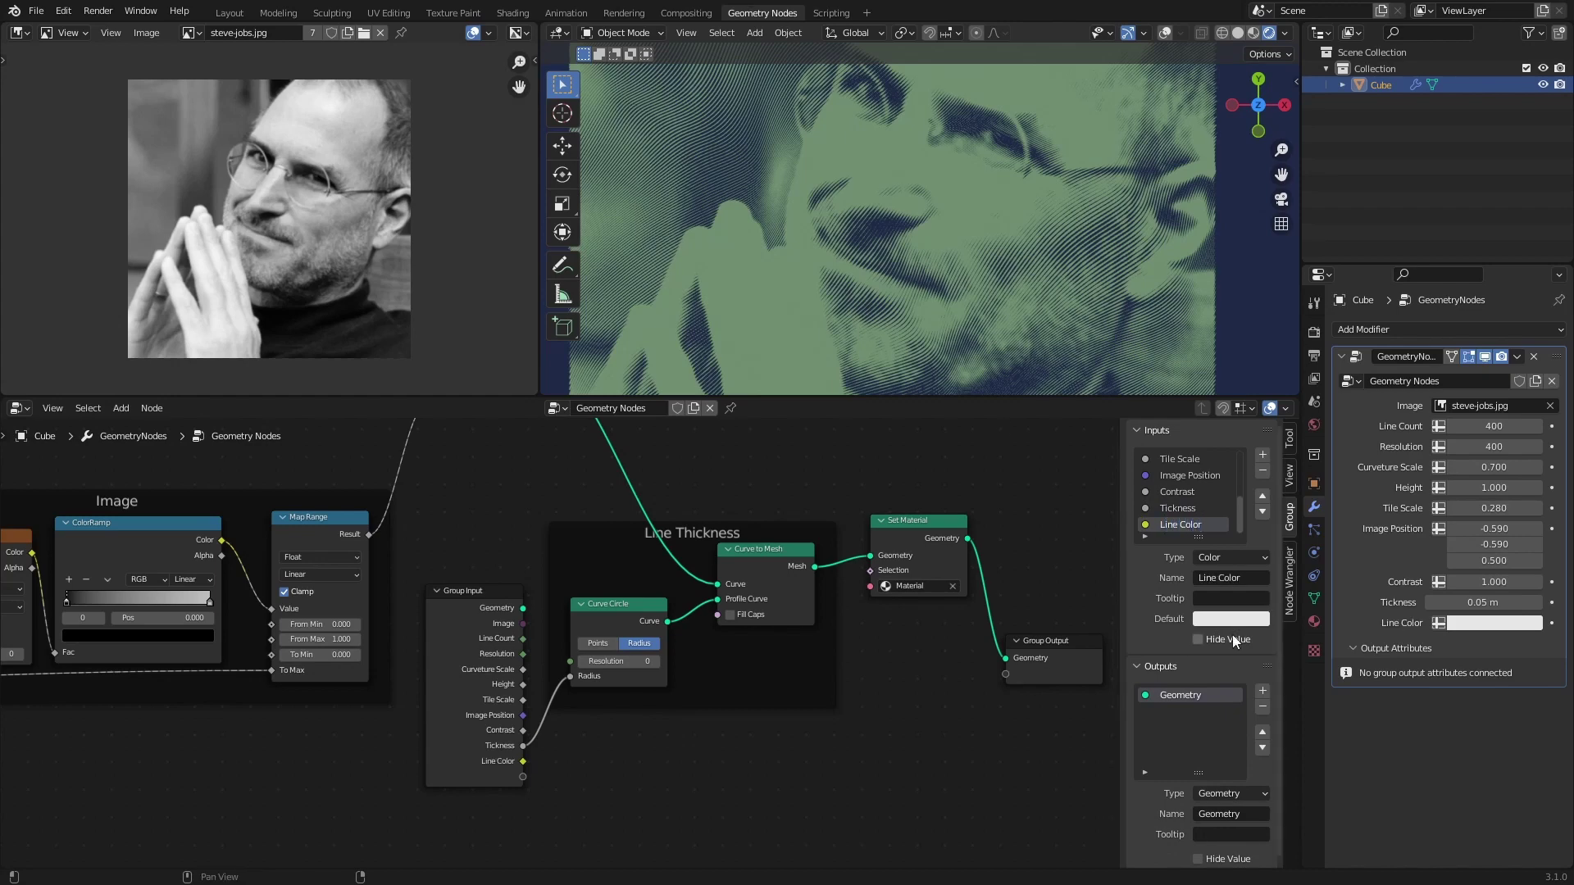
- Set the Line Color input and modifier value to green
click(1313, 622)
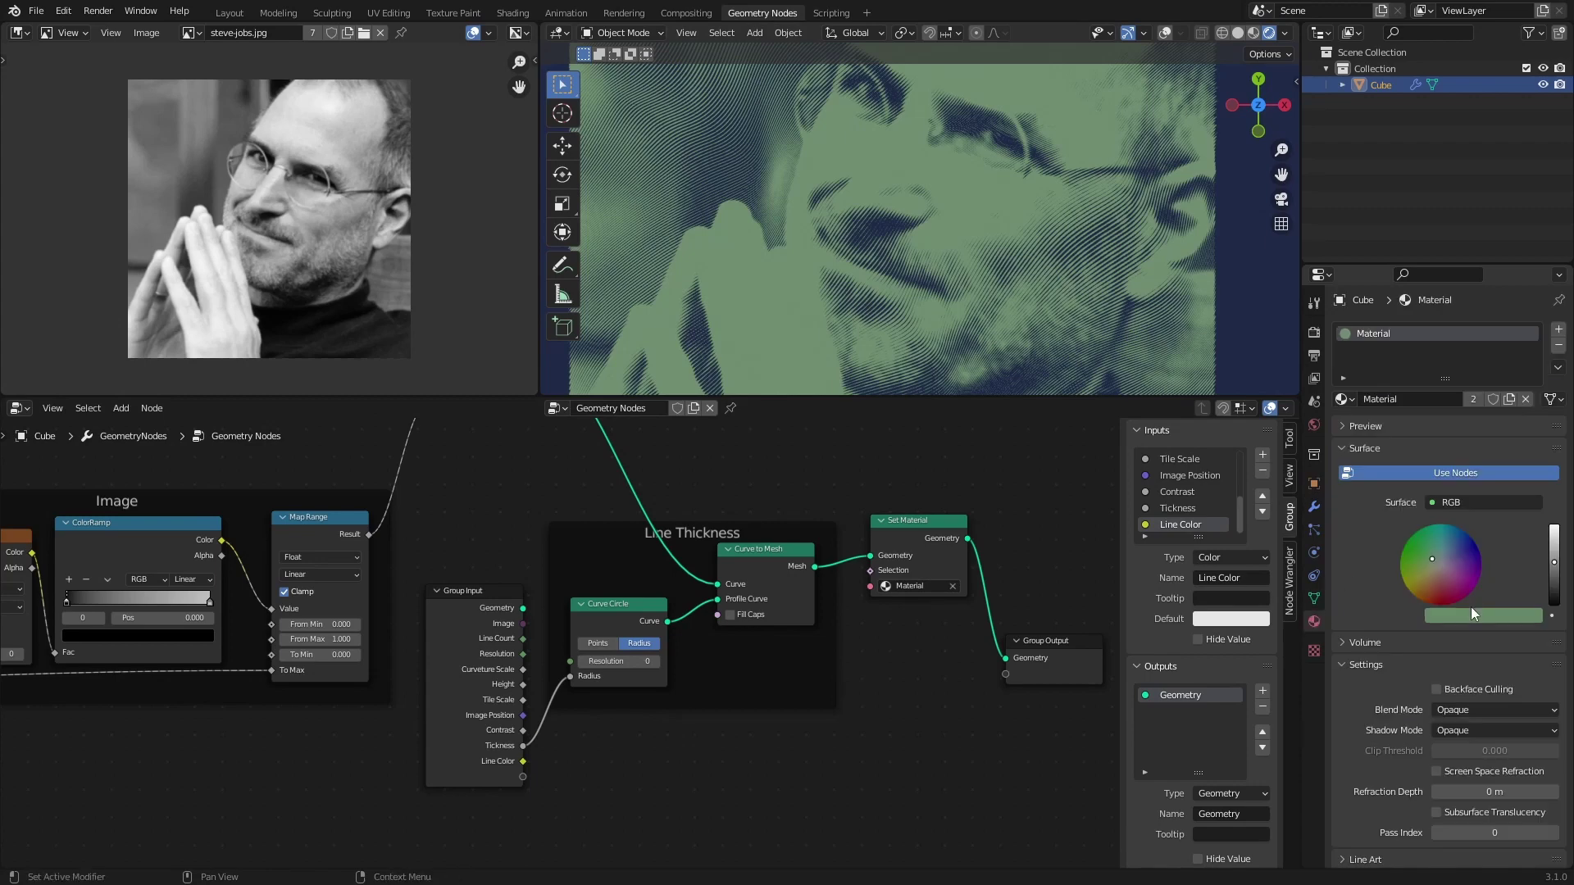
click(1314, 508)
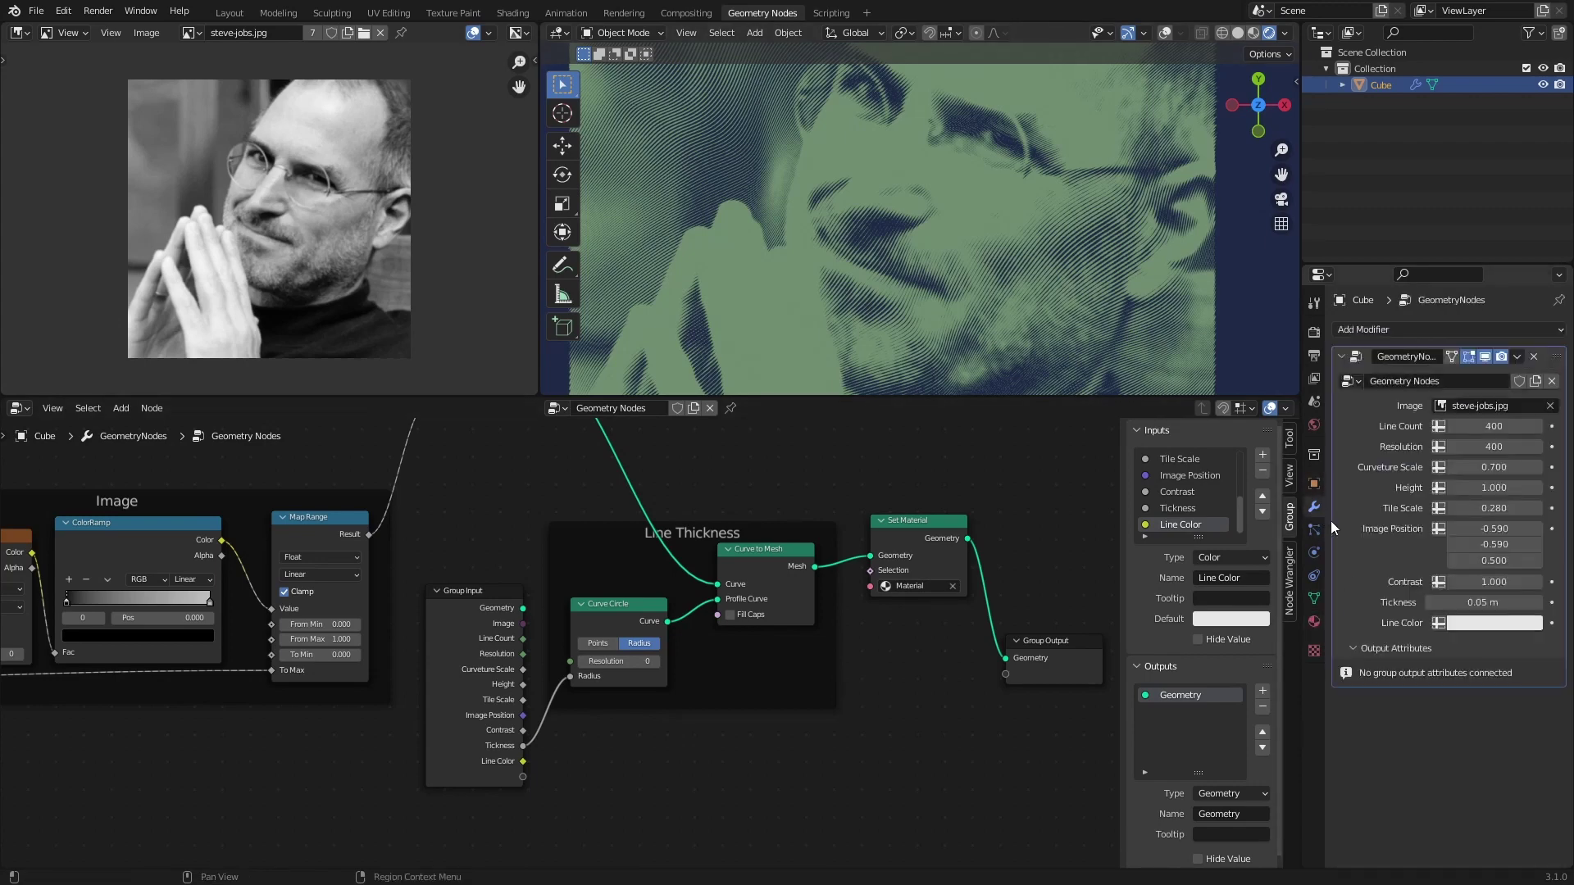
key(ctrl+v)
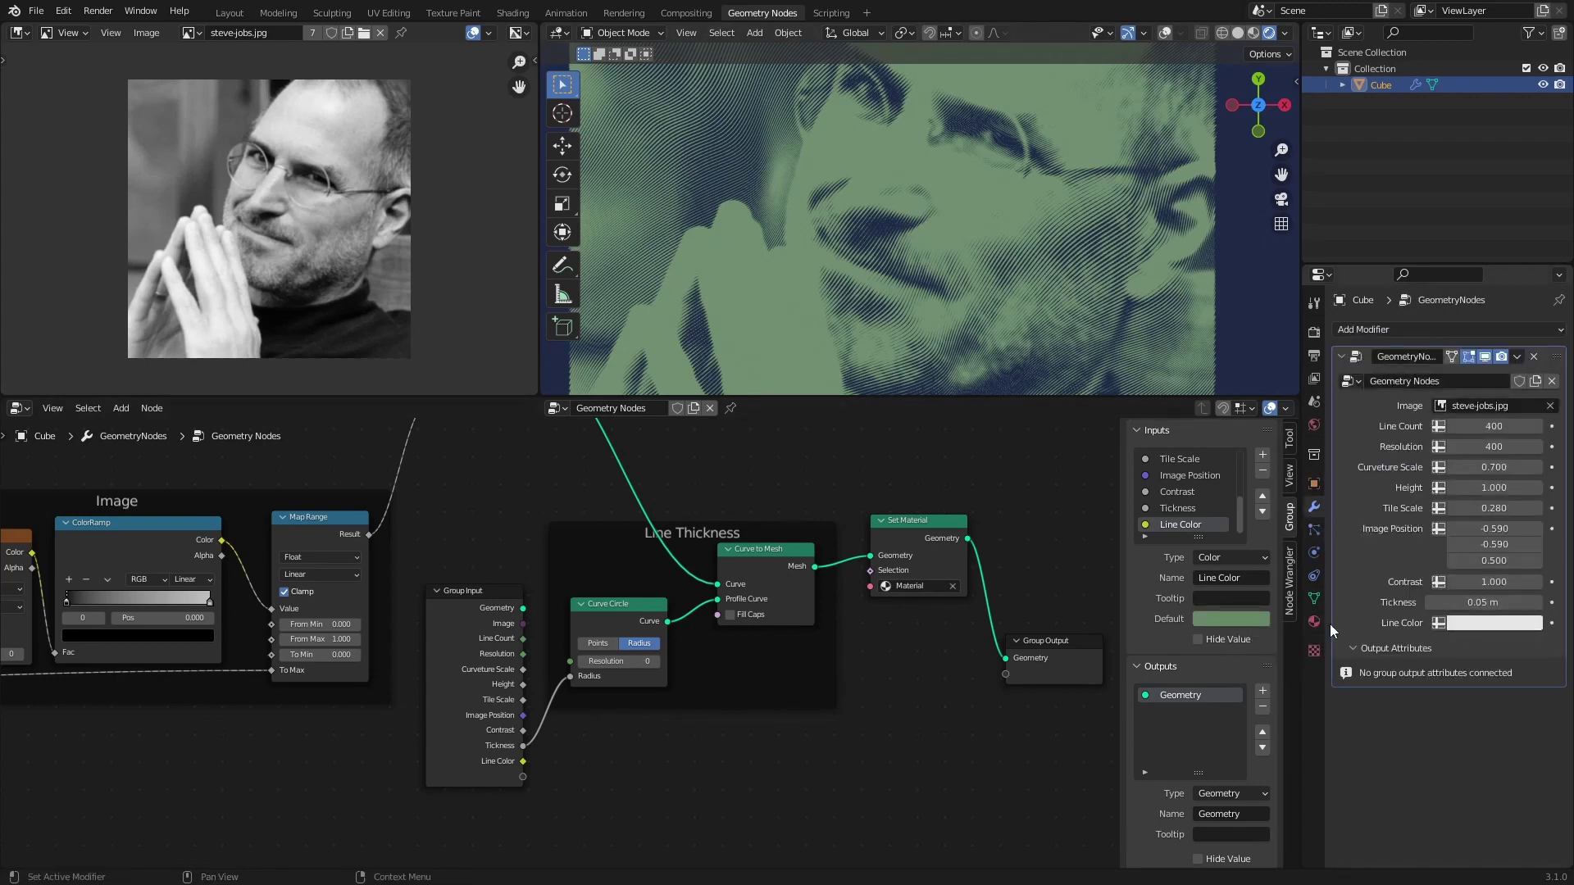
key(ctrl+v)
- Route Line Color to the Group Output as an attribute named LineColor
mouse_move(522, 760)
mouse_down()
mouse_move(1105, 725)
mouse_move(1005, 674)
mouse_up()
click(1458, 669)
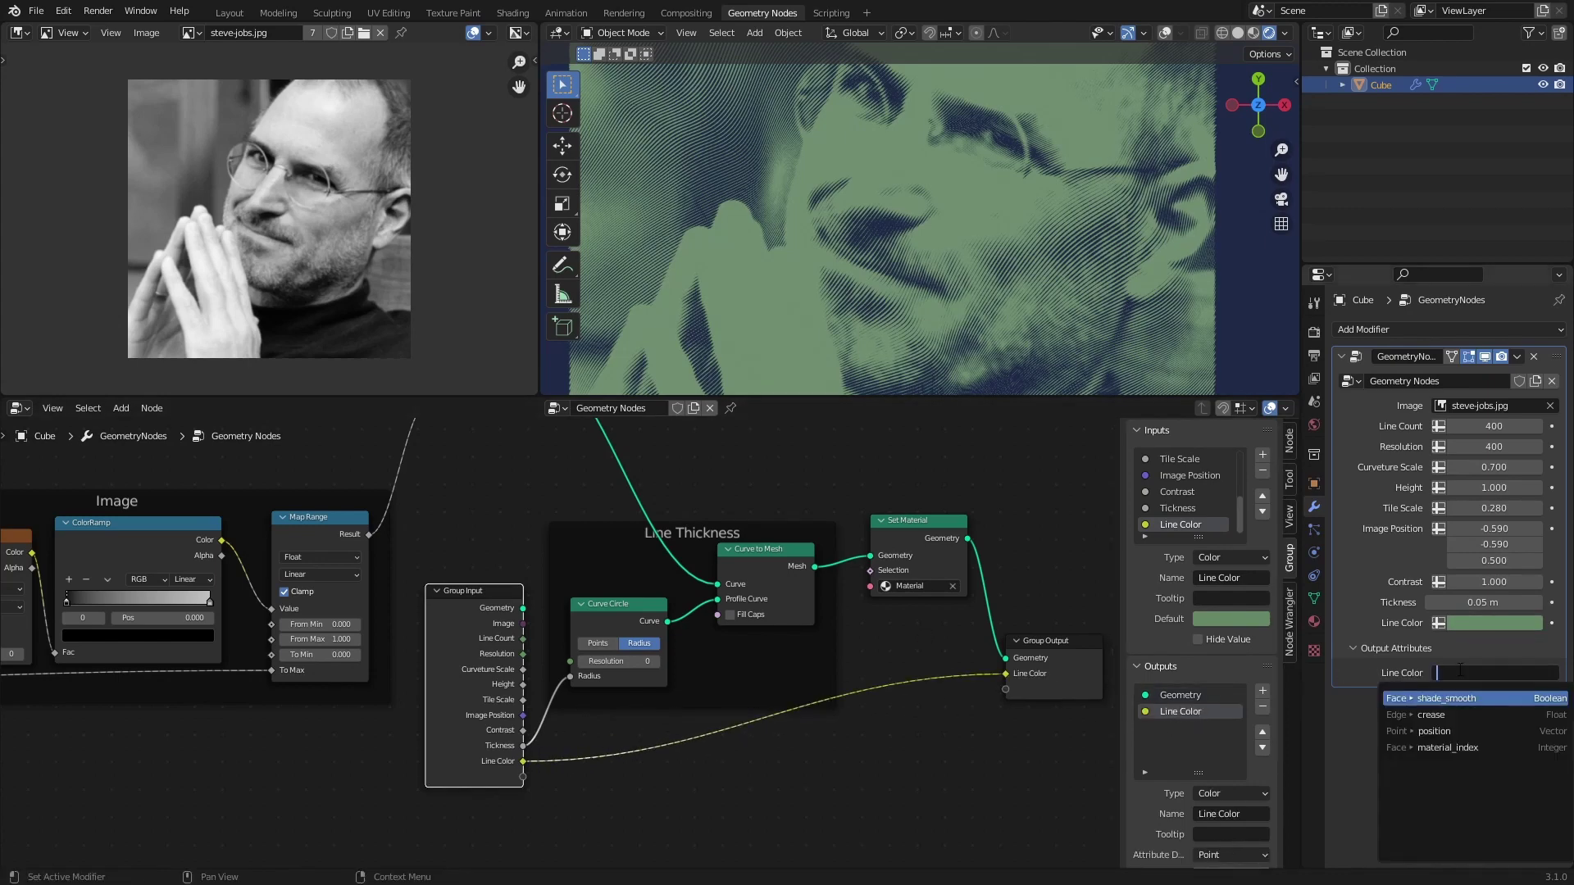
text(LineColor)
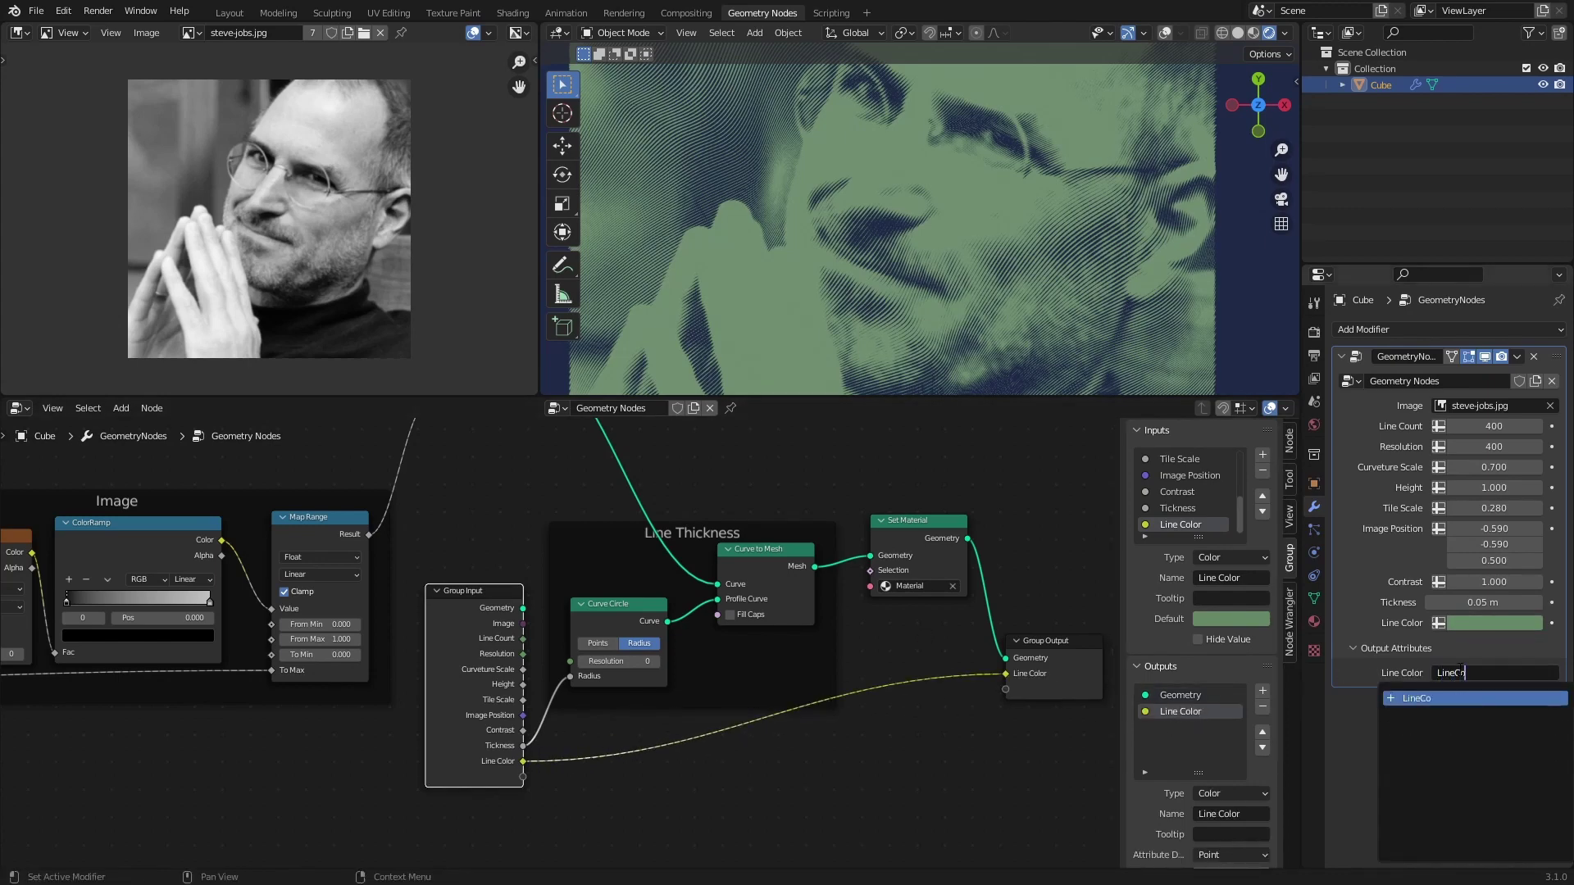
key(Return)
- Add an Attribute node to the material's shader nodes
click(512, 12)
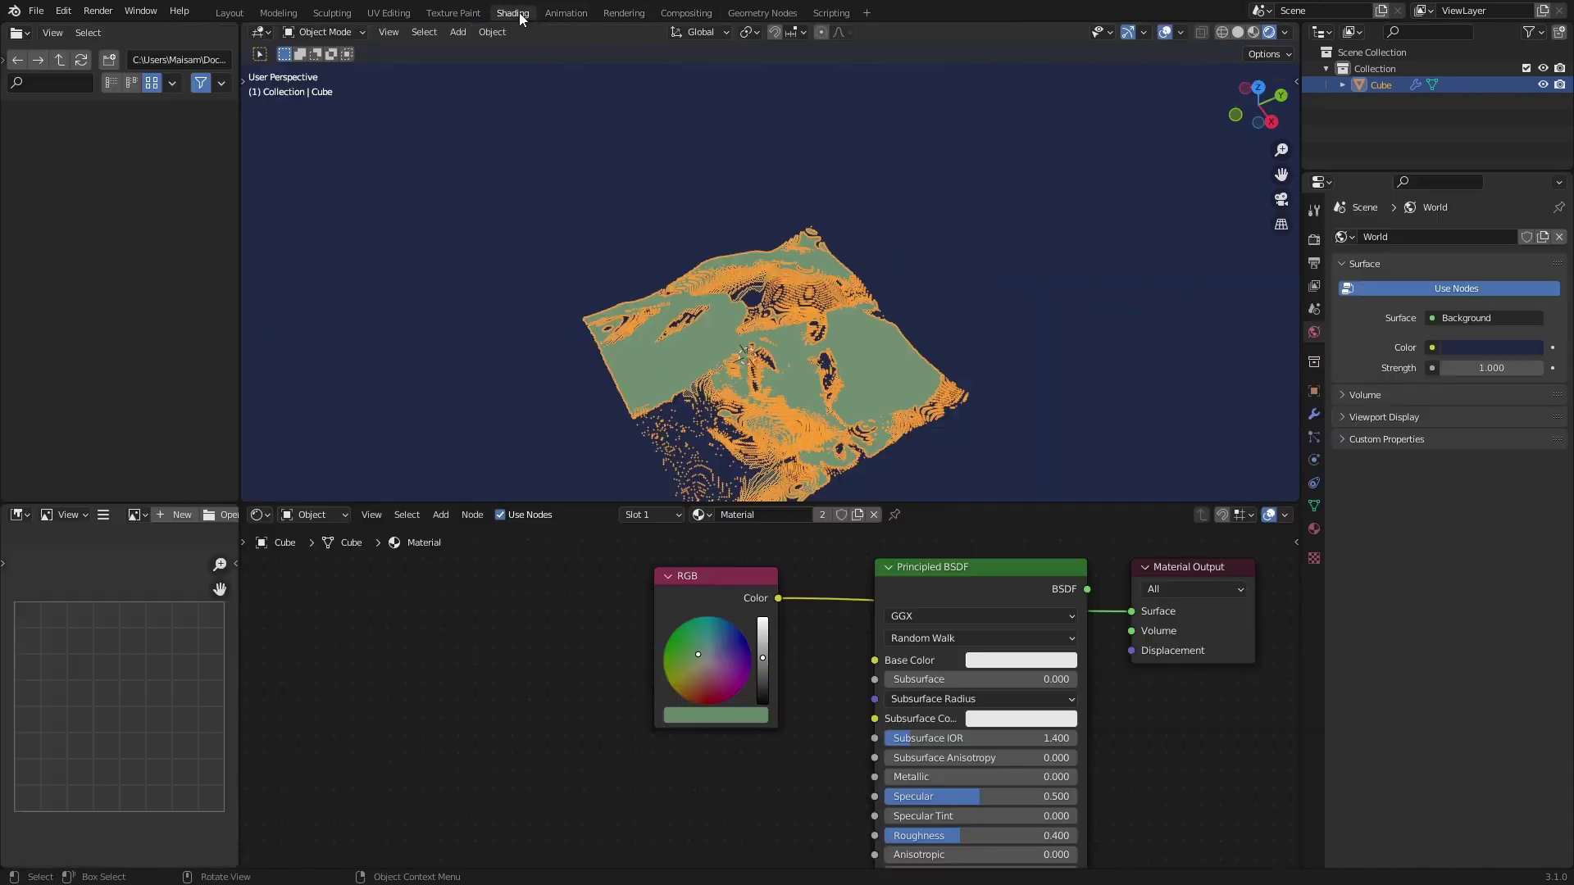
key(shift+a)
click(464, 632)
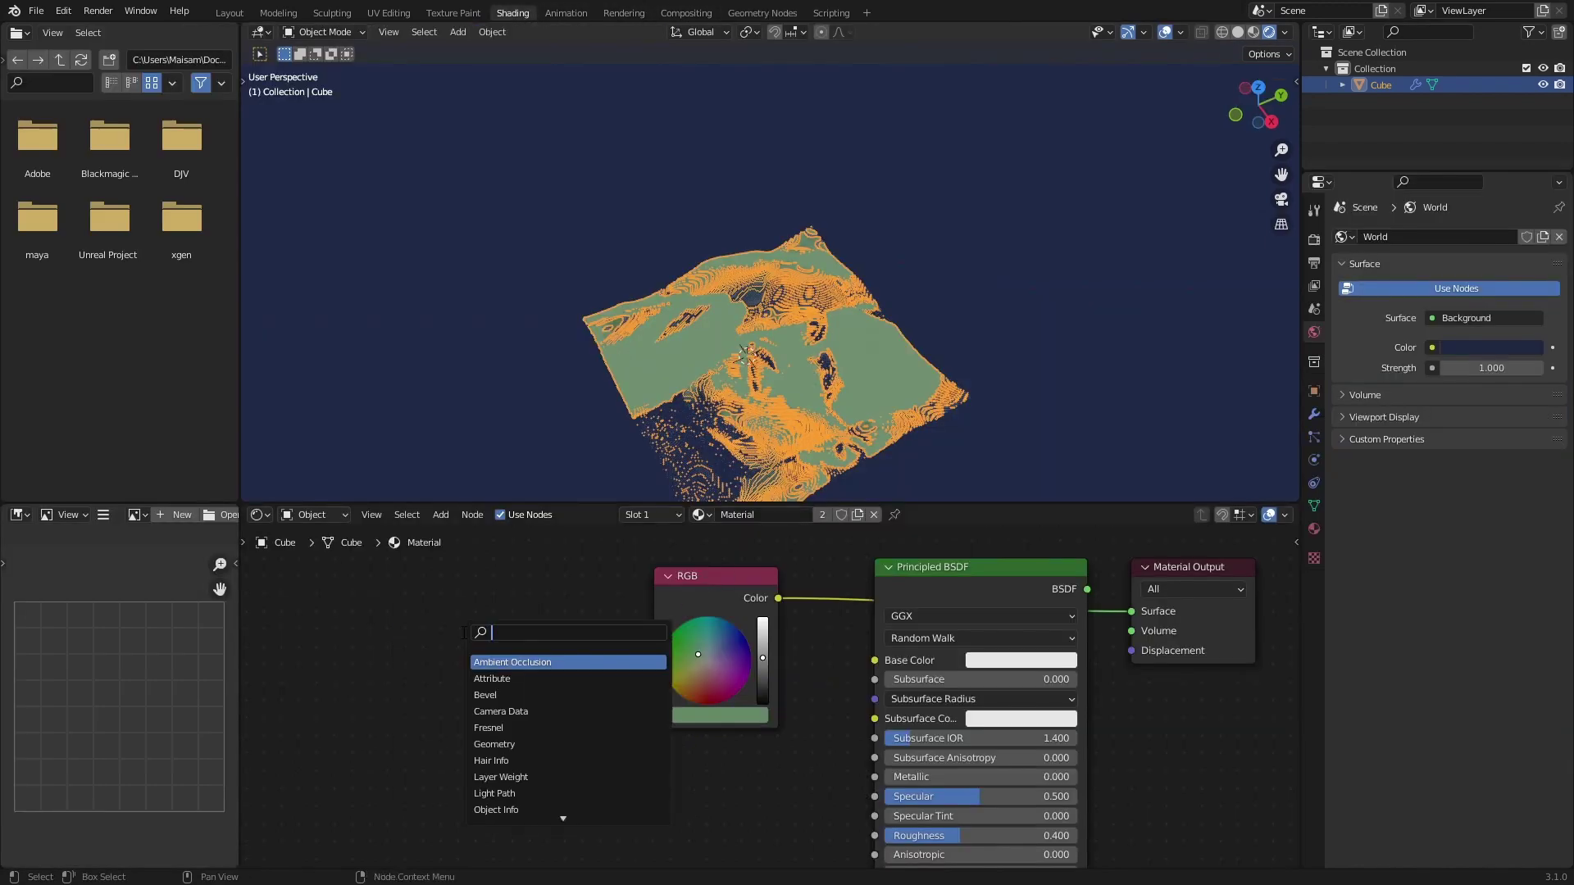
text(attr)
key(Return)
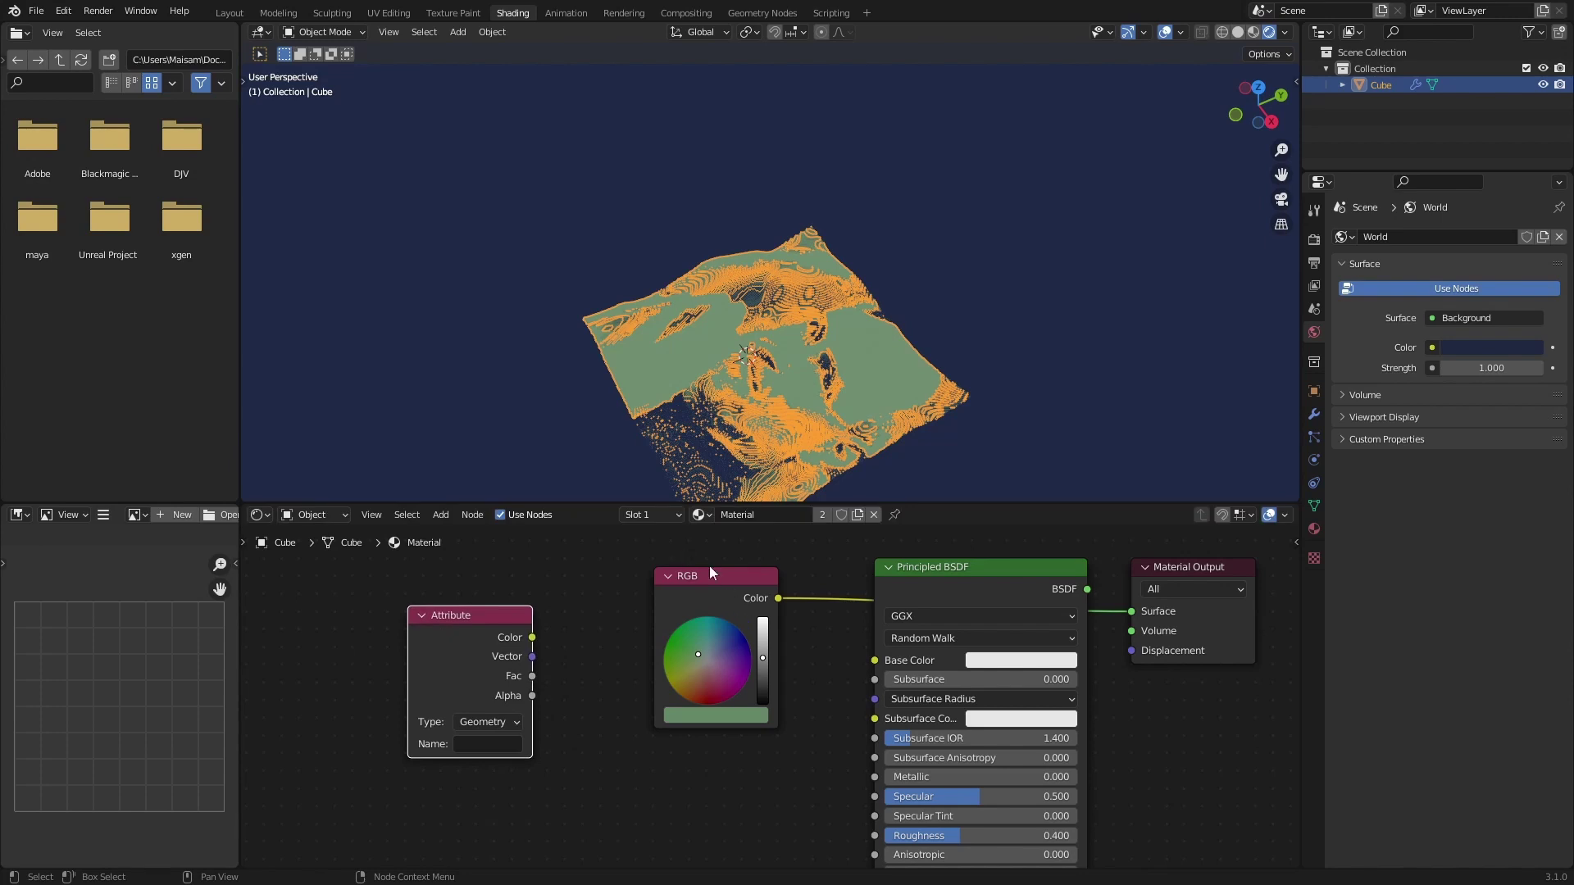
- Delete the RGB and Principled BSDF nodes, feed Attribute Color into Surface, named LineColor
drag(710, 565, 975, 676)
key(x)
drag(532, 637, 1131, 610)
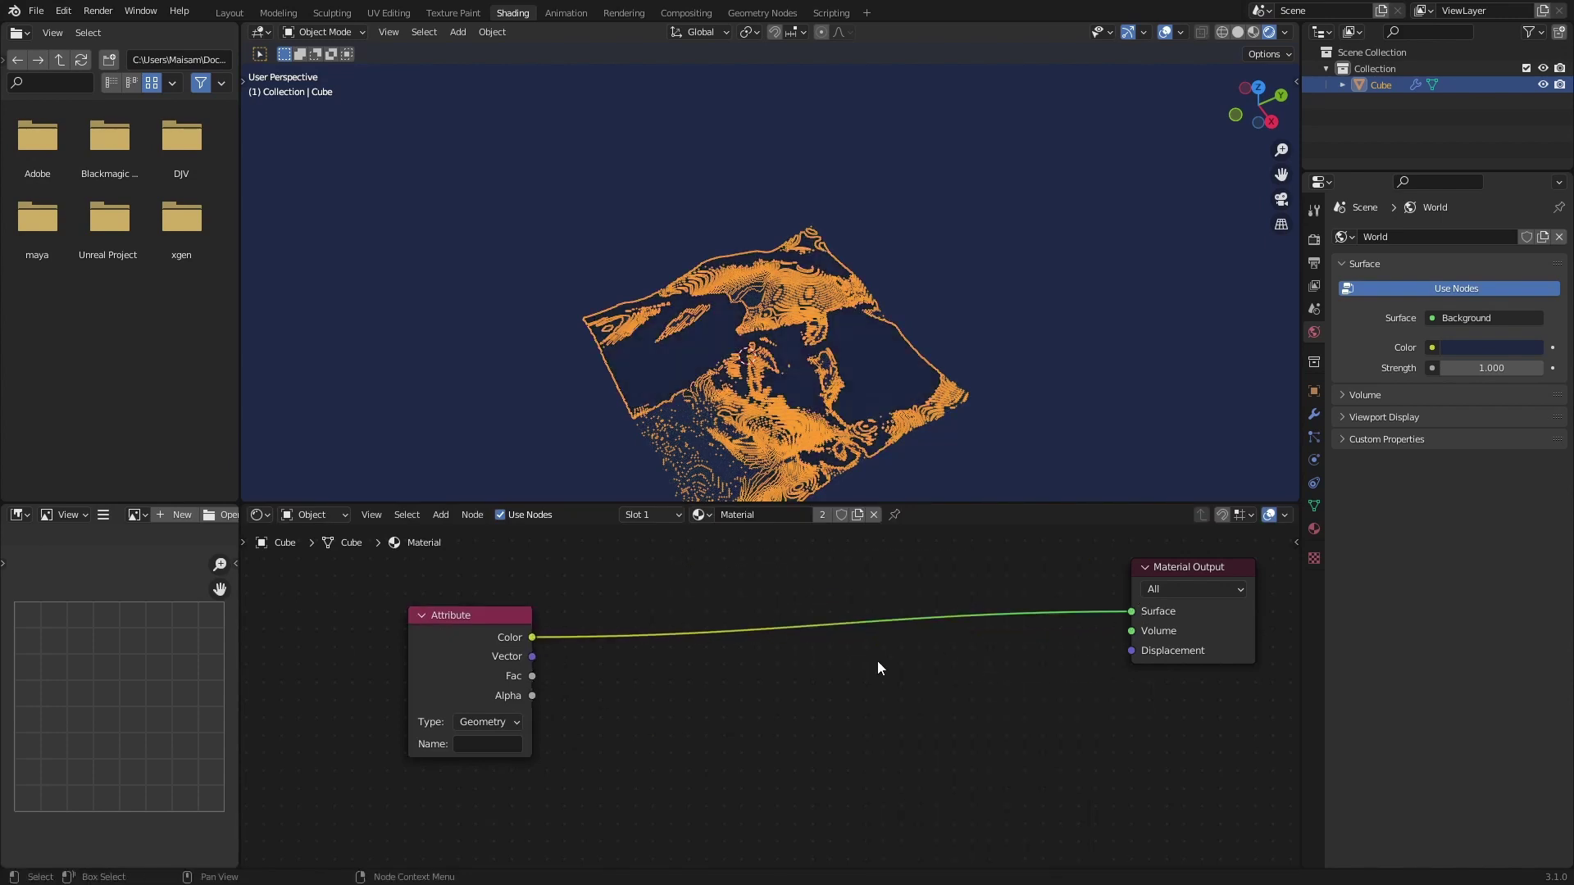
click(493, 743)
text(LineColo)
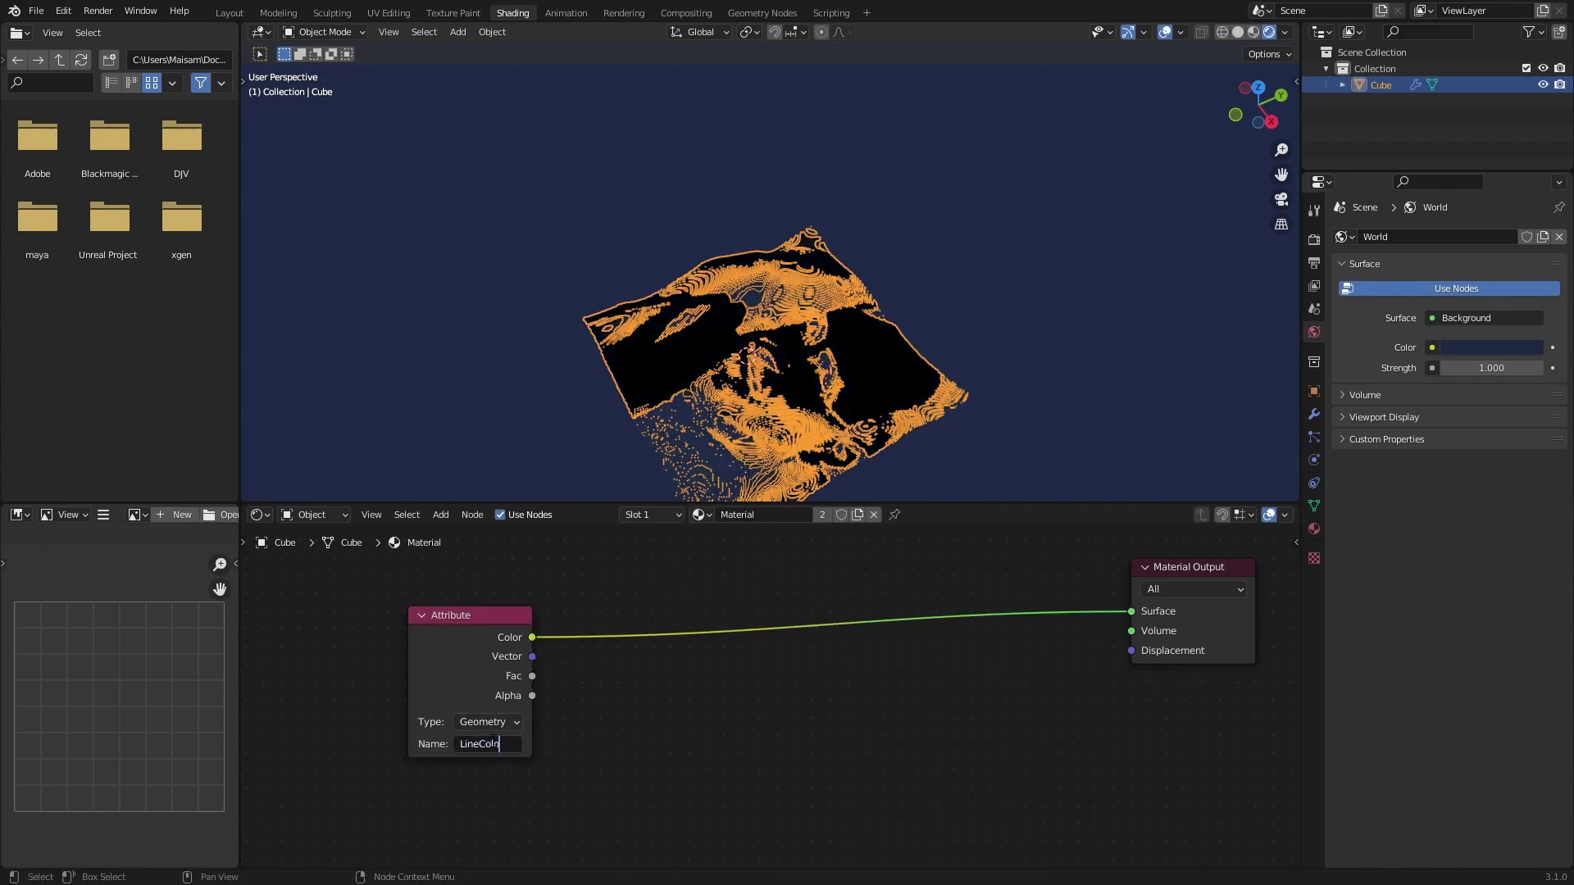
text(r)
key(Return)
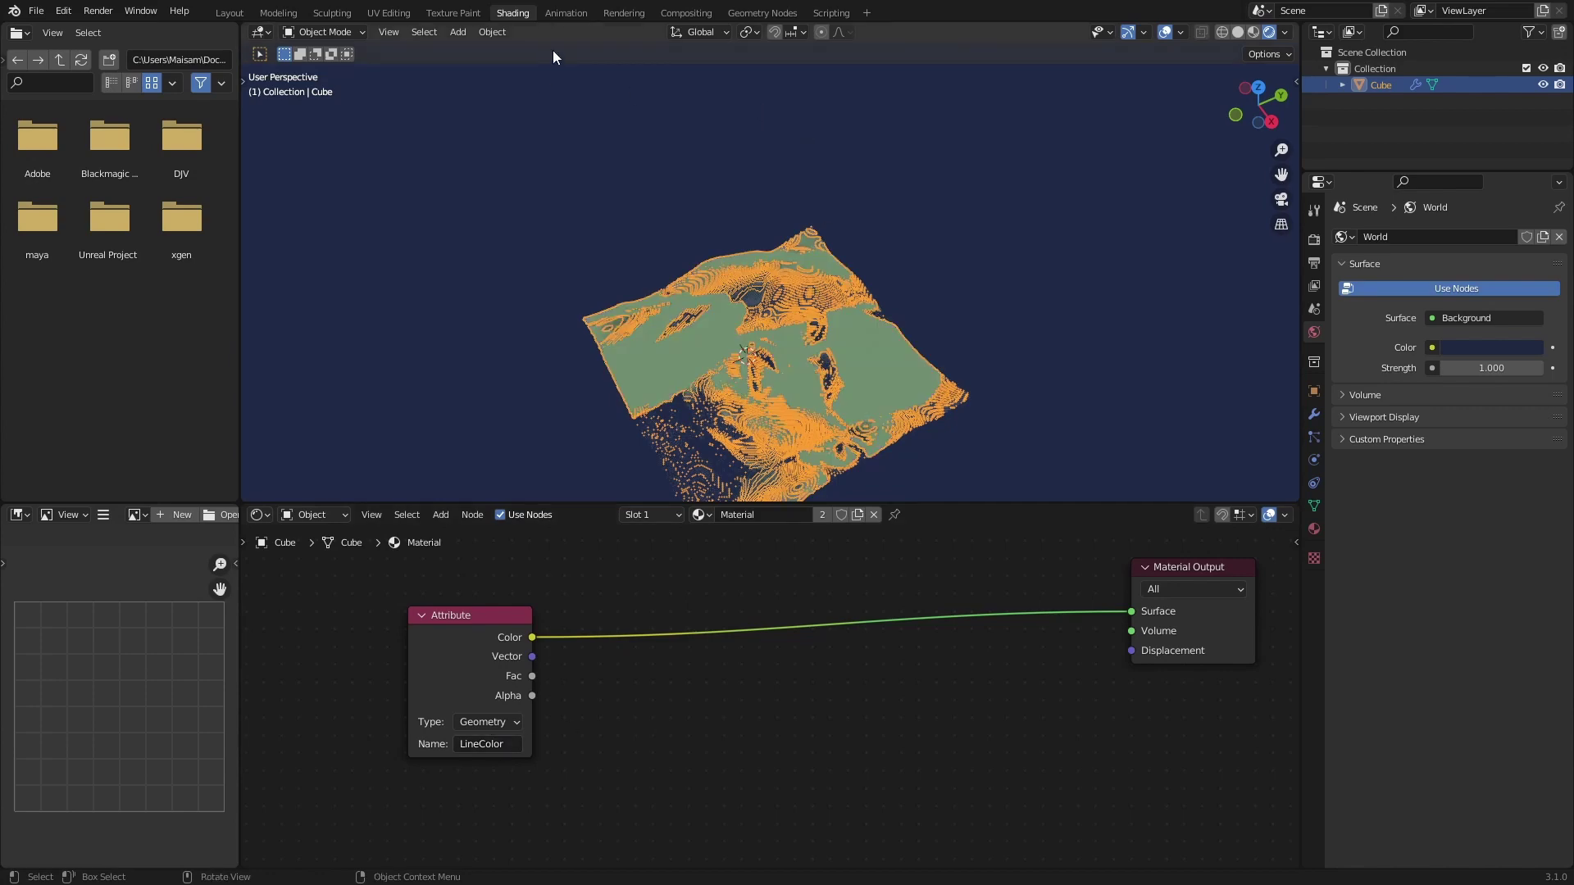
click(762, 12)
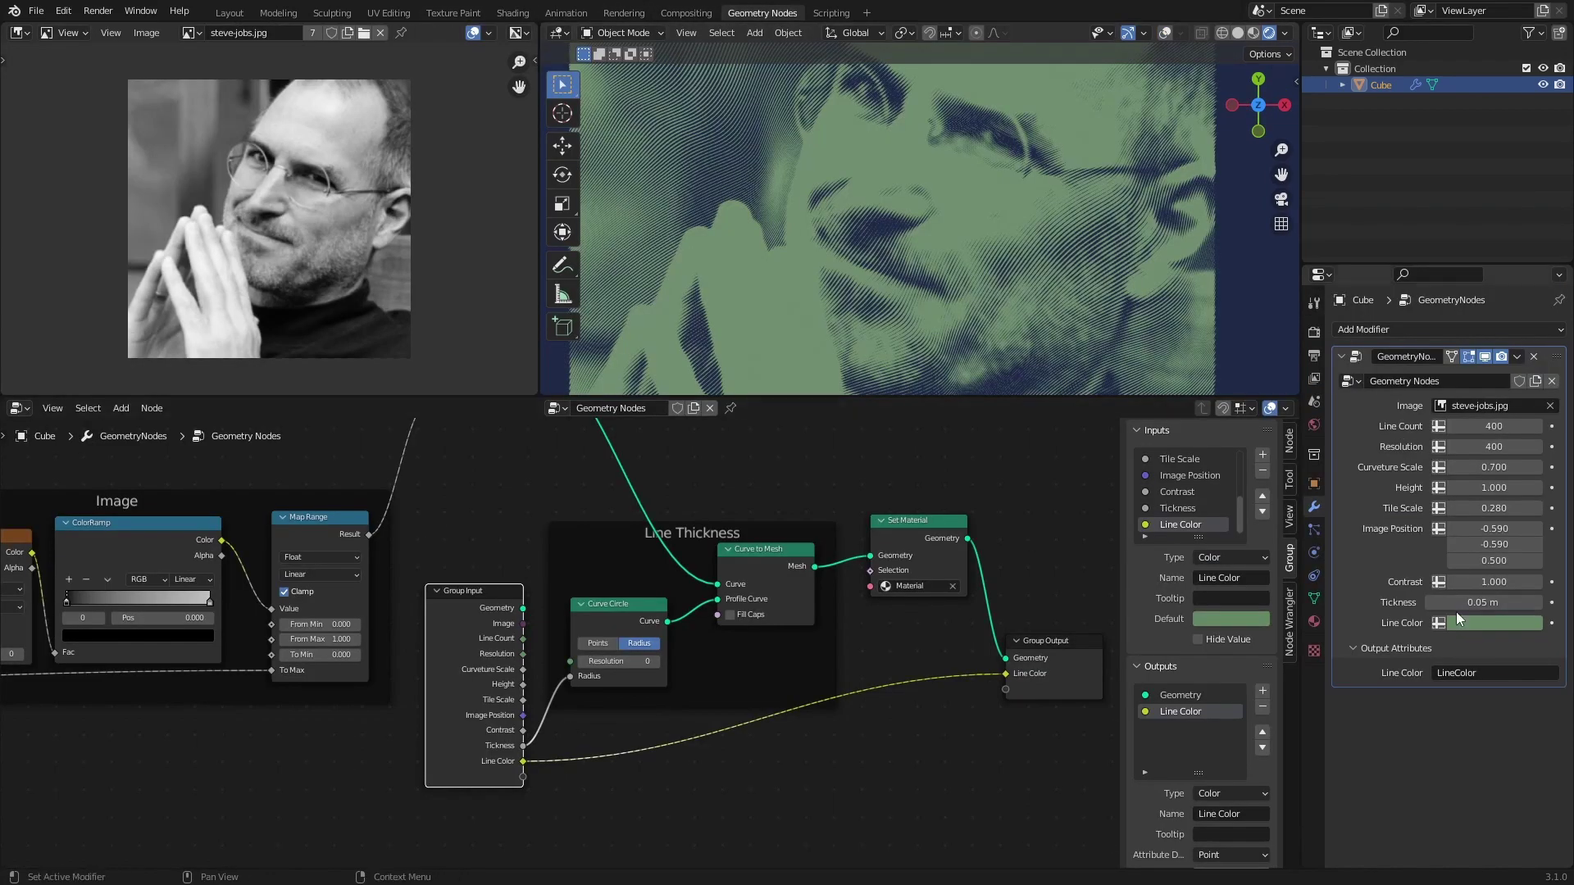
- Adjust the line colour and use Gandhi.jpg as both reference image and modifier Image
click(1475, 622)
mouse_move(1477, 441)
mouse_down()
mouse_move(1506, 469)
mouse_move(1444, 440)
mouse_up()
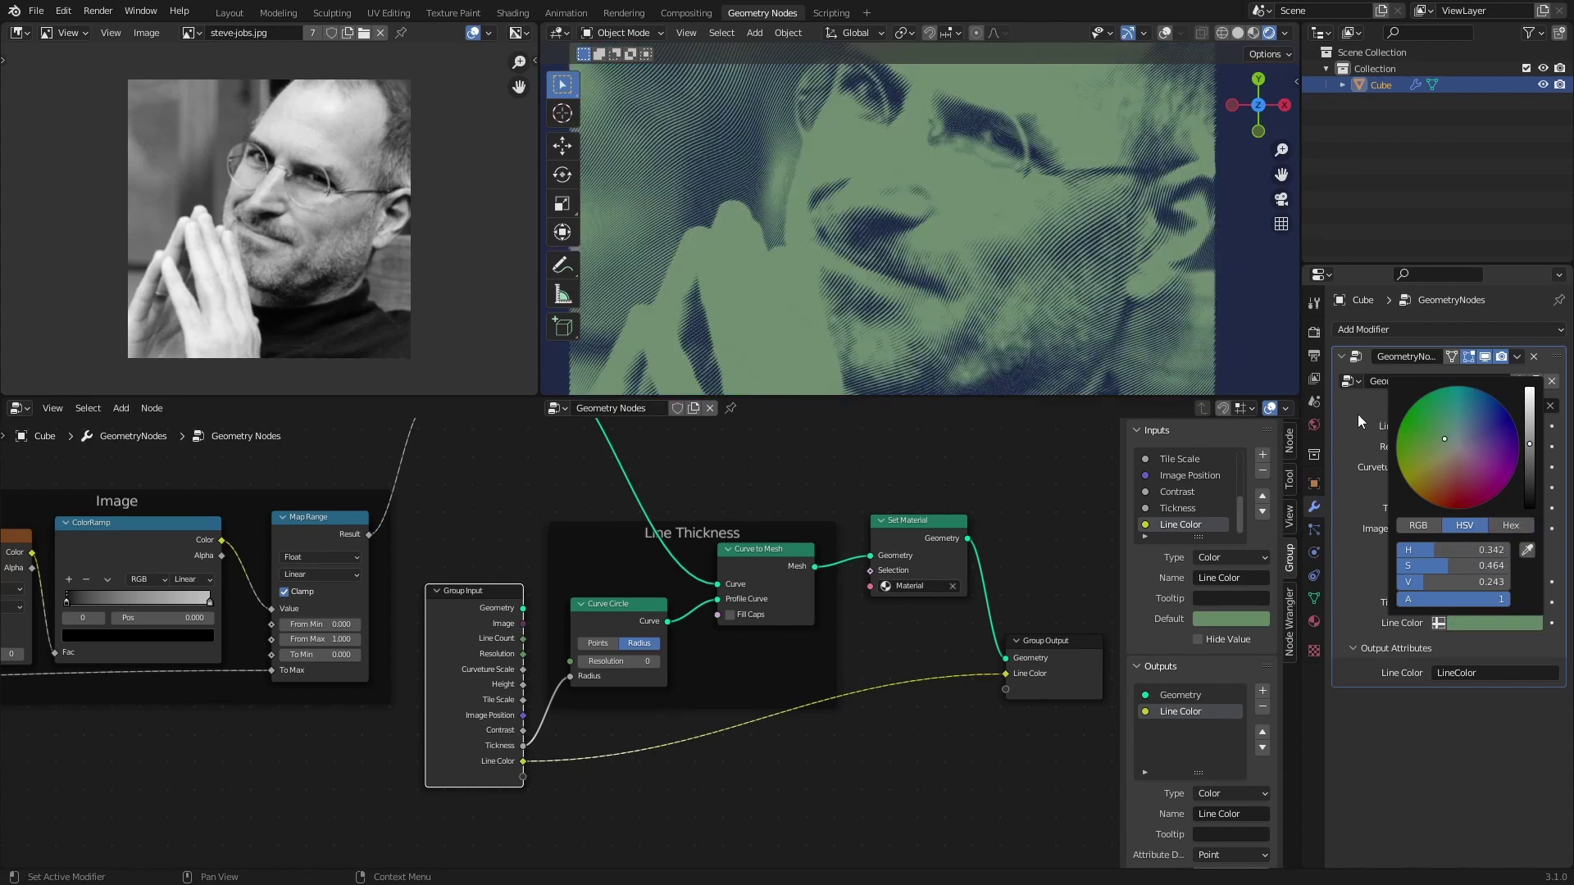
click(192, 33)
click(231, 58)
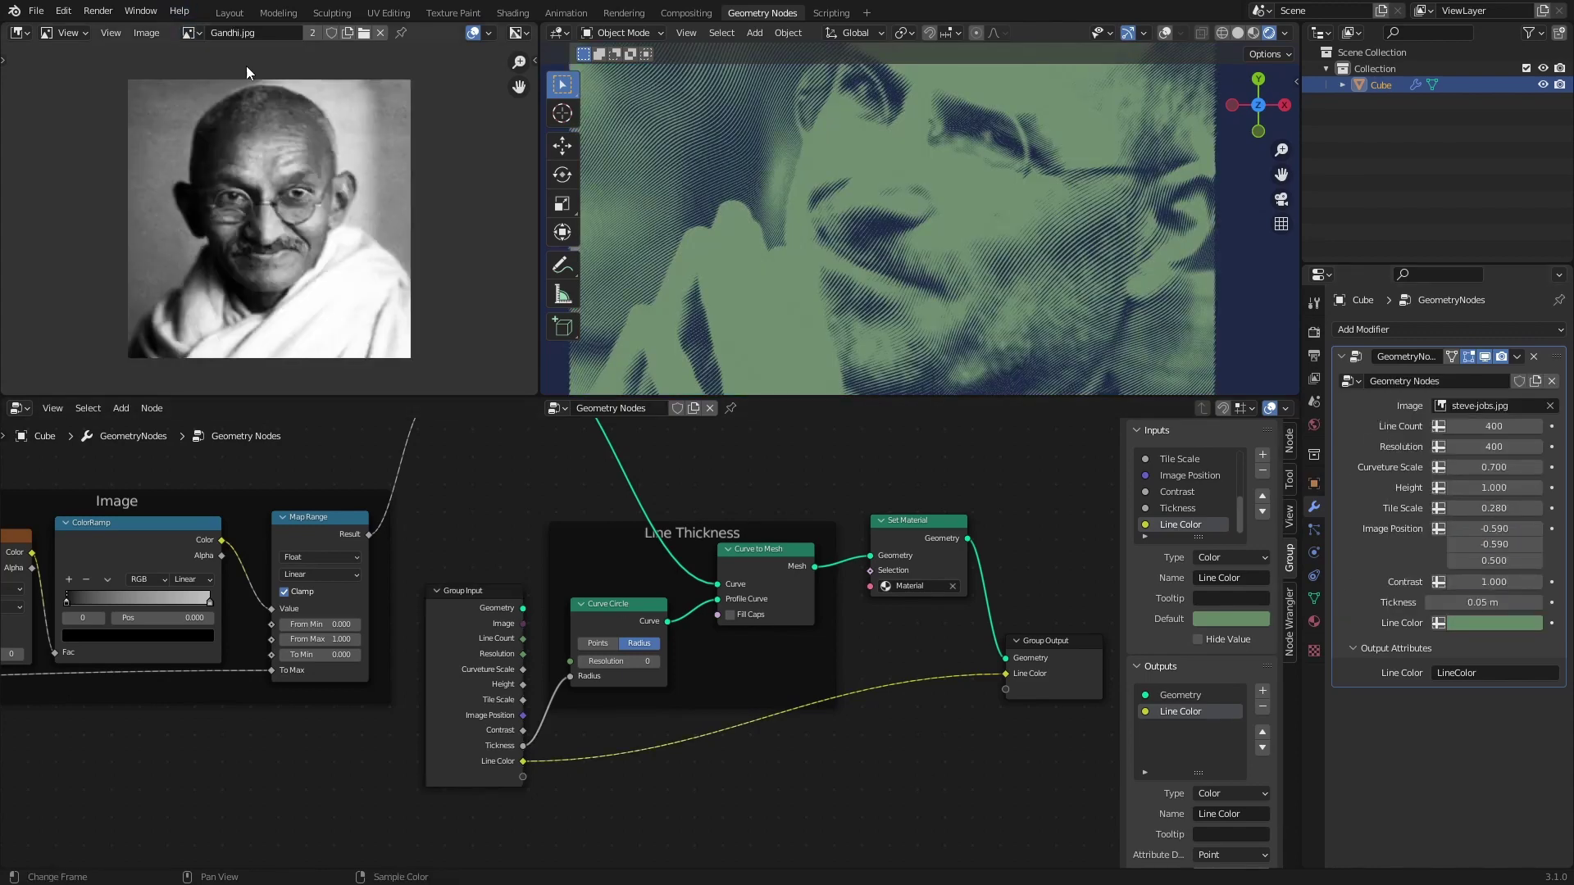
click(1480, 406)
click(1444, 432)
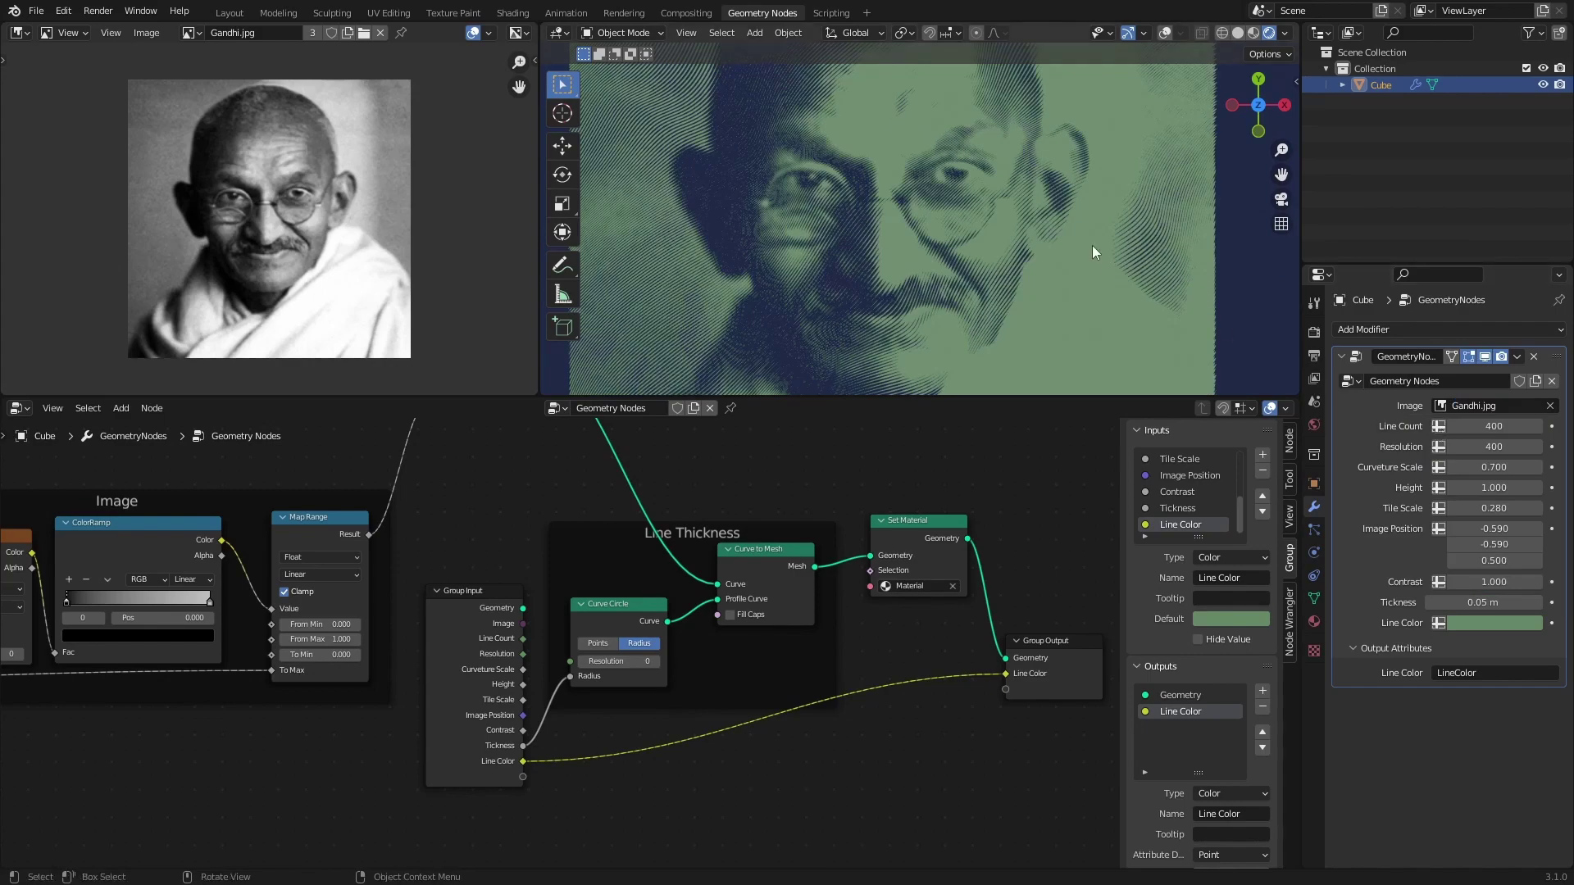
- Resize the node editor and reference image so the 3D viewport fills most of the screen
scroll(1025, 254, down, 3)
scroll(918, 238, up, 3)
scroll(878, 189, up, 4)
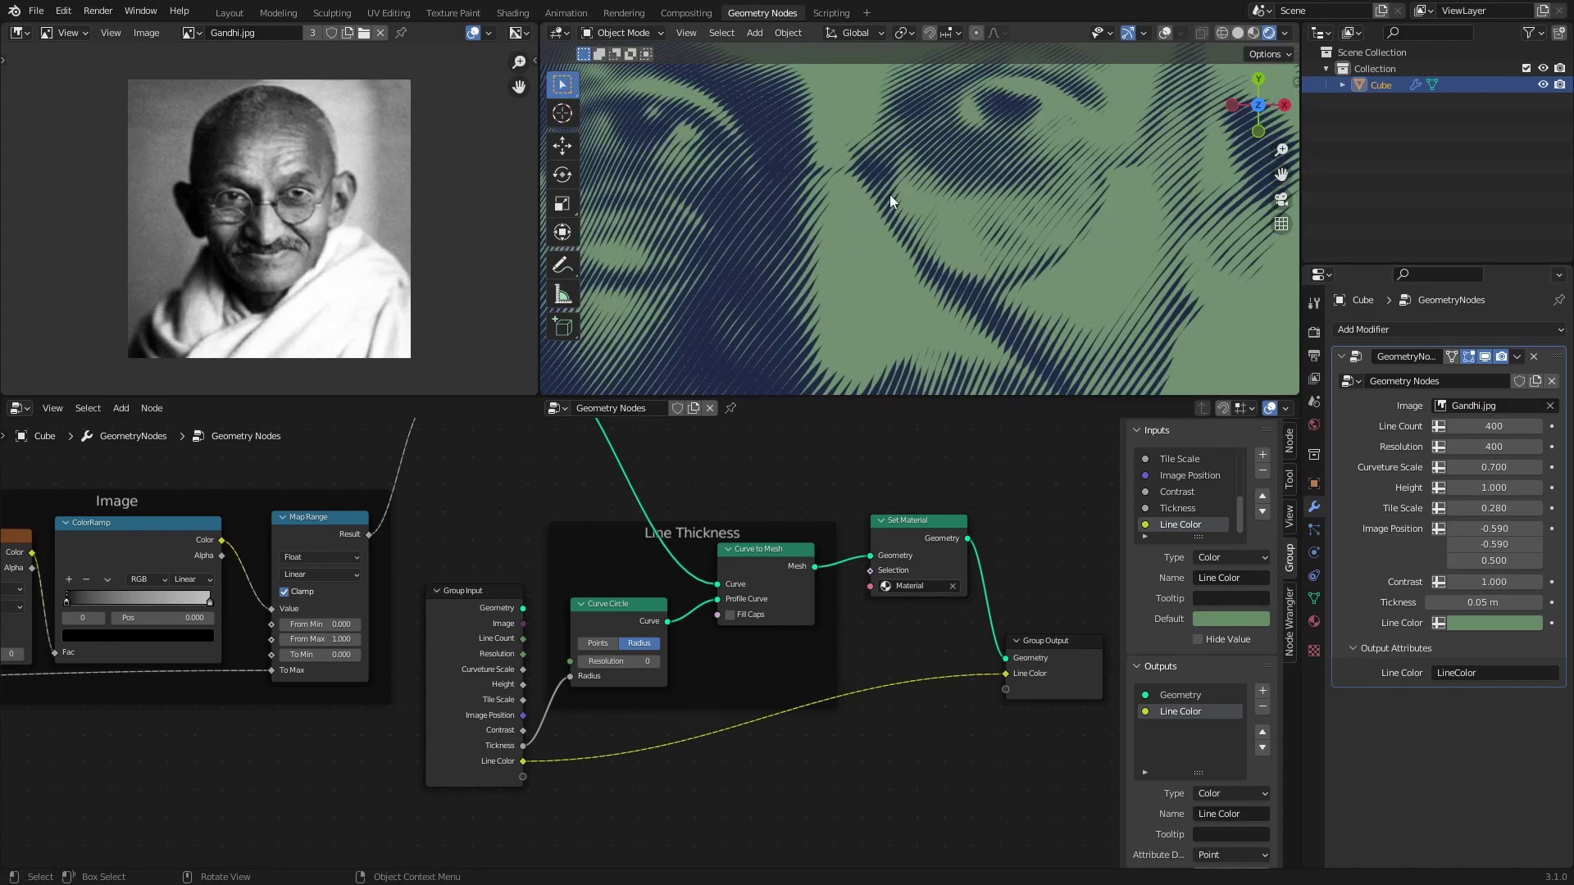
scroll(902, 205, down, 3)
key(ctrl+space)
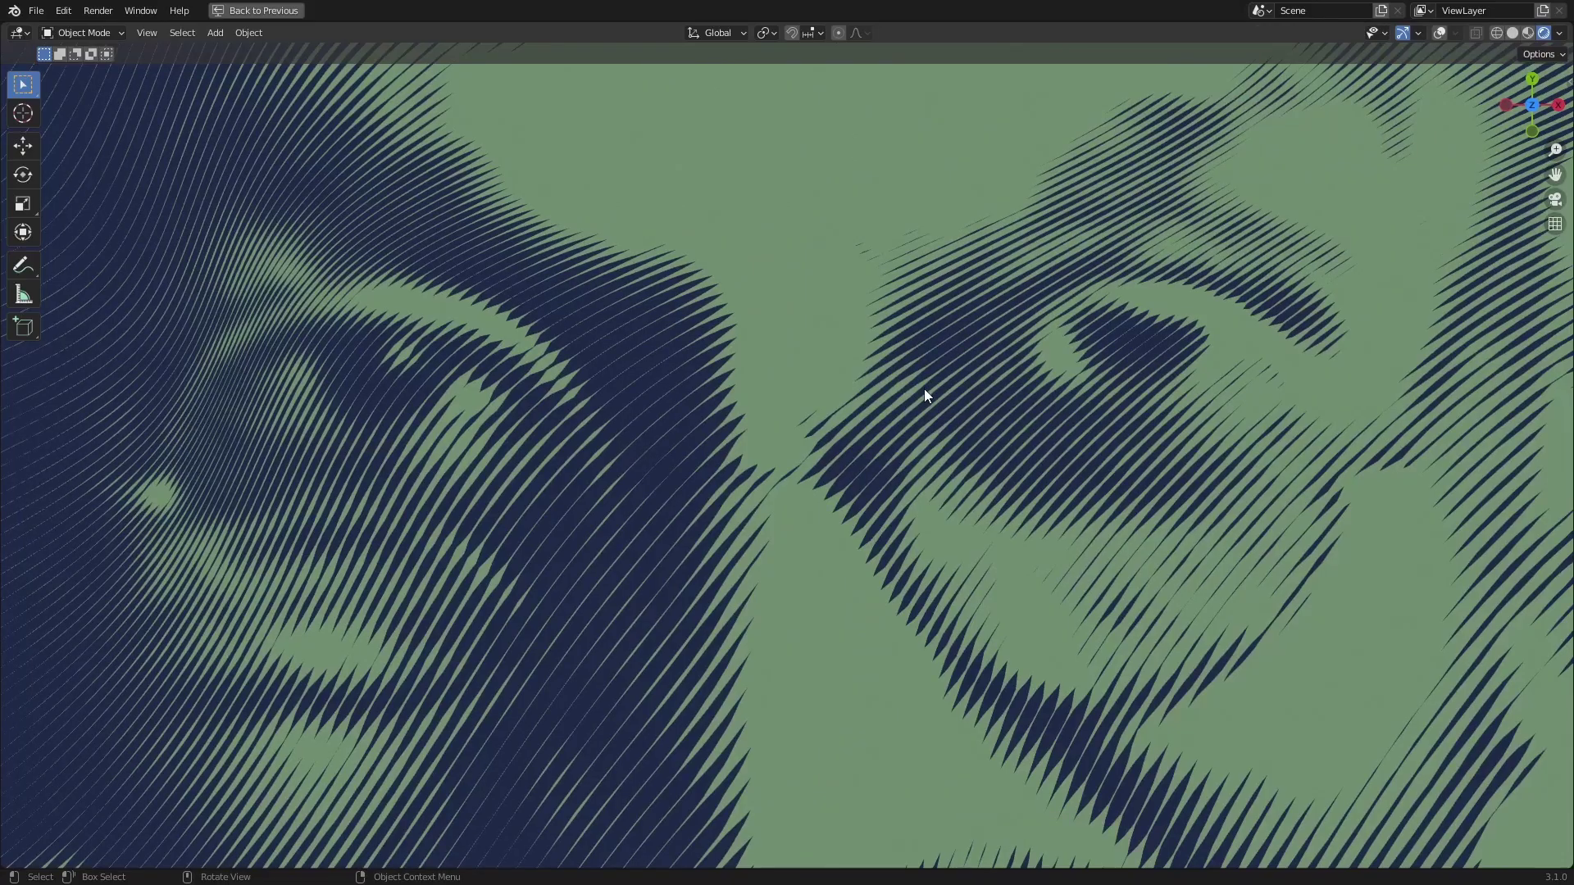
mouse_move(923, 388)
middle_down()
mouse_move(1020, 343)
mouse_move(938, 301)
mouse_move(879, 468)
mouse_move(943, 518)
mouse_move(990, 608)
middle_up()
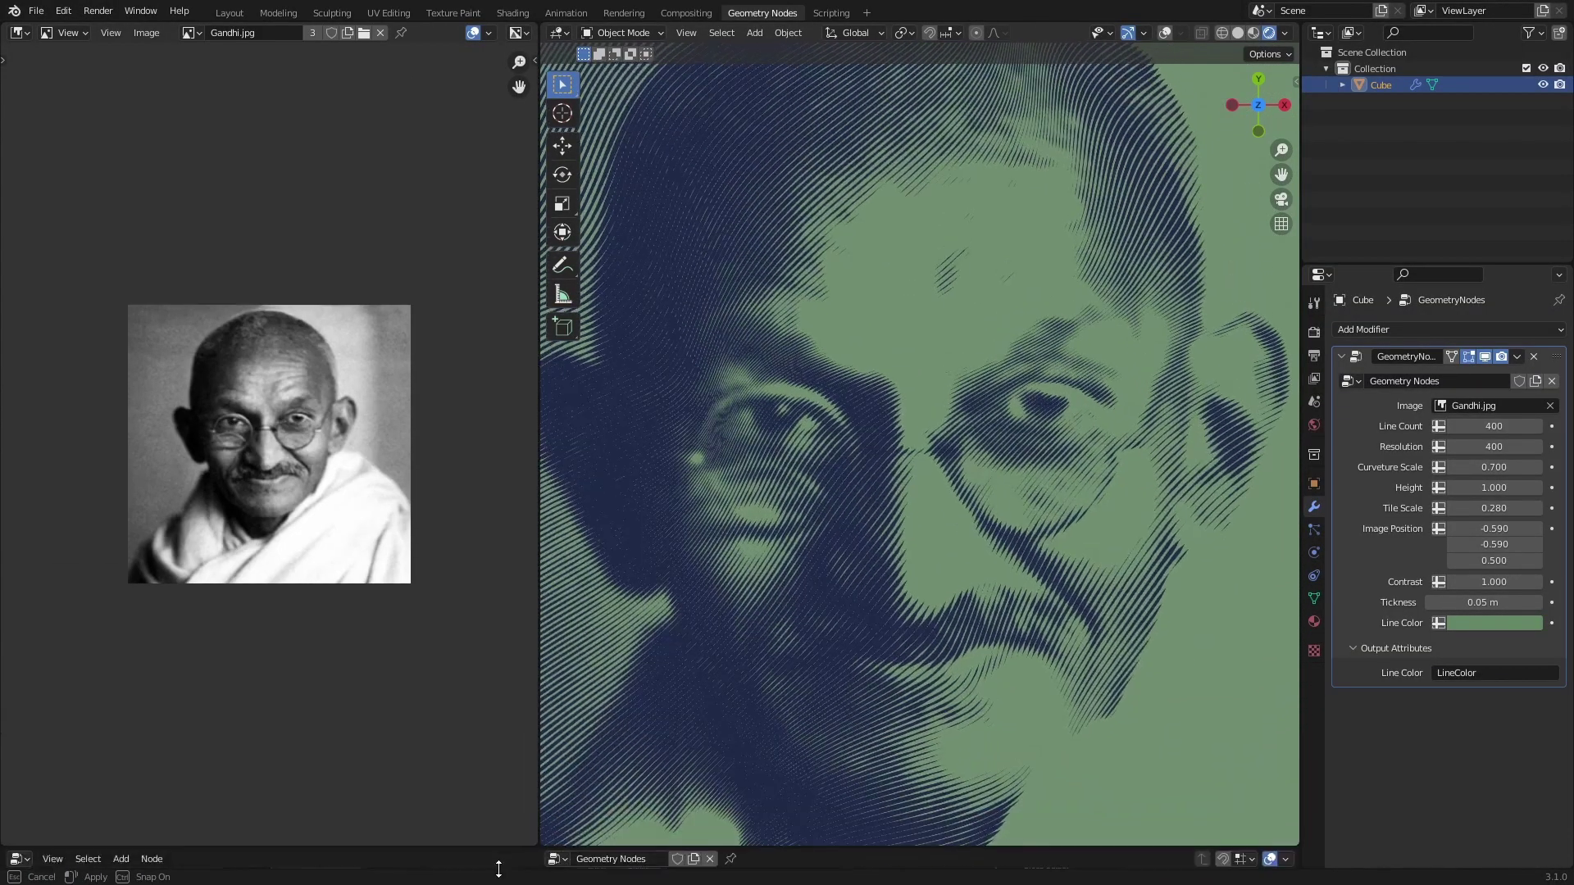
drag(538, 399, 536, 848)
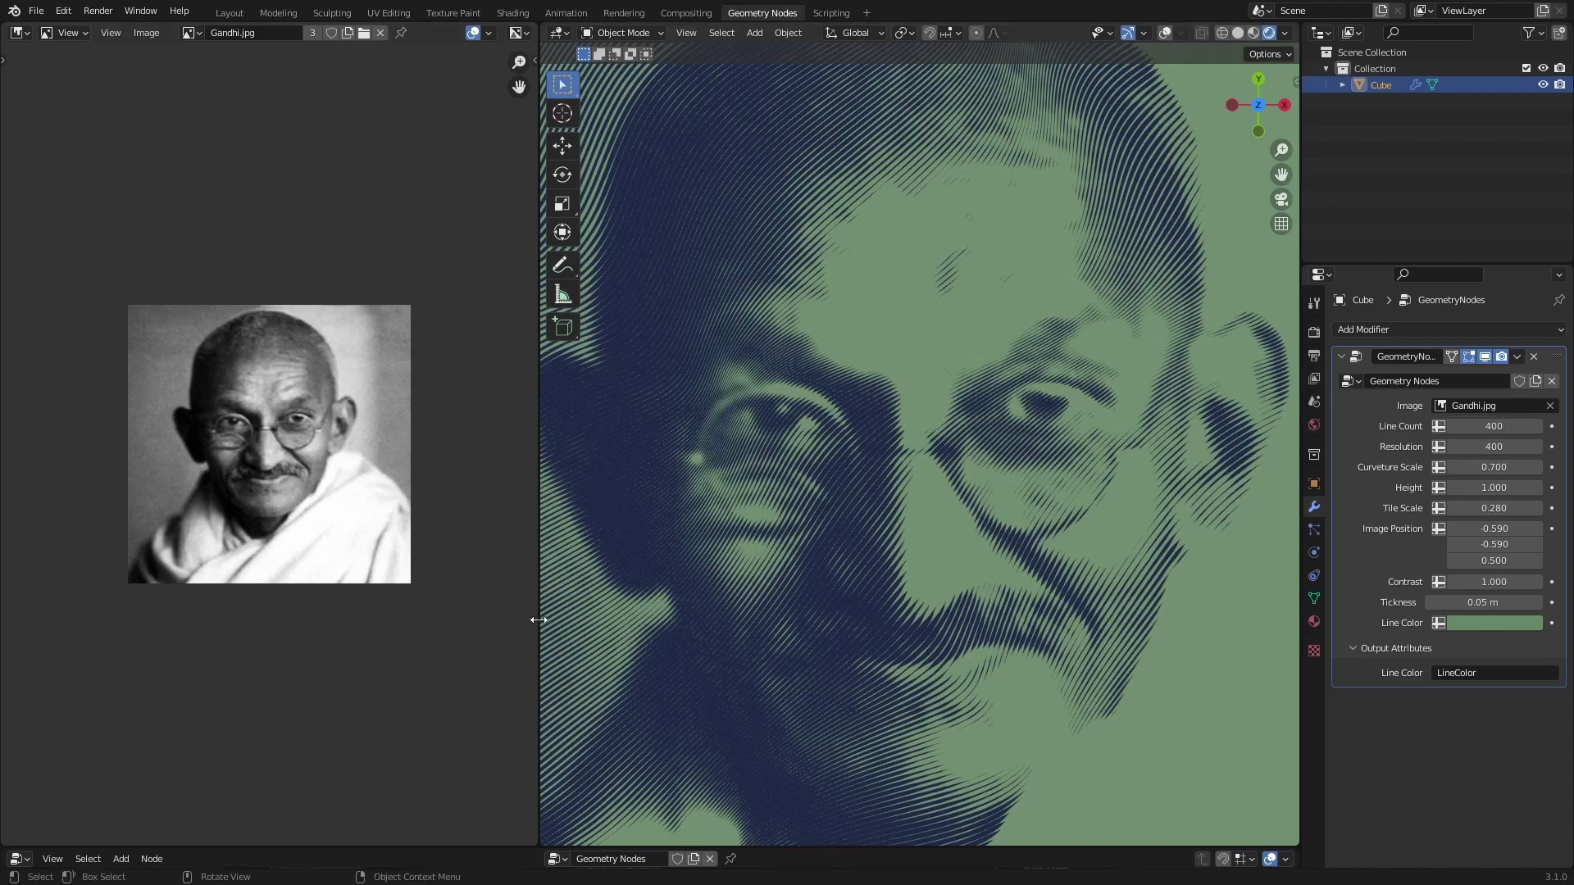
drag(533, 715, 359, 713)
scroll(617, 551, up, 3)
scroll(793, 536, up, 3)
scroll(793, 536, up, 3)
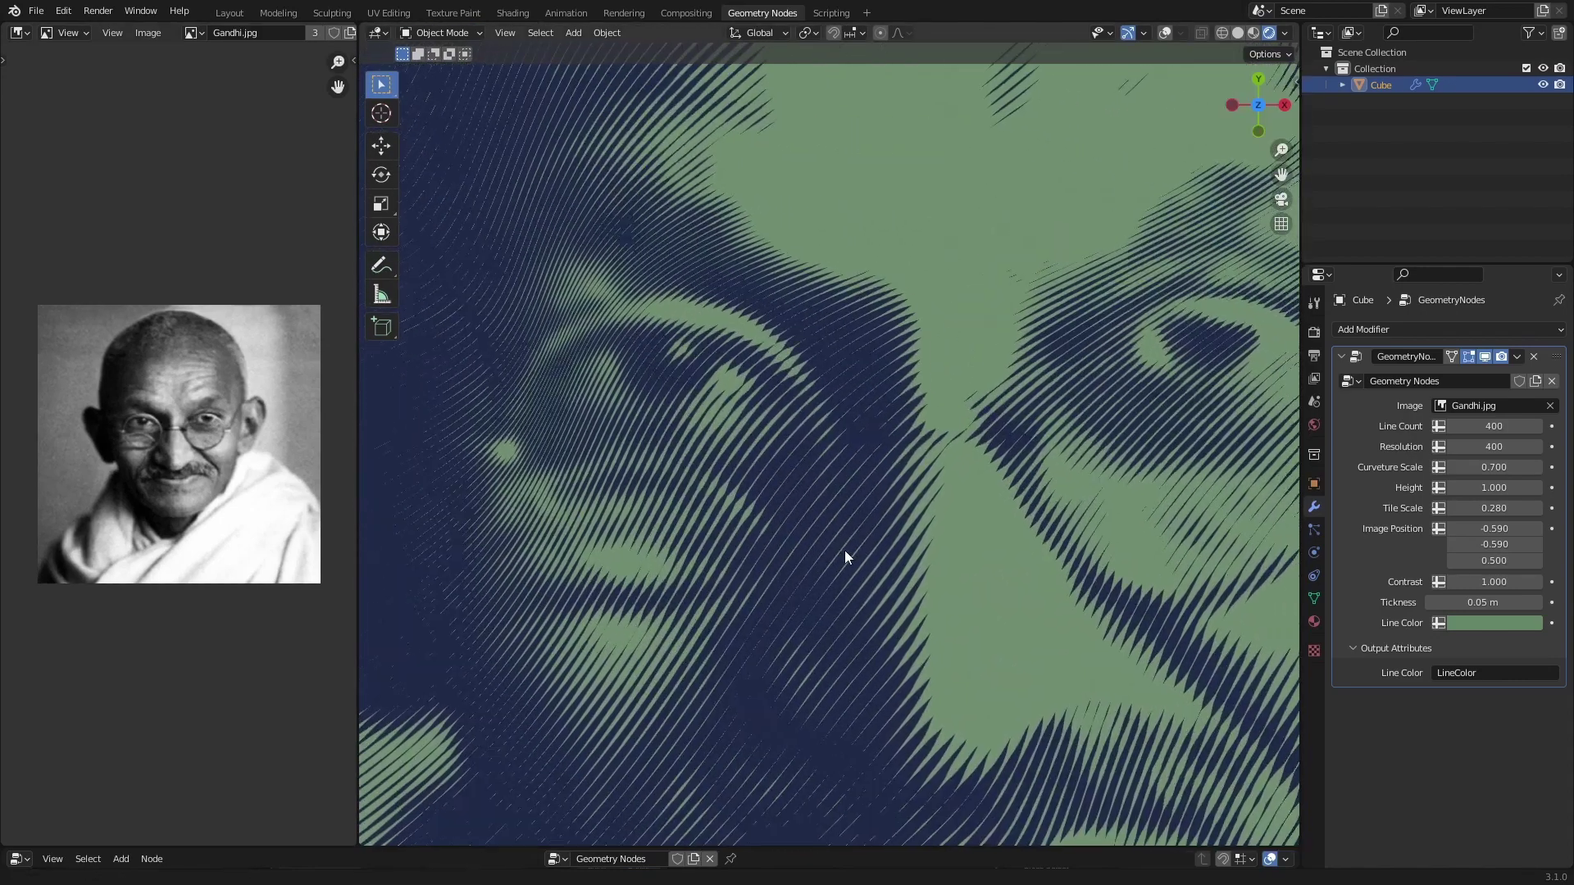
- Set the modifier's Line Count to 100
click(1499, 425)
text(100)
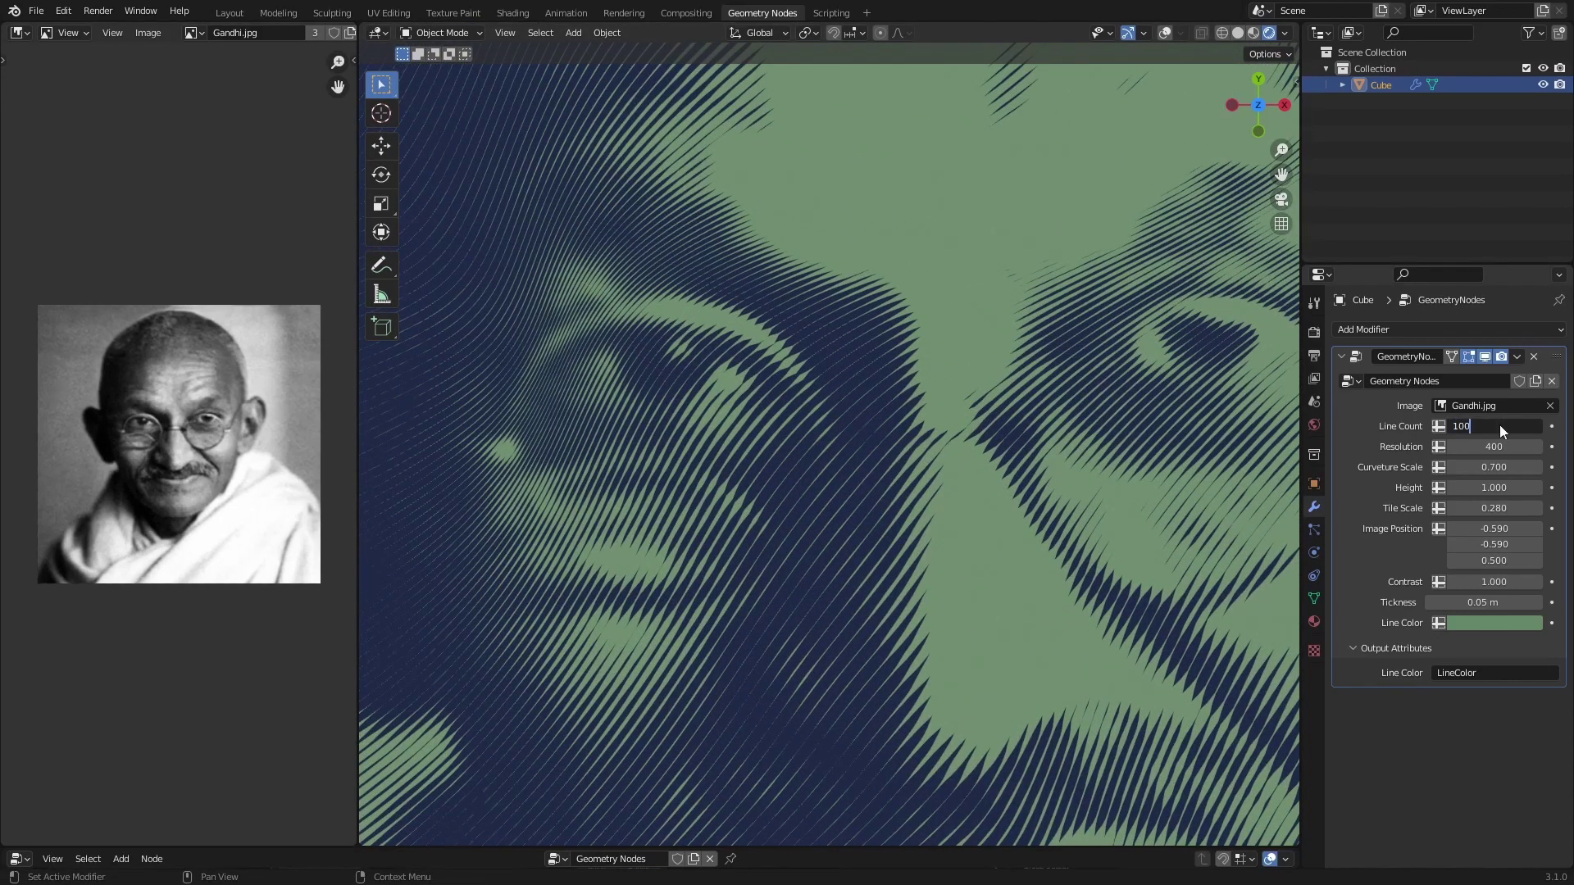
key(Return)
scroll(1022, 451, down, 3)
- Try Line Count values of 200 and 300, then restore it to 400
click(1496, 427)
text(200)
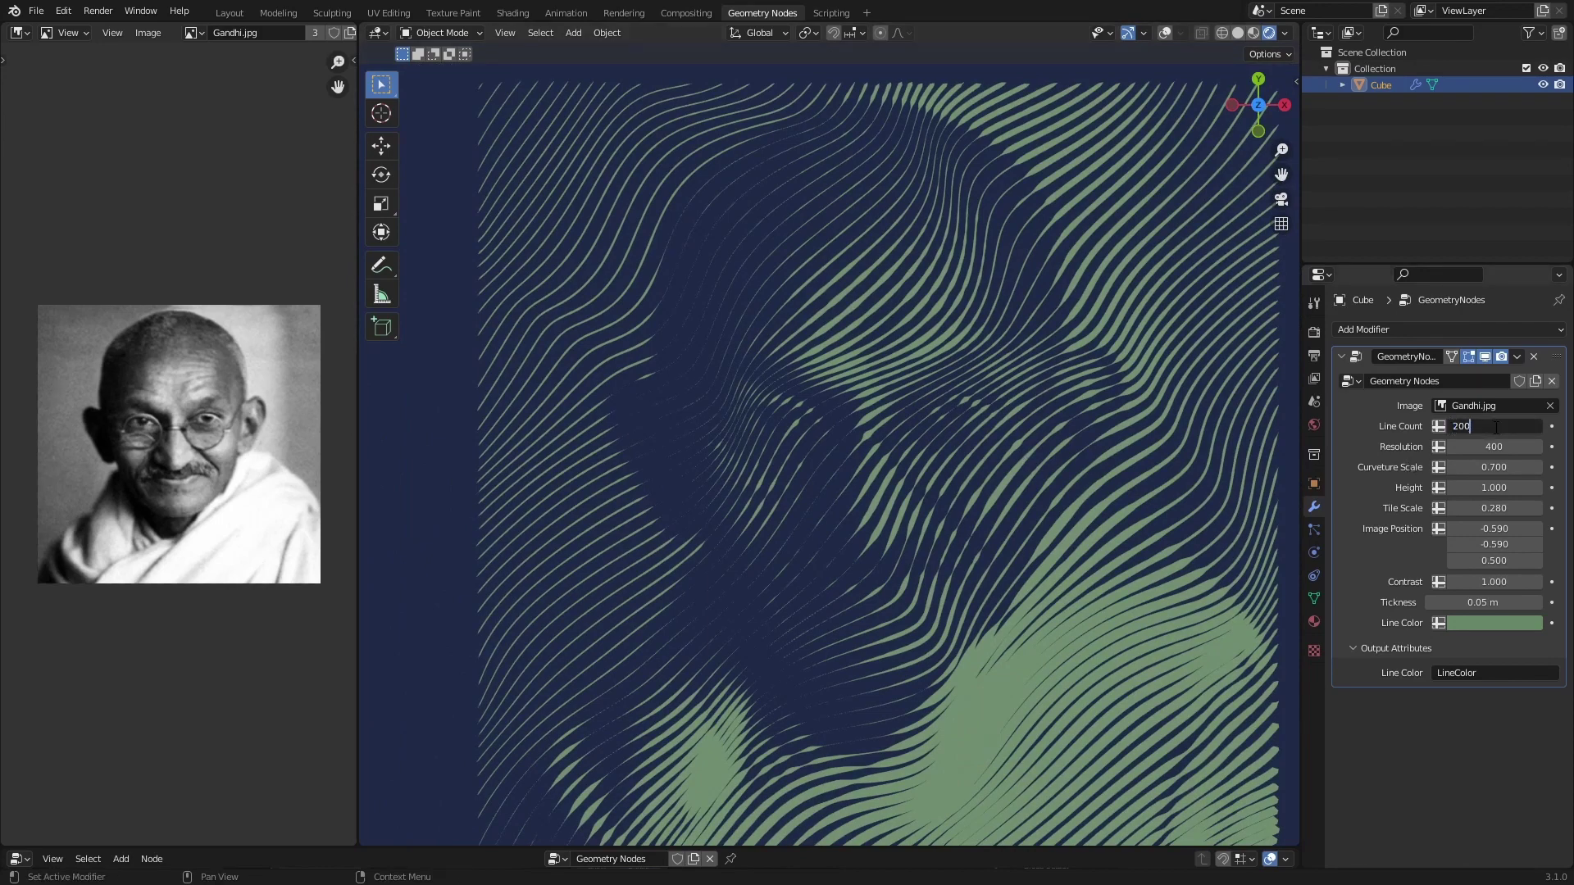
key(Return)
click(1496, 426)
text(300)
key(Return)
click(1496, 426)
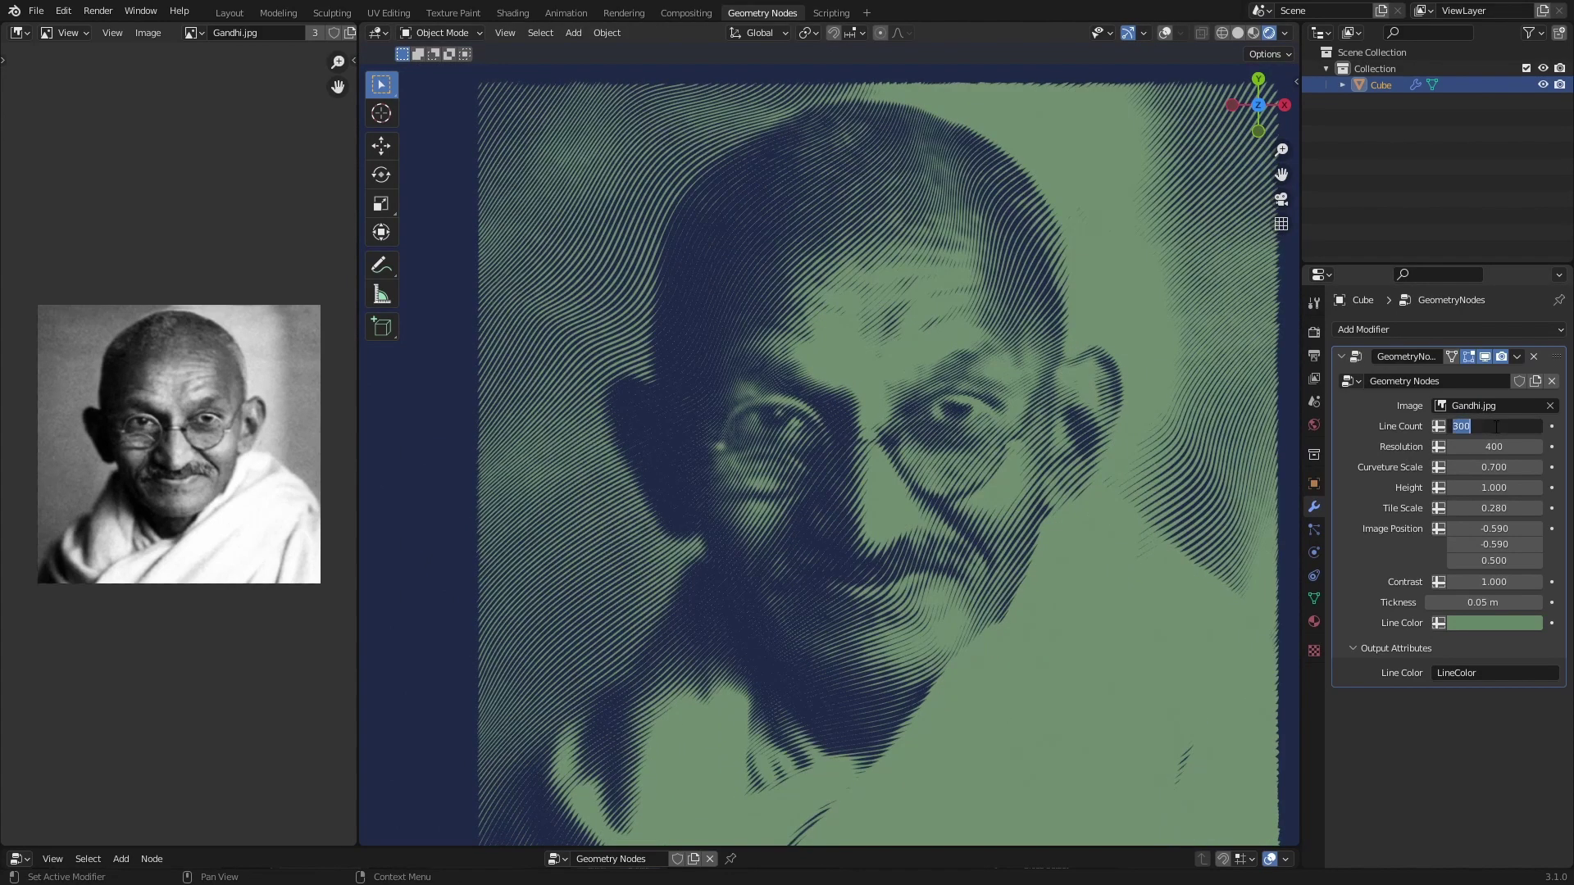
text(400)
key(Return)
- Try Resolution values of 10 and 1, then restore it to 400
scroll(987, 441, up, 3)
scroll(987, 441, up, 2)
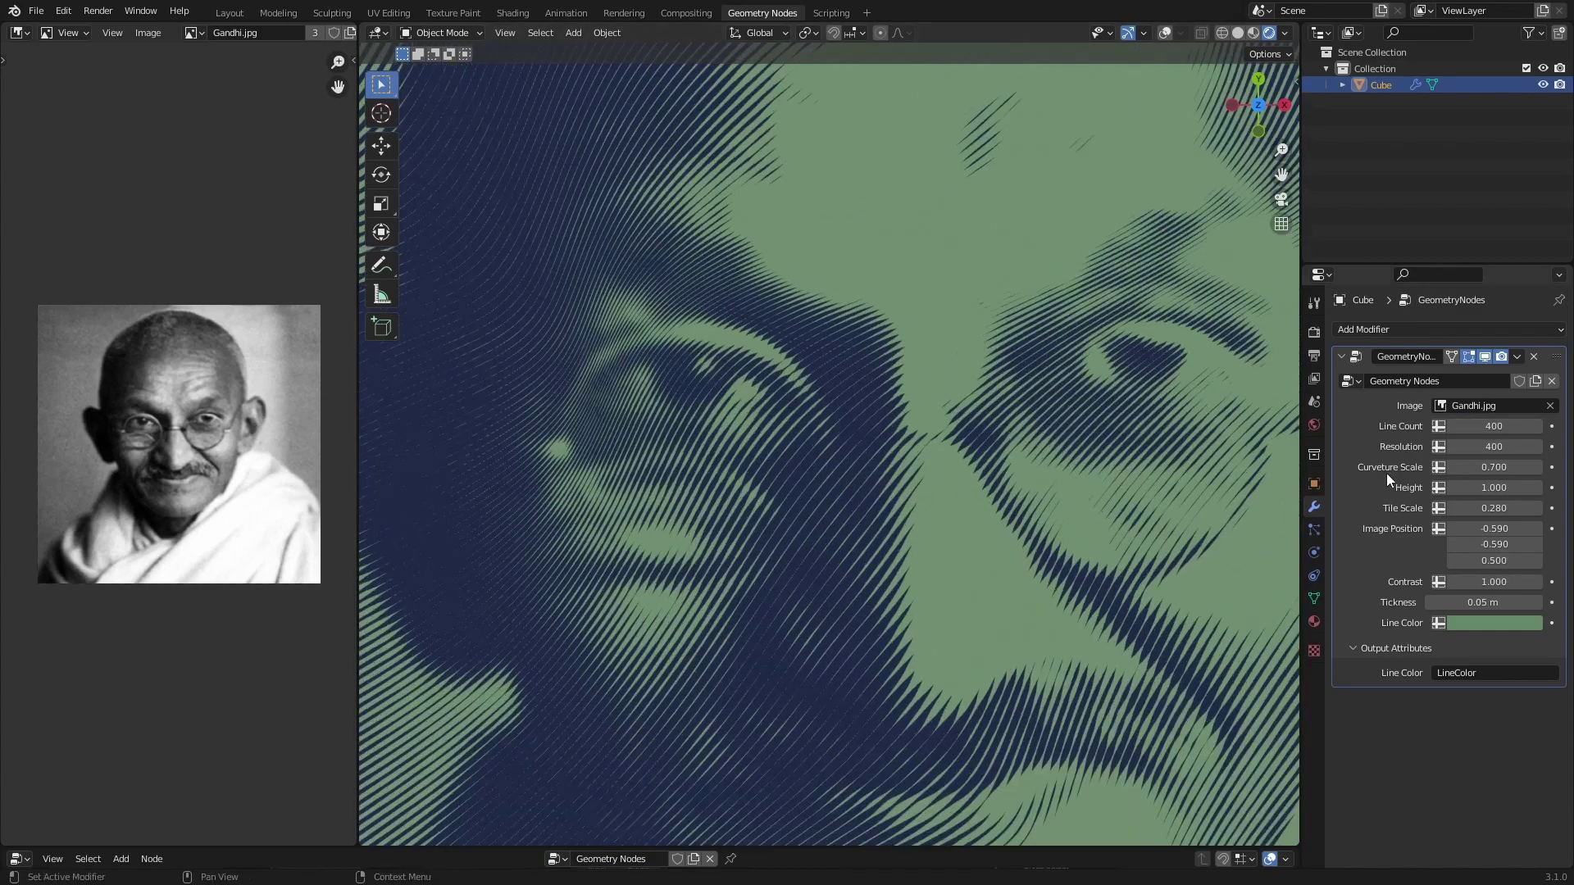
click(1474, 446)
text(10)
key(Return)
click(1507, 447)
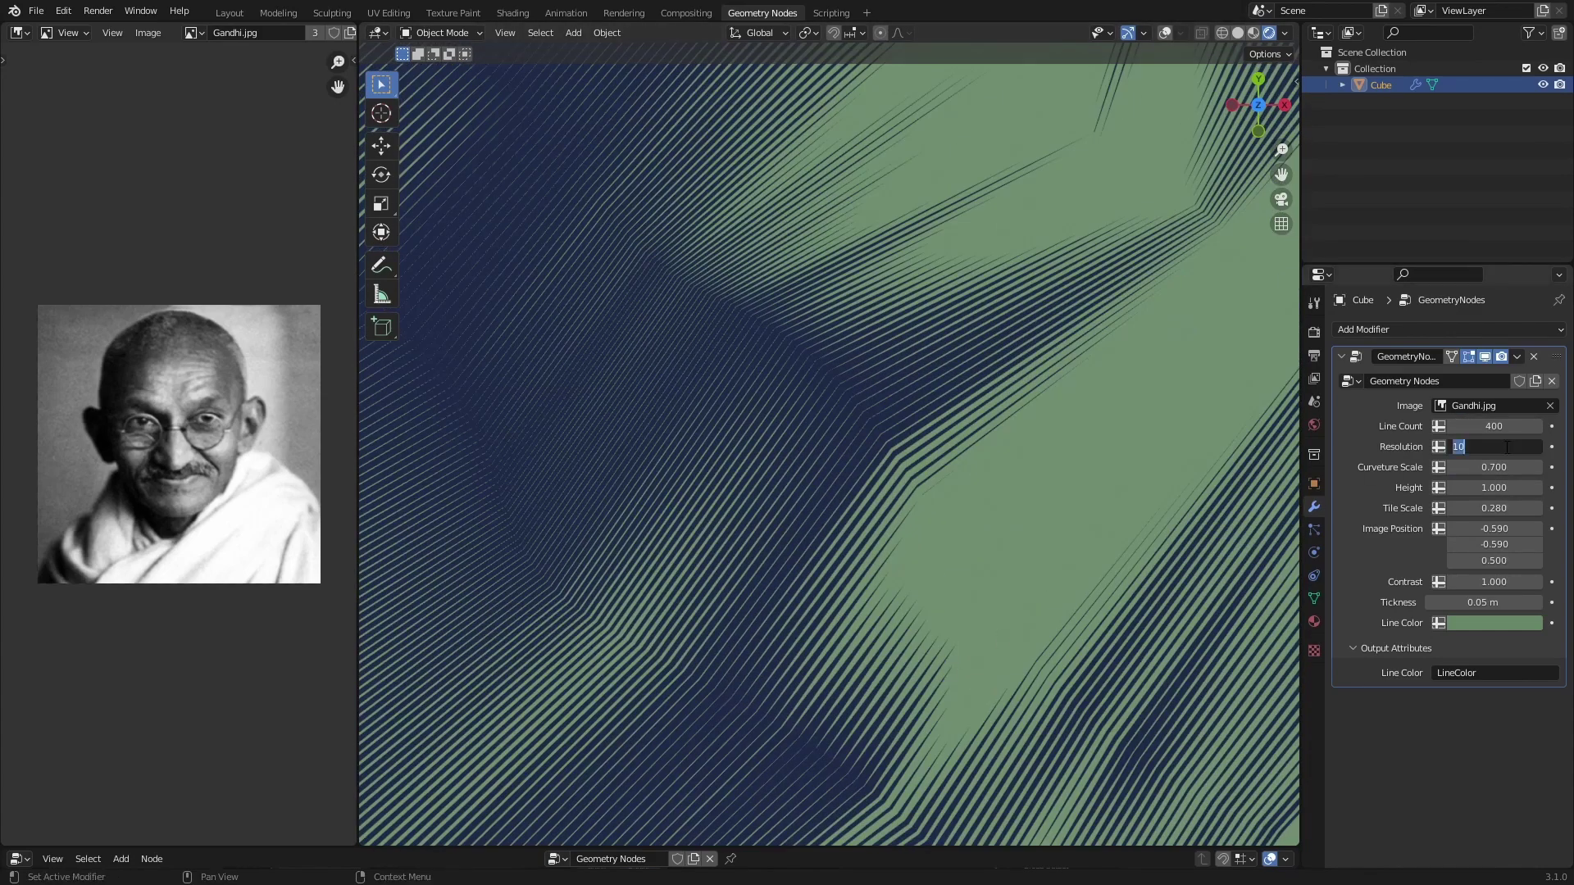
key(Return)
scroll(1148, 532, down, 4)
click(1496, 449)
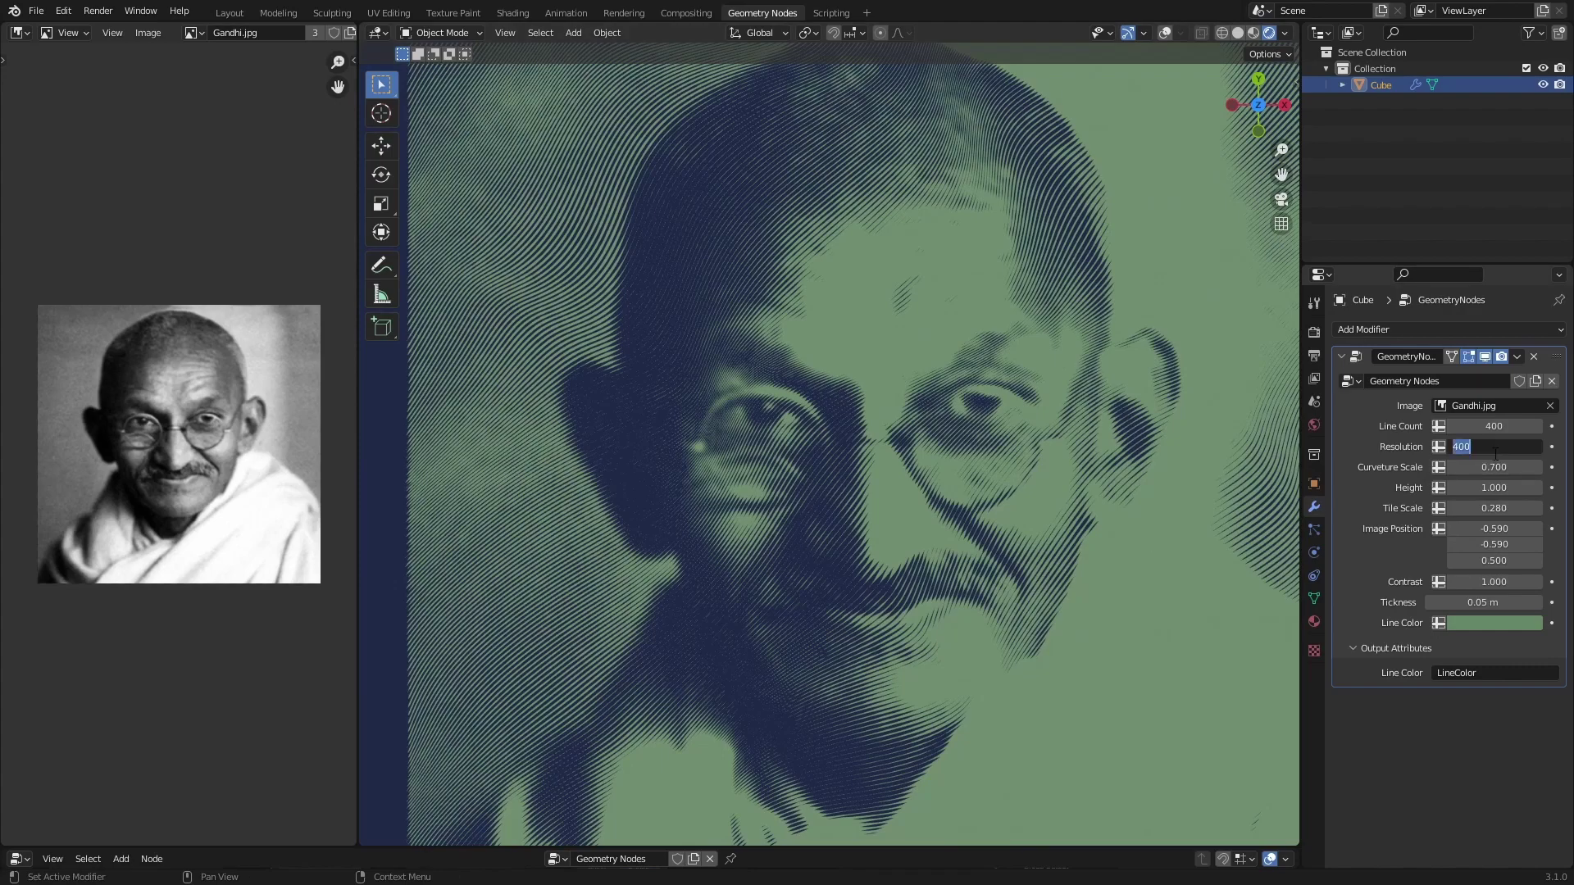
key(Return)
scroll(1172, 474, down, 4)
key(ctrl+z)
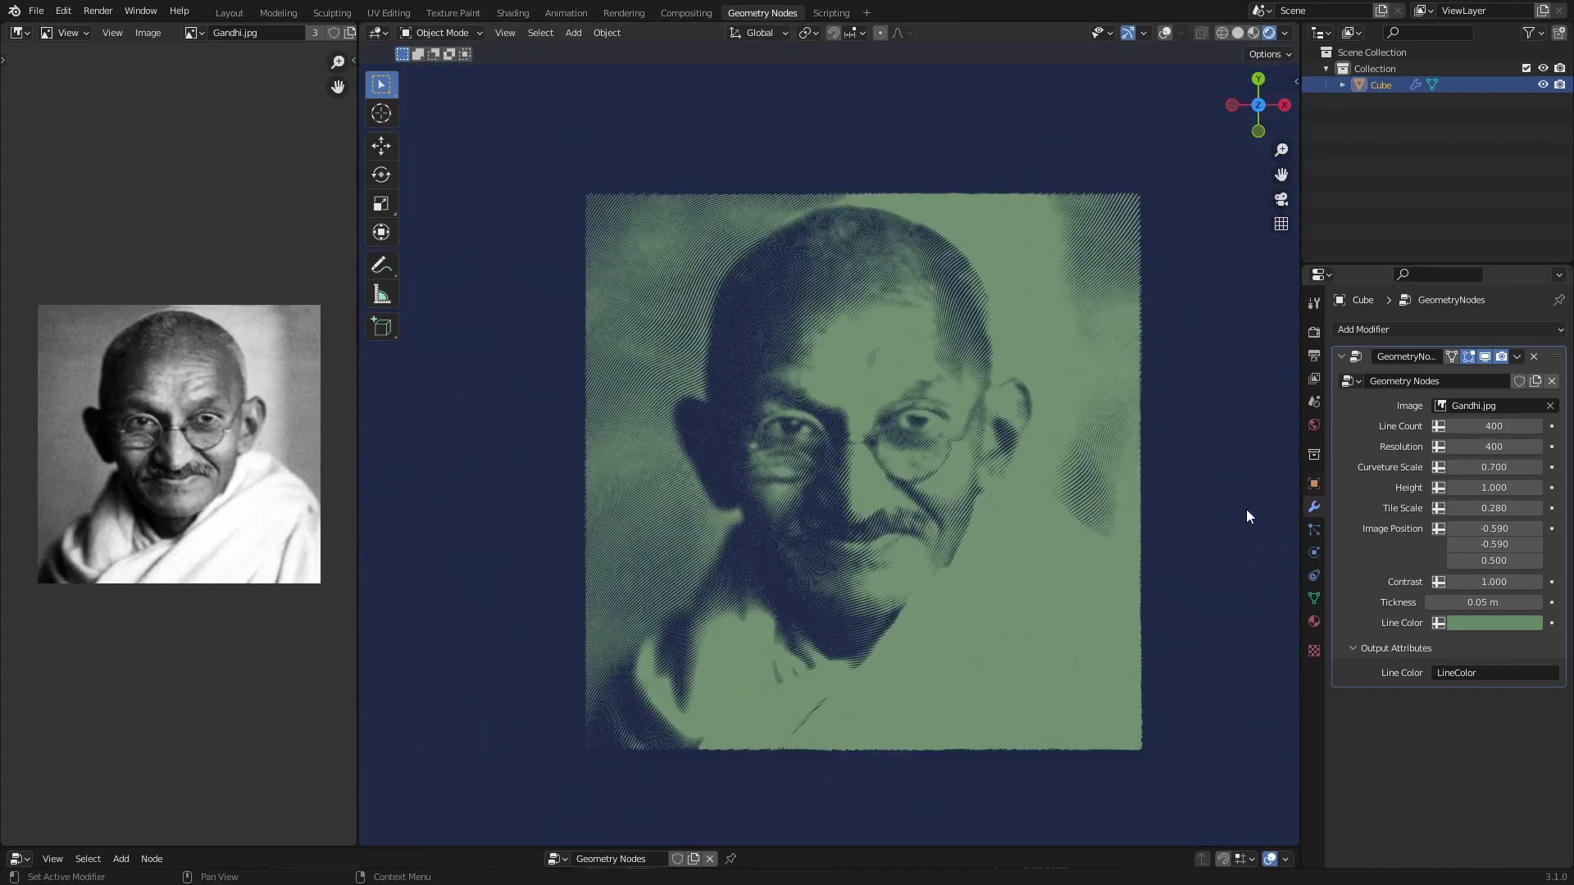
scroll(1246, 509, up, 4)
scroll(1129, 480, up, 3)
- Lower the Curvature Scale so the hatch lines straighten
shift+middle_drag(1151, 498, 1041, 525)
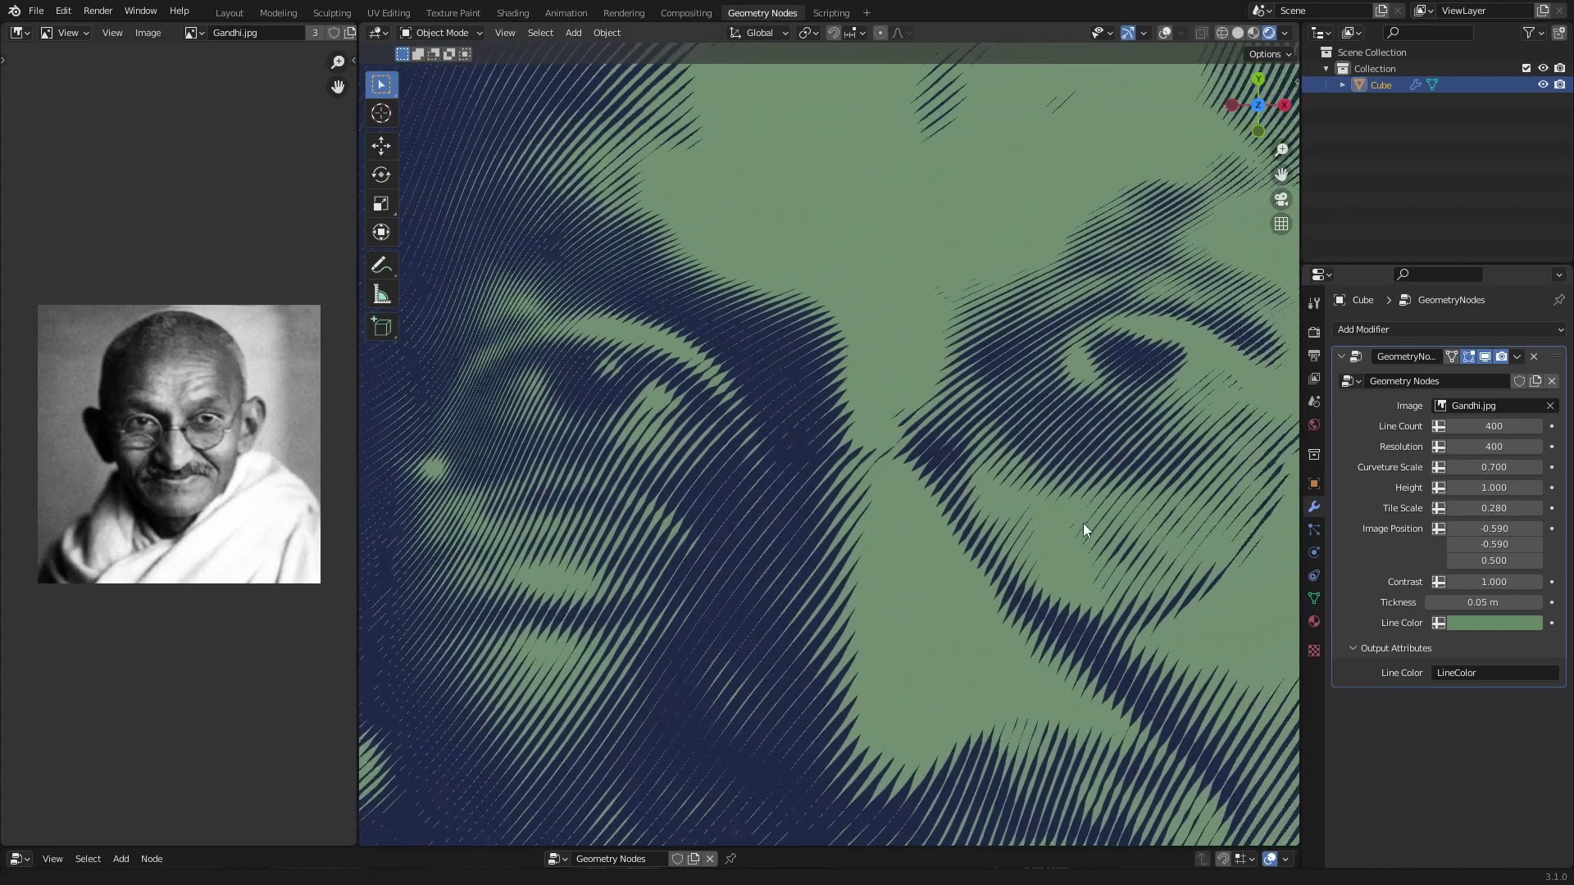
click(1538, 467)
mouse_move(1494, 467)
mouse_down()
mouse_move(1442, 467)
mouse_move(1467, 467)
mouse_up()
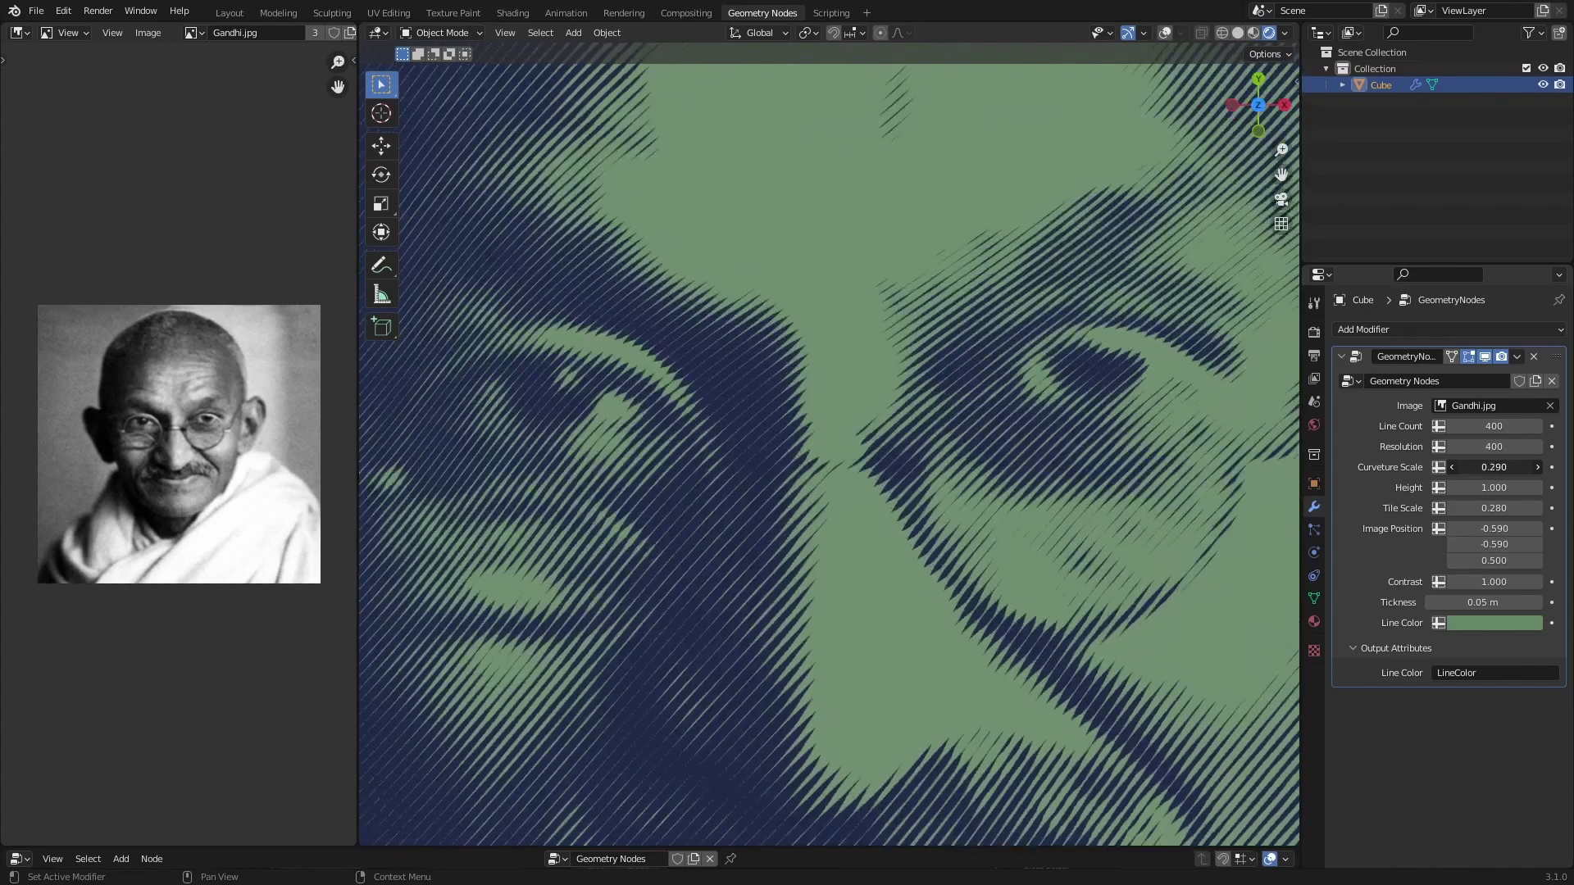
- Try a Curvature Scale of 1, then settle on 0.851
click(1498, 467)
text(1)
key(Return)
click(1493, 467)
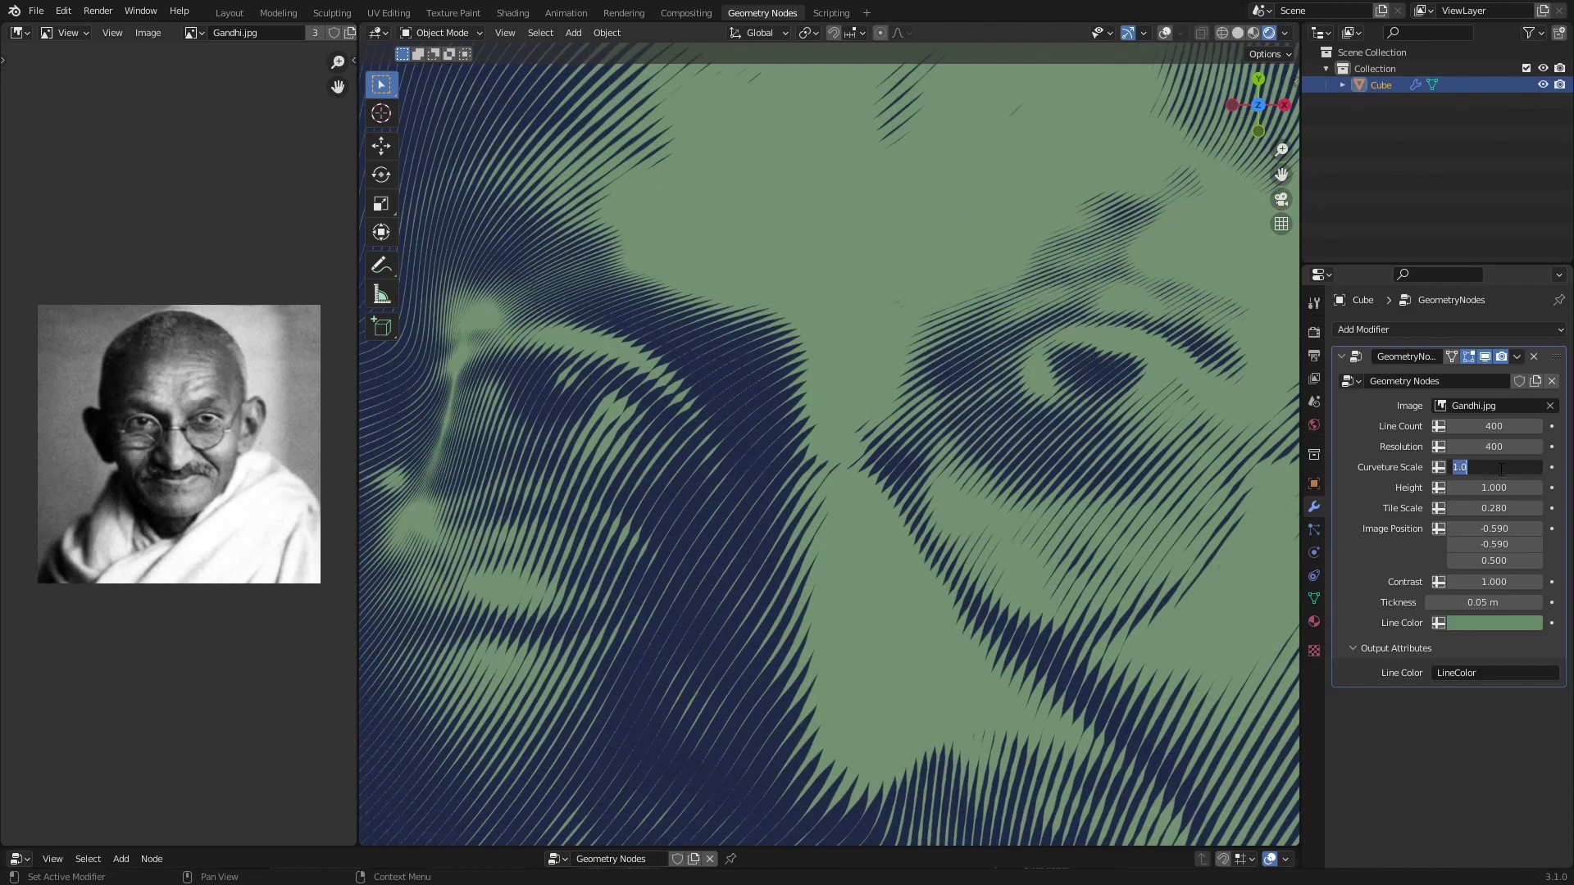
key(Return)
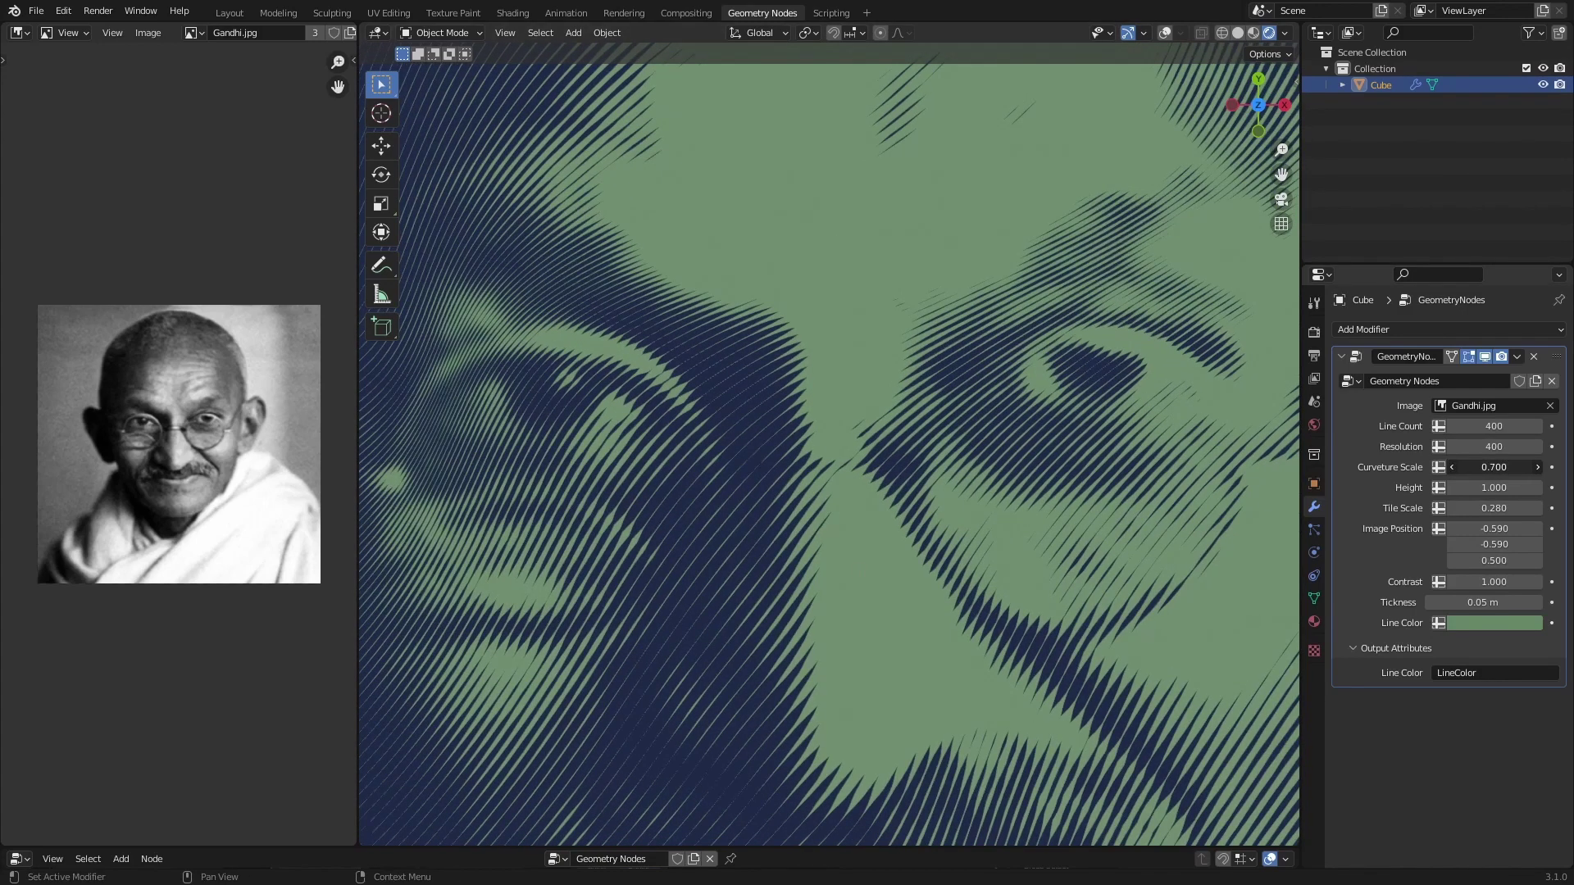
drag(1493, 468, 1525, 467)
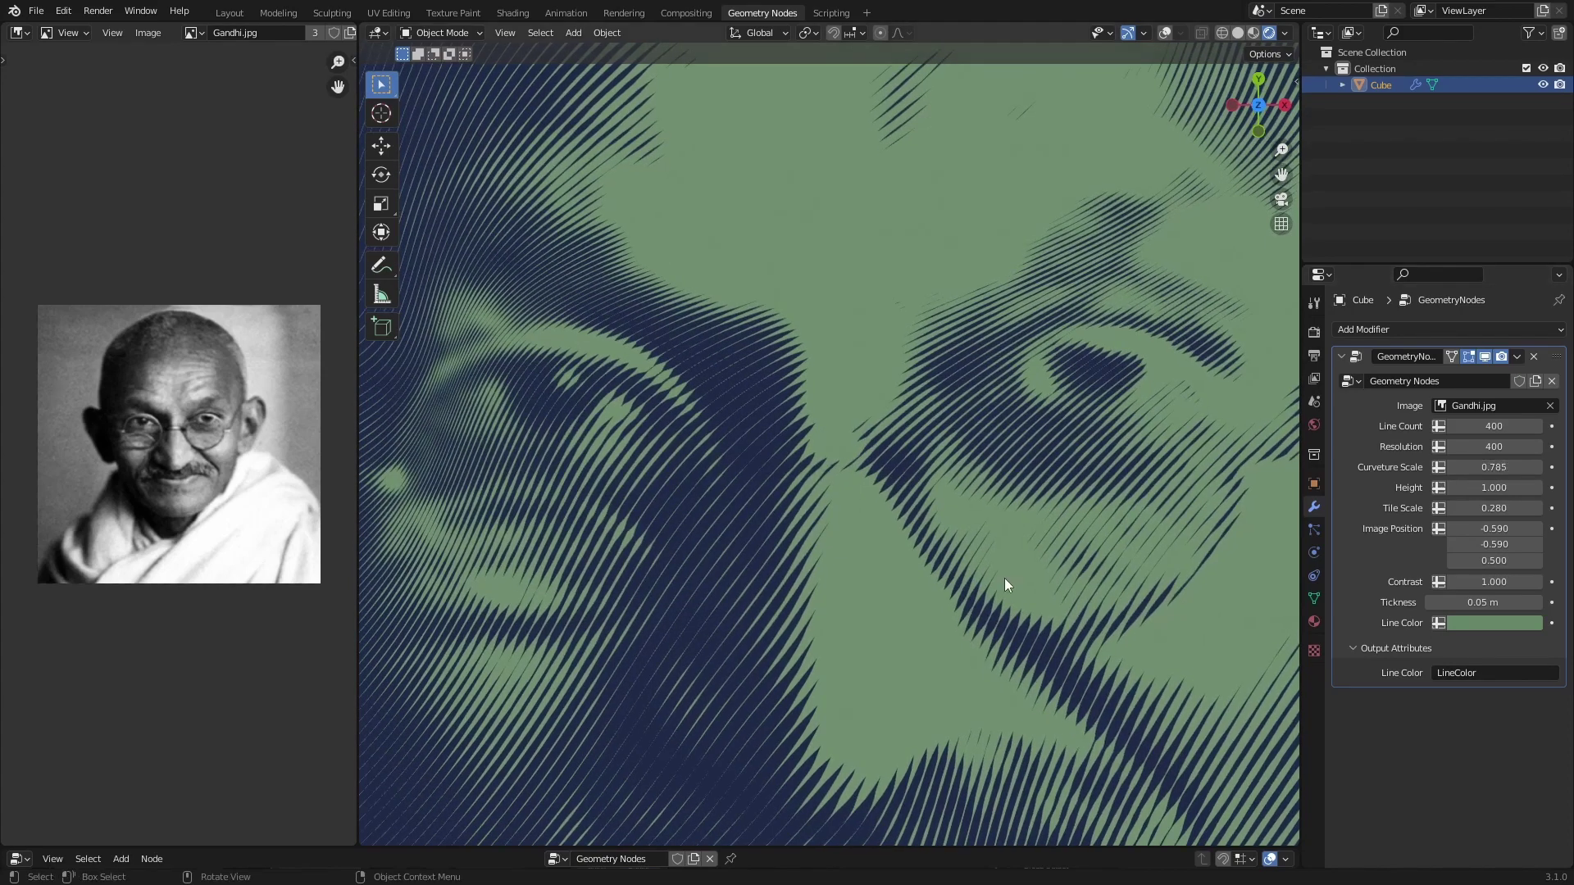
scroll(848, 500, up, 2)
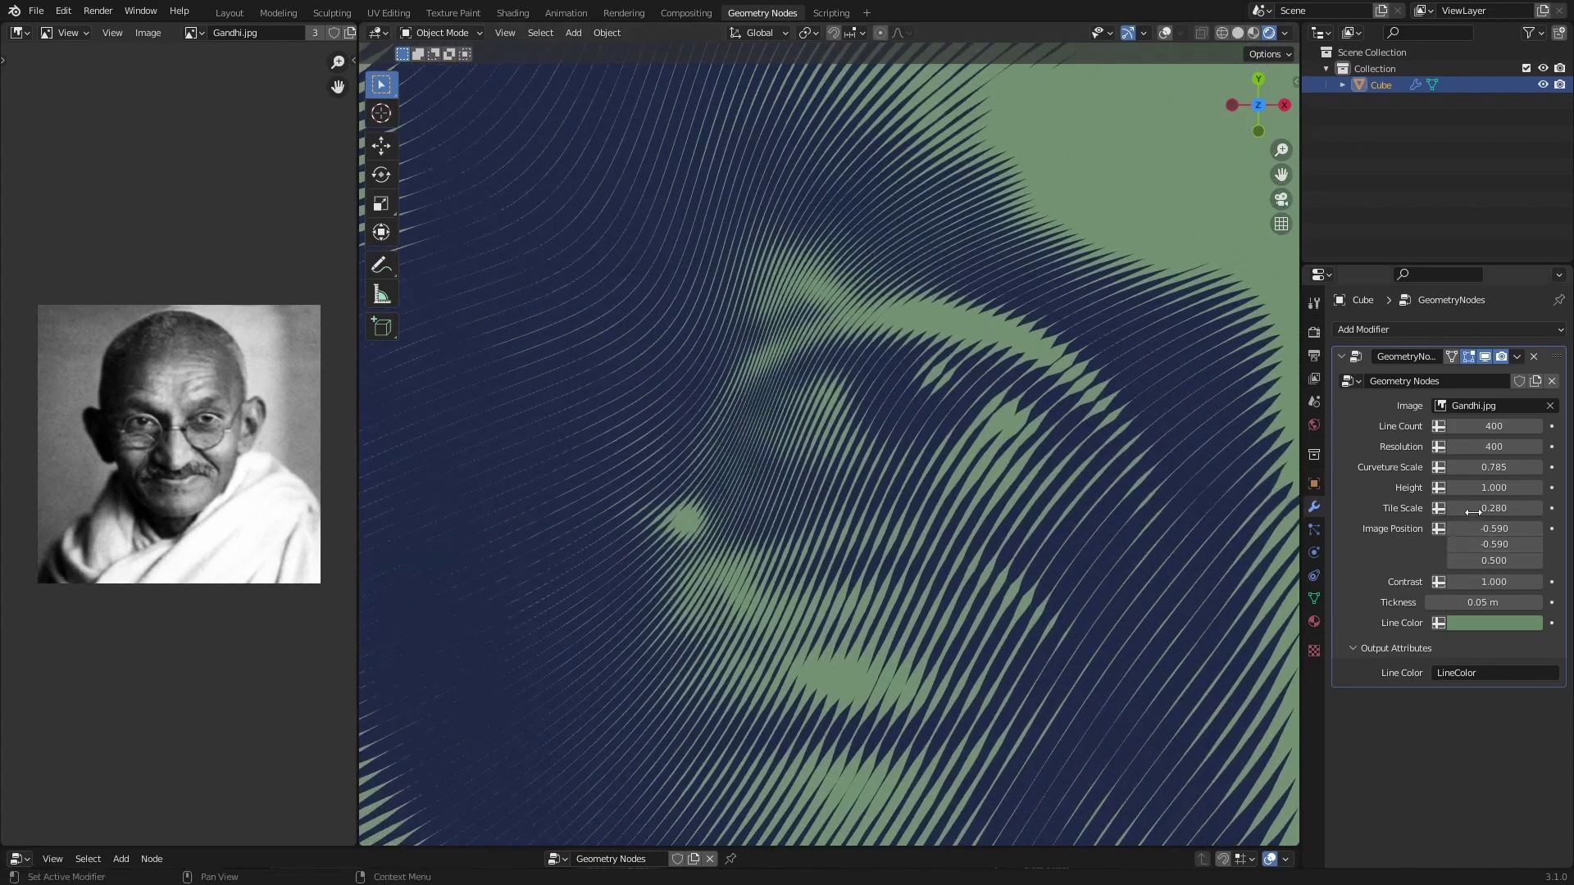
drag(1468, 467, 1491, 467)
drag(1494, 467, 1500, 467)
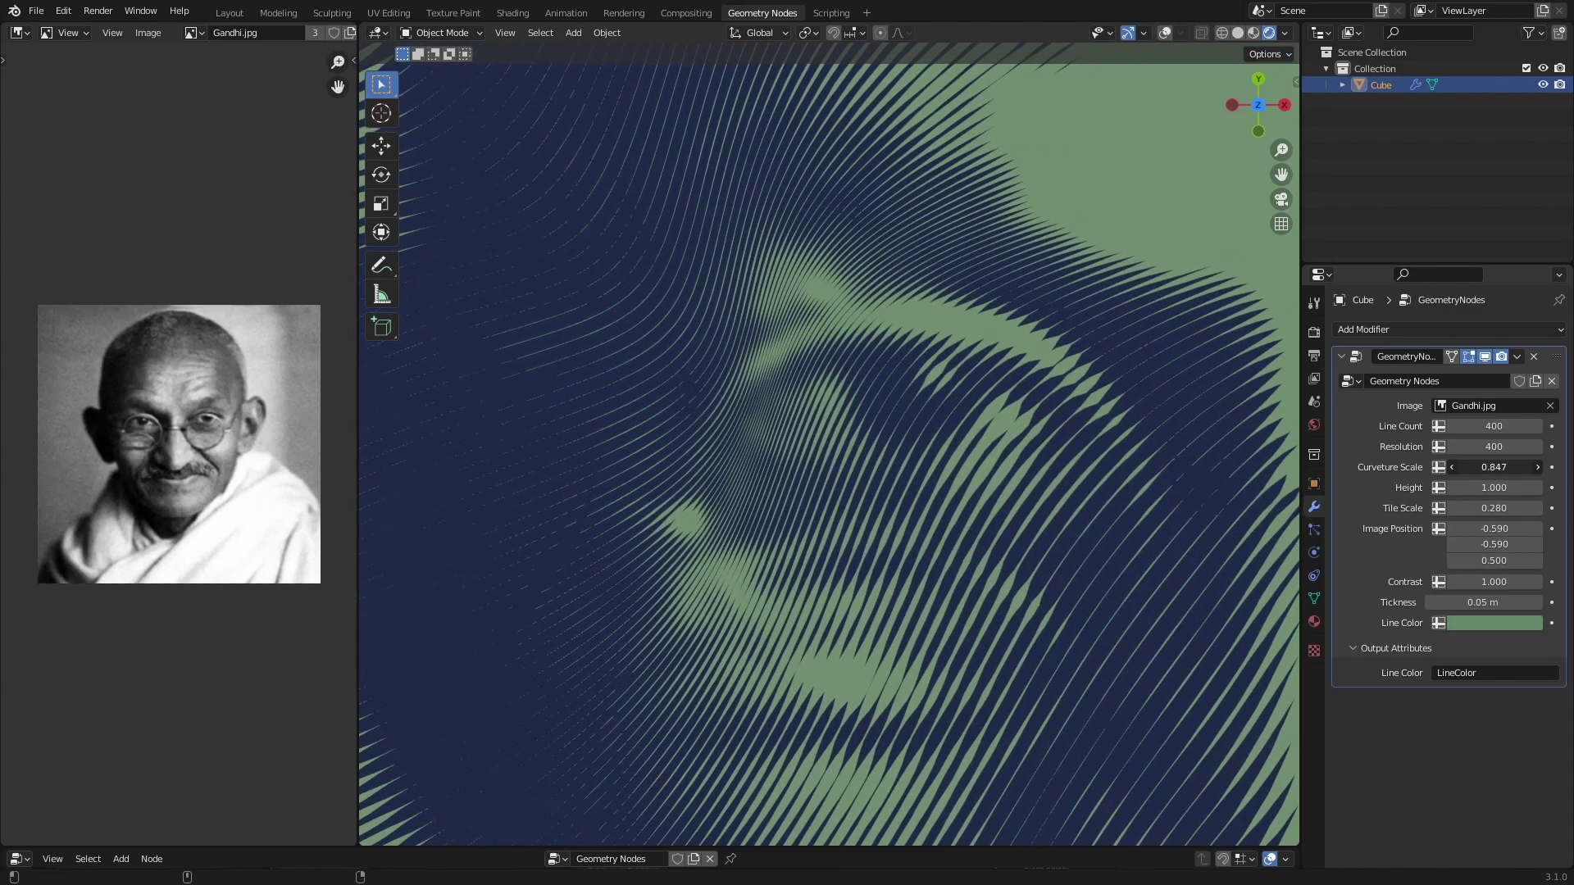
- From a low oblique view of the relief, flatten it with Height 0
scroll(1021, 534, up, 3)
scroll(1025, 575, up, 3)
shift+middle_drag(1025, 575, 487, 274)
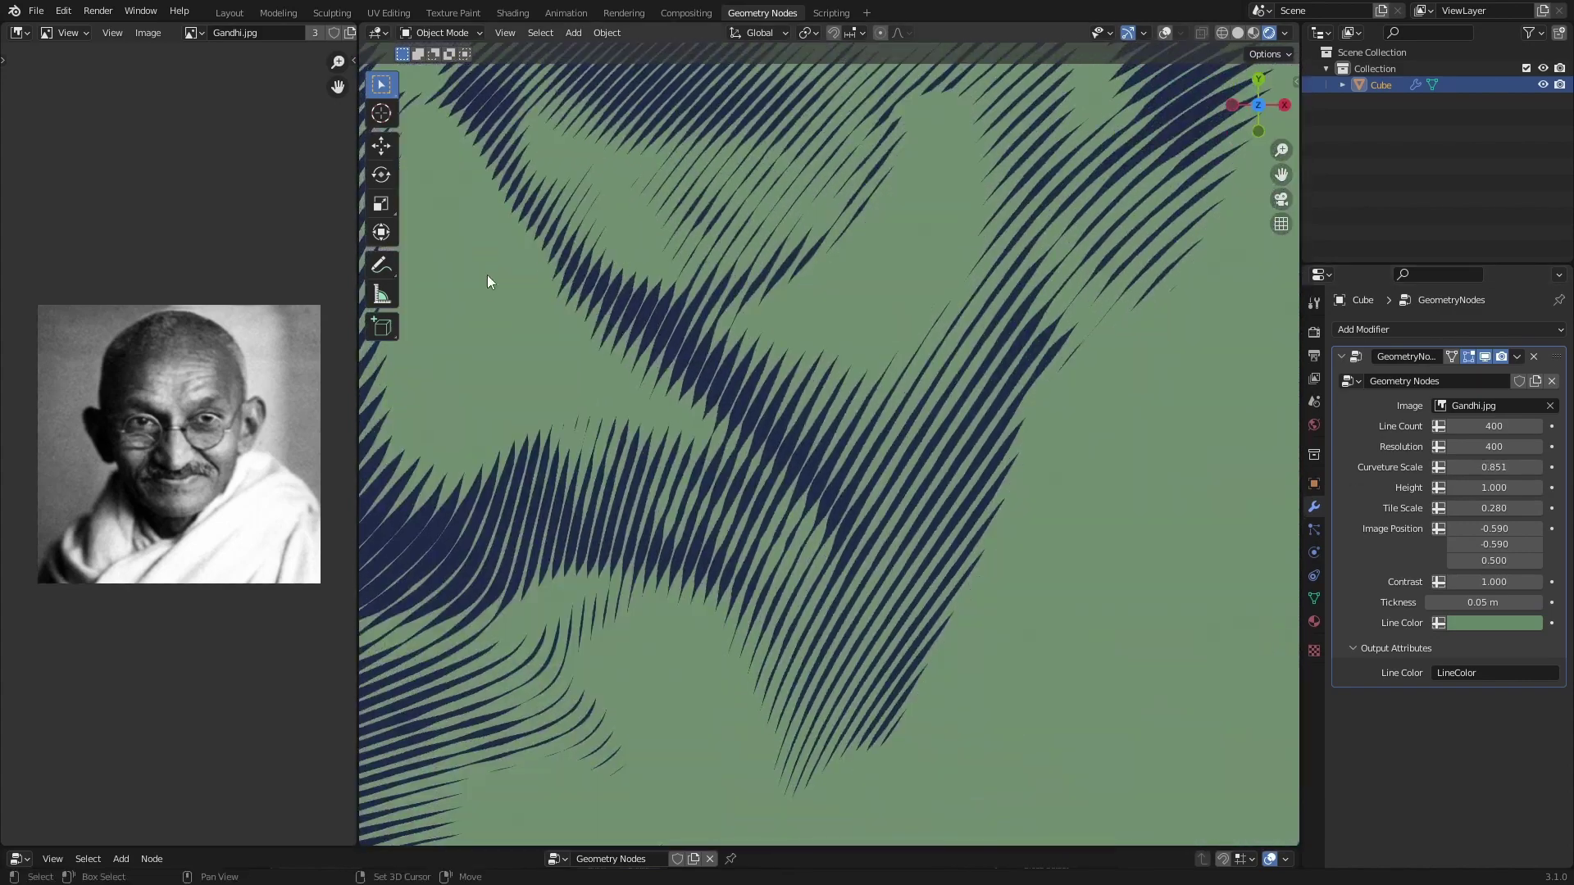
scroll(1100, 651, down, 4)
scroll(985, 494, up, 2)
scroll(992, 580, up, 3)
scroll(992, 580, down, 2)
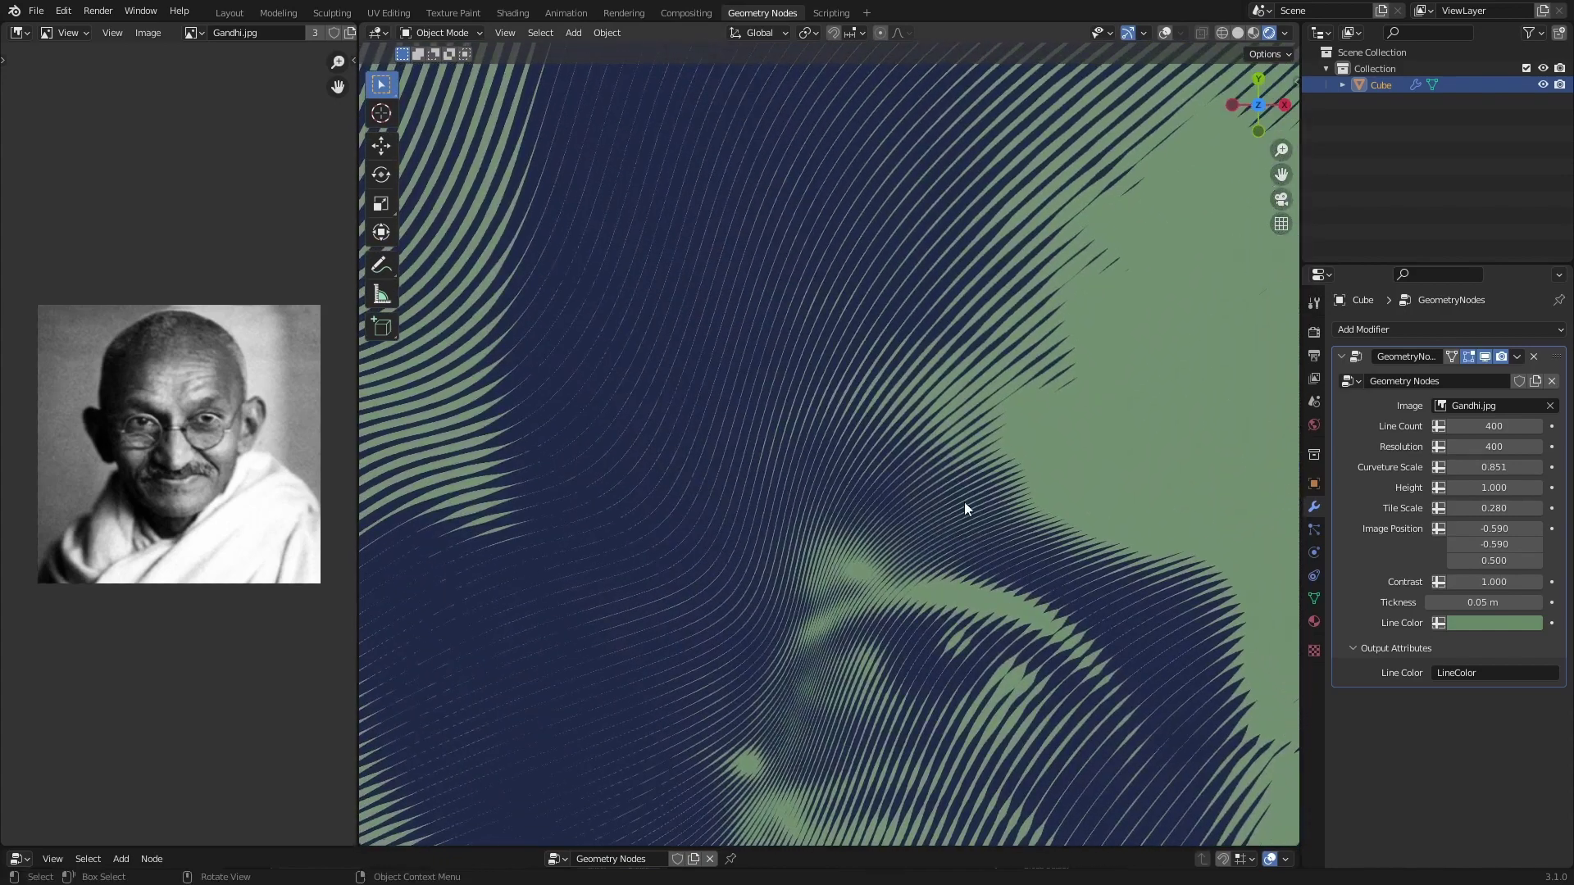
scroll(930, 377, down, 2)
scroll(1134, 362, up, 3)
scroll(986, 487, down, 3)
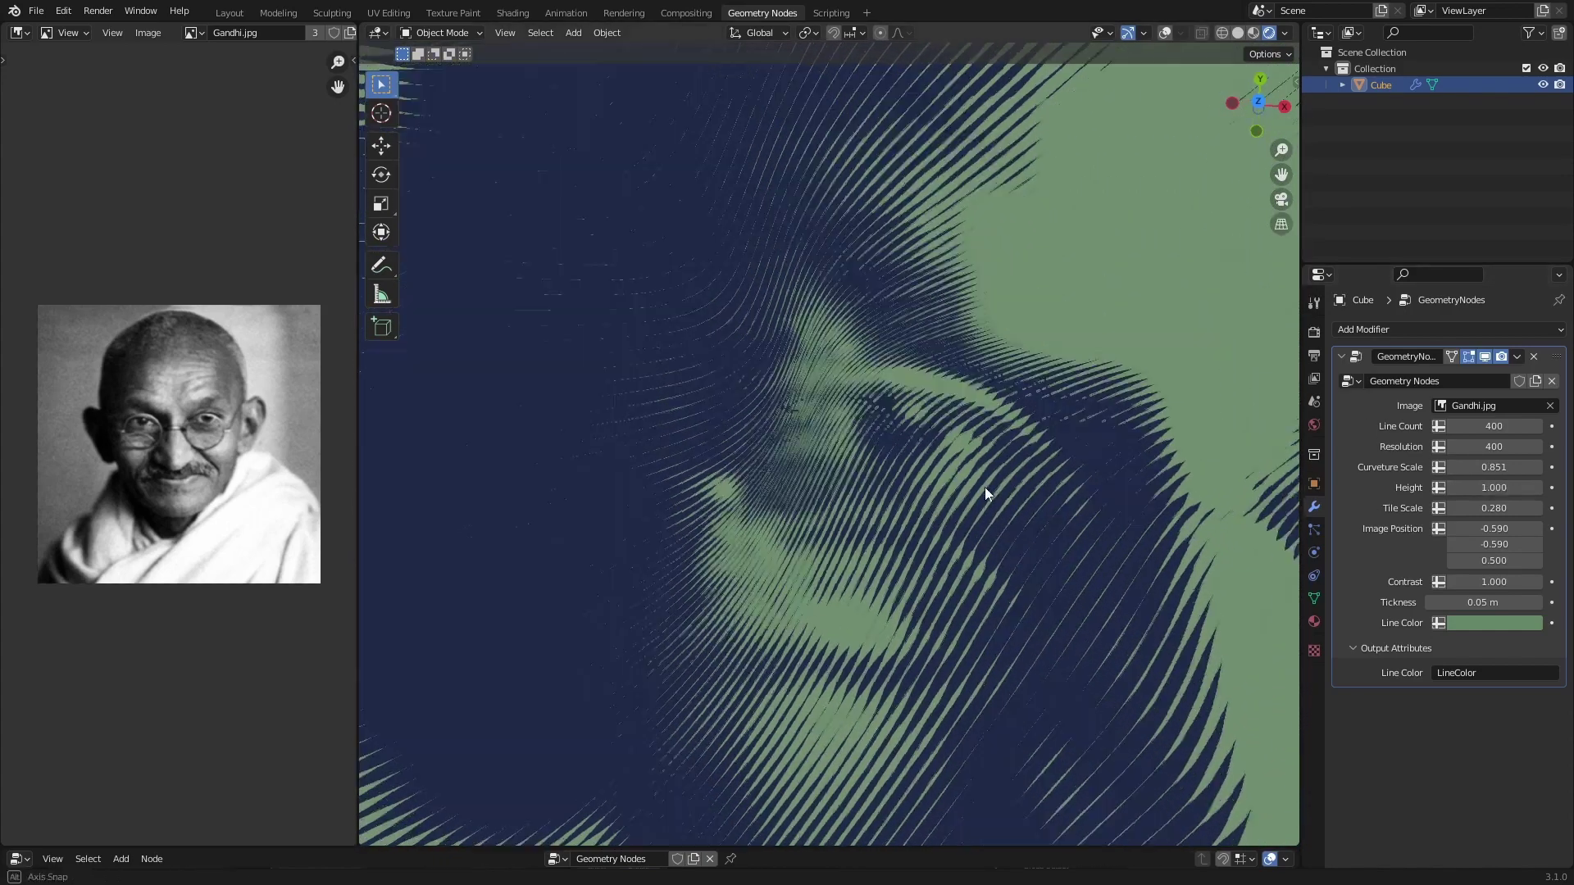
middle_drag(985, 487, 908, 397)
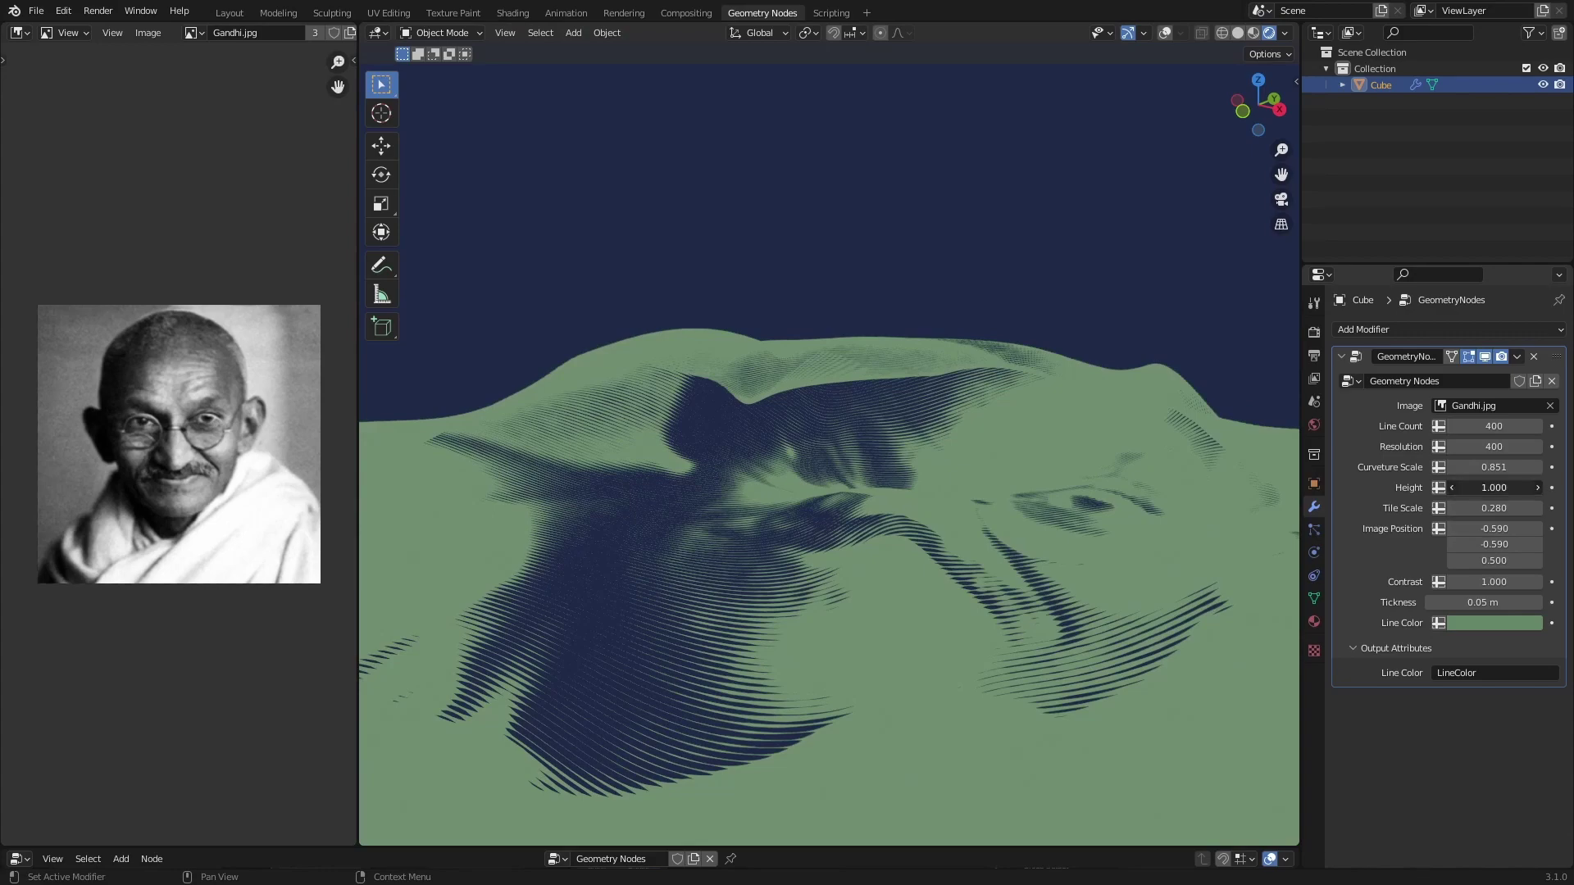
mouse_move(1493, 487)
mouse_down()
mouse_move(1471, 486)
mouse_move(1492, 488)
mouse_up()
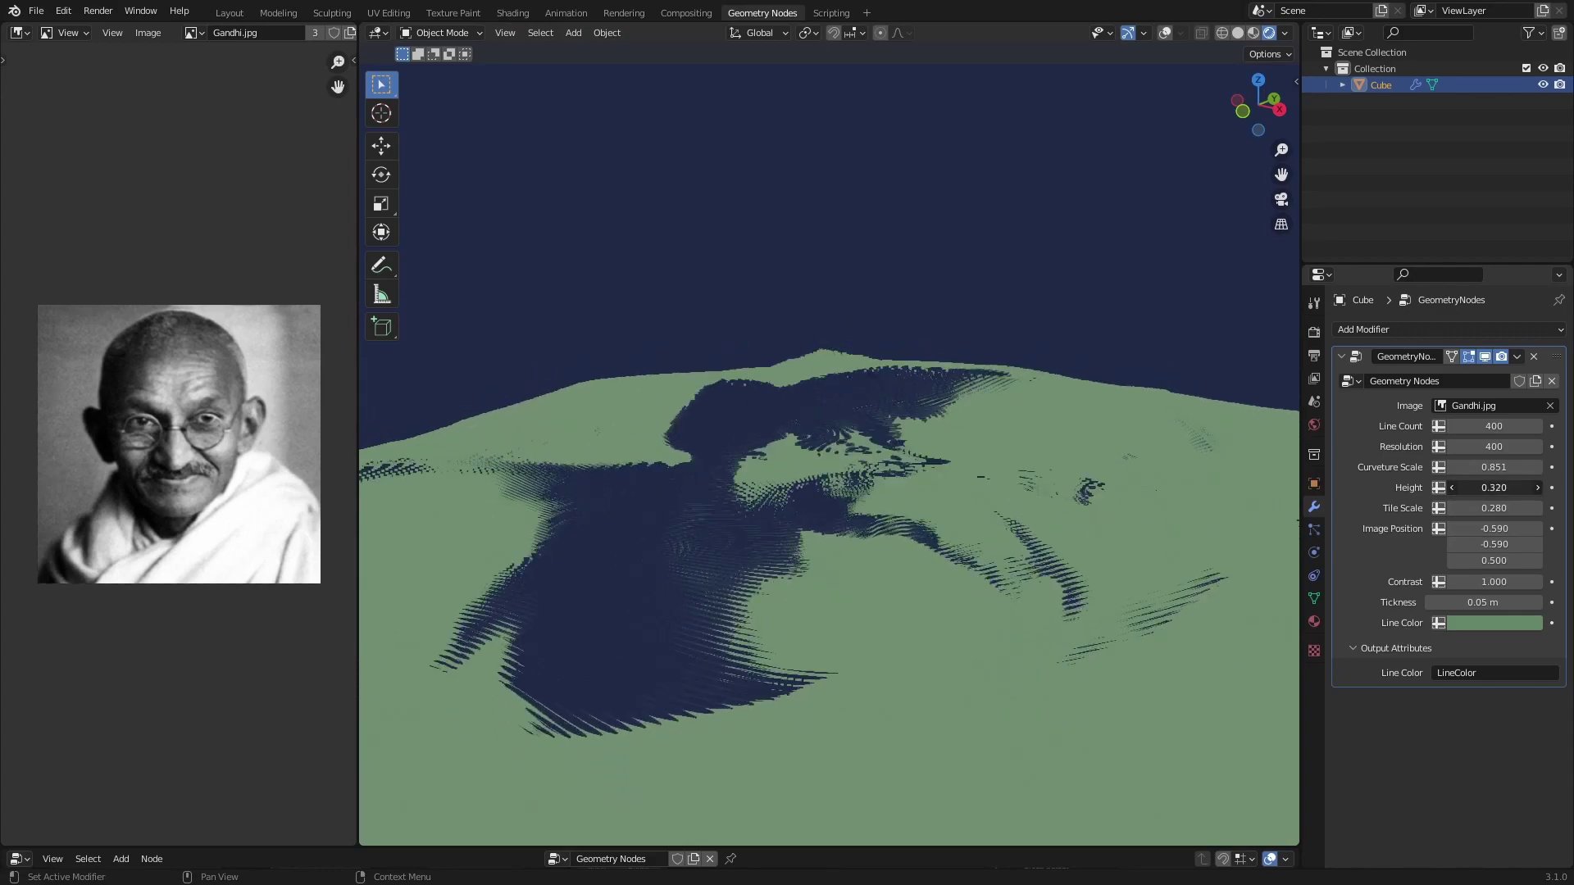
text(0)
key(Return)
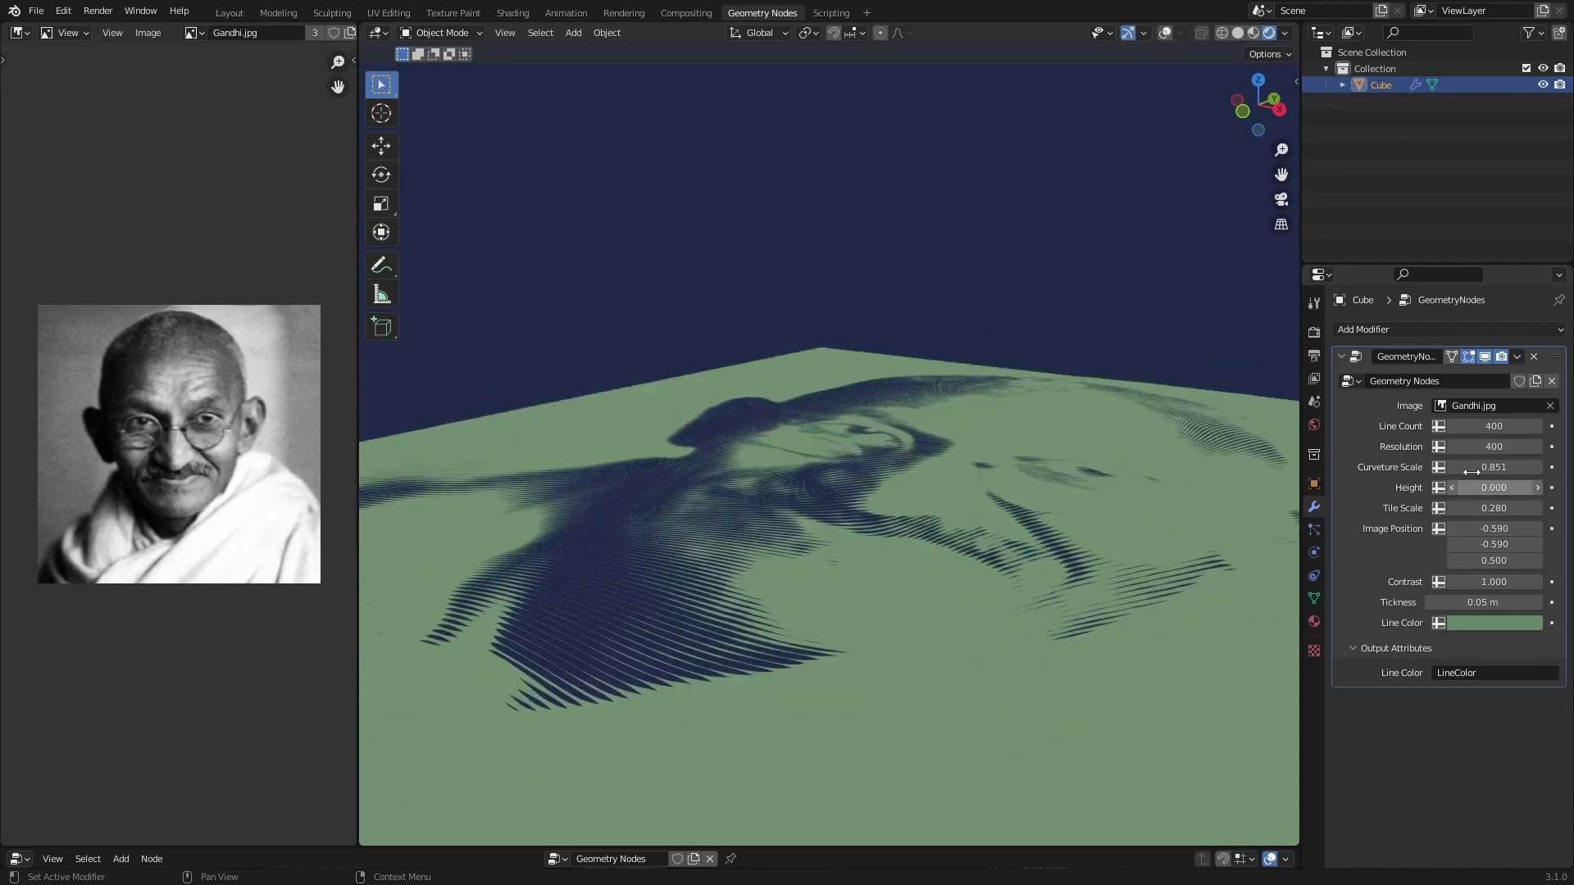
- Restore Height to 1.000 and view the portrait from the top
scroll(1070, 508, up, 3)
mouse_move(1070, 508)
middle_down()
mouse_move(928, 541)
mouse_move(958, 516)
mouse_move(1502, 502)
middle_up()
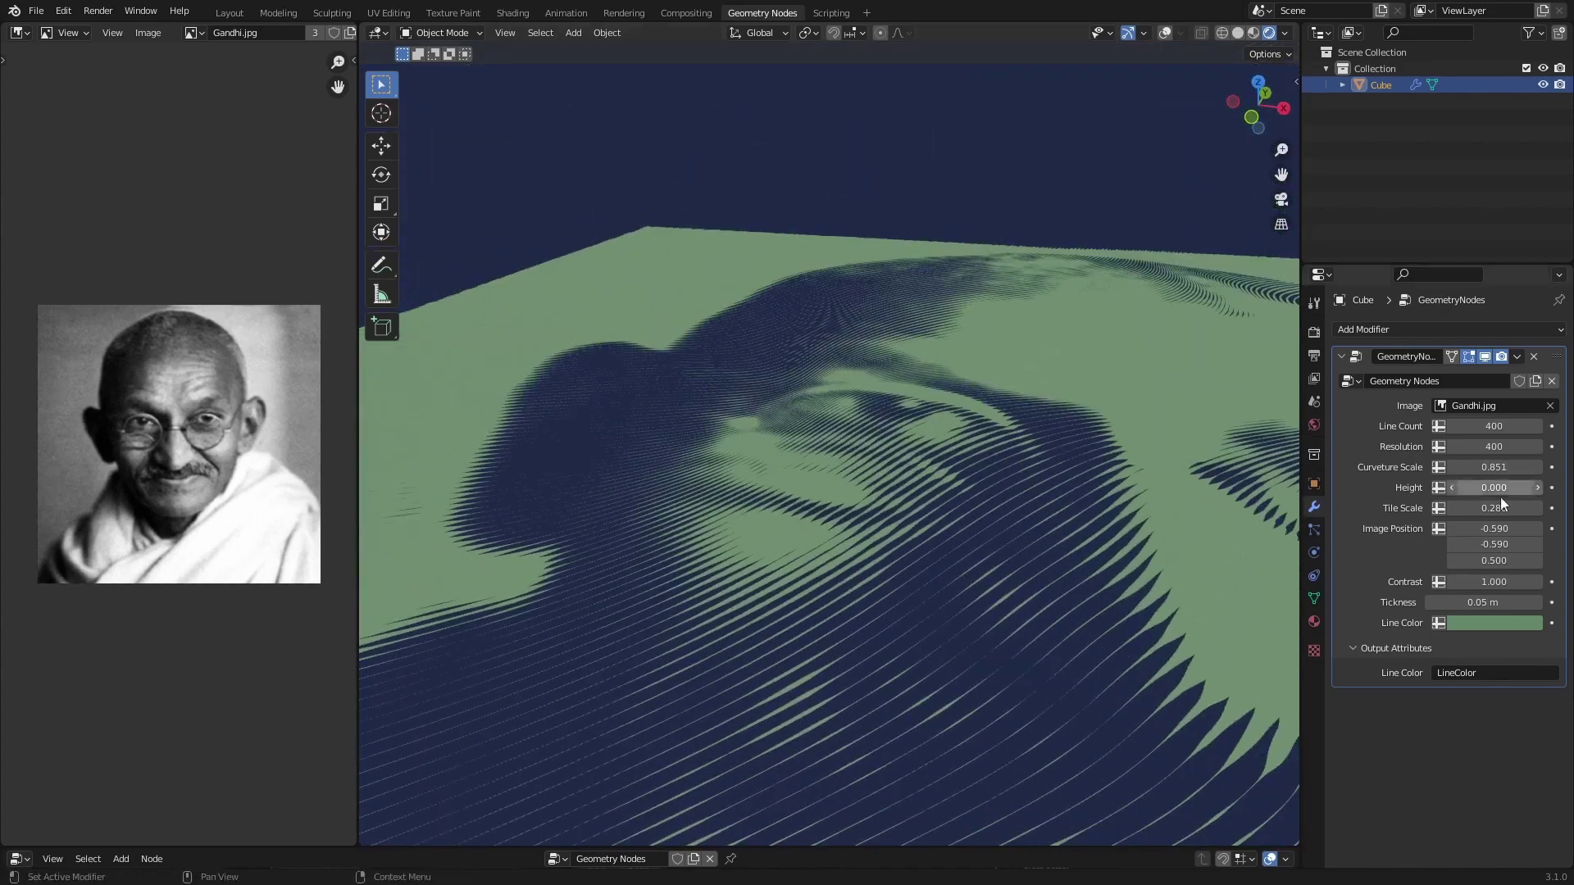
text(1)
key(Return)
middle_drag(1069, 528, 1138, 525)
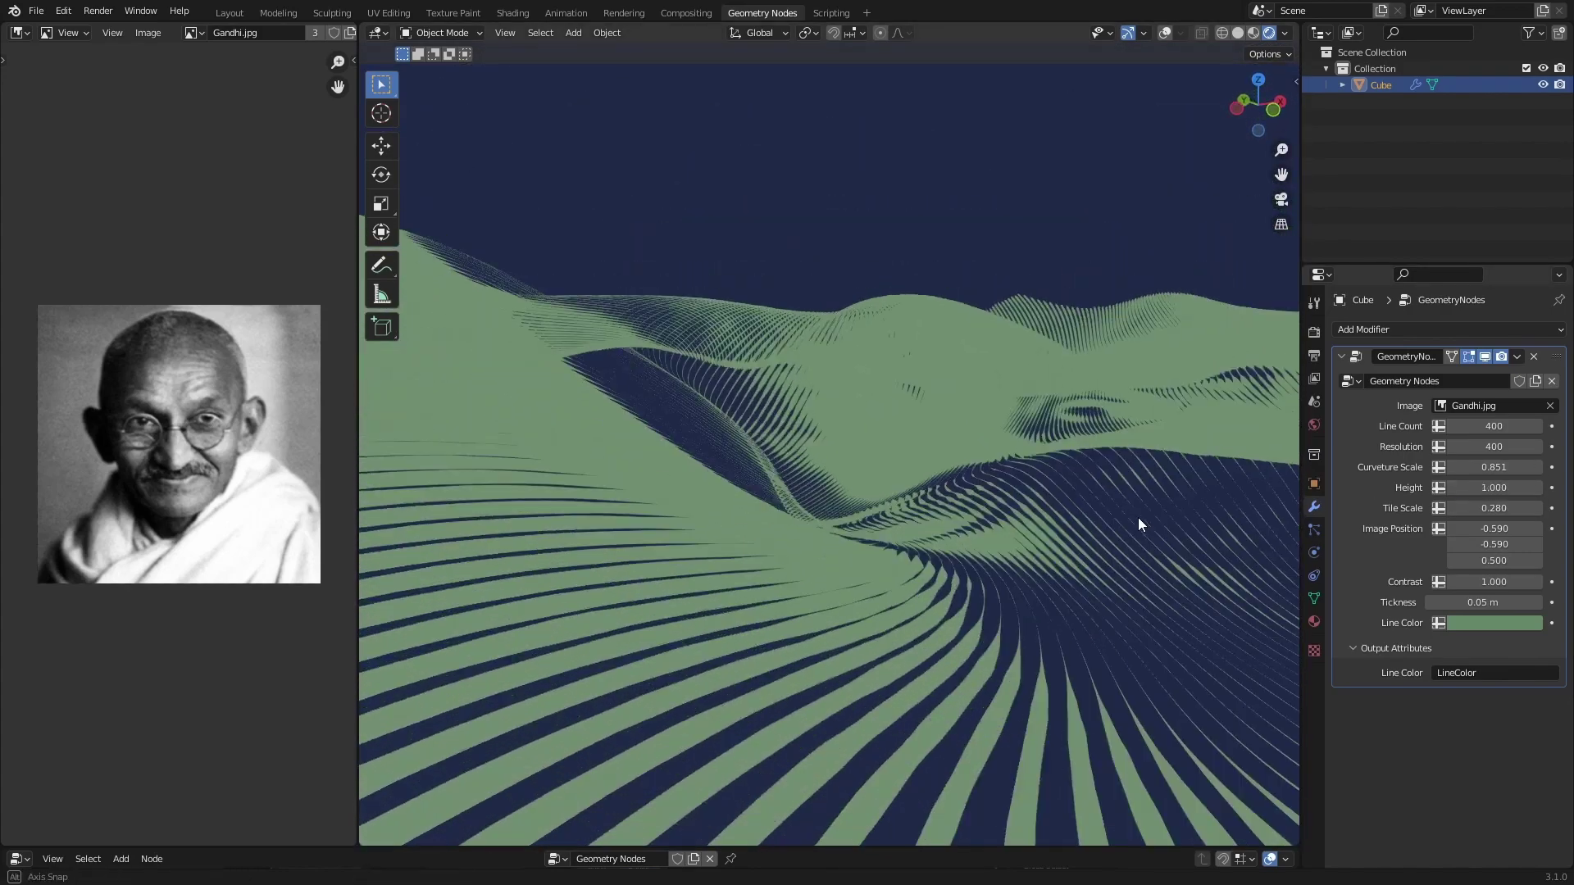
key(KP_7)
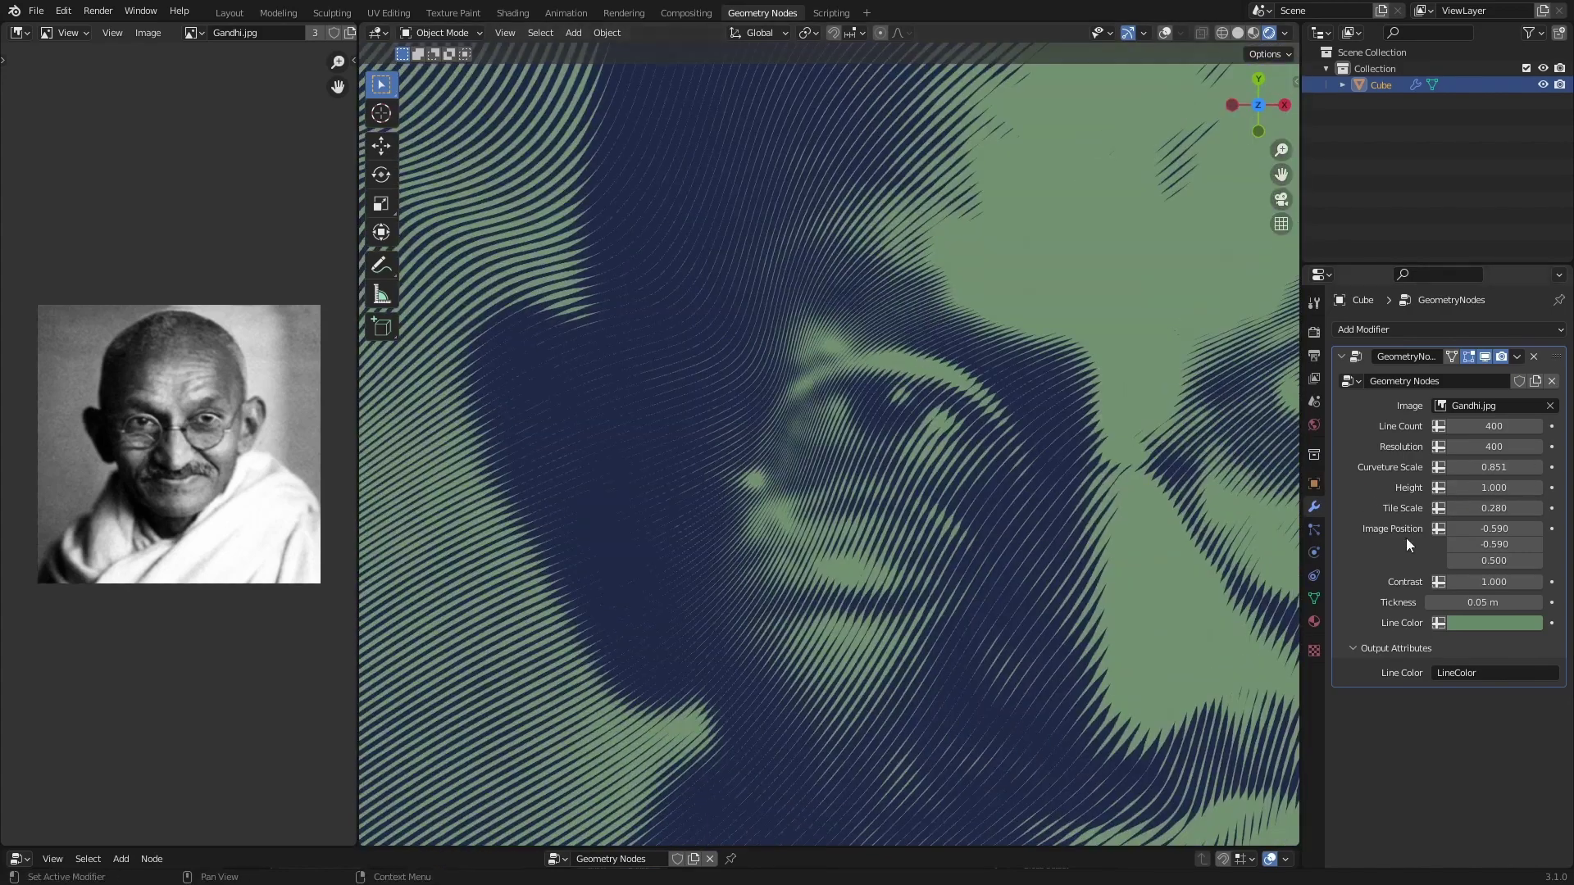
drag(1461, 525, 1561, 509)
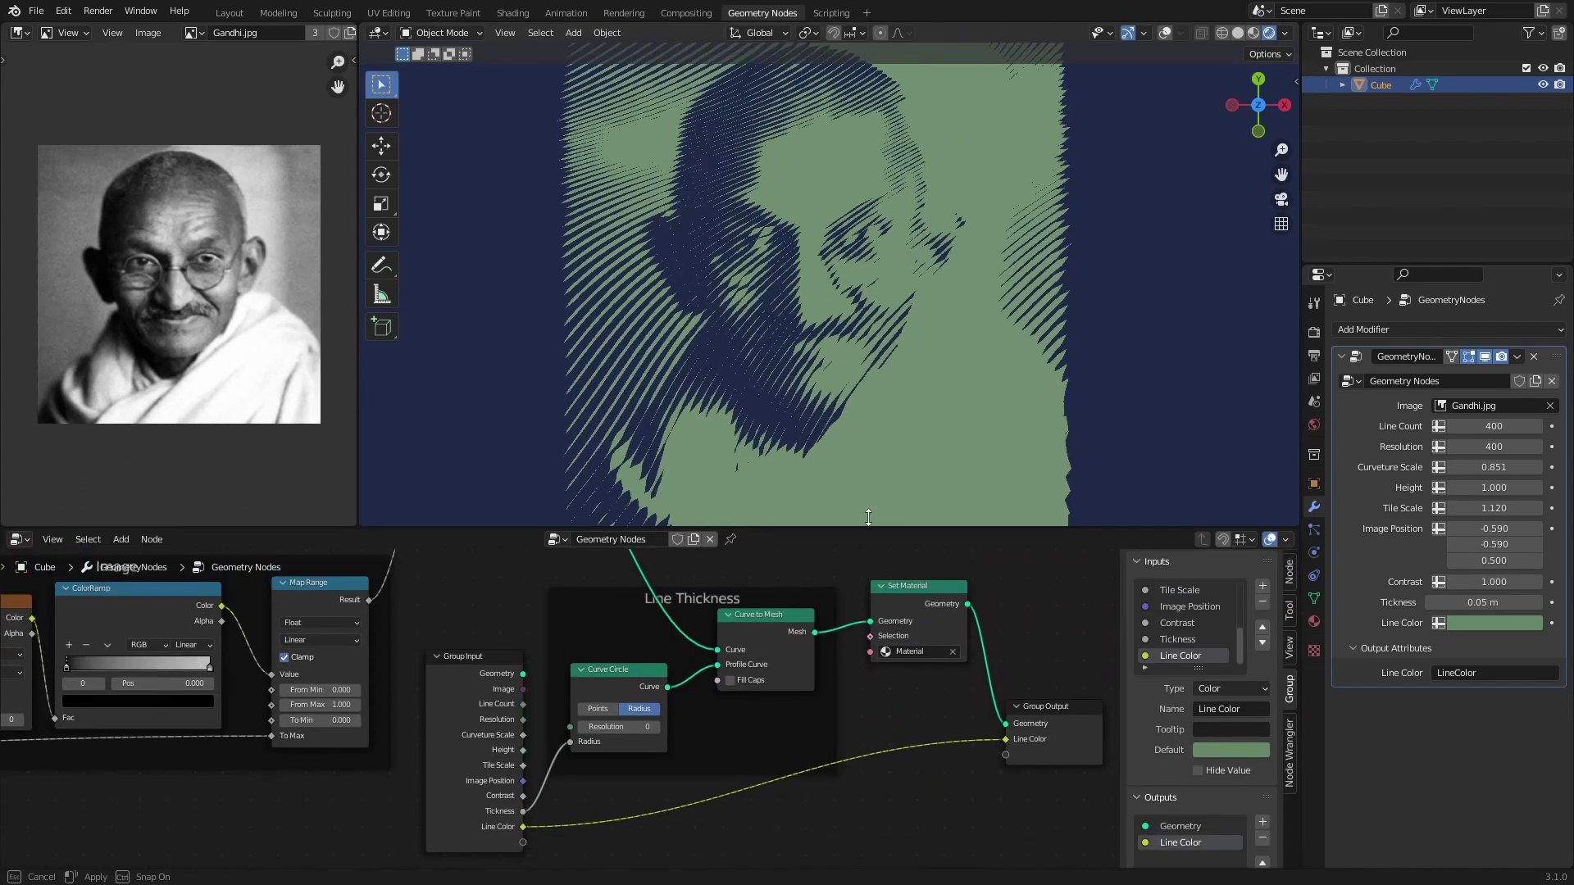
- Enlarge the node editor and set the Image Texture extension to Repeat
drag(839, 815, 839, 459)
scroll(474, 670, up, 3)
scroll(381, 709, up, 2)
click(381, 710)
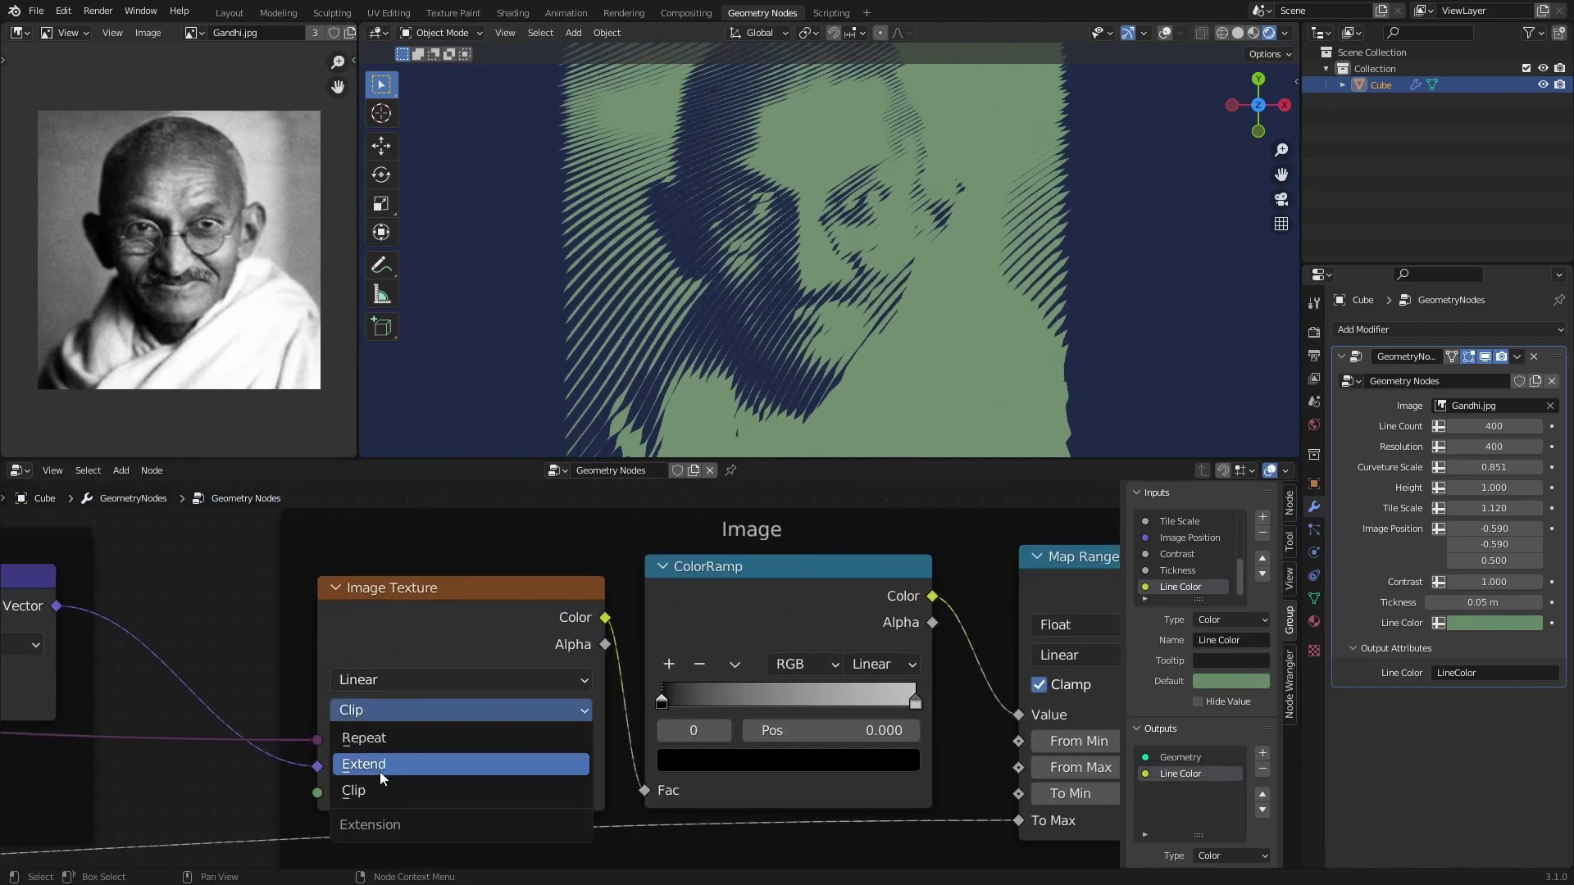
click(381, 737)
- Adjust Tile Scale to 0.280 and let the 3D view fill the screen
scroll(930, 308, up, 4)
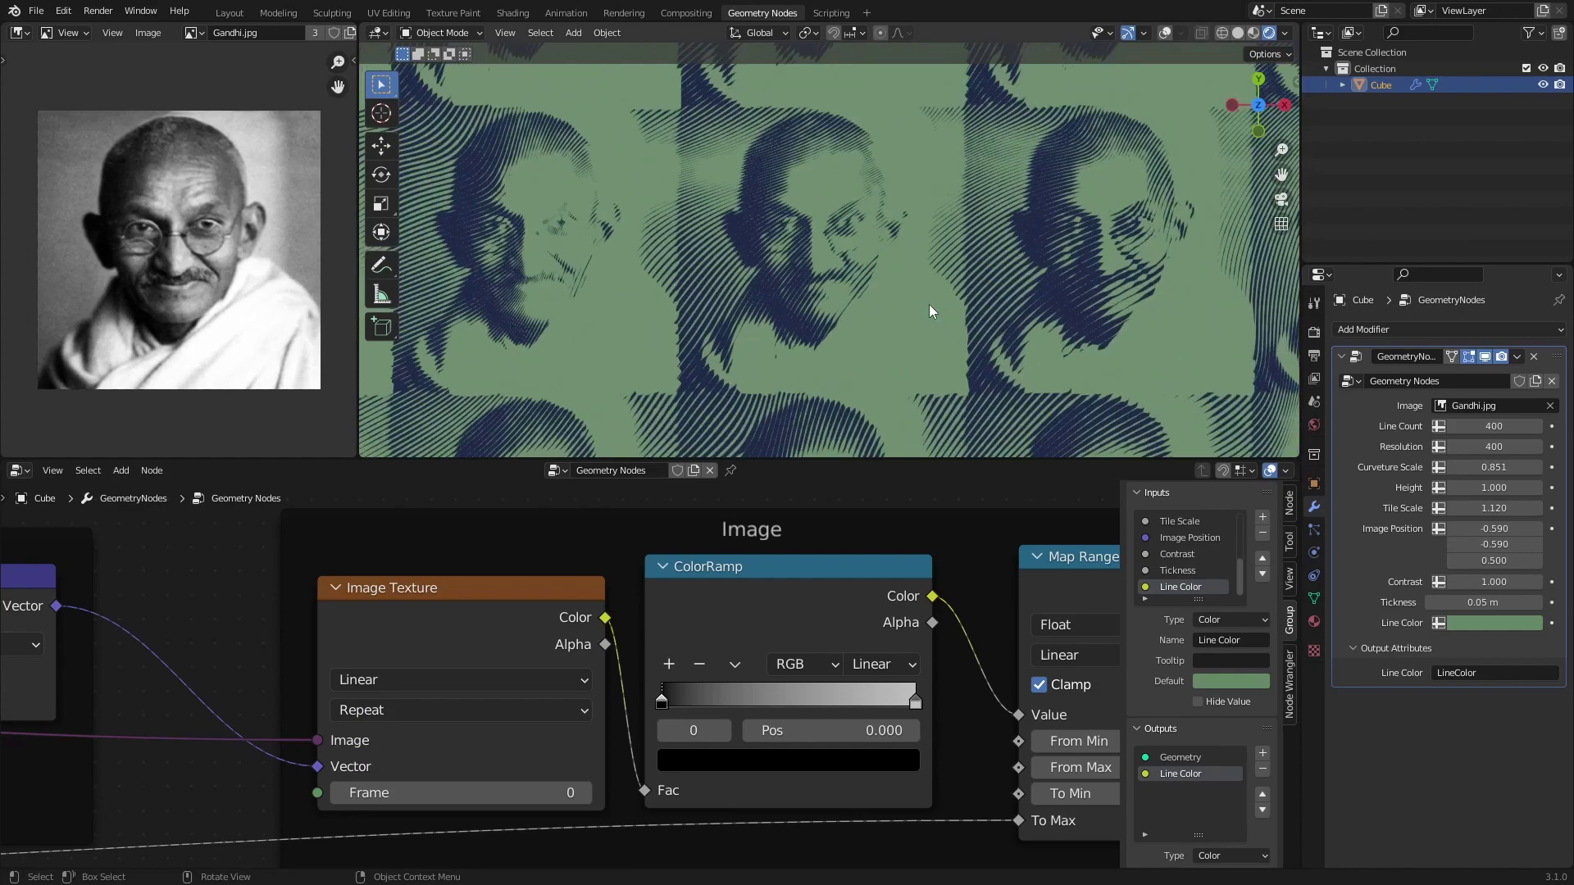
drag(1505, 509, 1510, 505)
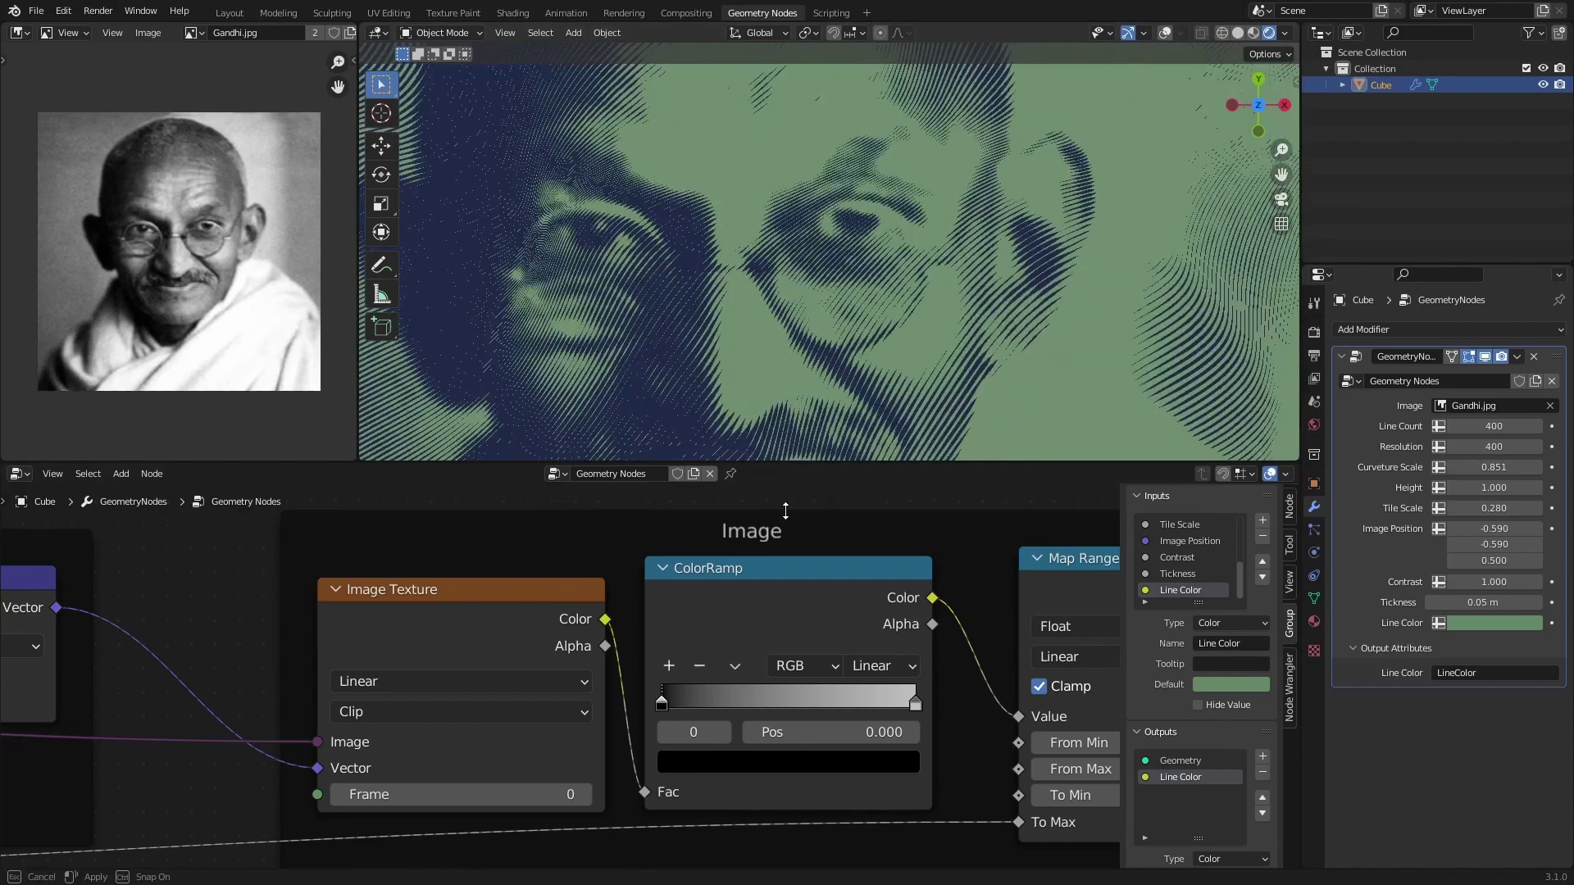
drag(781, 474, 748, 858)
- Slide Image Position X to -0.670, trying and undoing an upward Y shift
scroll(959, 492, up, 2)
scroll(1016, 472, up, 2)
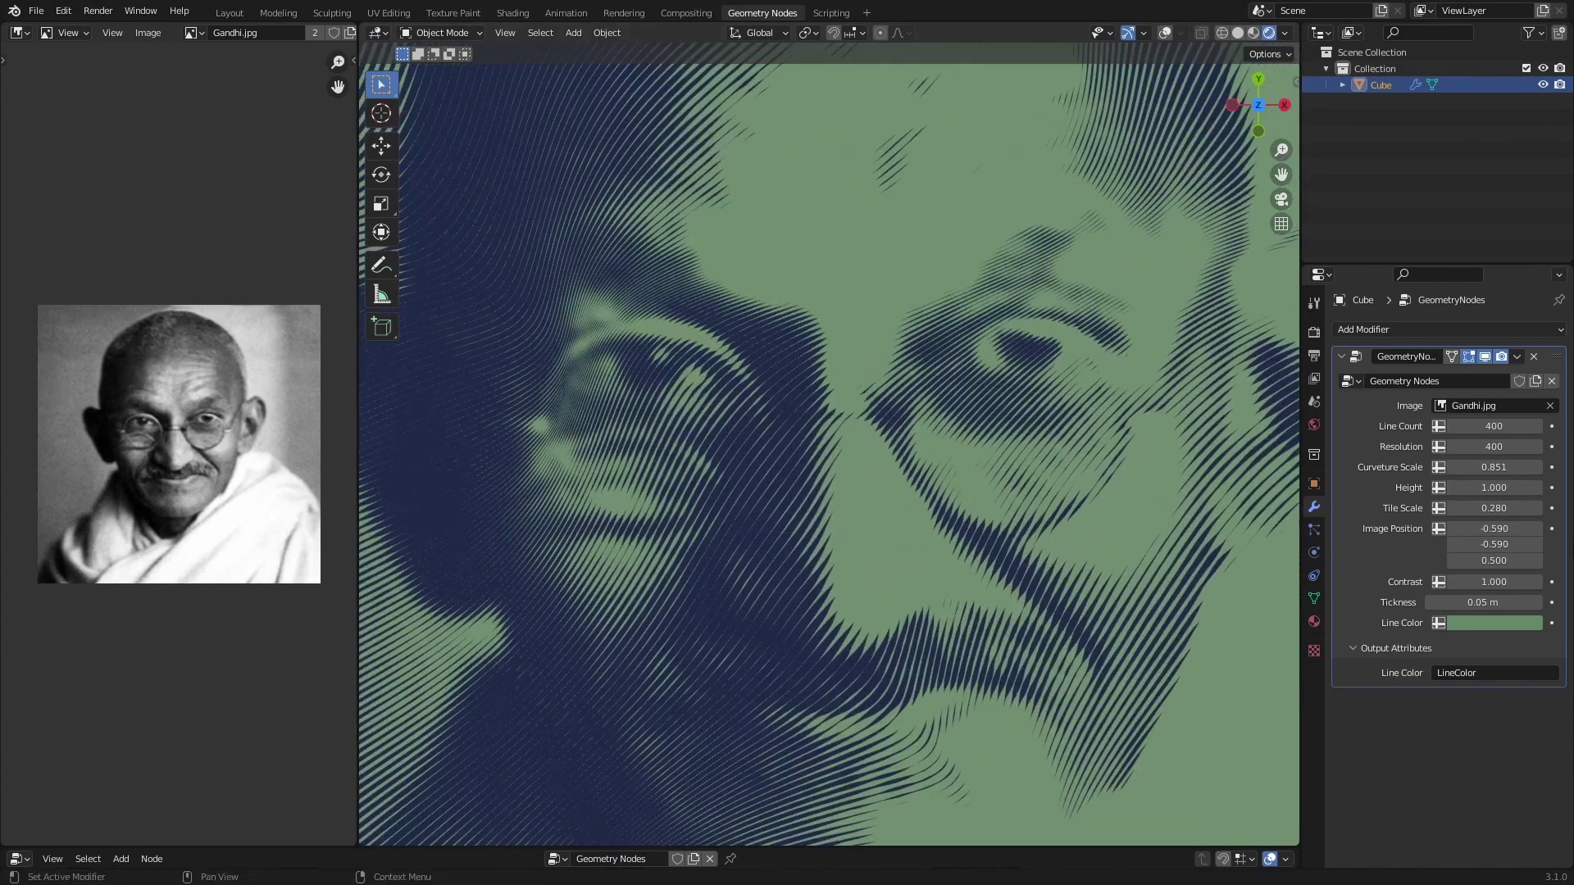
drag(1518, 528, 1540, 529)
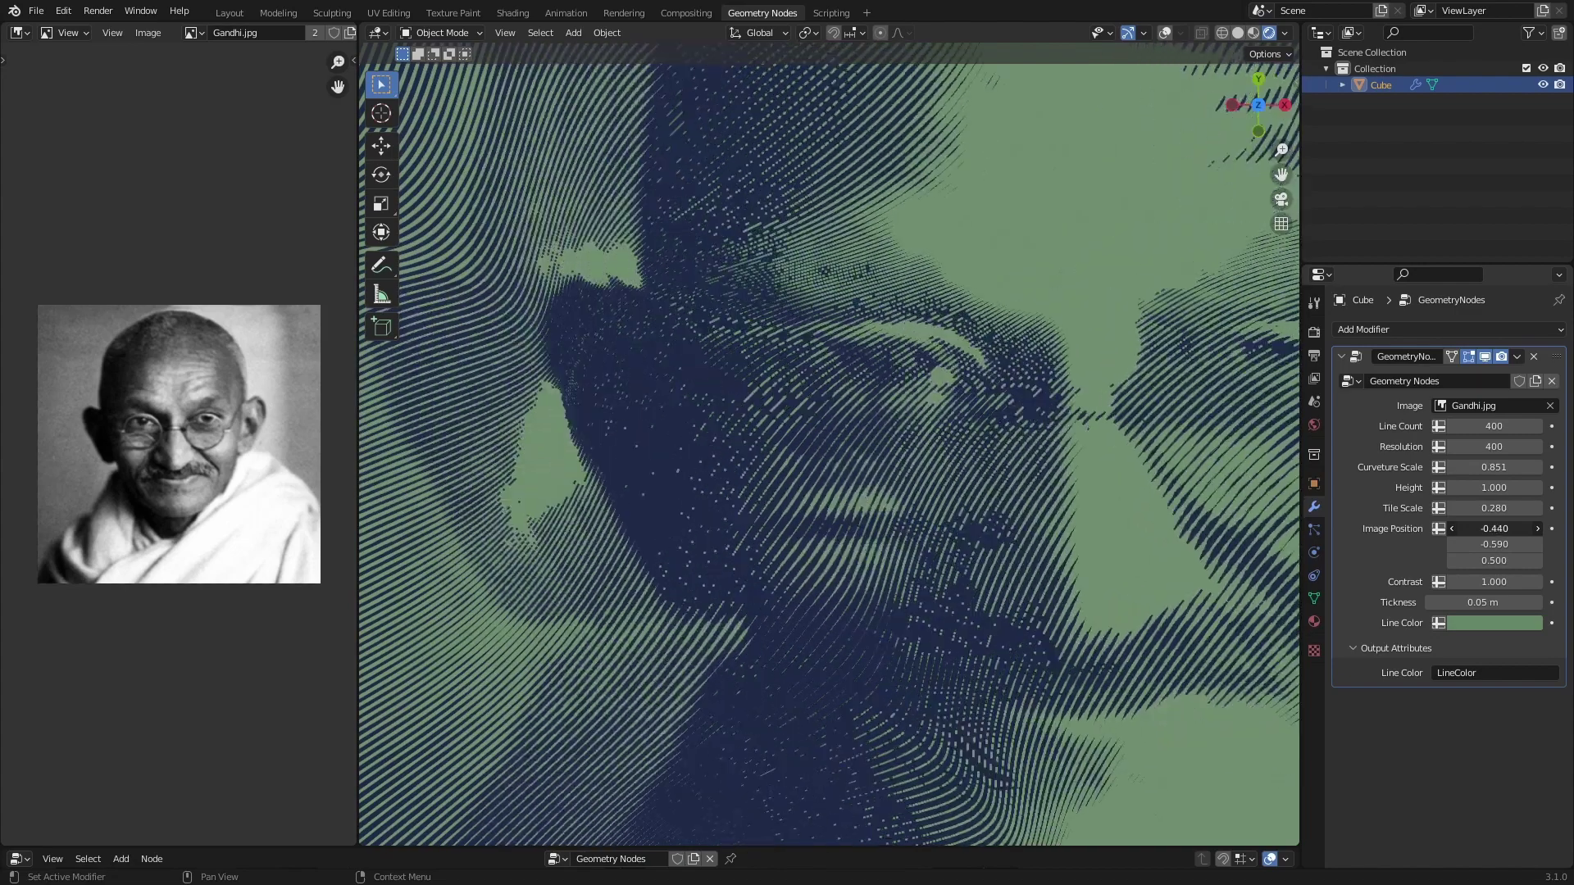
scroll(945, 532, down, 6)
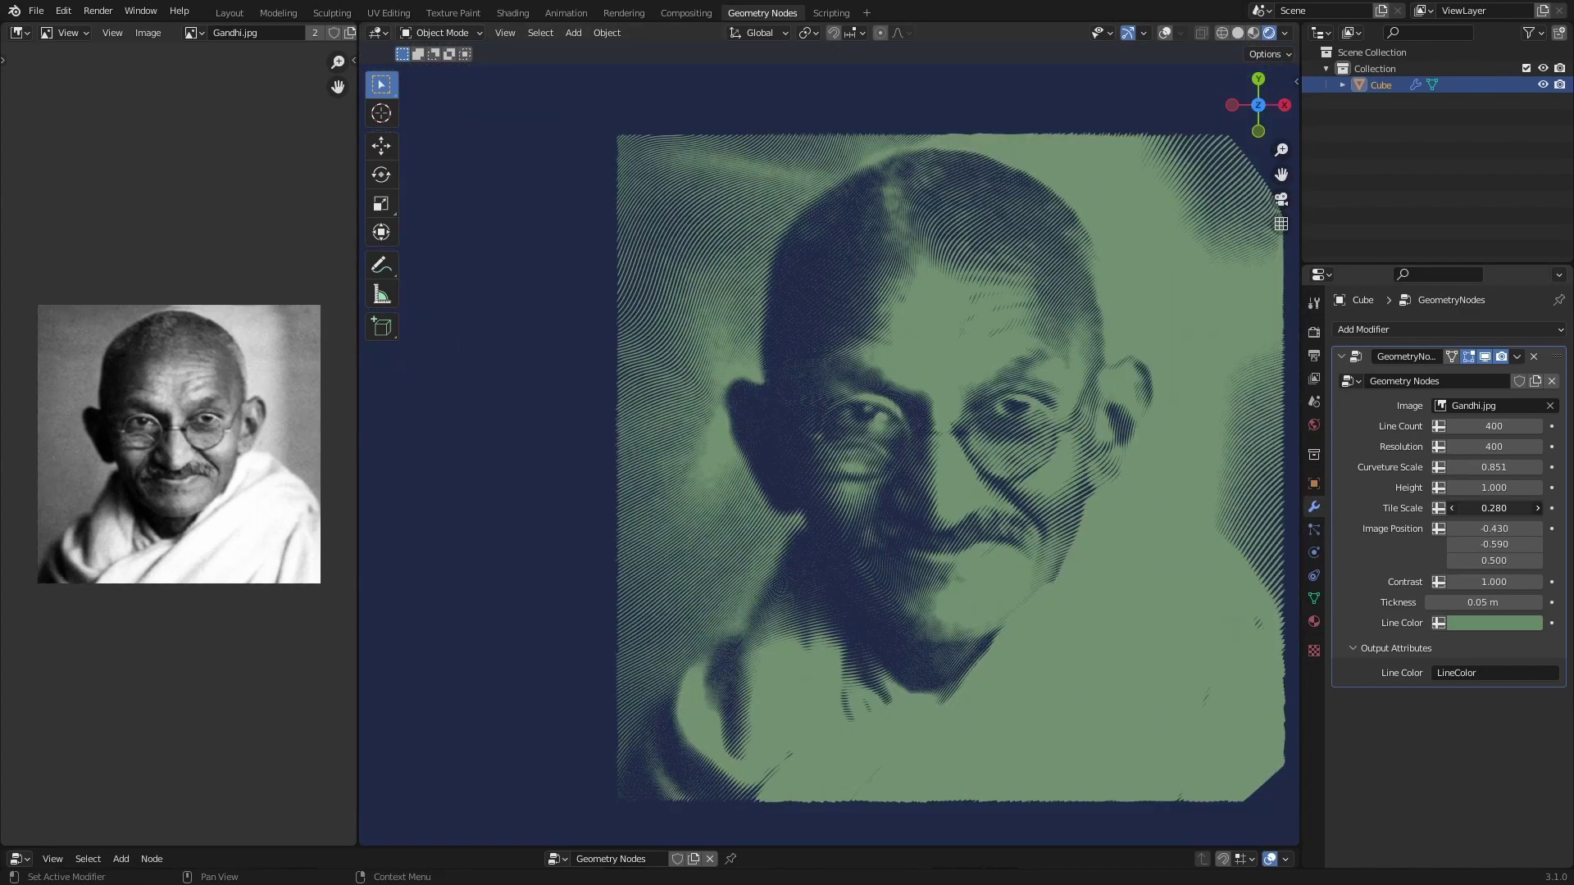
mouse_move(1493, 529)
mouse_down()
mouse_move(1443, 529)
mouse_move(1541, 528)
mouse_up()
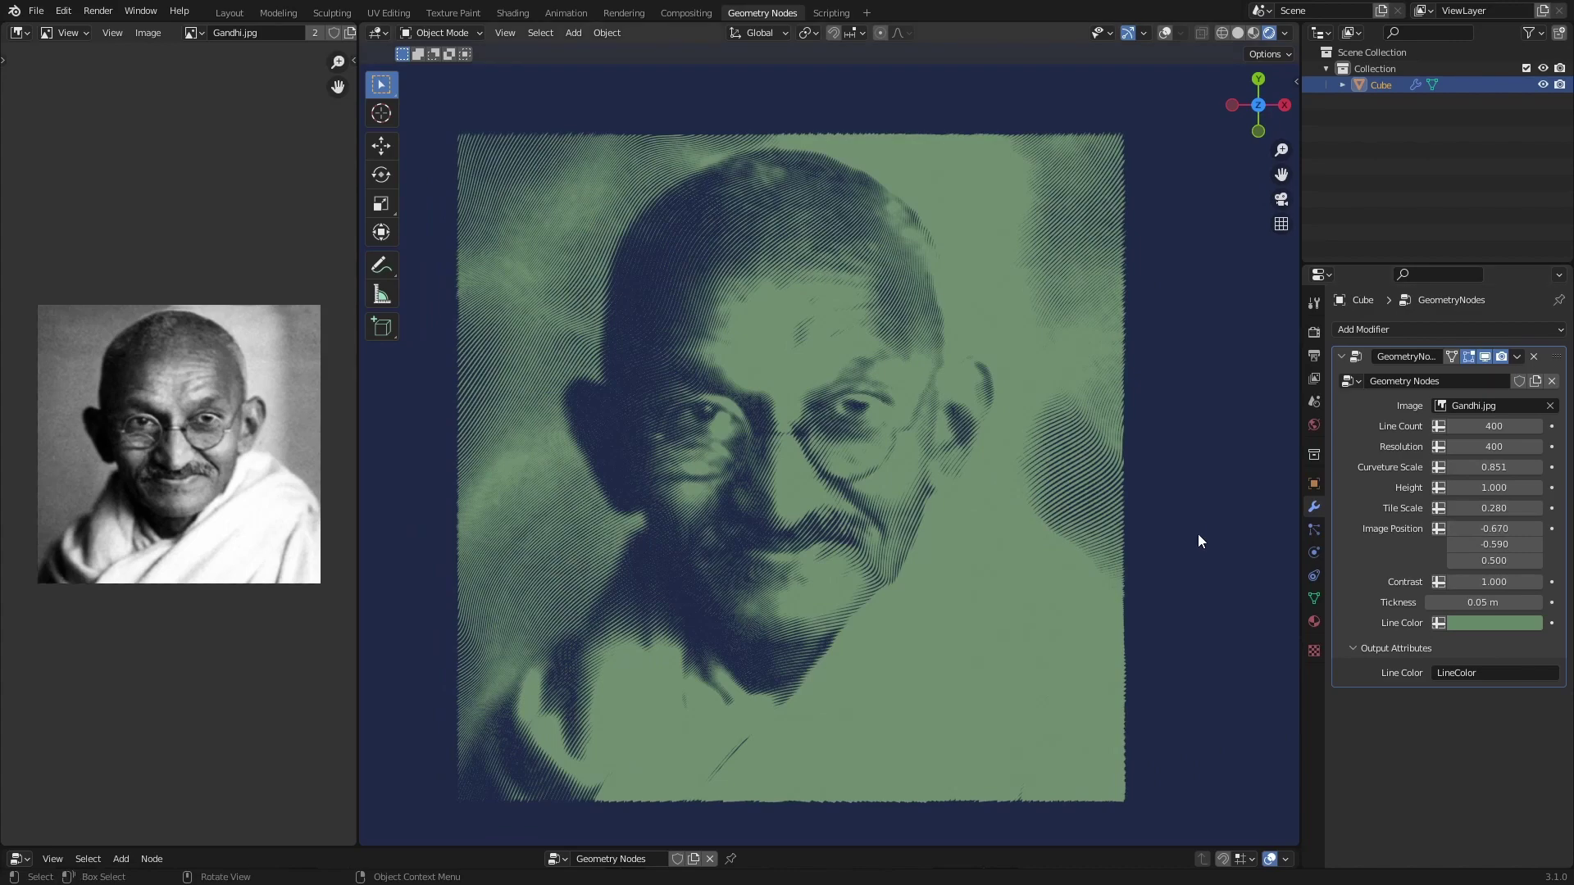
drag(1493, 544, 1539, 544)
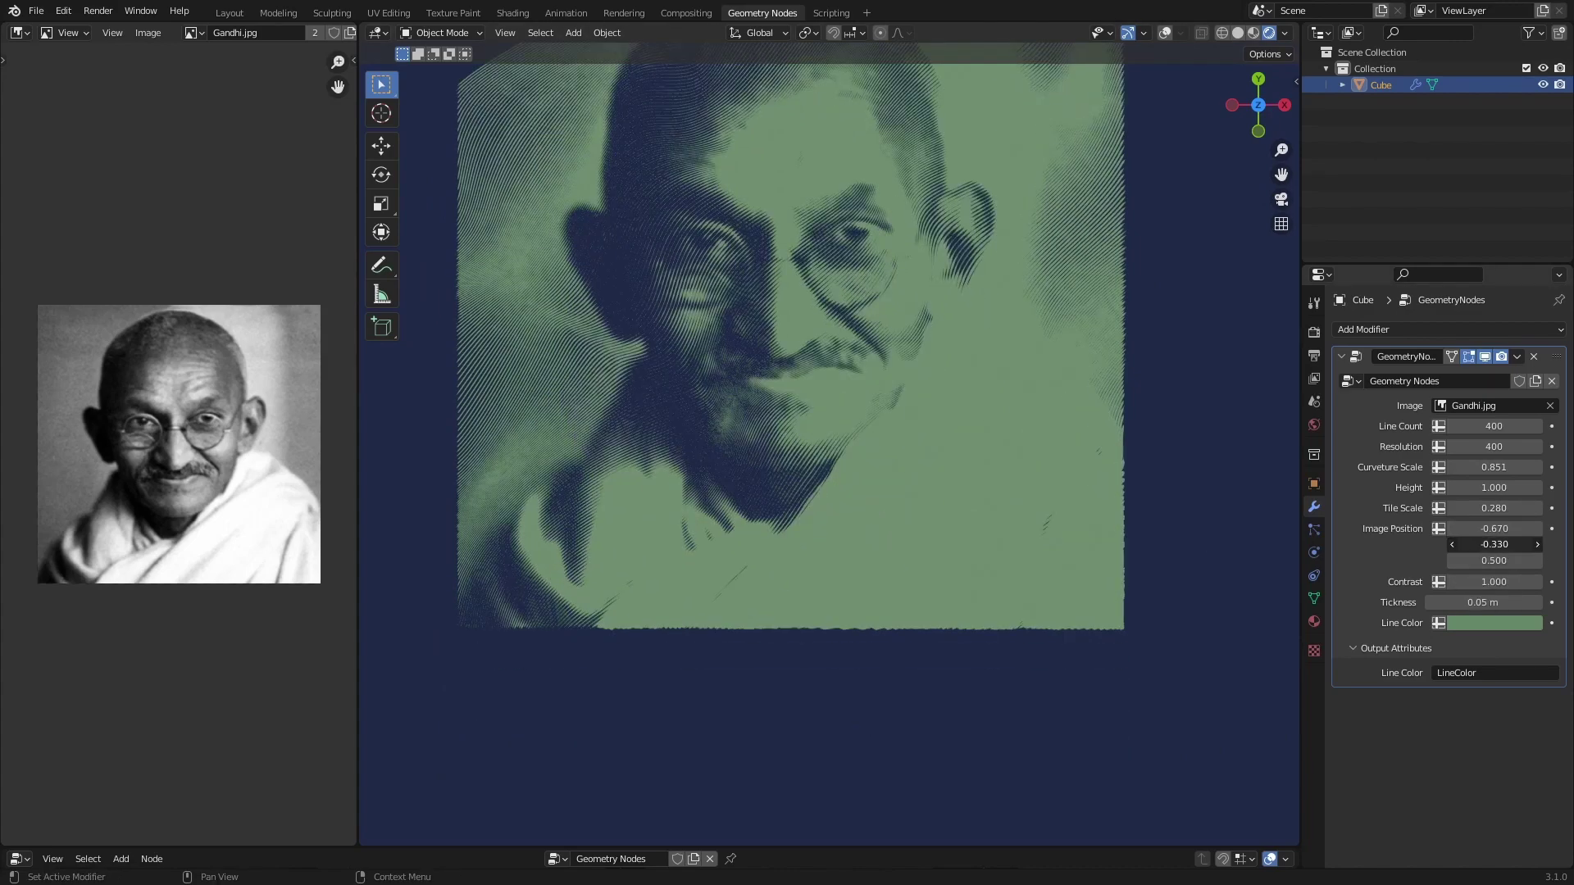
key(ctrl+z)
- Test Contrast at 2.320, then lower it almost to zero
scroll(745, 400, up, 5)
scroll(911, 444, up, 3)
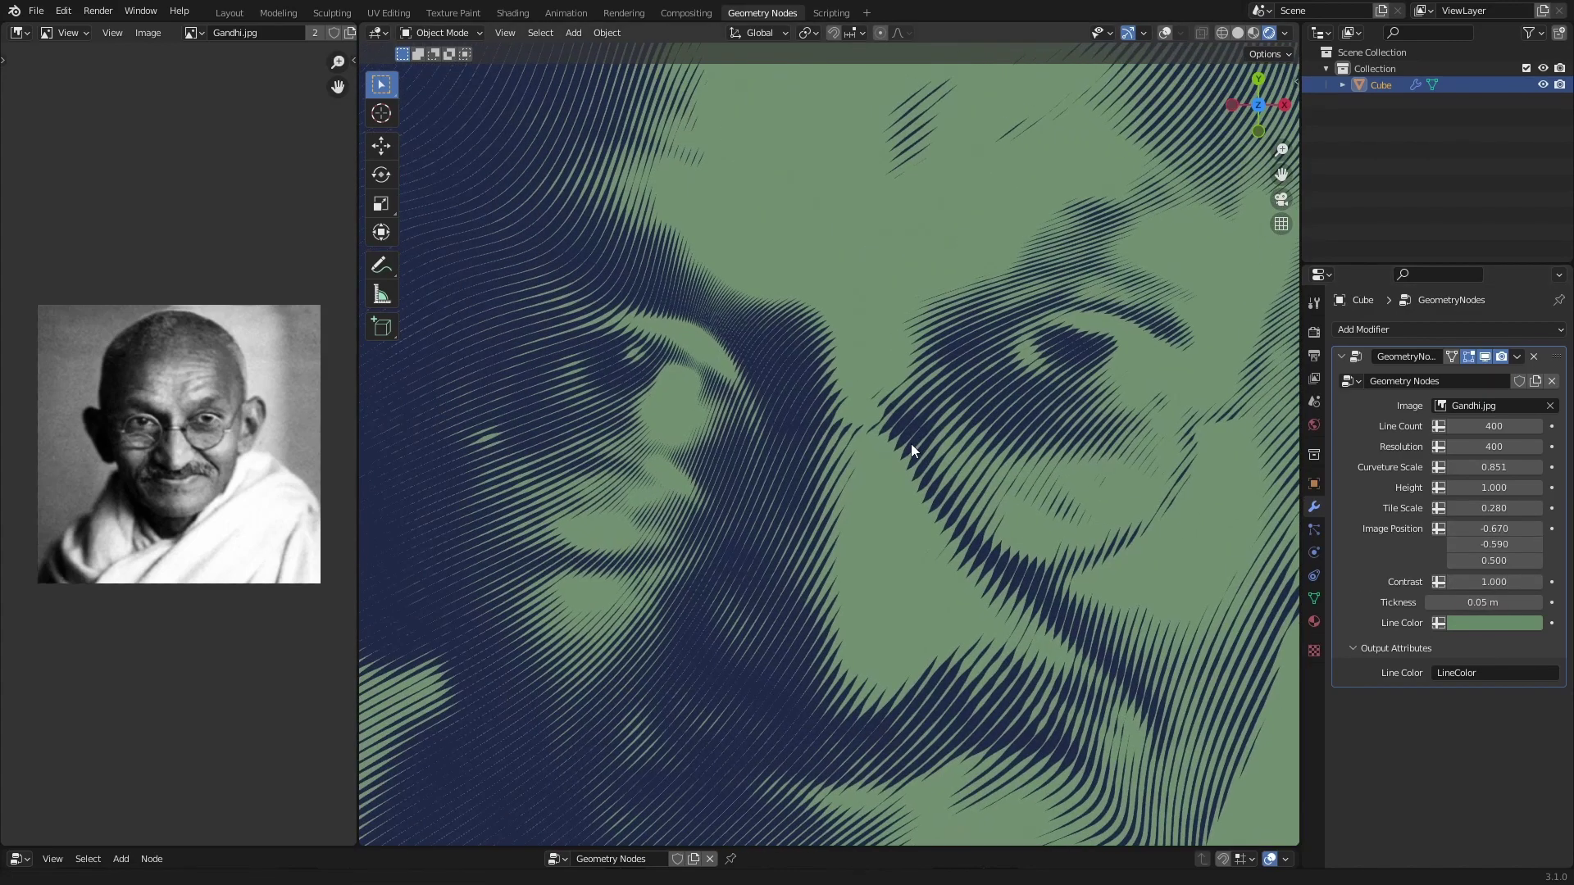
drag(1474, 581, 1524, 581)
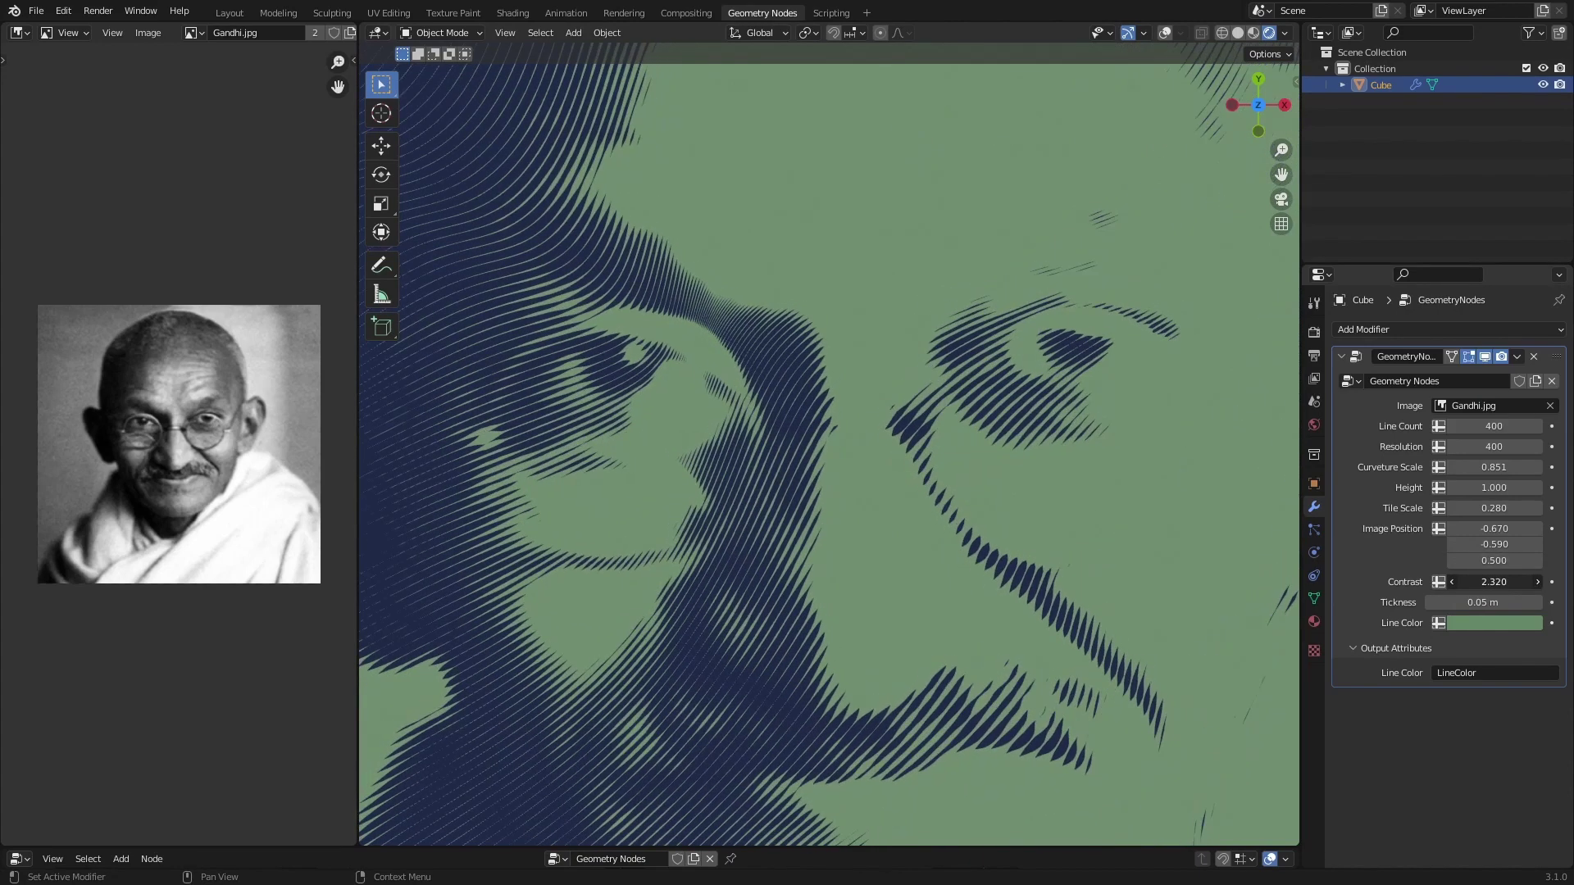
scroll(687, 385, up, 4)
scroll(951, 488, down, 3)
scroll(913, 464, down, 3)
scroll(913, 464, up, 3)
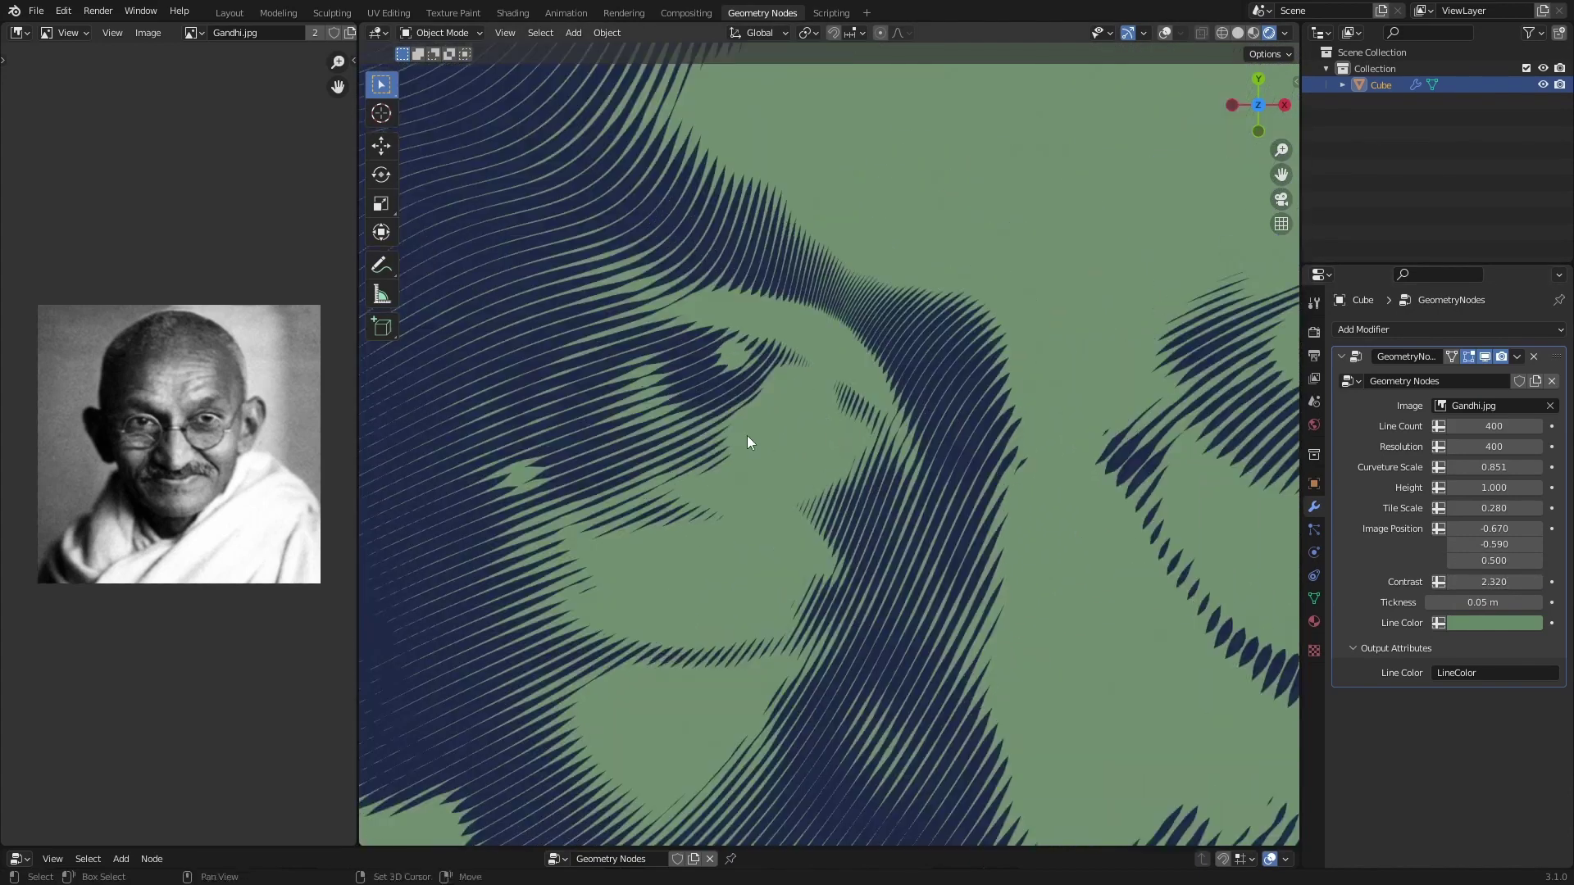
scroll(746, 435, up, 2)
mouse_move(1481, 581)
mouse_down()
mouse_move(1393, 581)
mouse_move(1512, 581)
mouse_up()
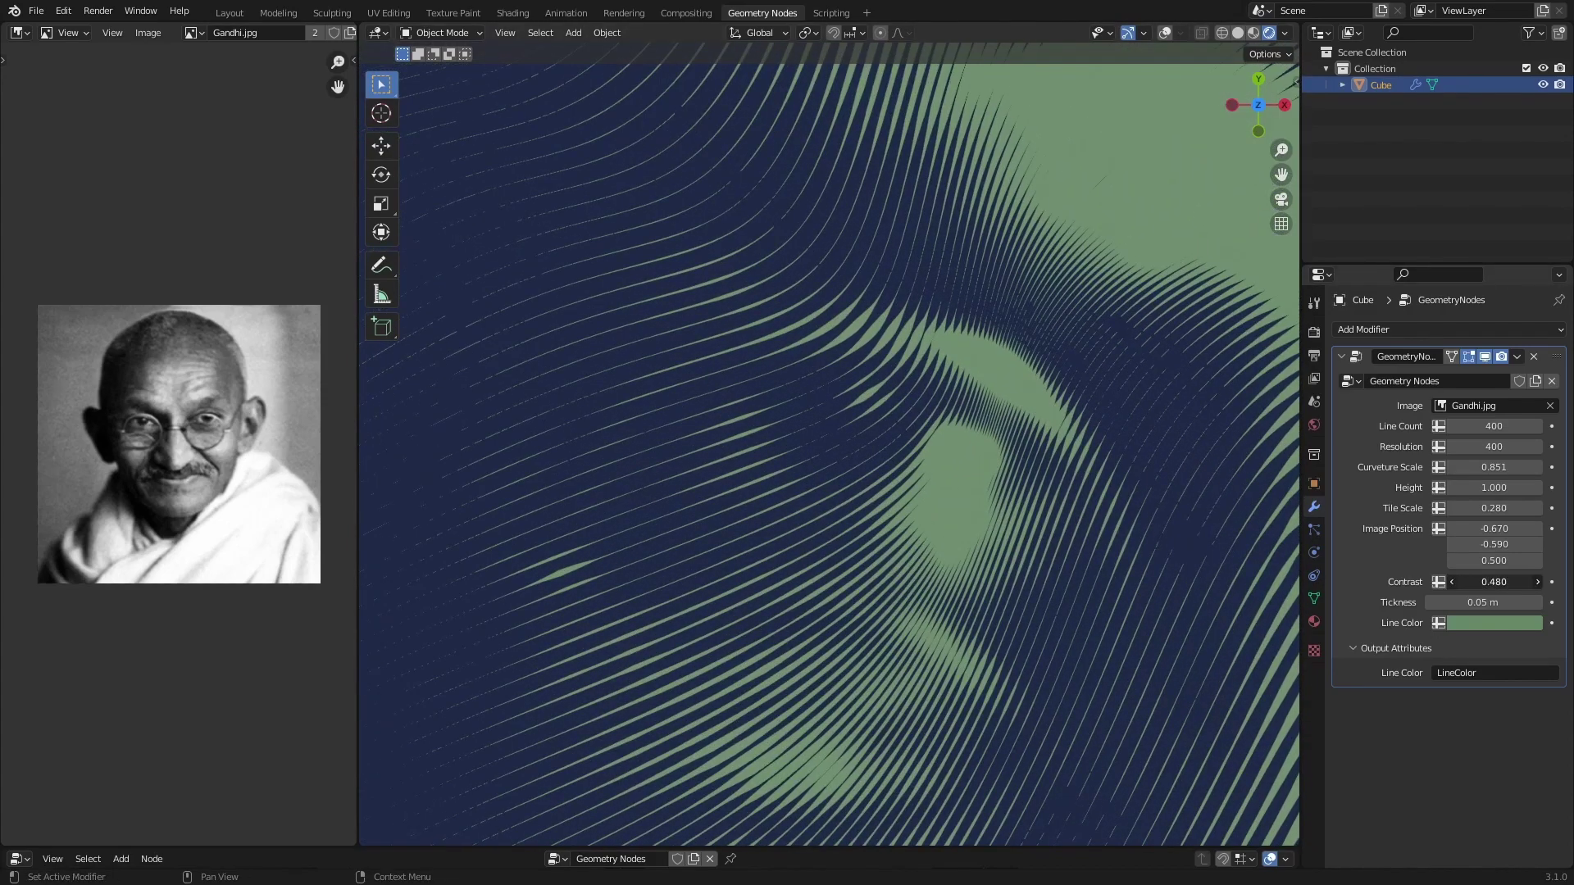
- Try a darker low Contrast, then return Contrast to 1.000
drag(1493, 581, 1442, 581)
scroll(875, 381, down, 4)
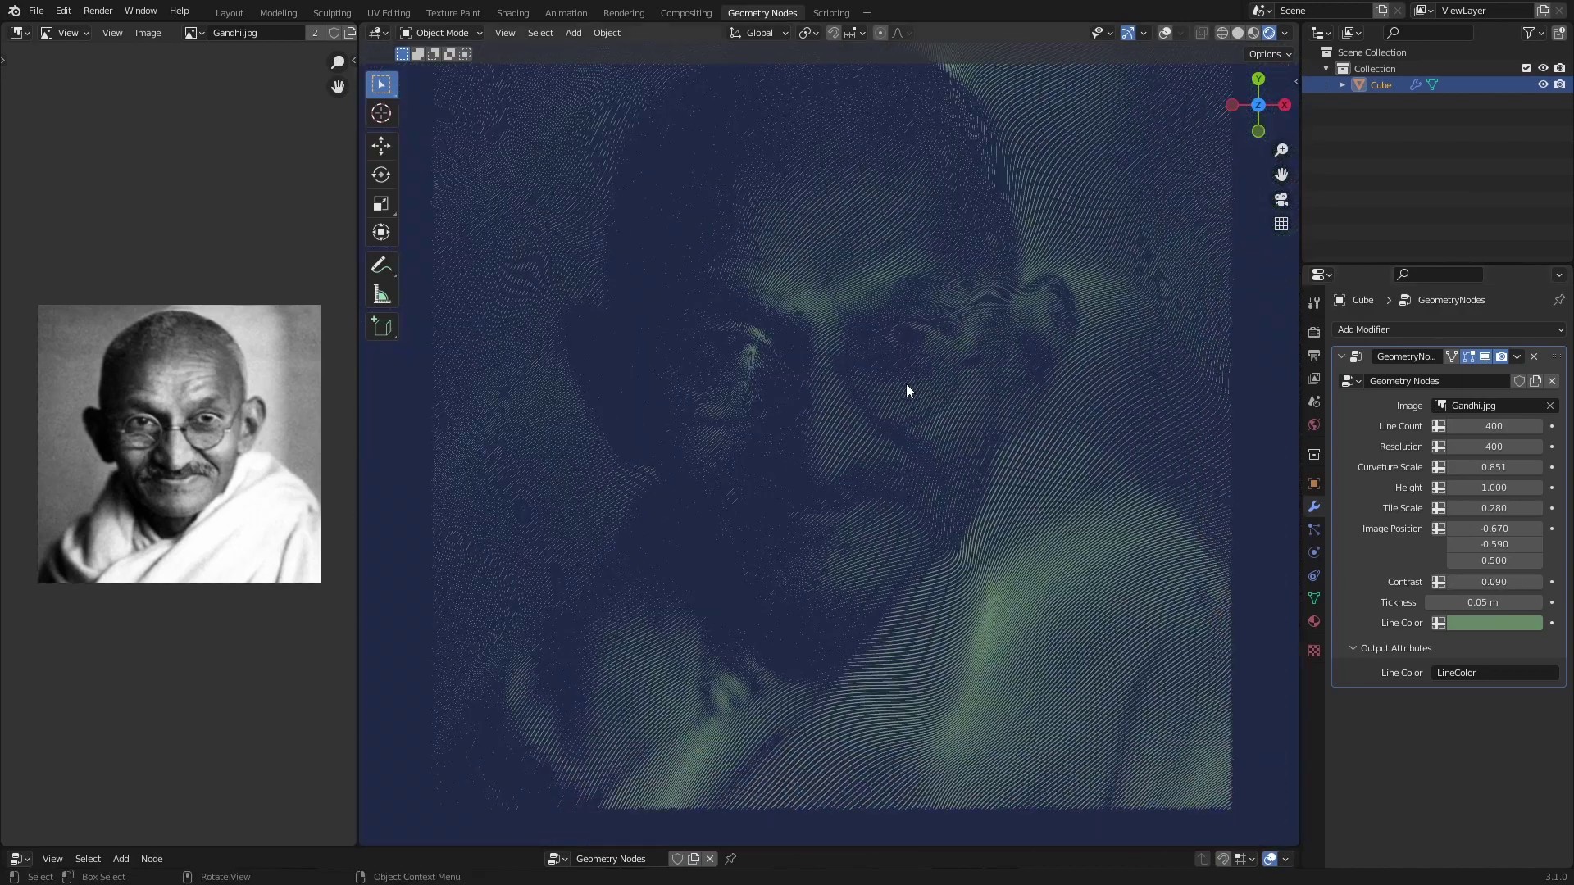
scroll(906, 384, up, 3)
drag(1492, 581, 1557, 582)
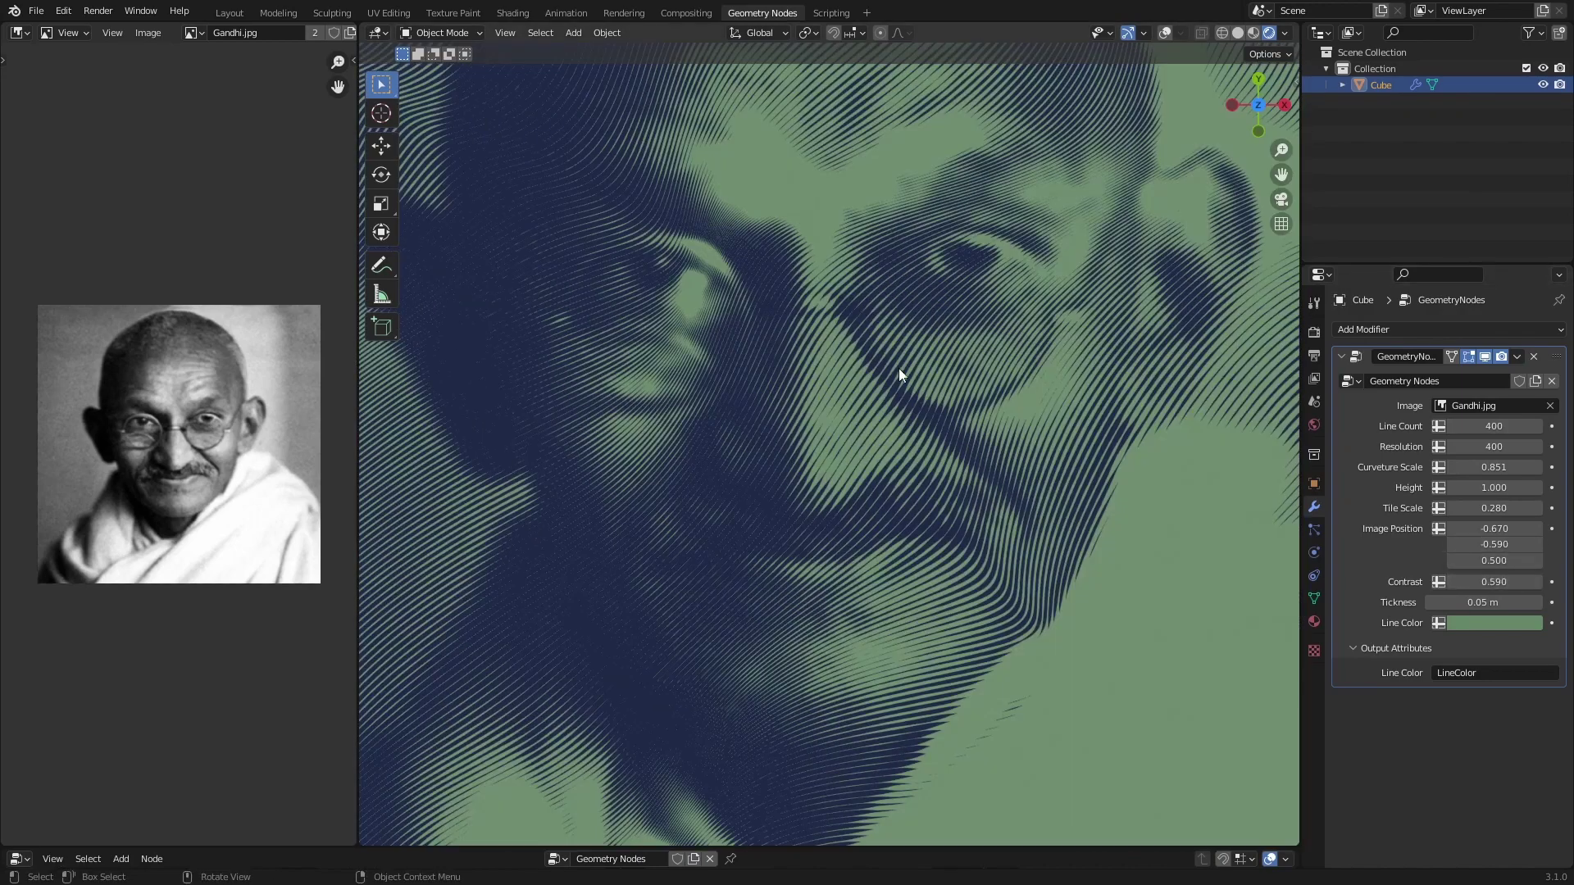
scroll(851, 363, down, 3)
scroll(859, 389, up, 1)
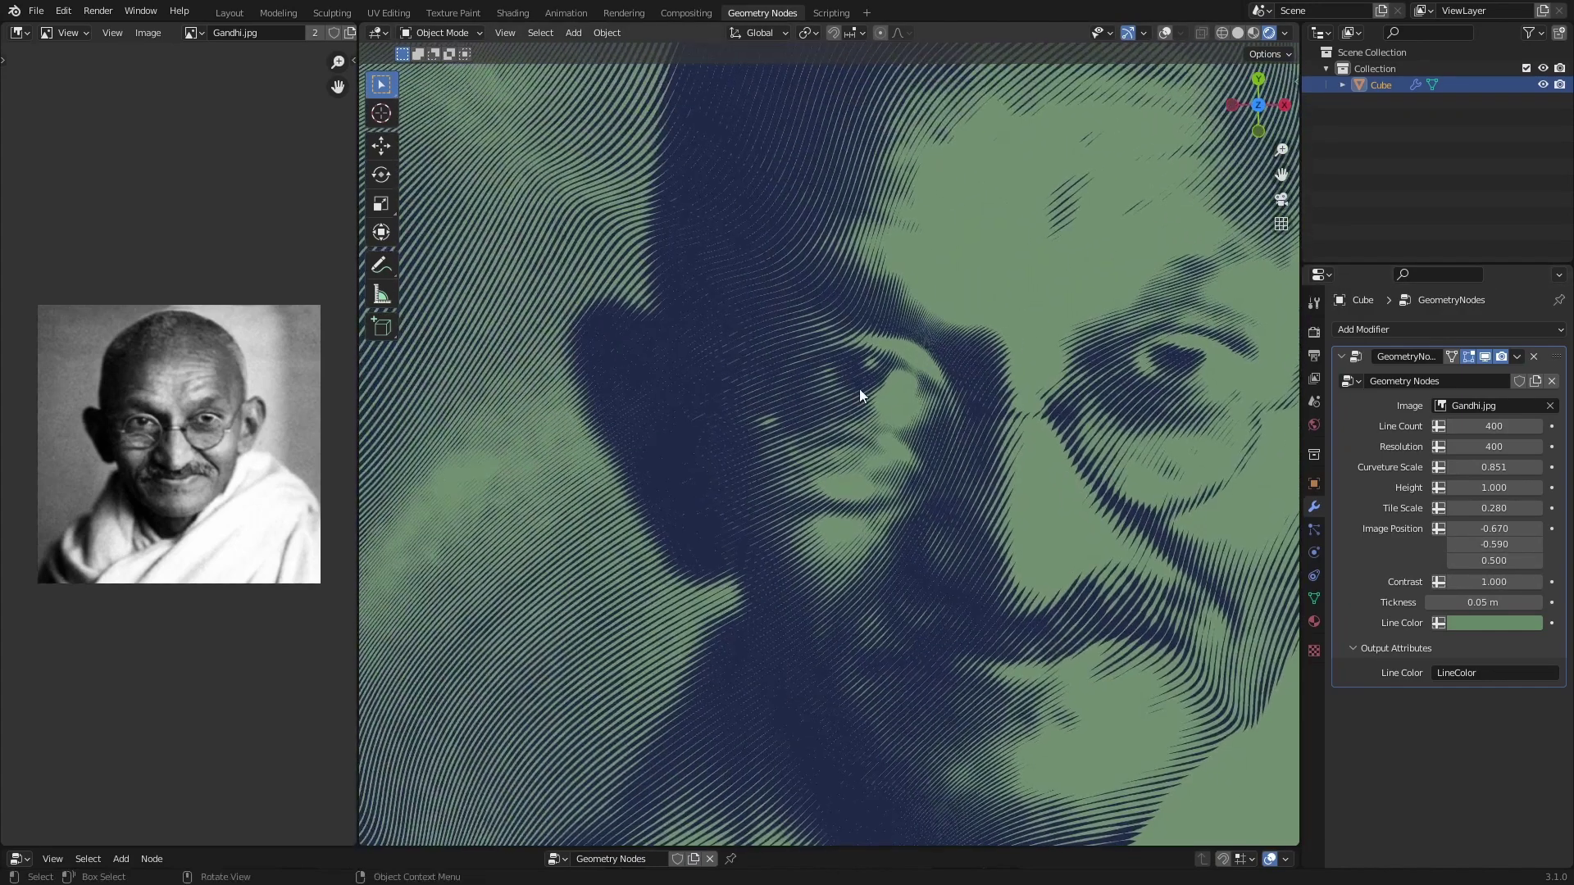
scroll(859, 388, up, 4)
scroll(971, 511, up, 2)
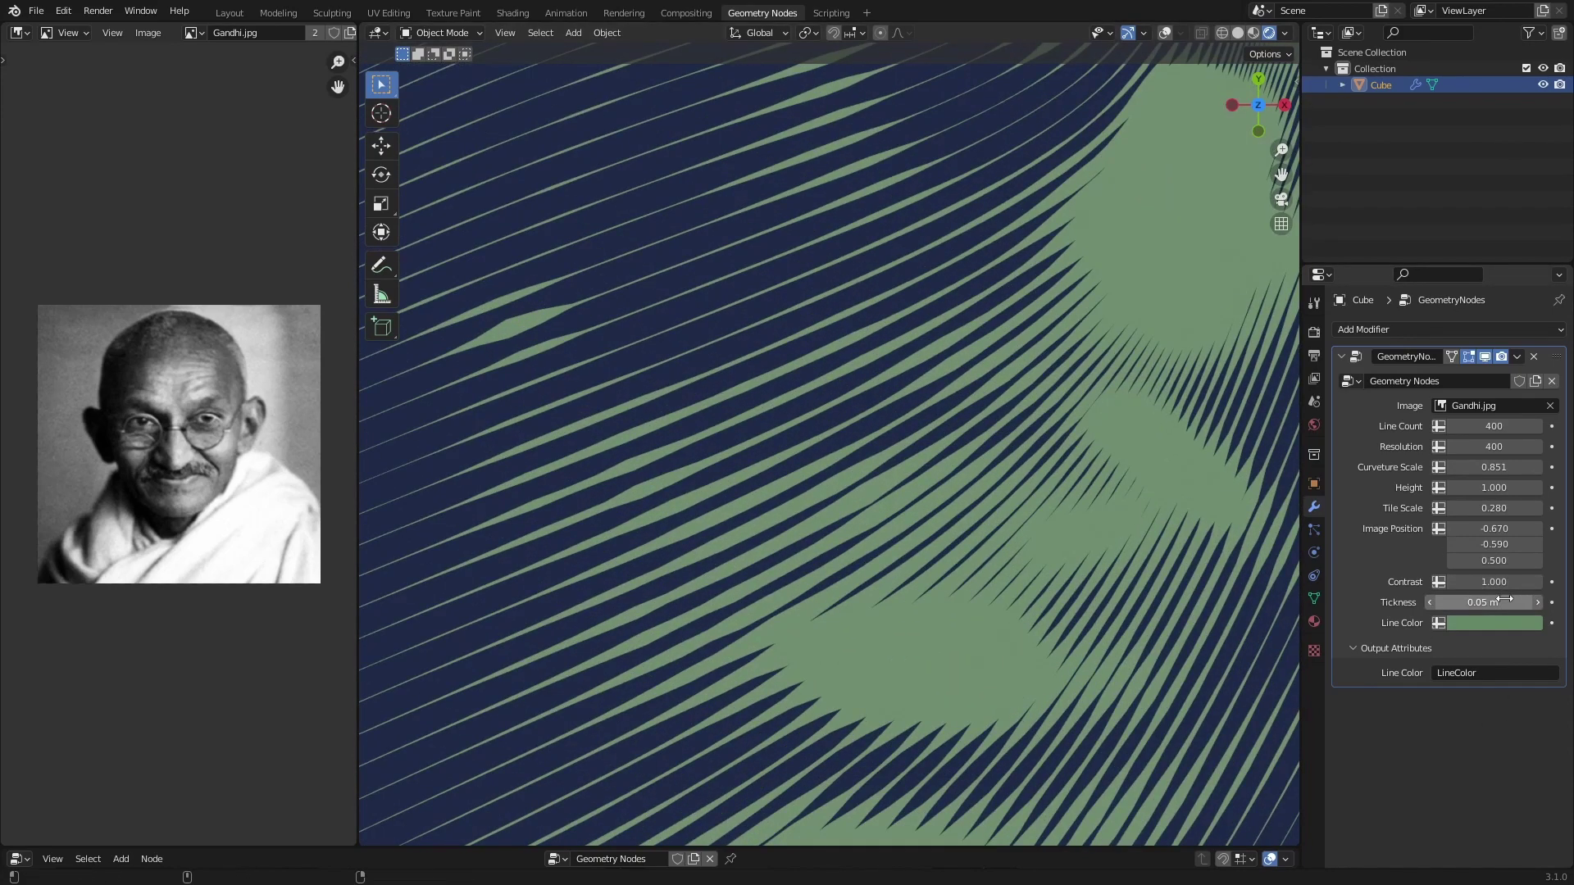
mouse_move(1484, 603)
mouse_down()
mouse_move(1459, 603)
mouse_move(1516, 603)
mouse_up()
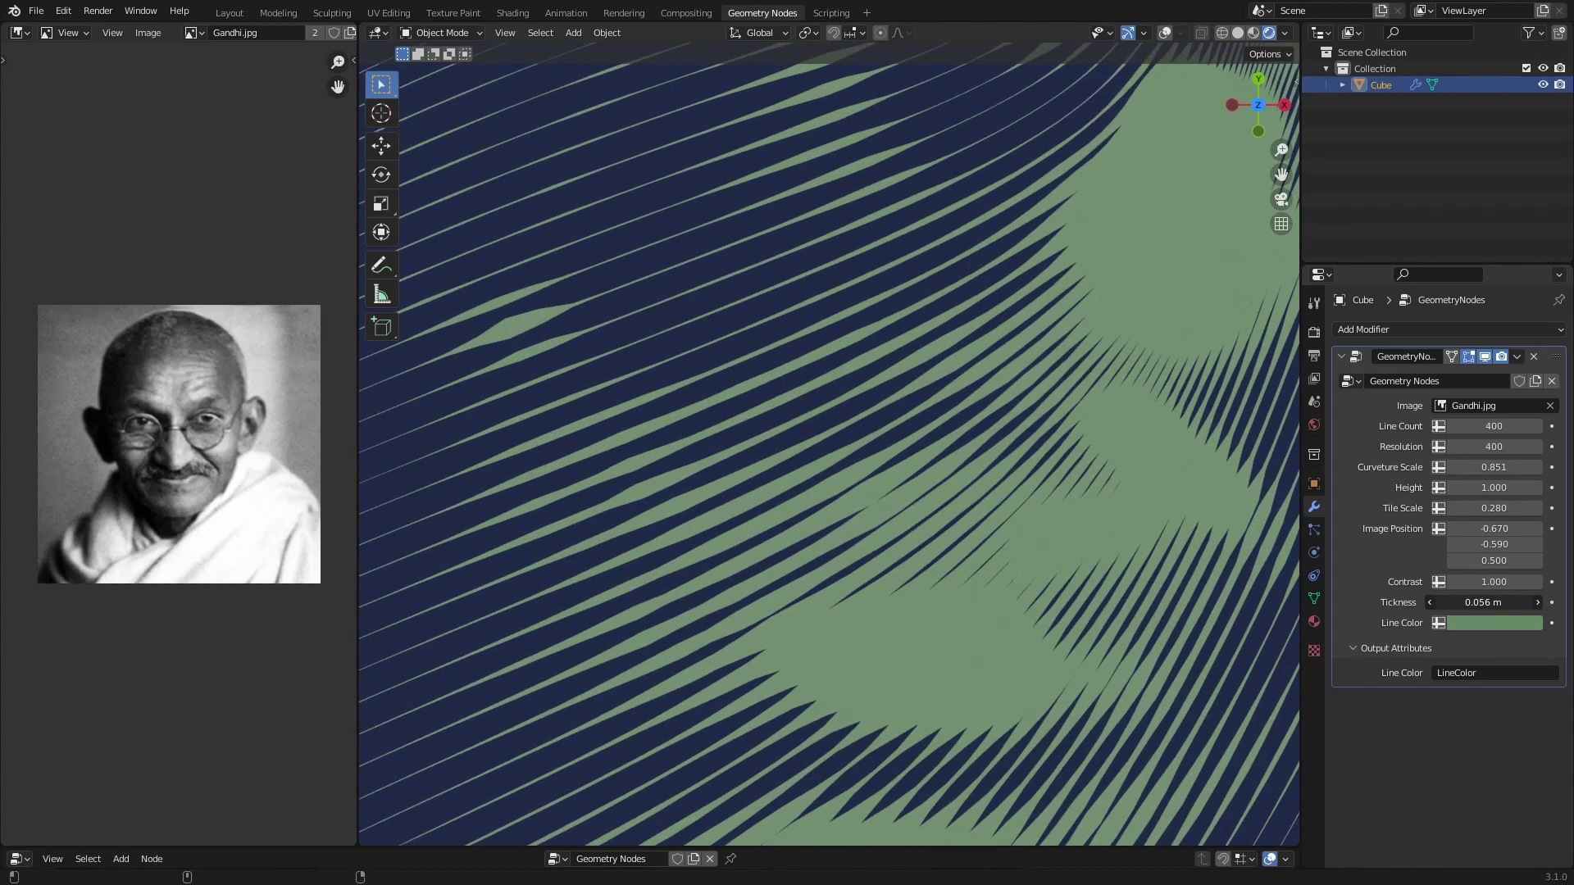
scroll(1123, 489, down, 5)
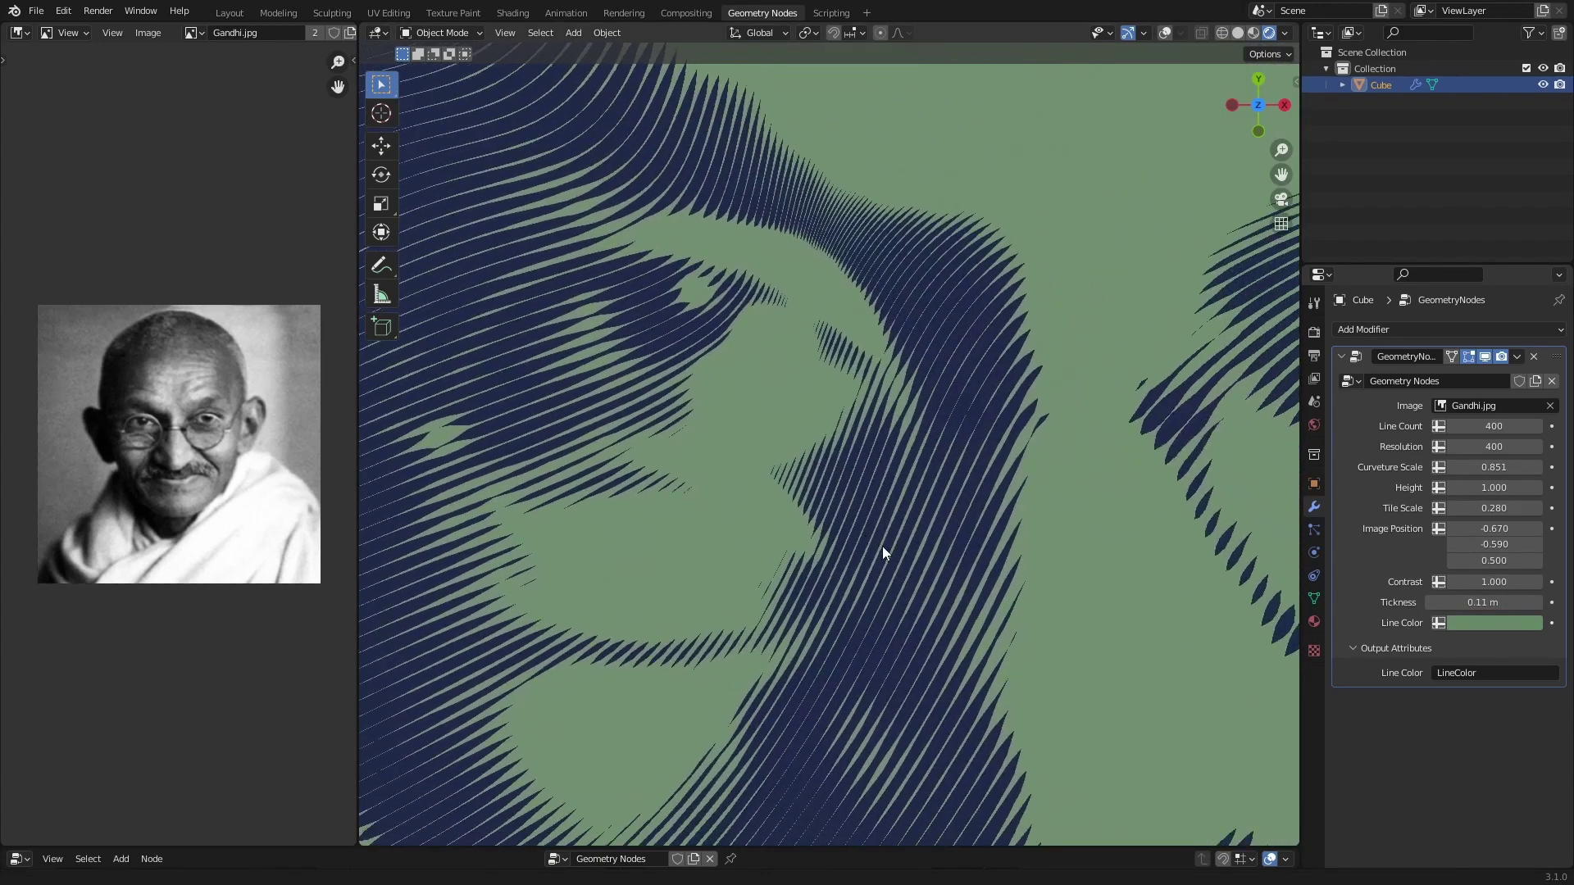
shift+middle_drag(952, 549, 1008, 495)
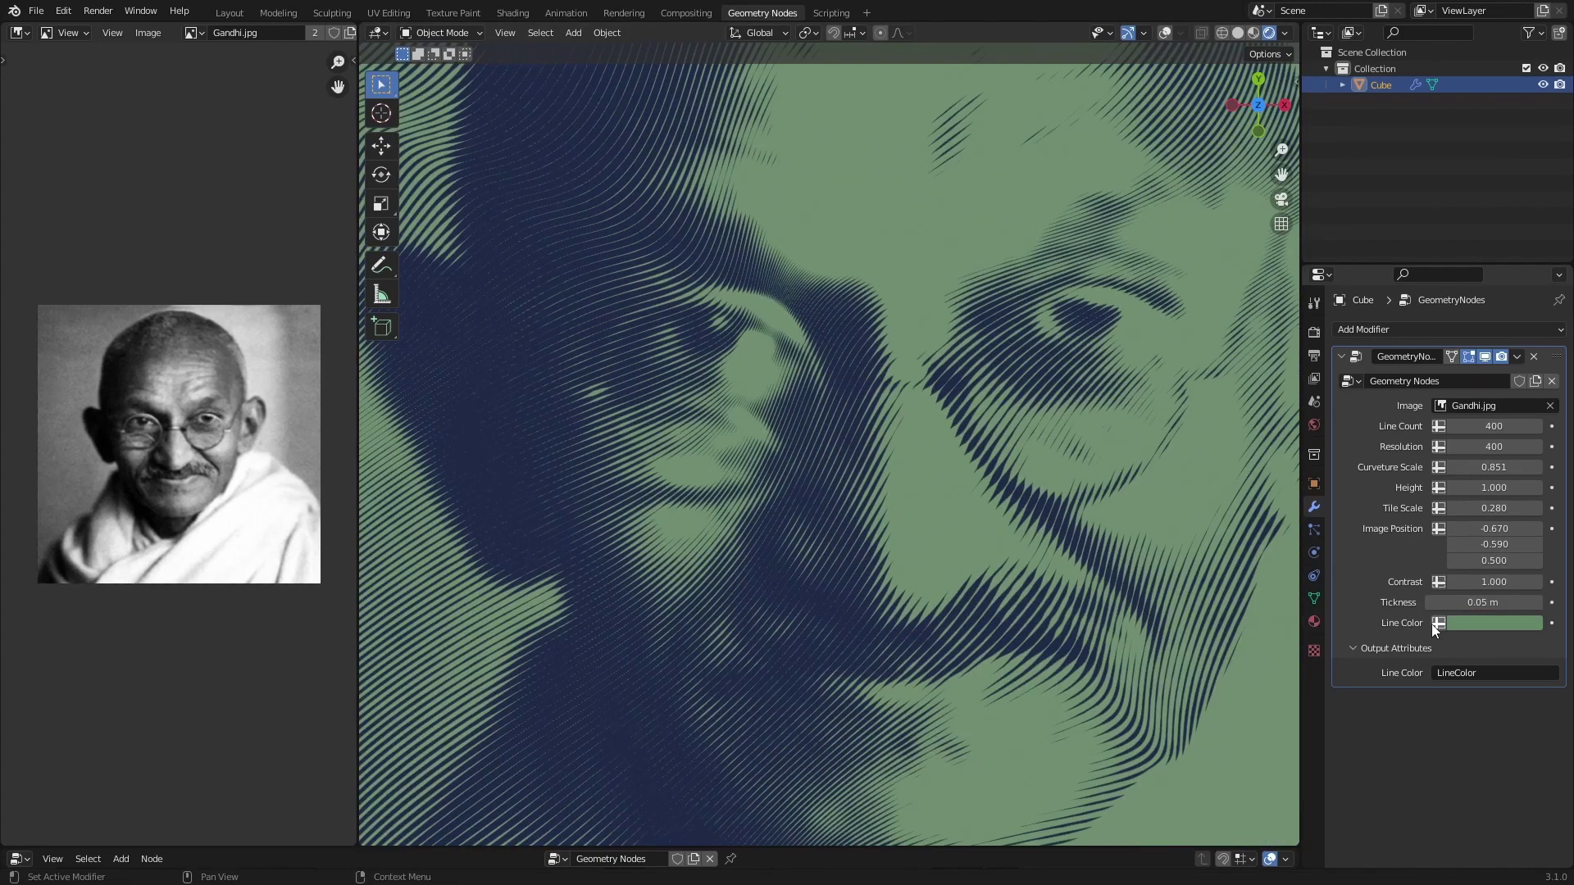
click(1477, 622)
mouse_move(1449, 439)
mouse_down()
mouse_move(1491, 465)
mouse_move(1474, 417)
mouse_move(1457, 421)
mouse_up()
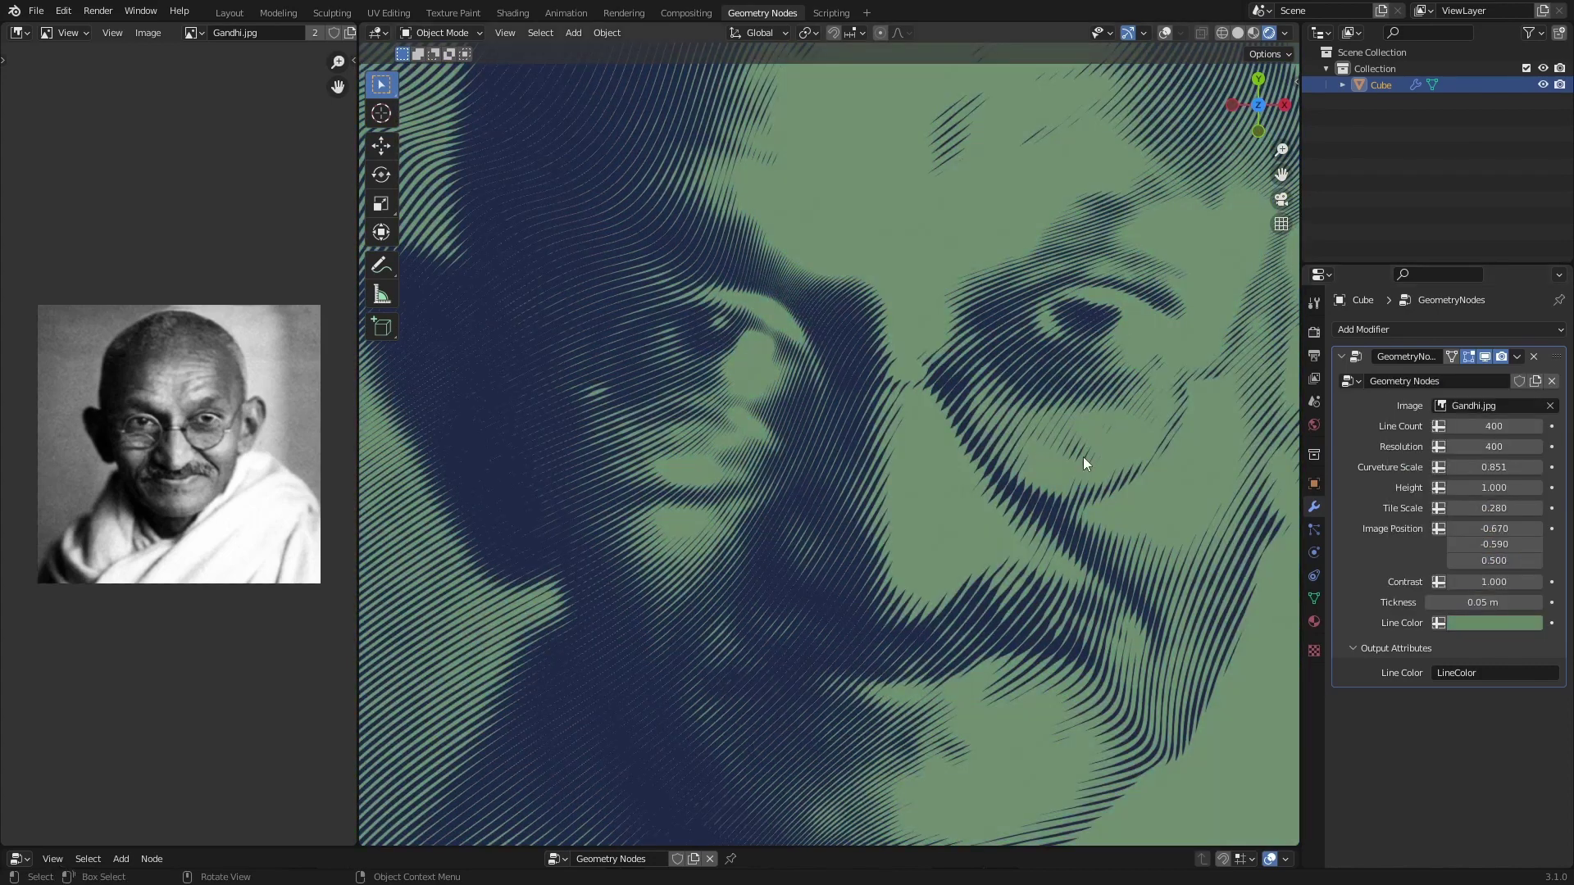